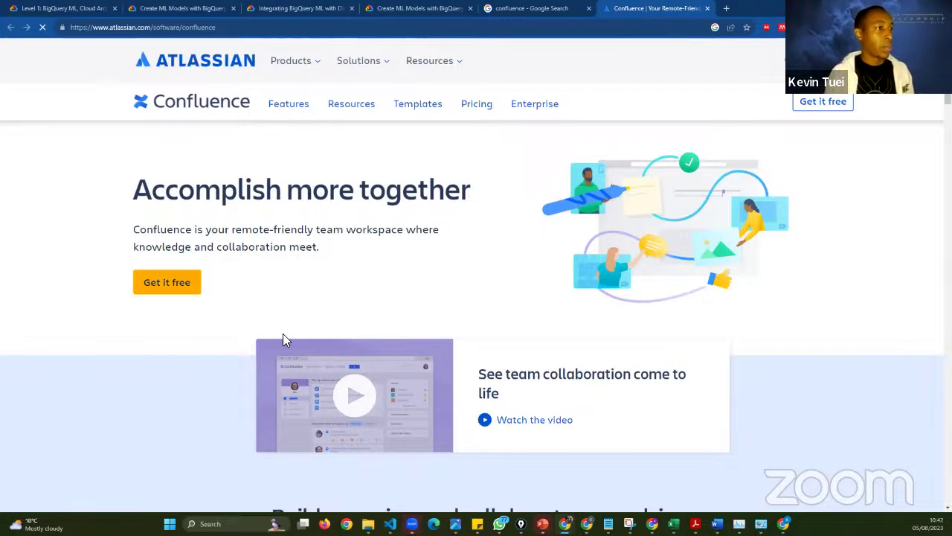
- Scroll down to the 'There's a template for that' section and highlight the word 'template'
scroll(283, 336, "down", 2)
scroll(283, 336, "down", 3)
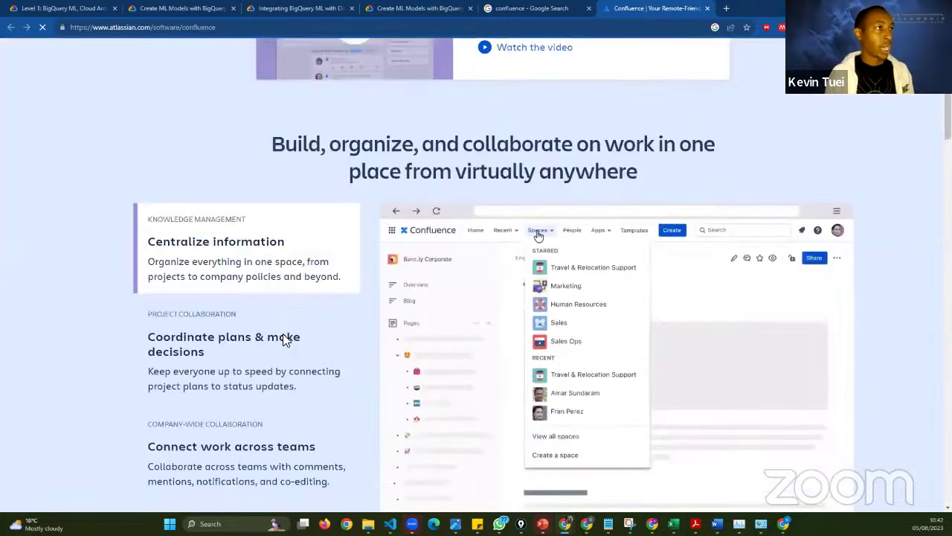
scroll(284, 338, "up", 1)
scroll(284, 337, "up", 3)
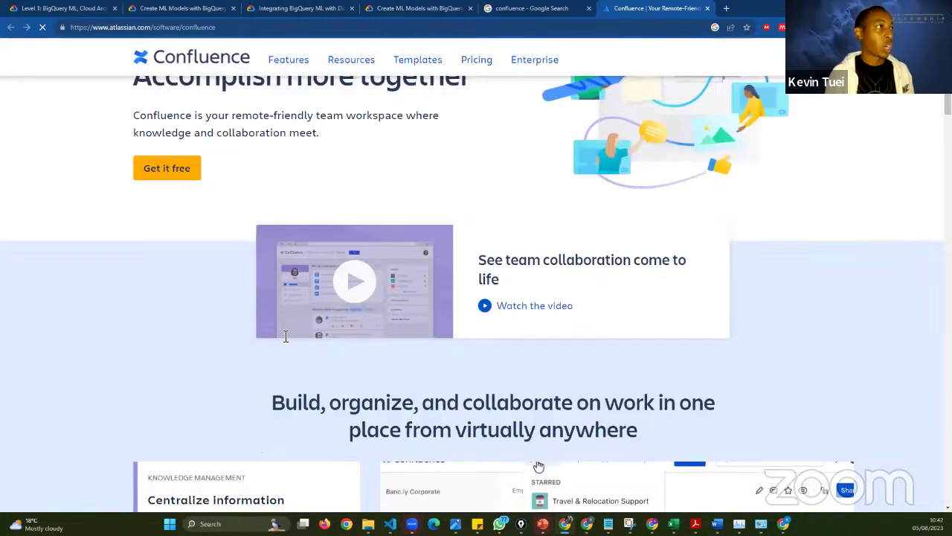
scroll(309, 256, "up", 1)
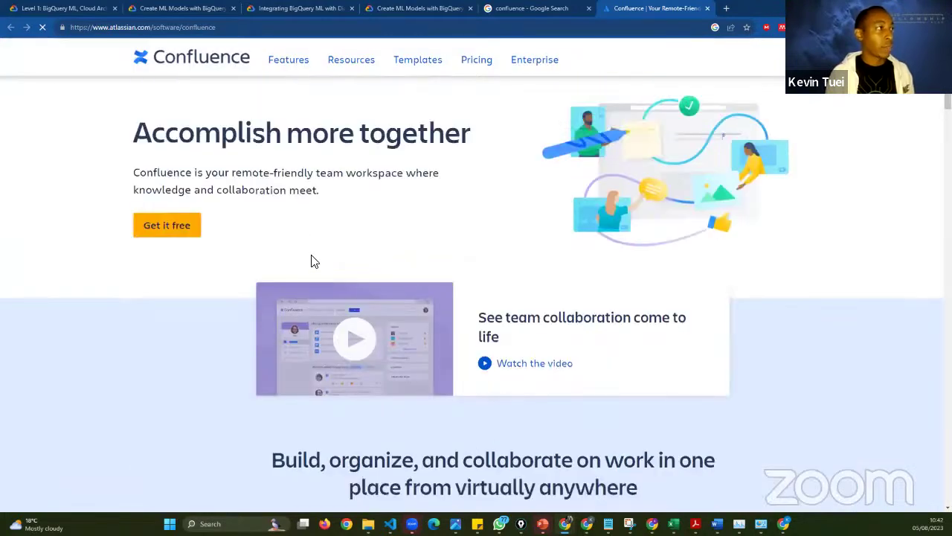
scroll(311, 260, "down", 2)
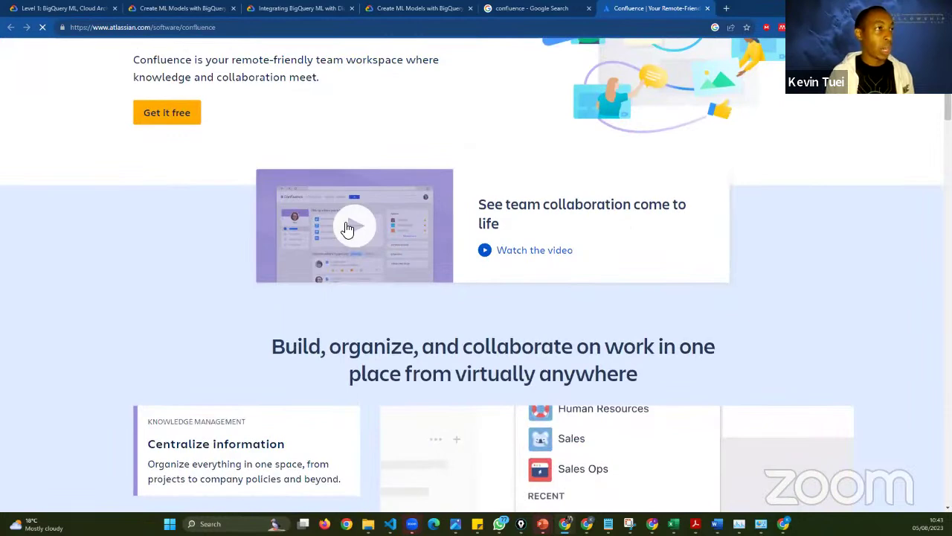
scroll(341, 304, "down", 3)
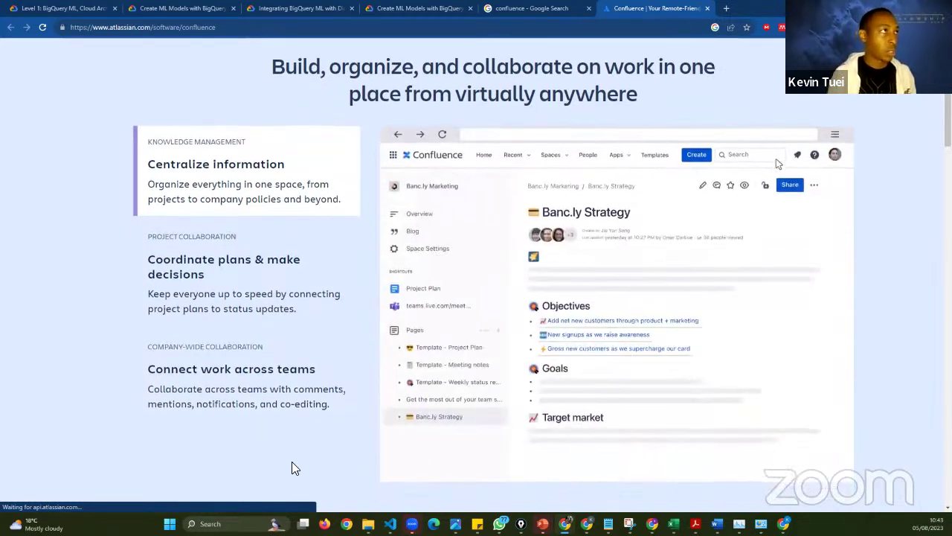
scroll(291, 462, "down", 2)
scroll(293, 357, "up", 1)
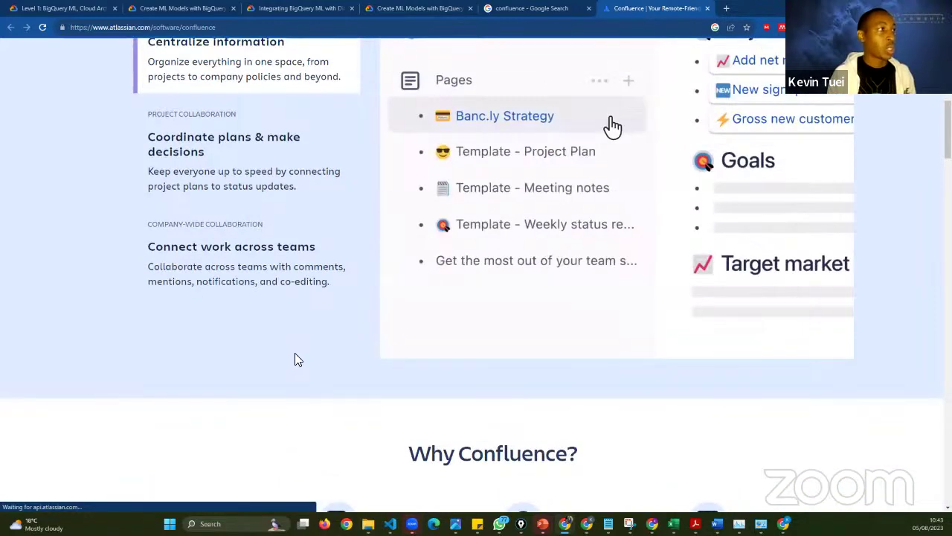
scroll(327, 253, "up", 1)
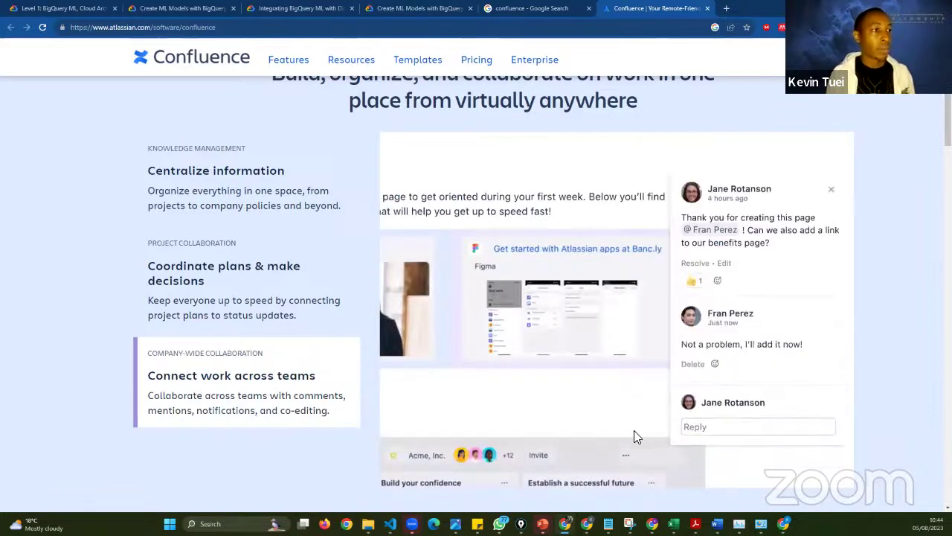
scroll(633, 436, "down", 1)
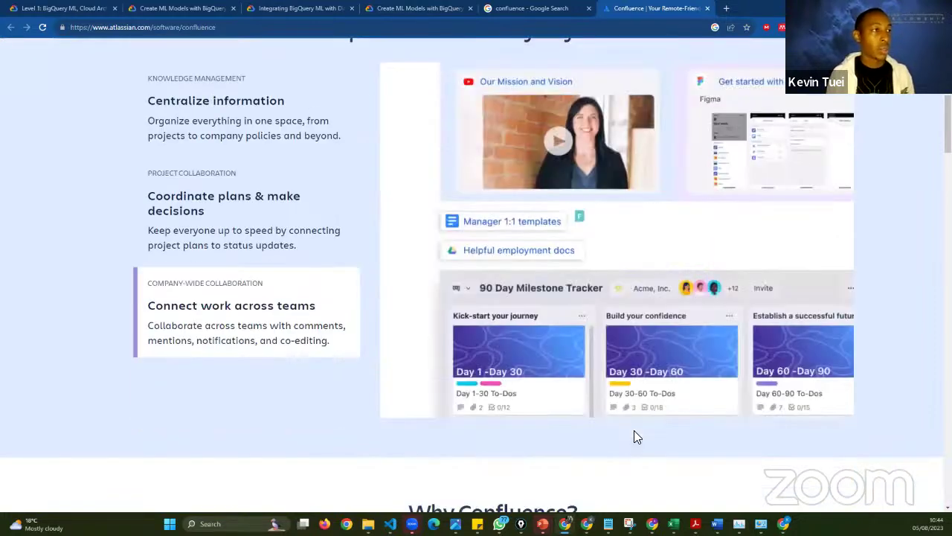
scroll(634, 436, "down", 1)
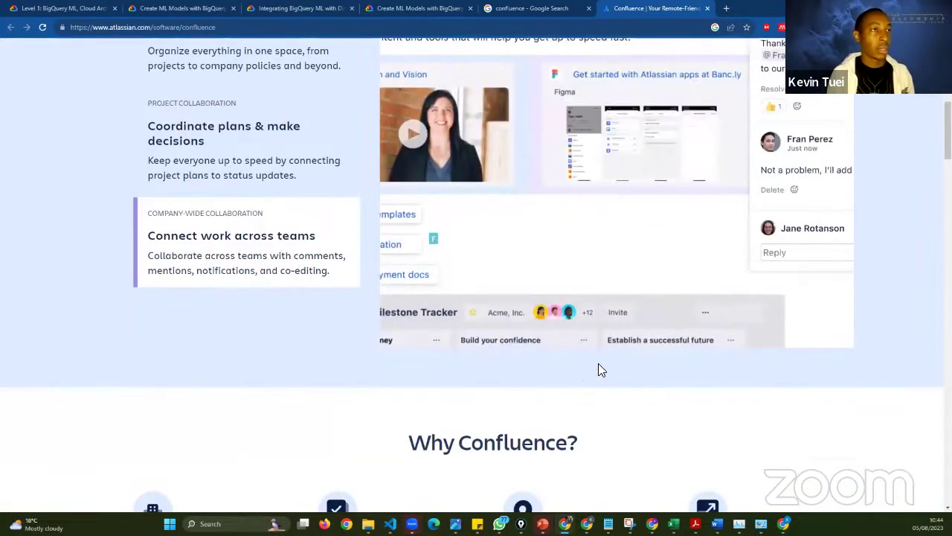
scroll(599, 366, "down", 1)
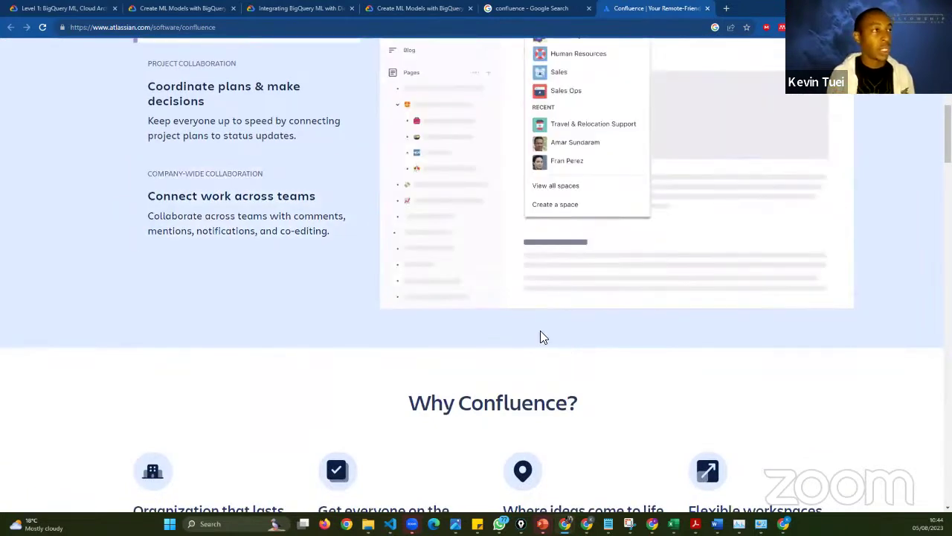
scroll(546, 360, "down", 1)
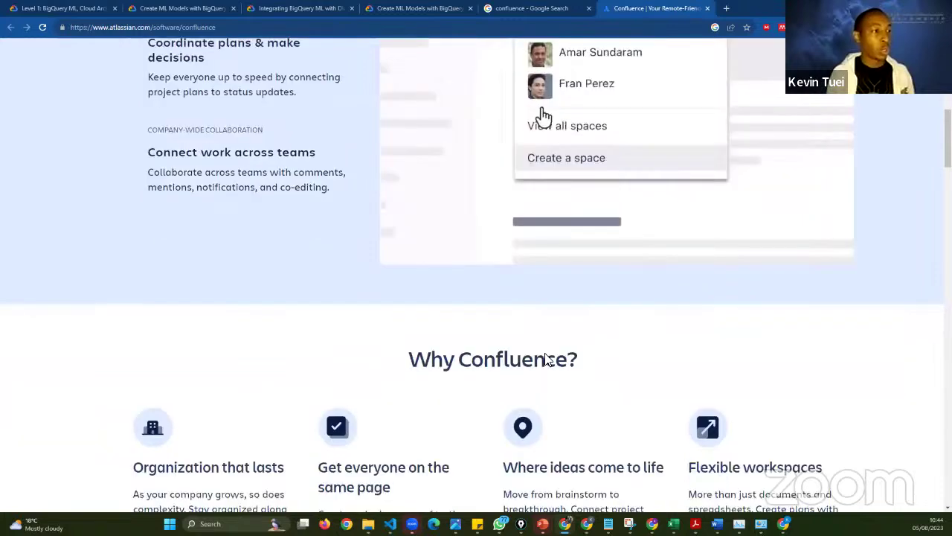
scroll(546, 360, "down", 2)
scroll(545, 360, "down", 1)
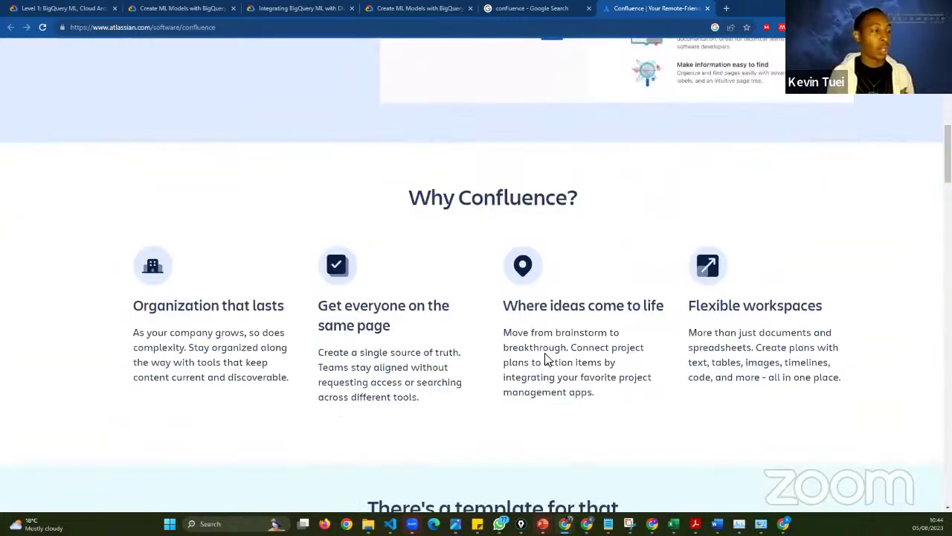
scroll(545, 360, "down", 3)
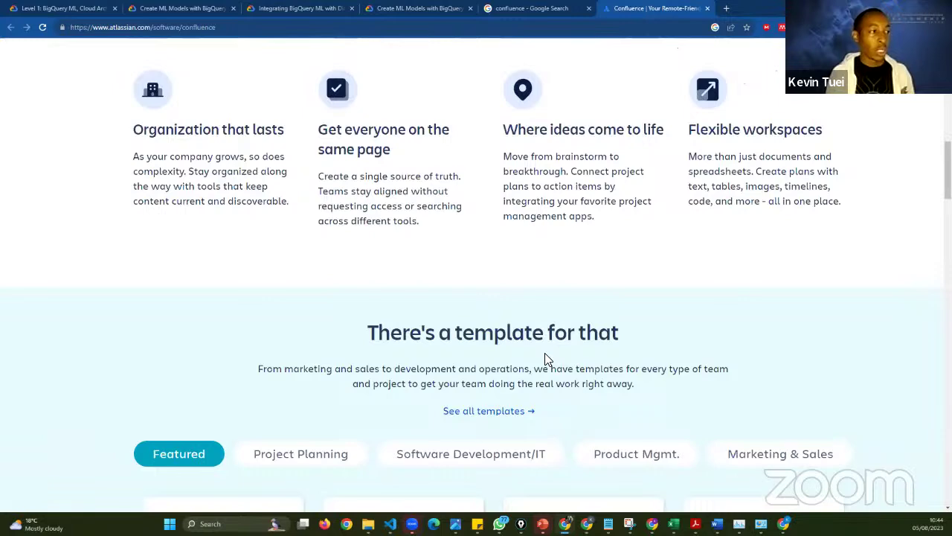
scroll(547, 359, "down", 1)
scroll(521, 366, "up", 3)
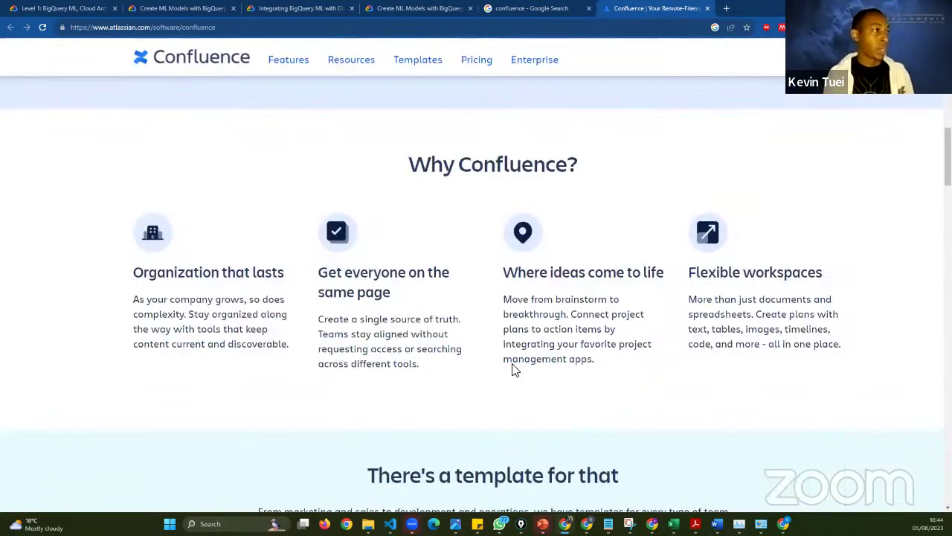
scroll(513, 369, "down", 8)
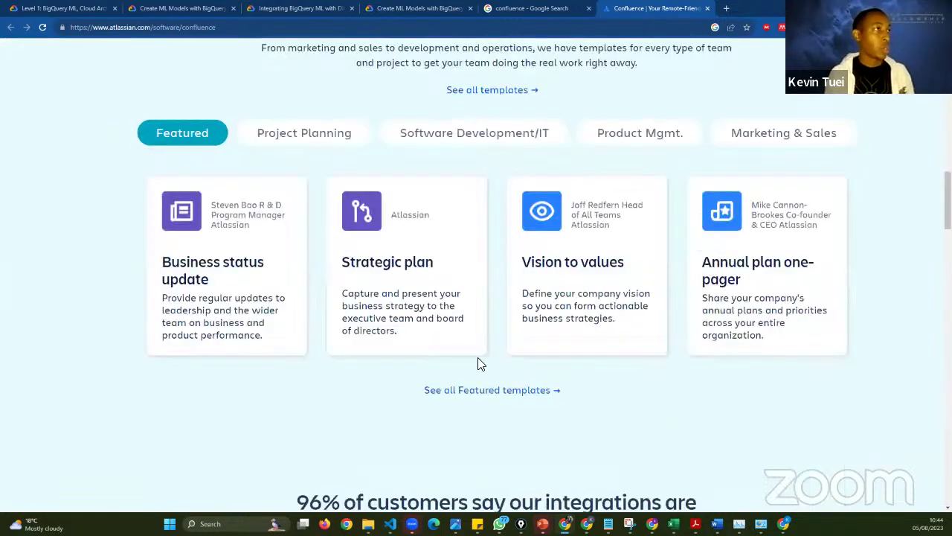
scroll(480, 362, "up", 2)
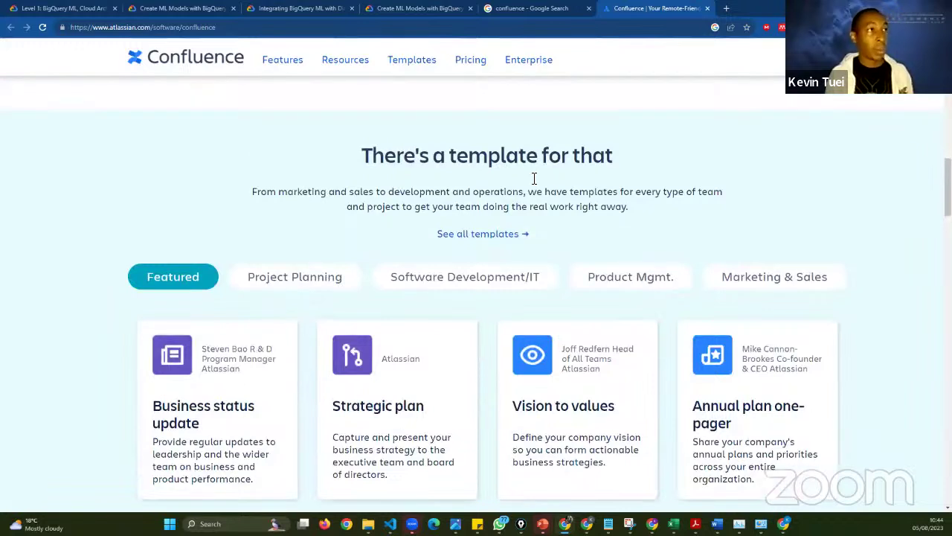
left_click_drag(544, 177, 454, 184)
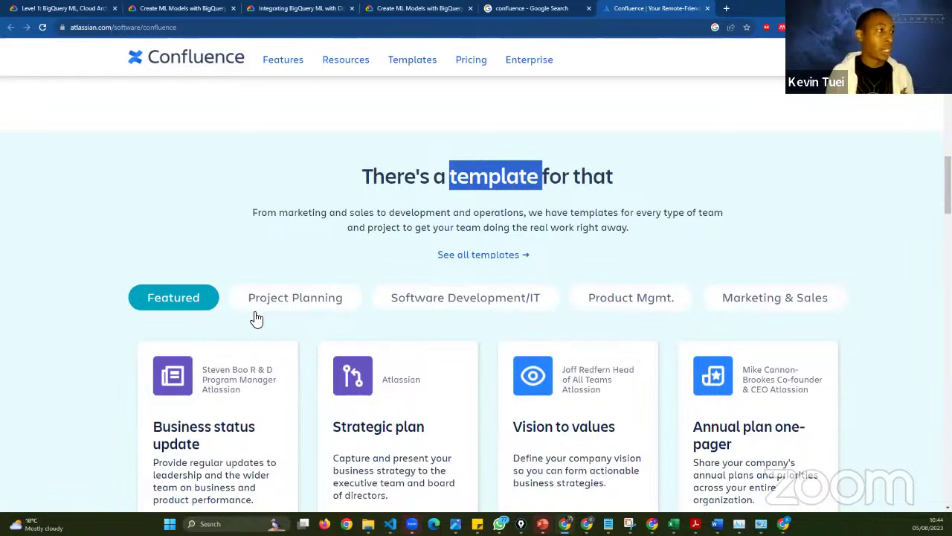
- Show the Project Planning template category and browse its templates
left_click(305, 307)
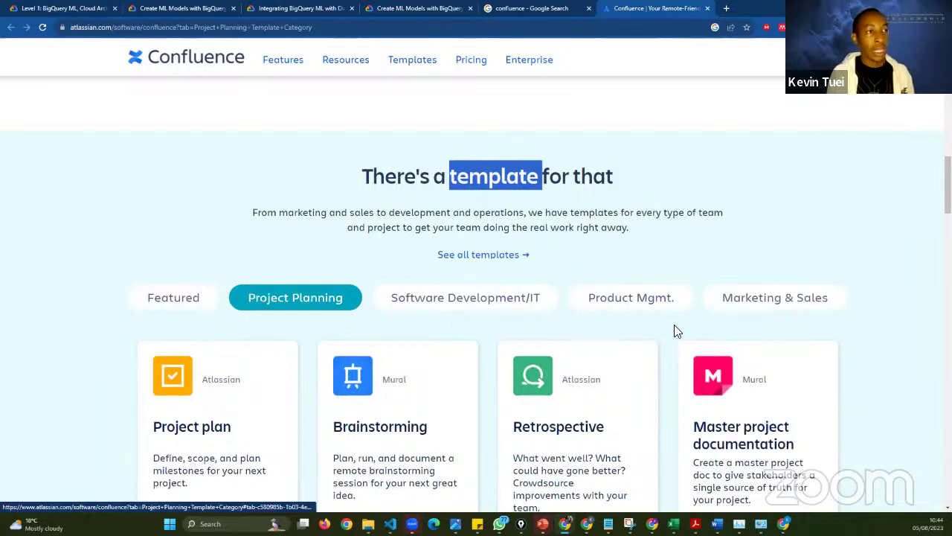
scroll(781, 325, "down", 1)
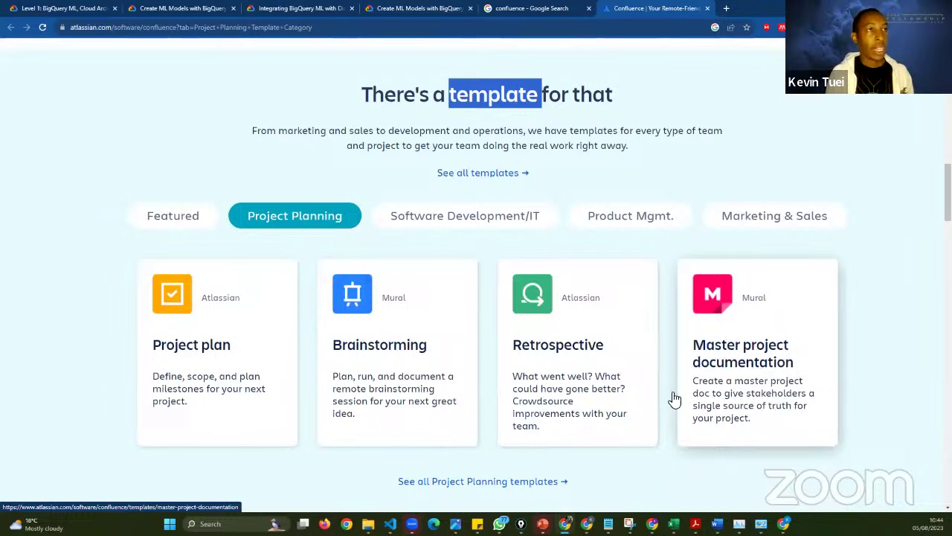
scroll(255, 372, "down", 1)
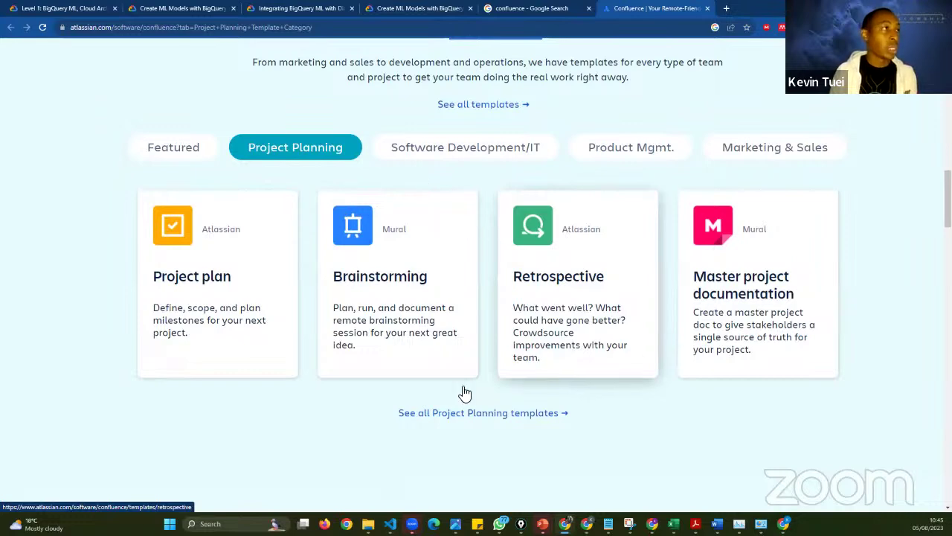
scroll(480, 409, "down", 2)
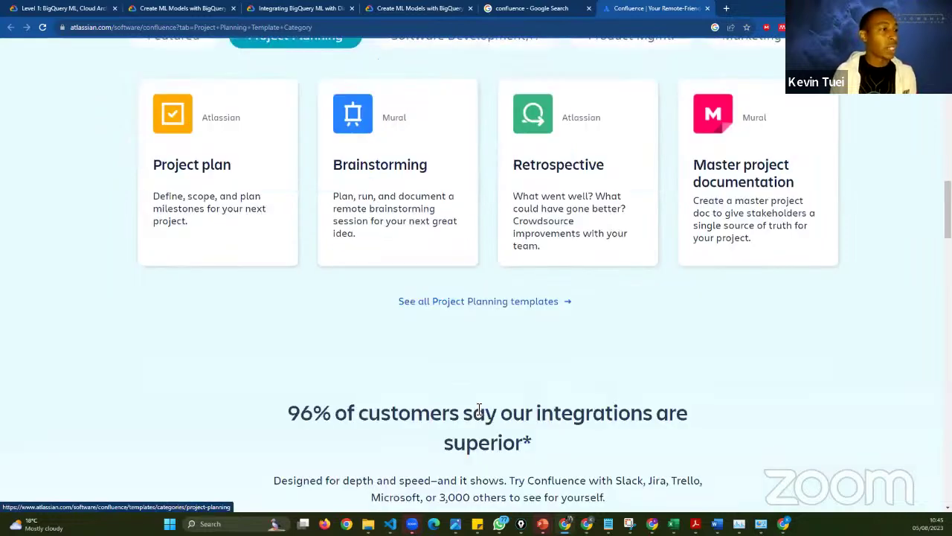
scroll(479, 409, "down", 1)
scroll(479, 409, "down", 2)
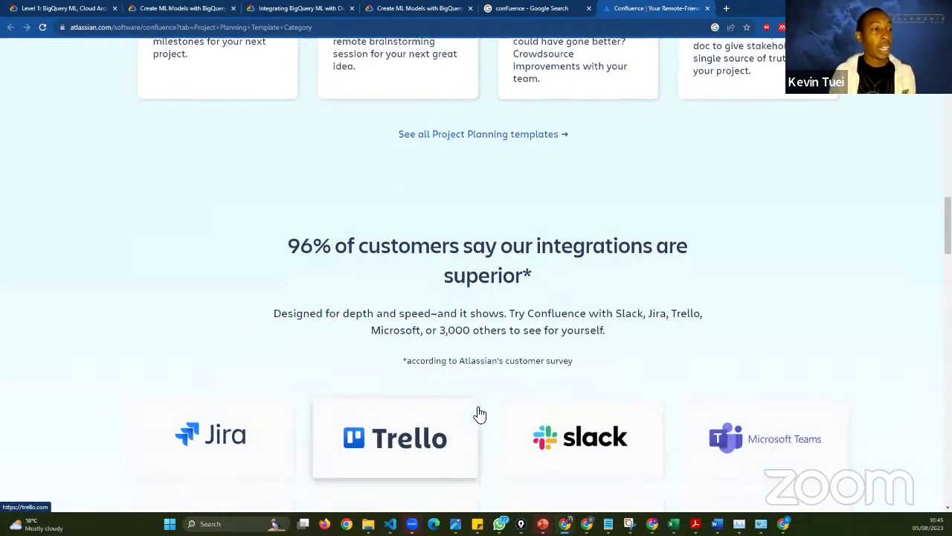
scroll(477, 408, "down", 1)
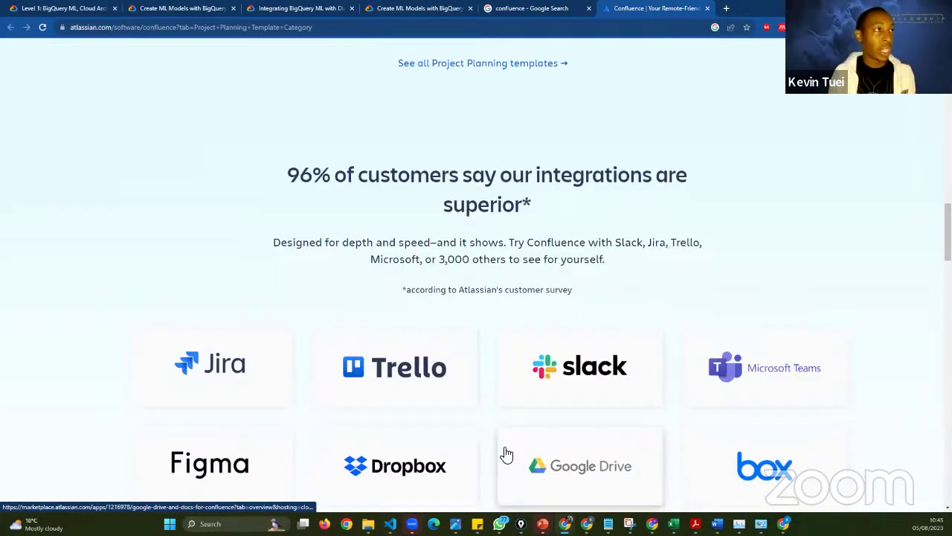
scroll(560, 430, "down", 1)
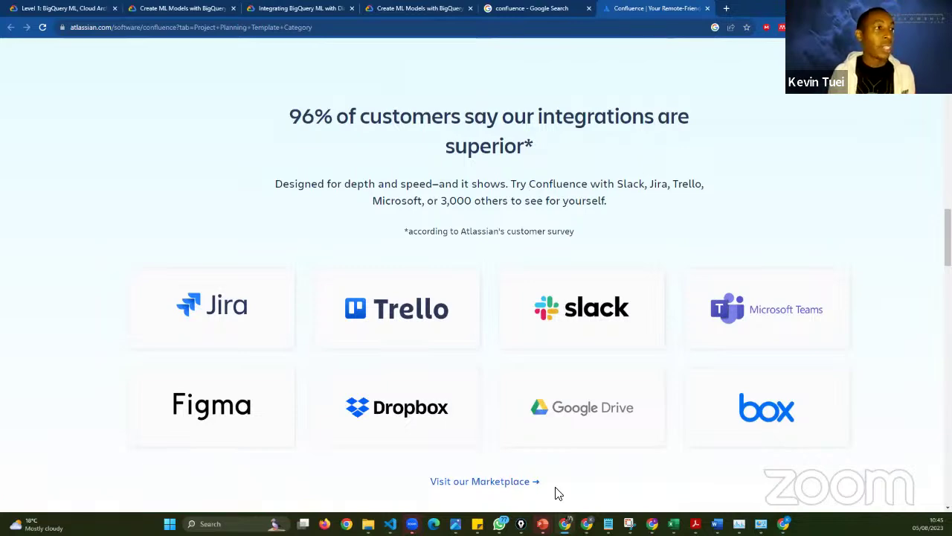
scroll(555, 312, "down", 3)
scroll(563, 360, "up", 3)
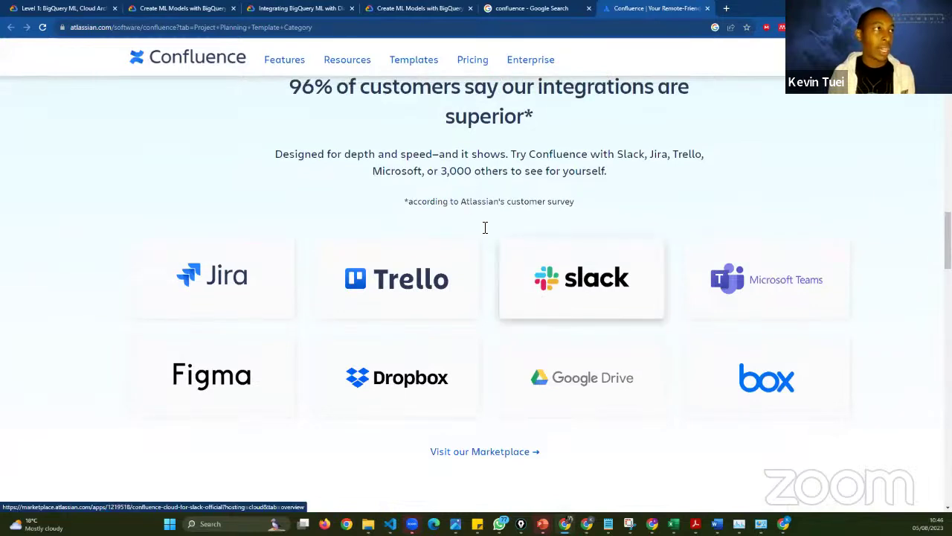
scroll(491, 202, "down", 1)
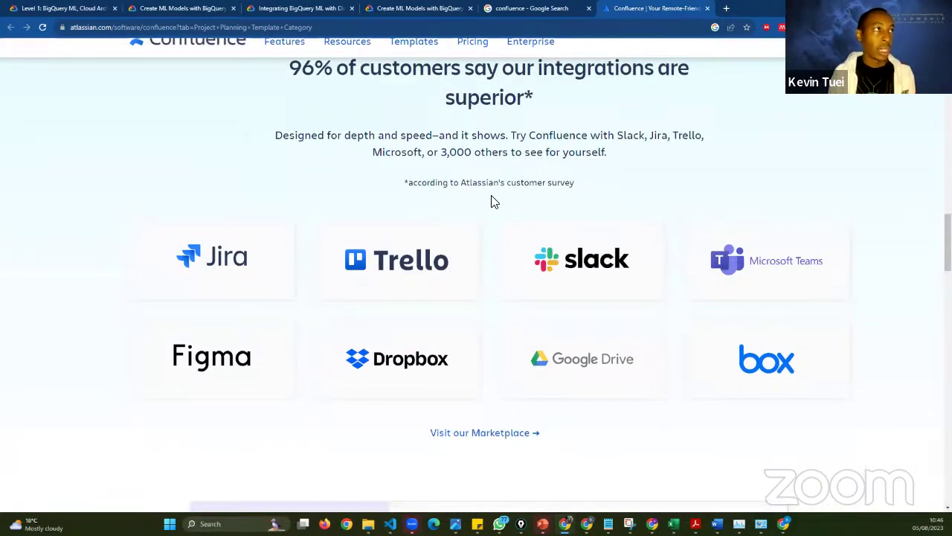
scroll(511, 268, "up", 1)
scroll(513, 269, "down", 1)
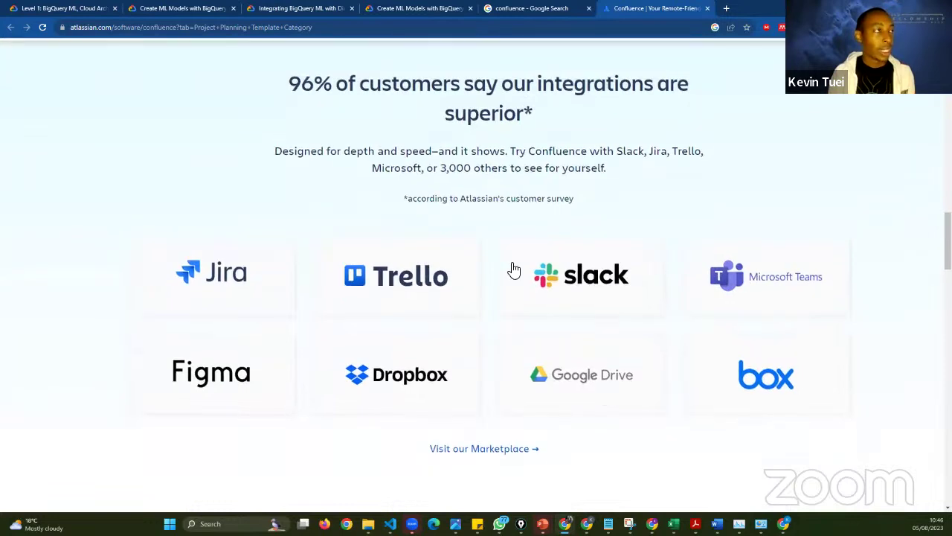
scroll(513, 268, "down", 1)
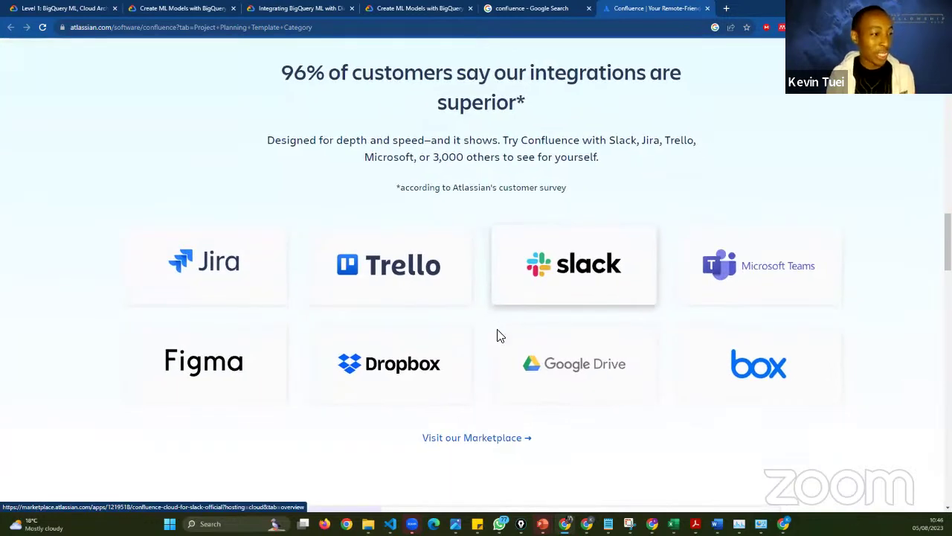
scroll(498, 335, "down", 2)
scroll(499, 336, "down", 3)
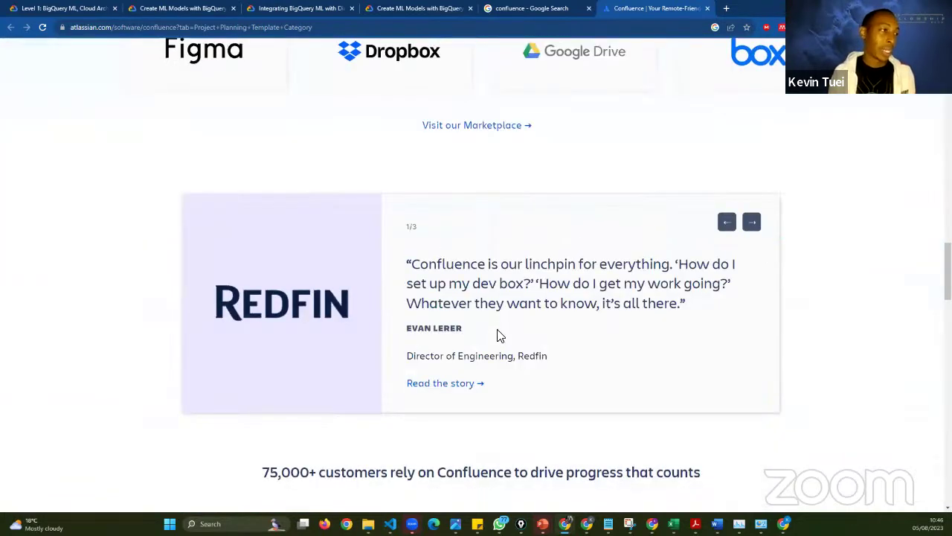
scroll(499, 335, "down", 2)
scroll(498, 335, "down", 3)
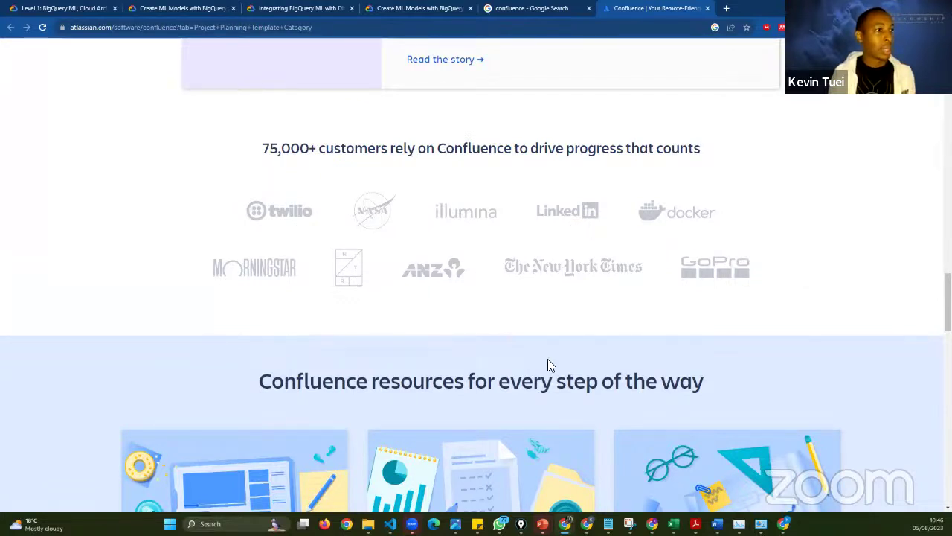
- Scroll to 'Guiding your team' and select the Atlassian Community and Atlassian University headings
scroll(548, 363, "down", 3)
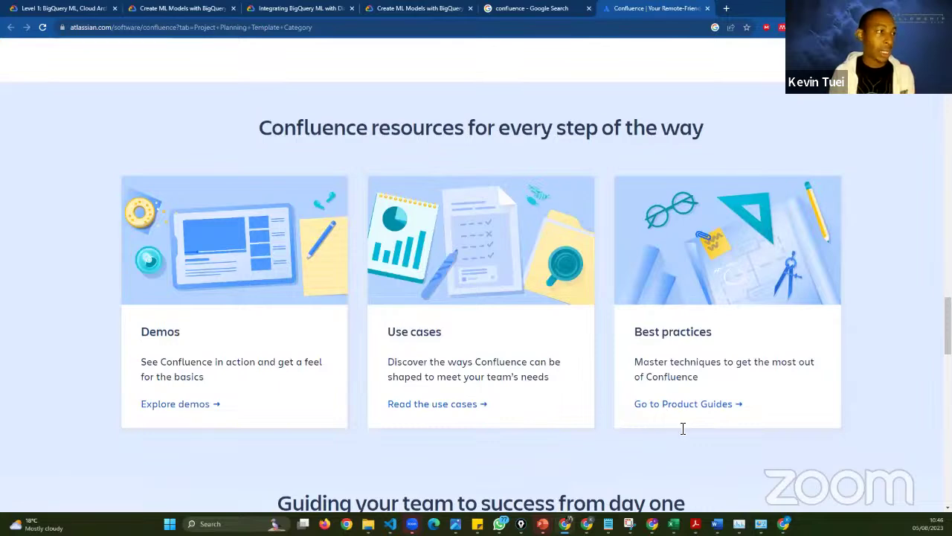
scroll(680, 427, "down", 3)
scroll(680, 433, "down", 2)
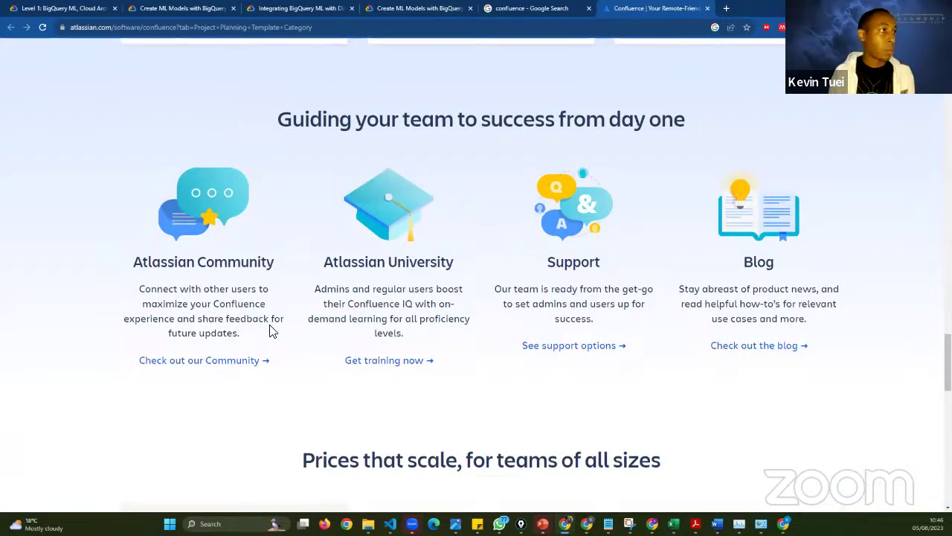
triple_click(132, 265)
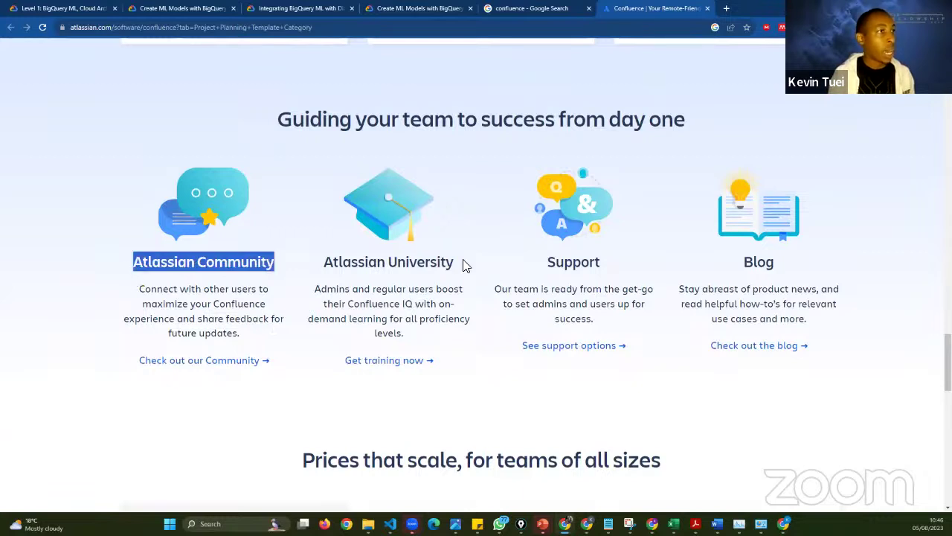
left_click_drag(454, 262, 325, 266)
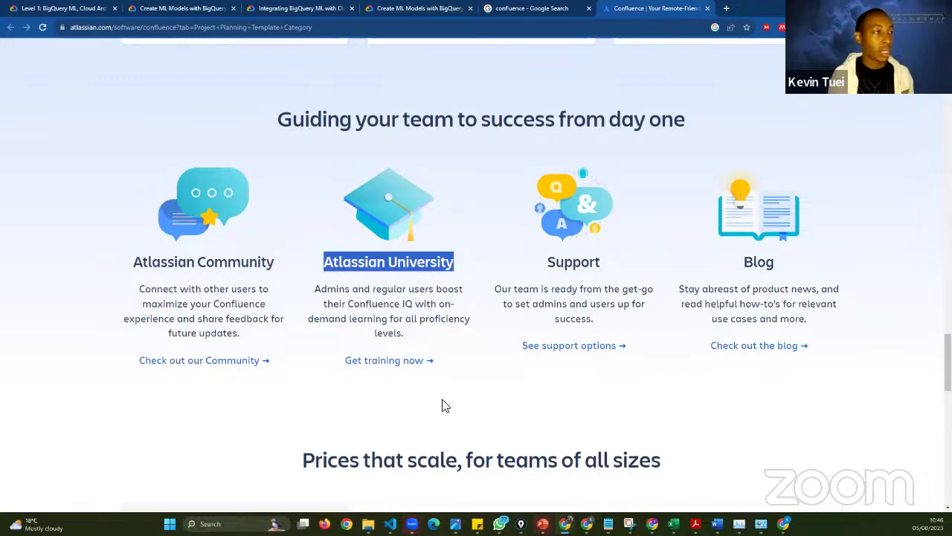
- Highlight the Free plan's 'up to 10 users' line, USD 0 price and 'obligation' note
scroll(439, 426, "down", 1)
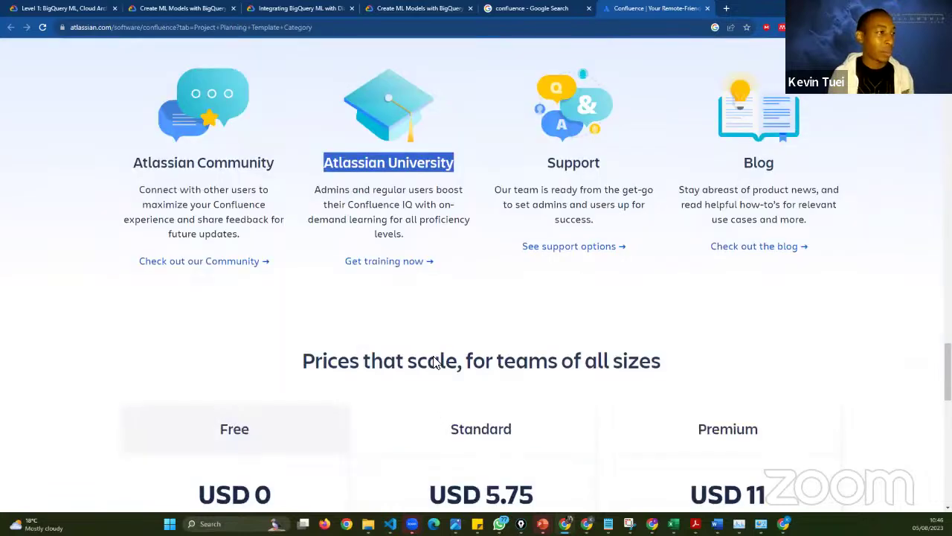
scroll(435, 288, "down", 3)
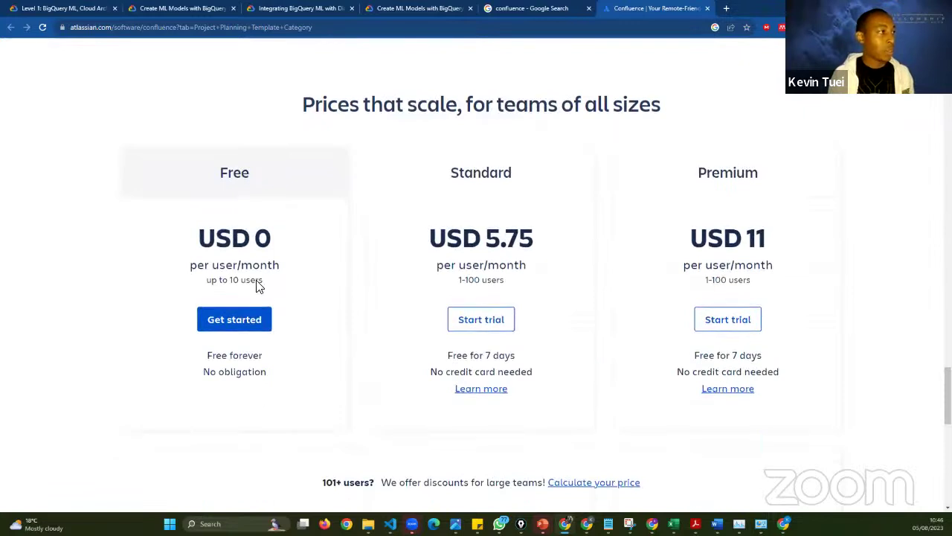
triple_click(202, 290)
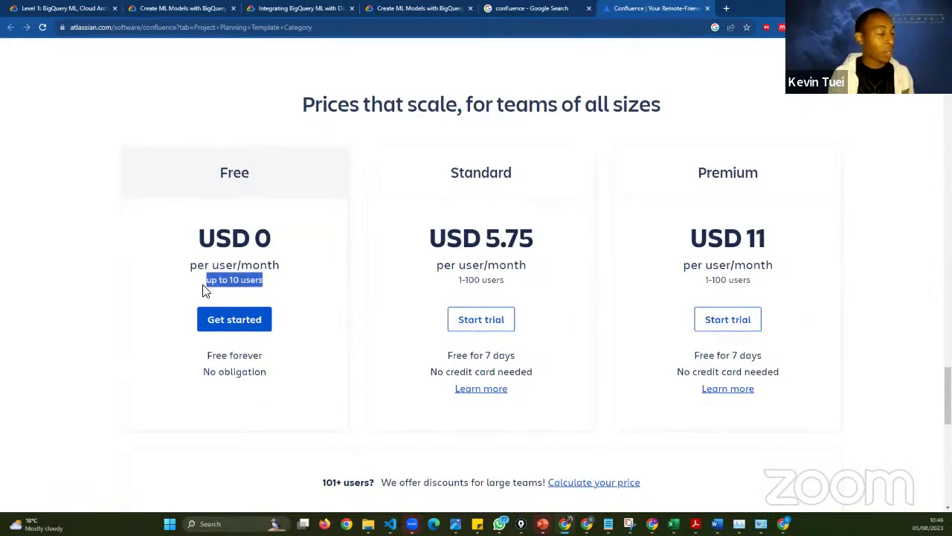
left_click(262, 284)
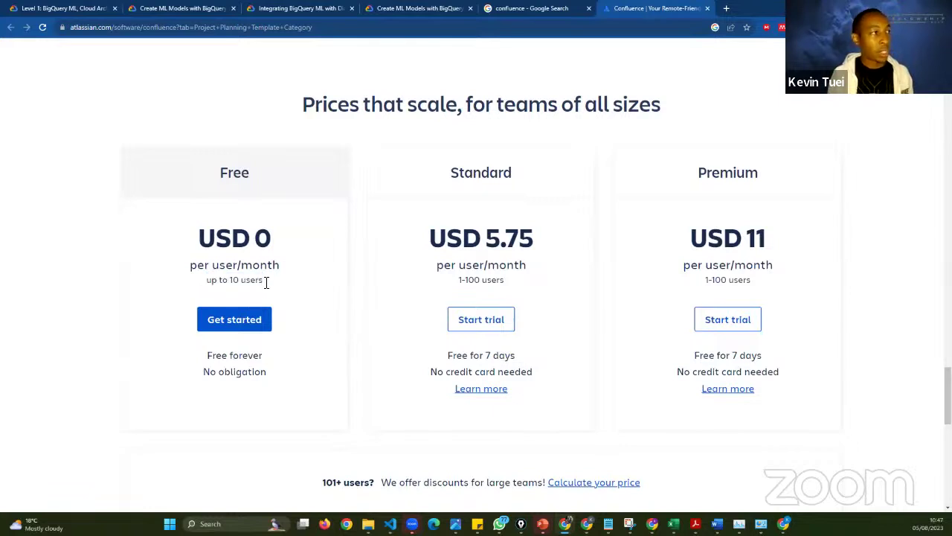
double_click(262, 281)
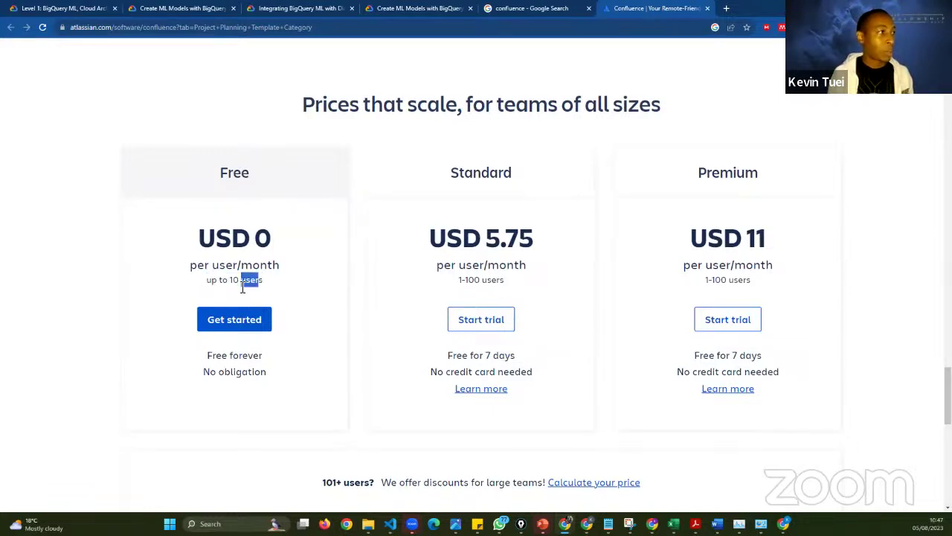
left_click(215, 285, "shift")
left_click(273, 276)
left_click_drag(278, 239, 199, 250)
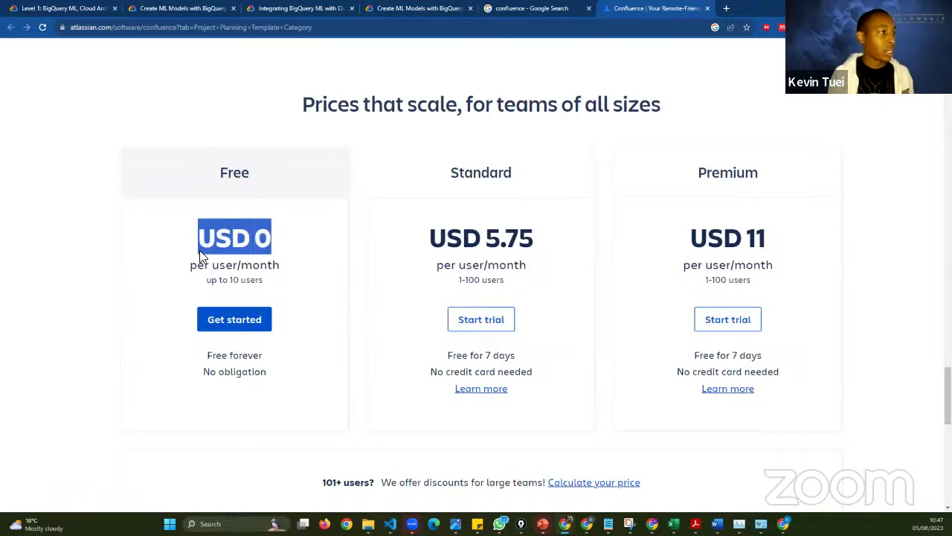
left_click(299, 388)
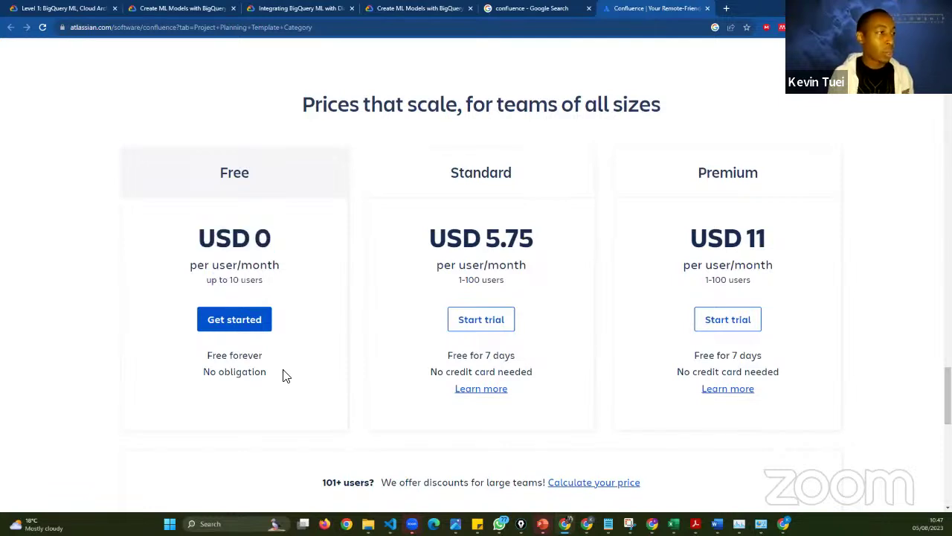
left_click_drag(216, 364, 336, 362)
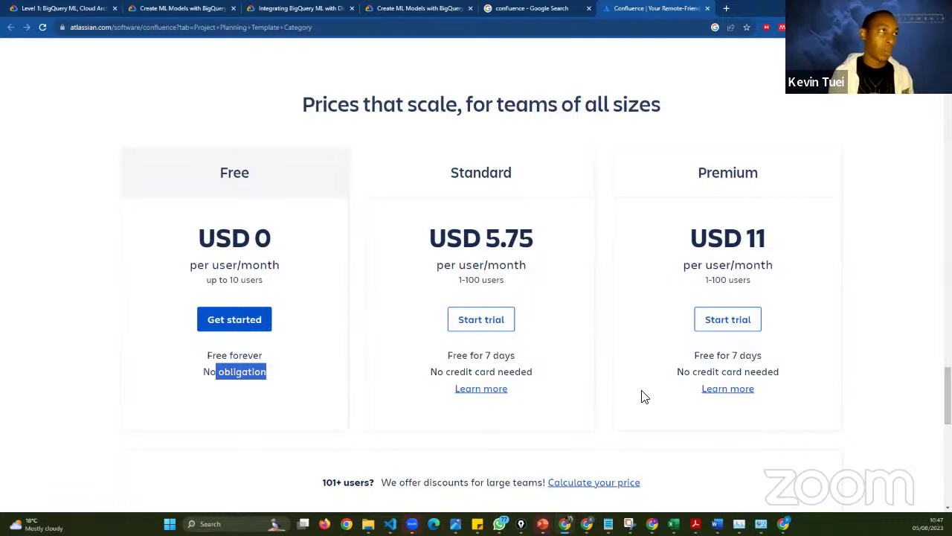
- Highlight the Premium plan's 1-100 user range, then scroll on toward the mobile section
scroll(630, 350, "down", 1)
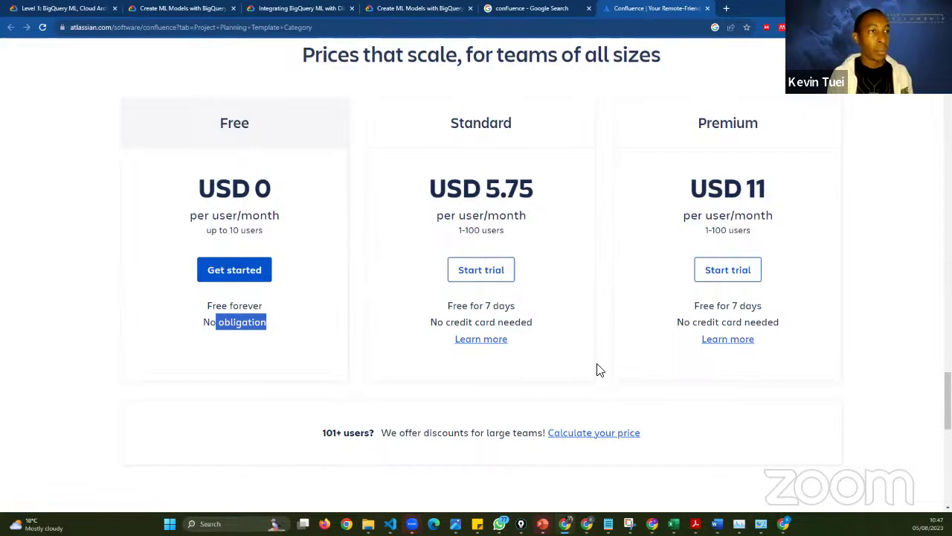
scroll(623, 407, "down", 1)
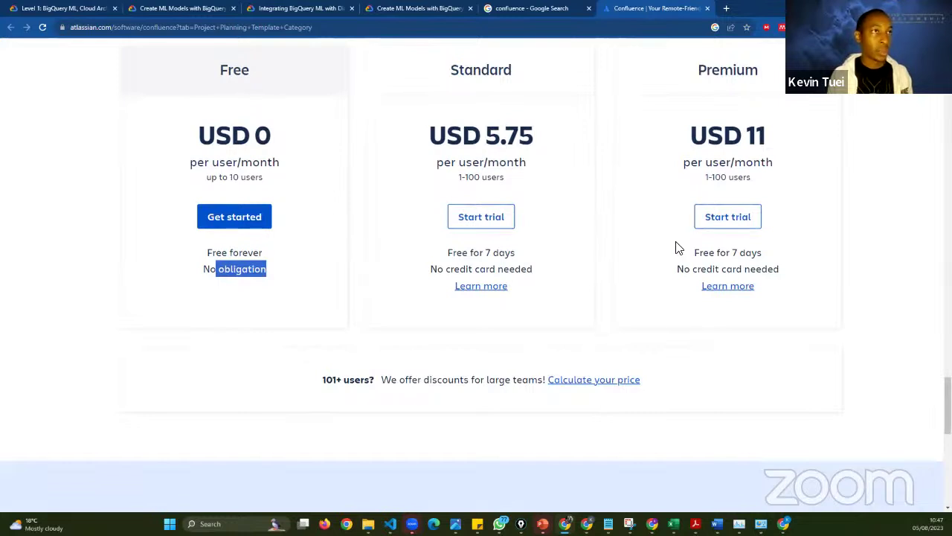
left_click_drag(726, 185, 704, 178)
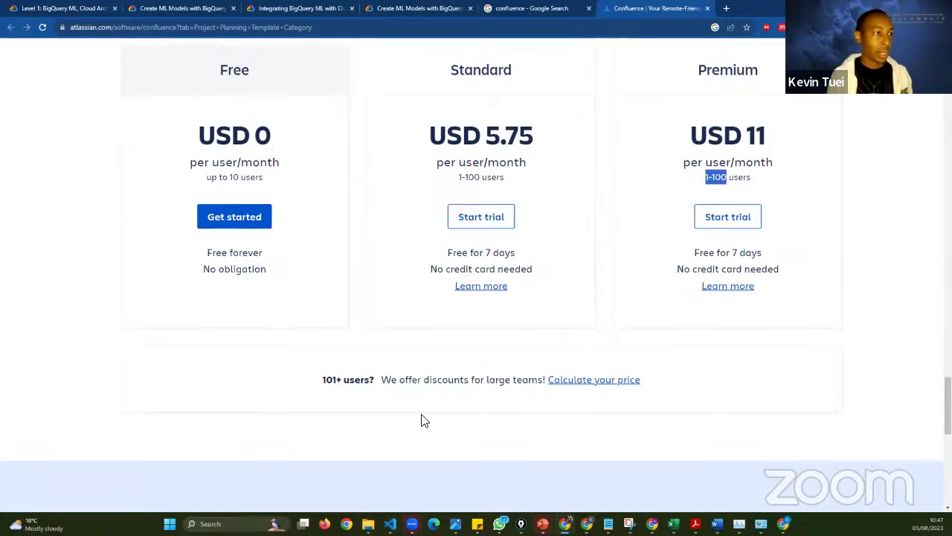
scroll(424, 421, "down", 3)
- Scroll to the 'Start free with Confluence' banner and choose 'Get it free'
scroll(424, 421, "down", 2)
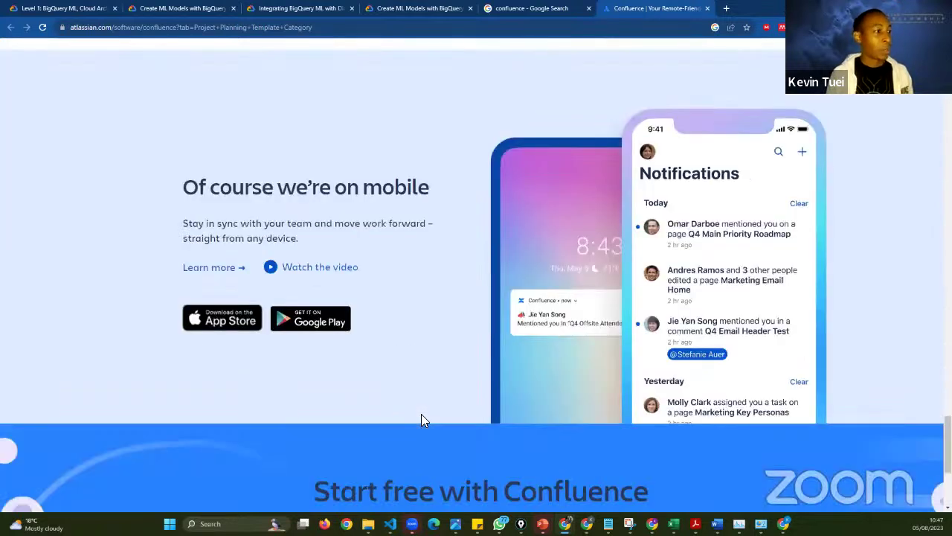
scroll(421, 413, "down", 1)
scroll(421, 414, "up", 1)
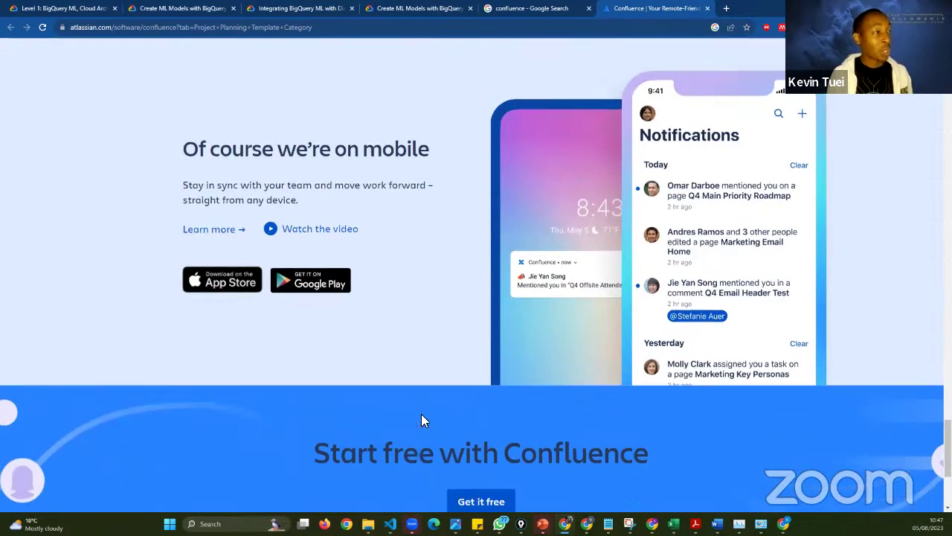
scroll(424, 372, "up", 1)
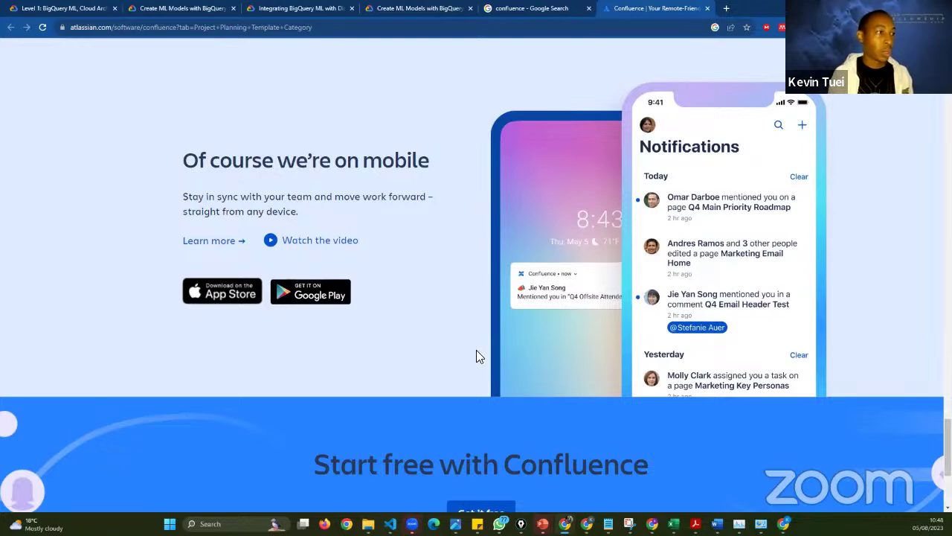
scroll(476, 355, "down", 2)
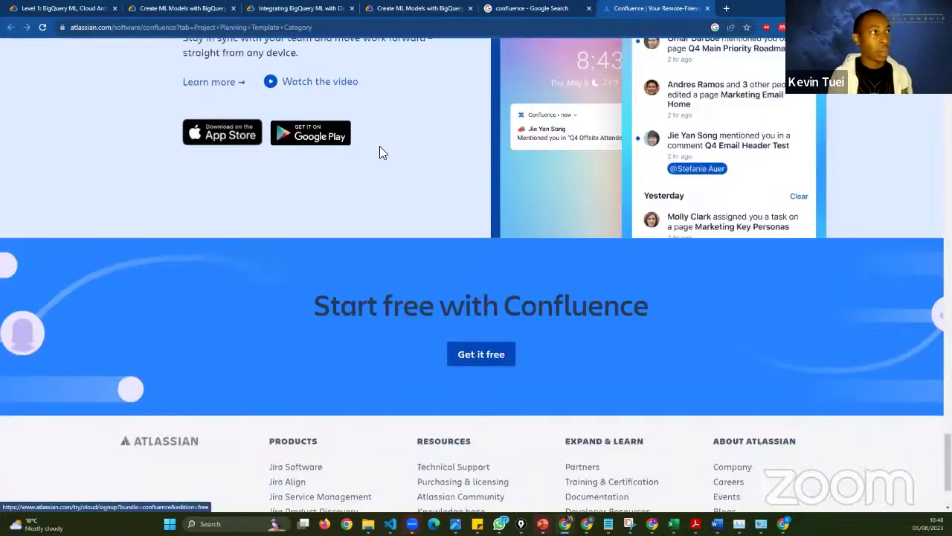
scroll(385, 266, "down", 2)
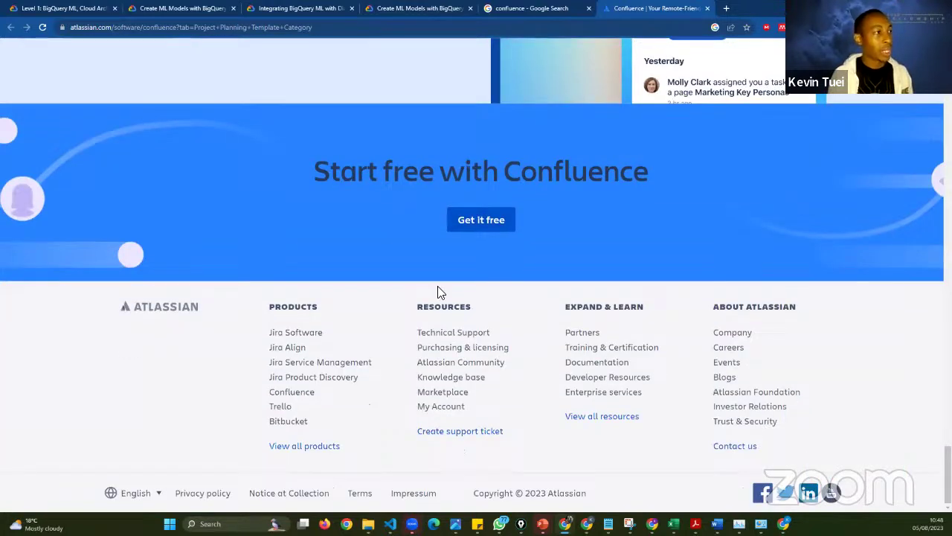
left_click(482, 223)
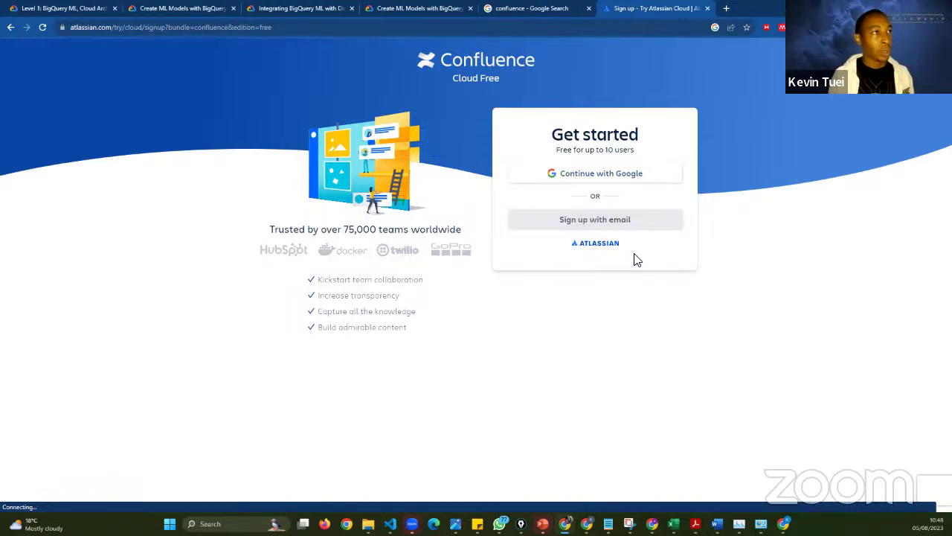
- Choose 'Continue with Google' on the Cloud Free sign-up page
left_click(615, 183)
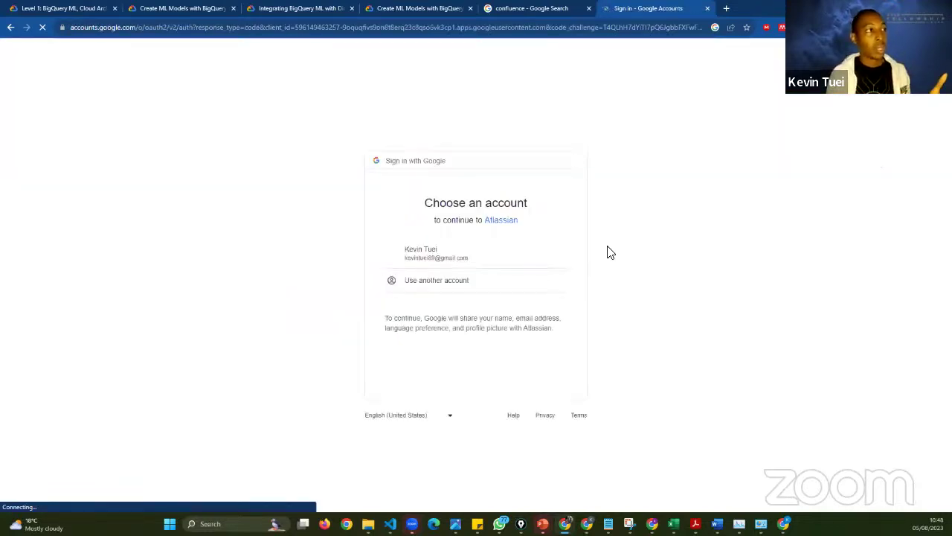
- Choose to use another Google account and clear the prefilled e-mail field
left_click(467, 289)
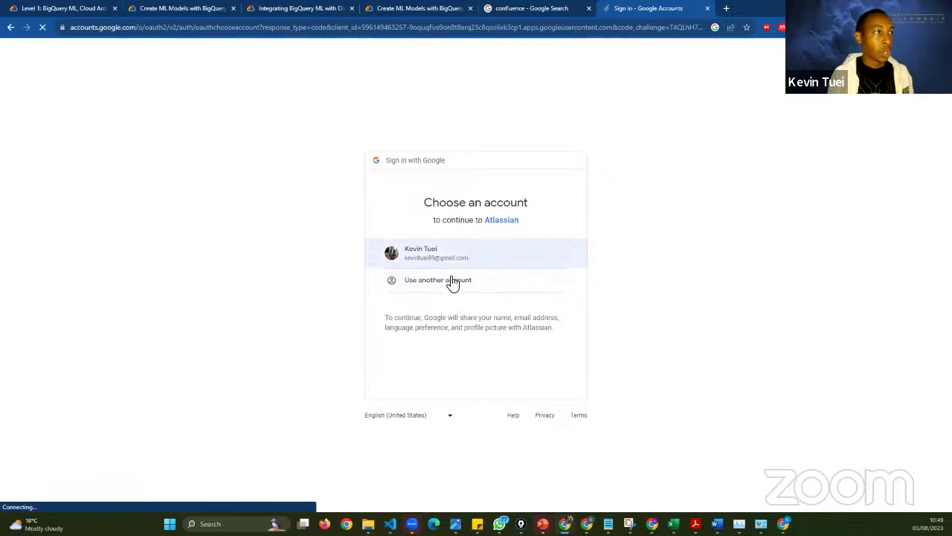
left_click(447, 280)
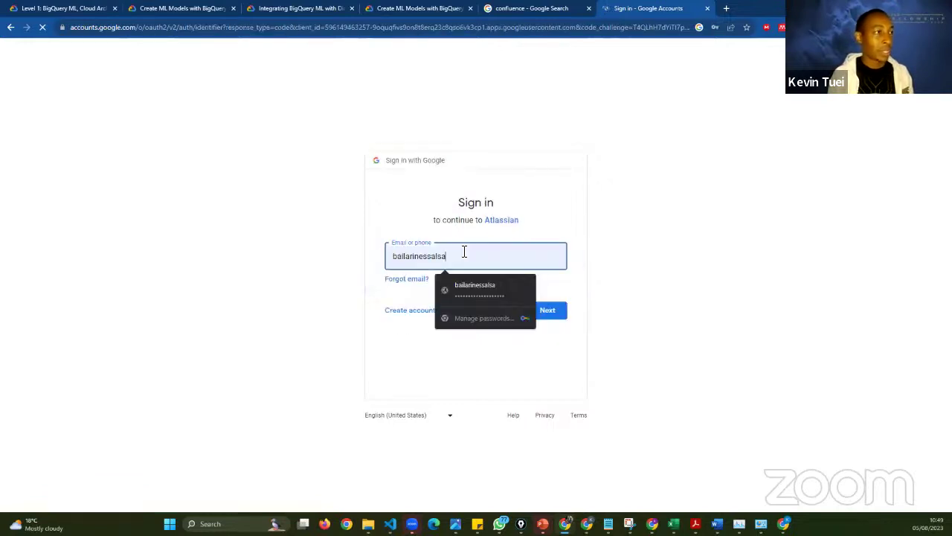
key("ctrl+a")
key("BackSpace")
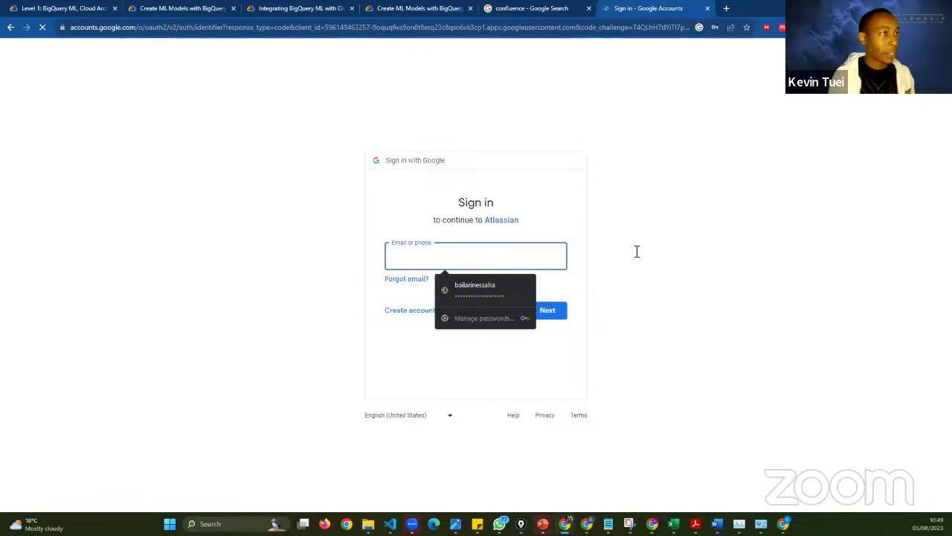
left_click(637, 252)
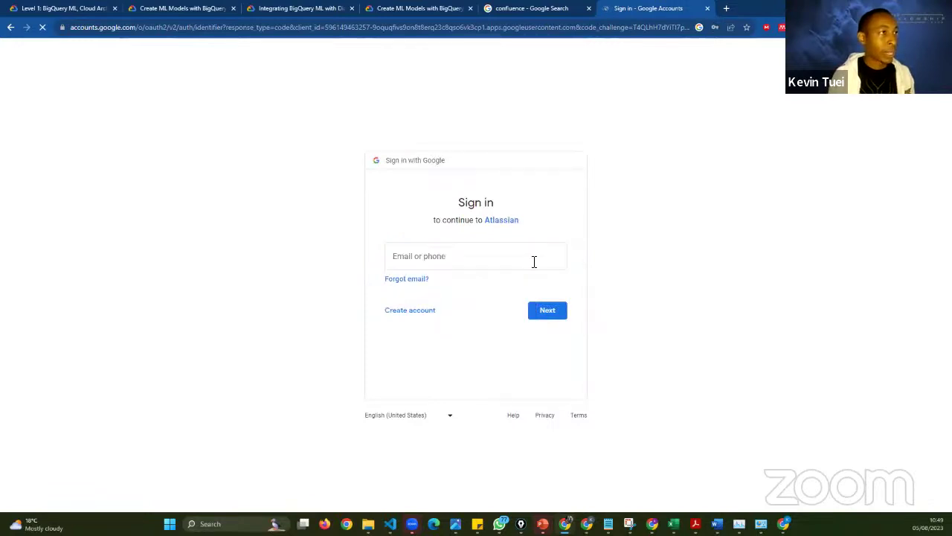
left_click(533, 261)
key("Escape")
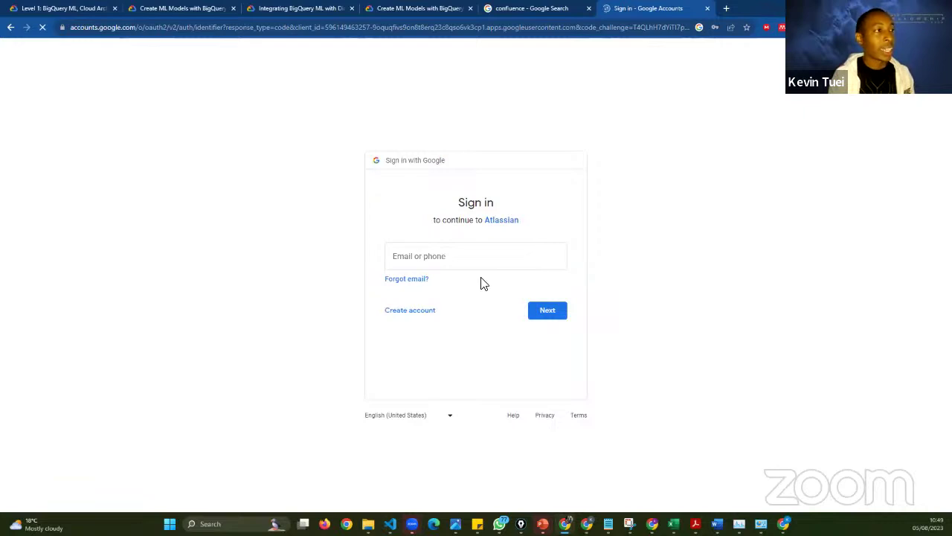
left_click(425, 256)
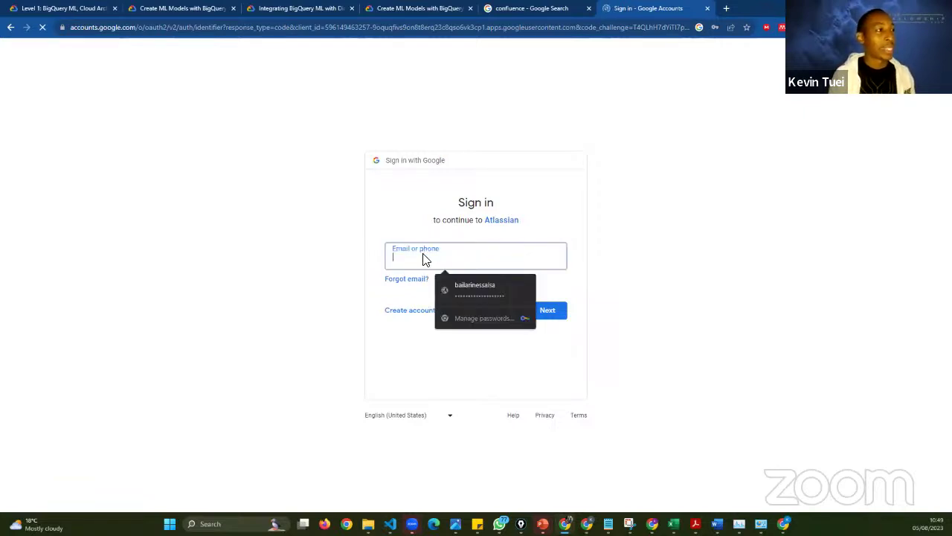
left_click(708, 266)
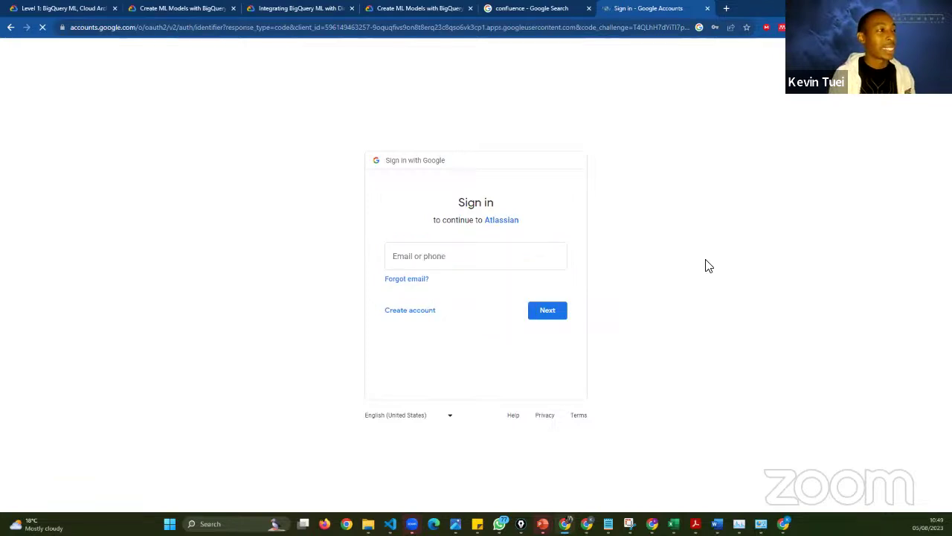
left_click(439, 257)
left_click(434, 287)
left_click(438, 266)
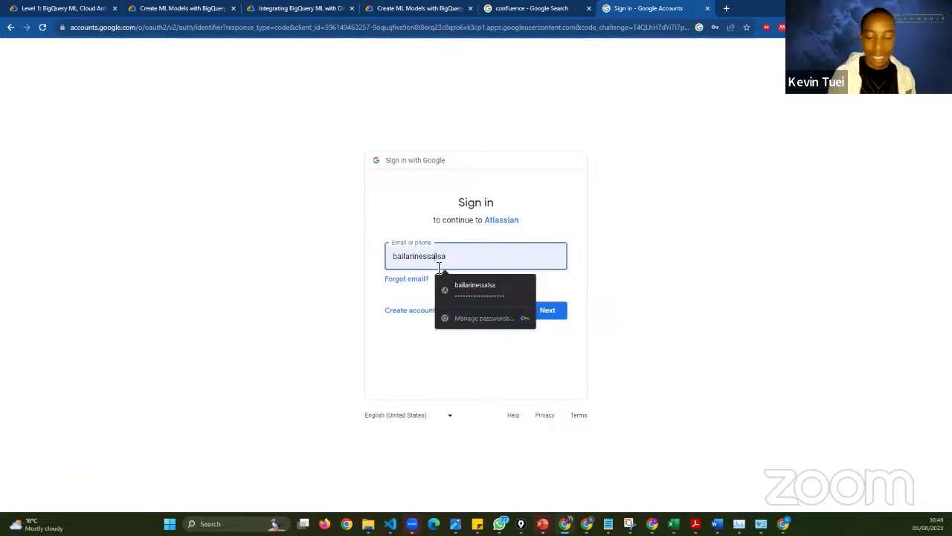
- Enter the account e-mail from the saved suggestion and continue to the next step
double_click(443, 257)
key("BackSpace")
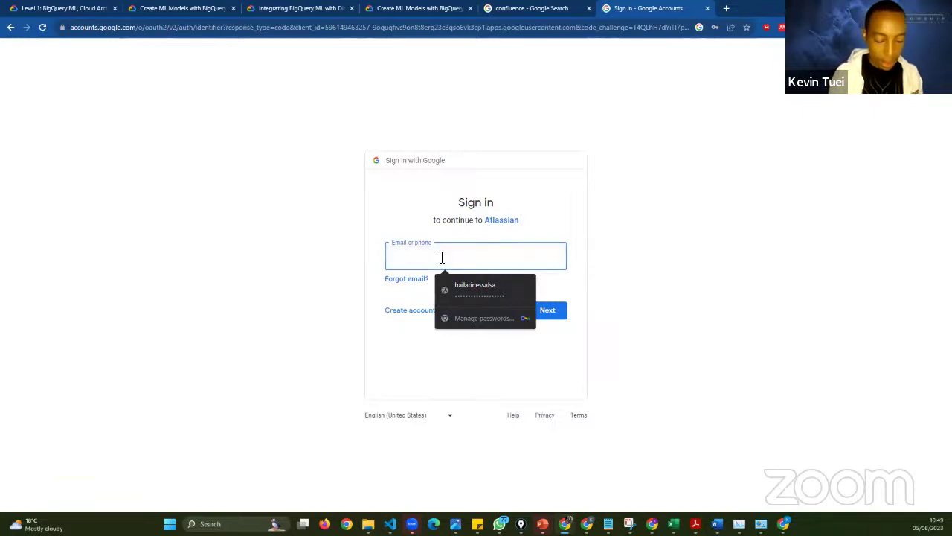
type("k")
key("BackSpace")
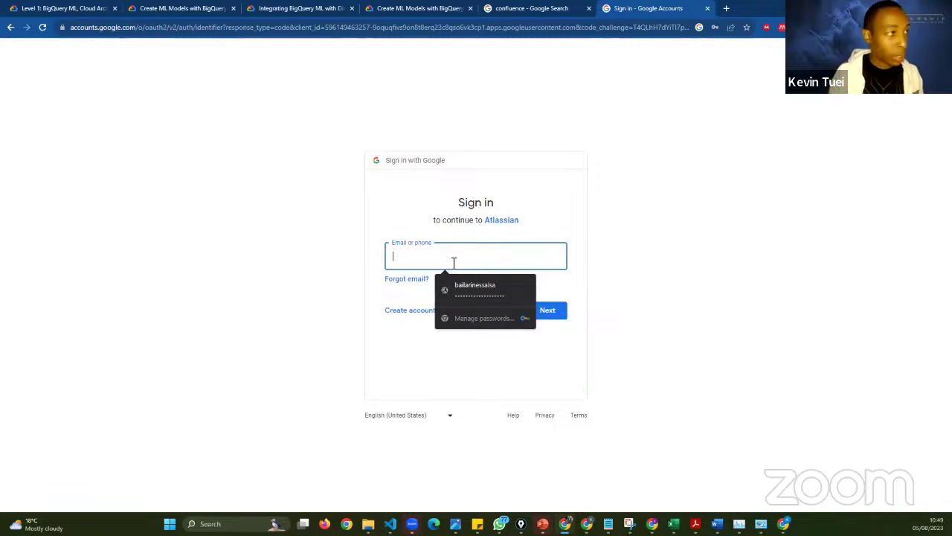
type("ke")
left_click(476, 284)
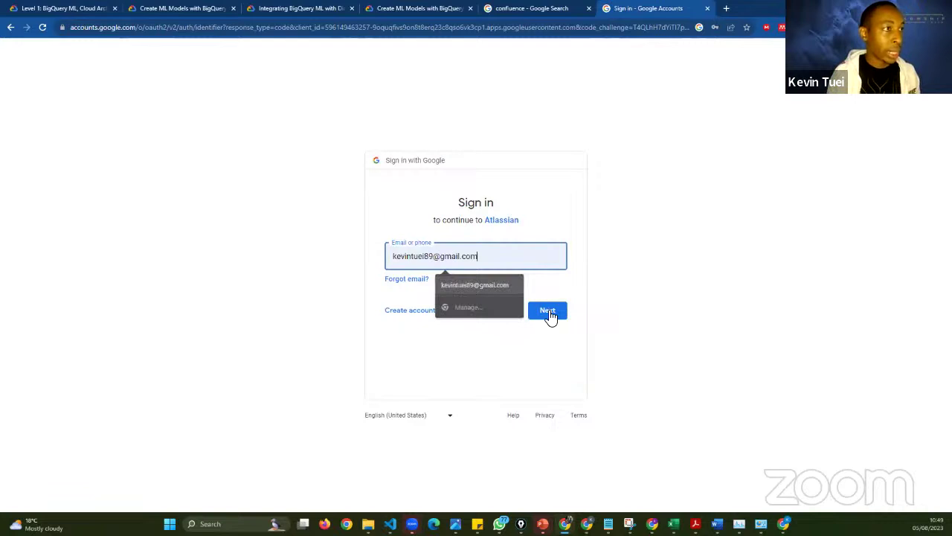
left_click(548, 312)
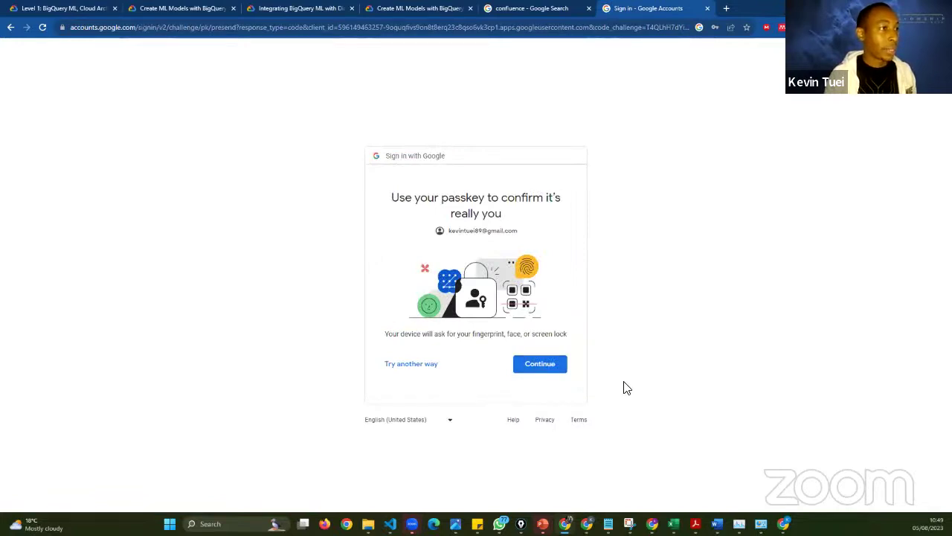
- Confirm identity with the passkey to complete Google sign-in
left_click(520, 364)
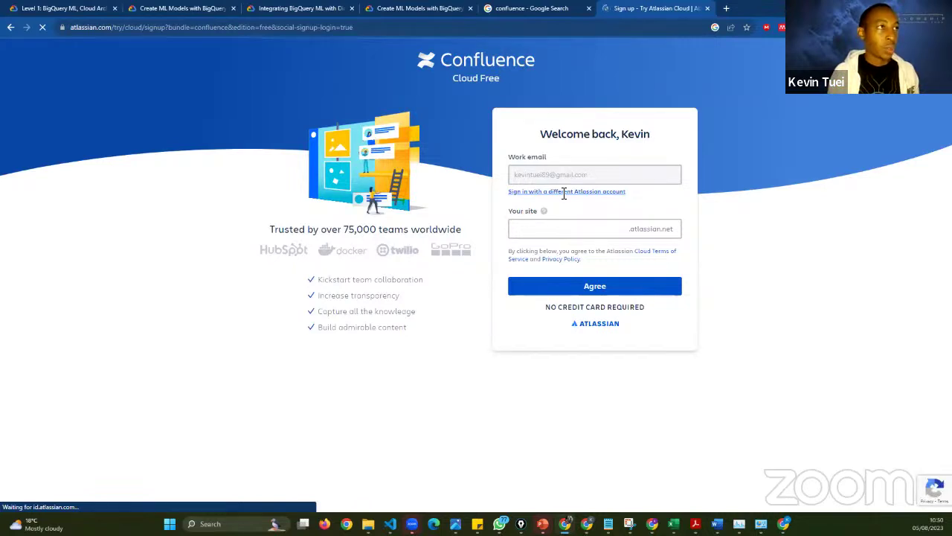
- Try 'confluence' as the site name, then replace it with 'meruconfdemo' once it shows as taken
left_click(601, 238)
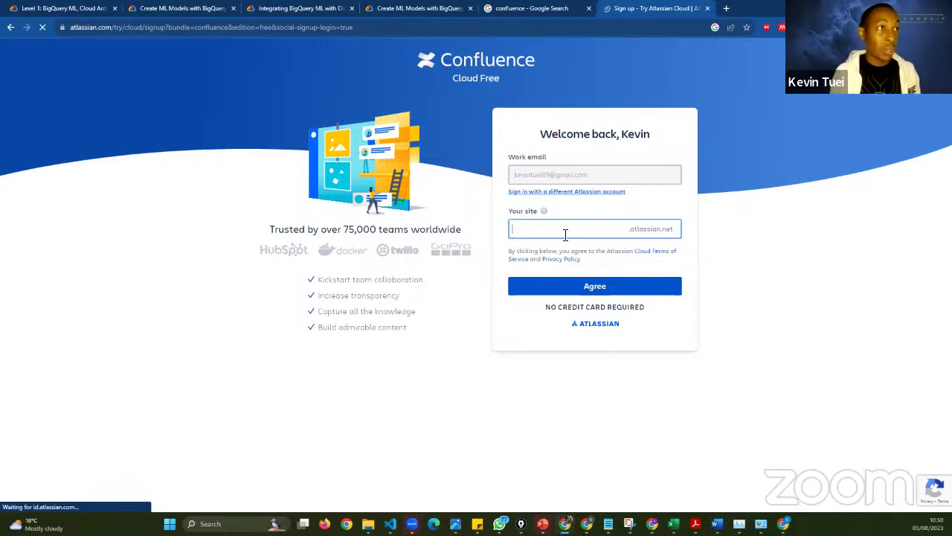
type("c")
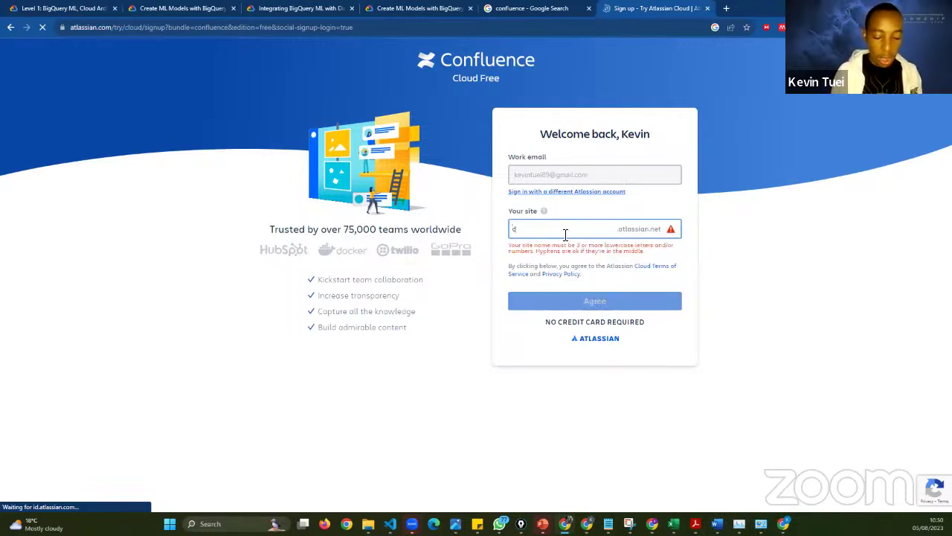
type("onfluence")
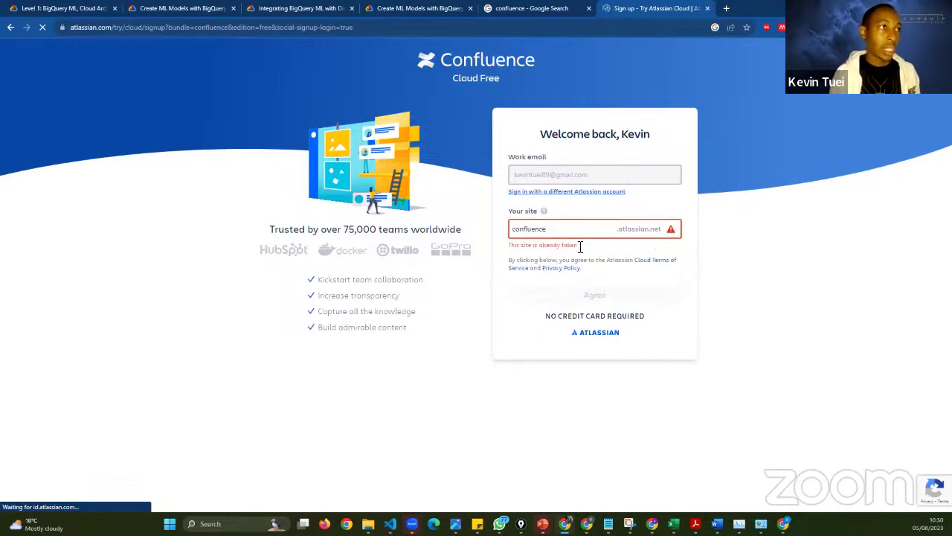
double_click(514, 238)
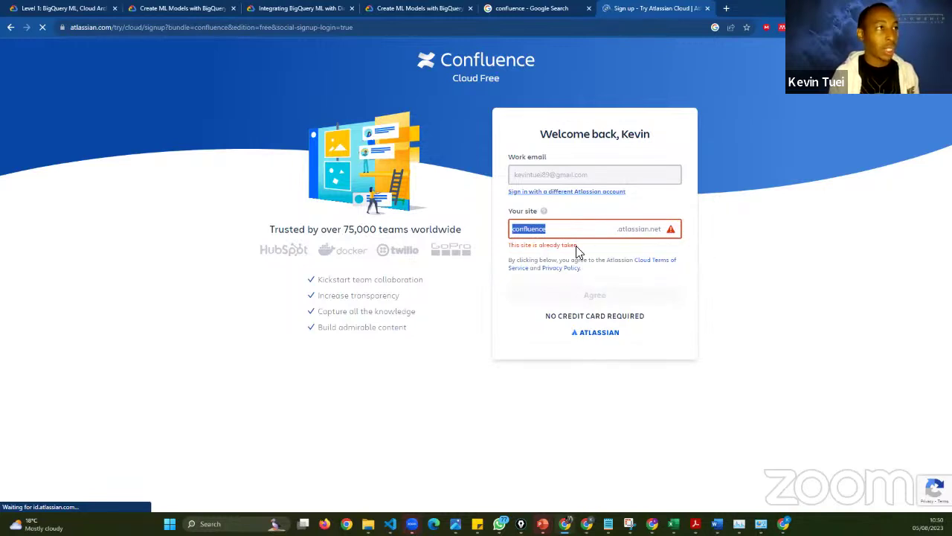
key("BackSpace")
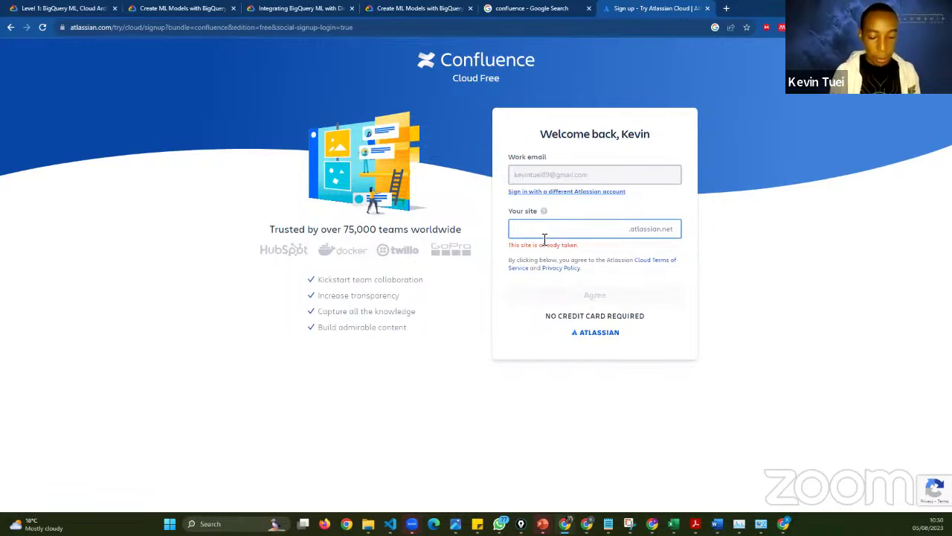
type("meruconfdemo")
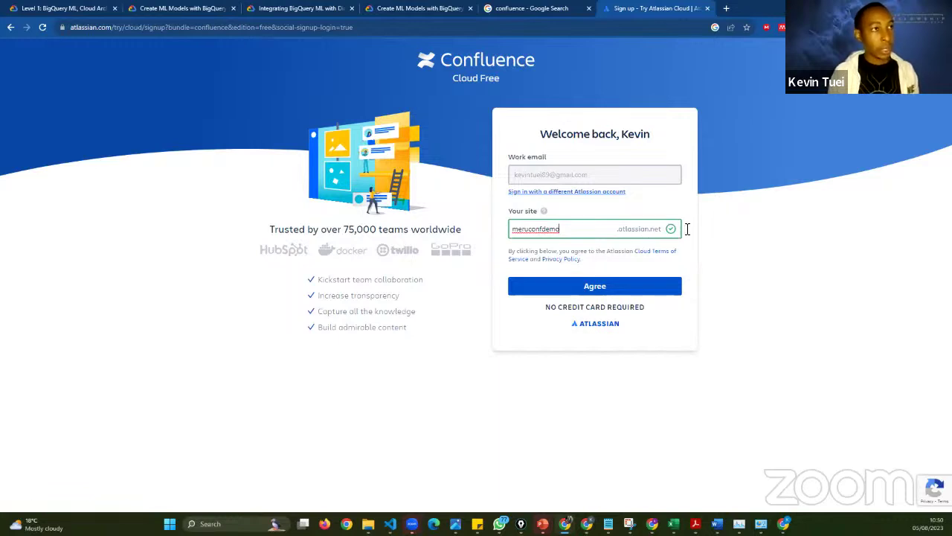
- Agree to create the site, then answer onboarding with 'Trying it out' and 'Project Management'
left_click(630, 285)
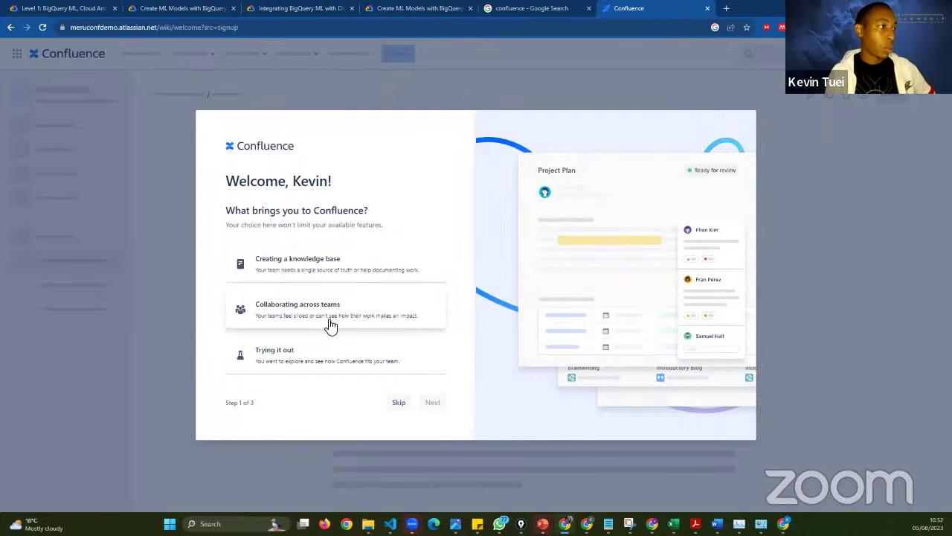
left_click(345, 375)
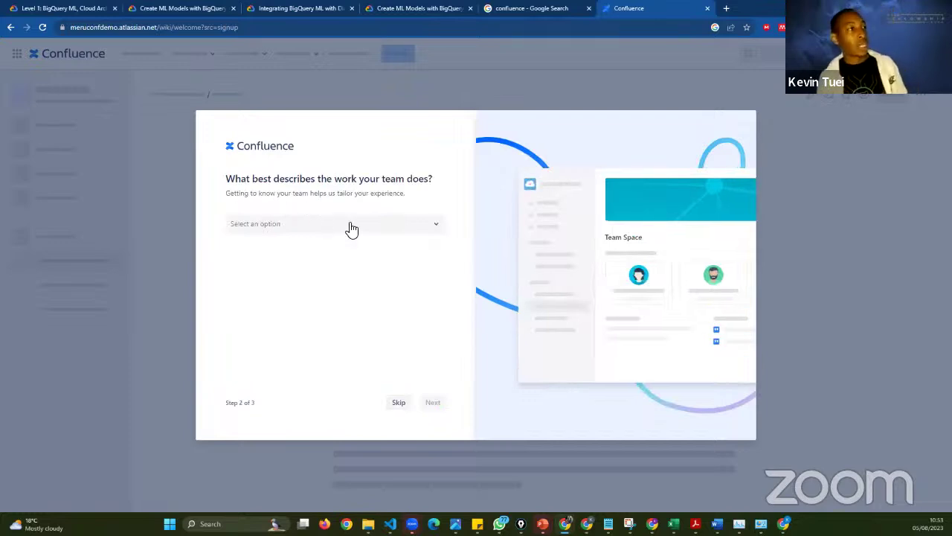
left_click(399, 233)
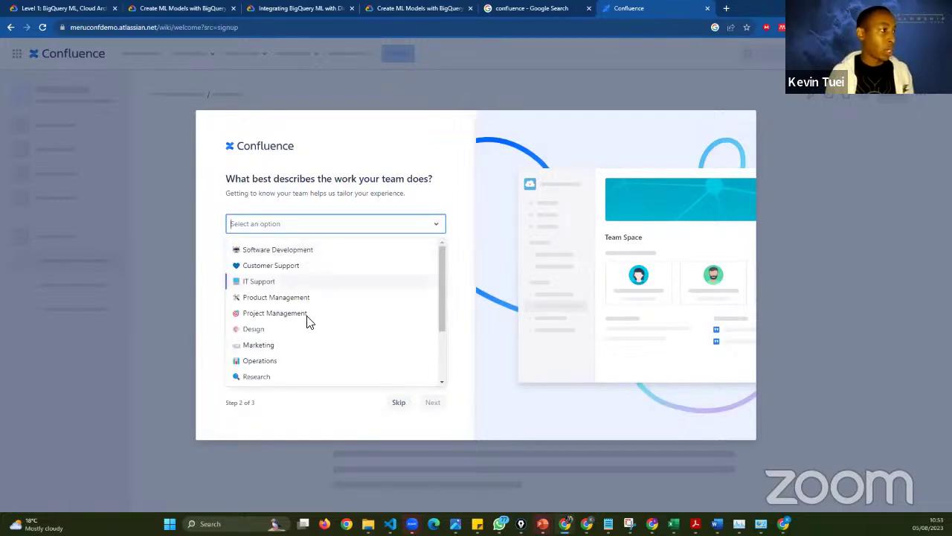
scroll(312, 363, "down", 1)
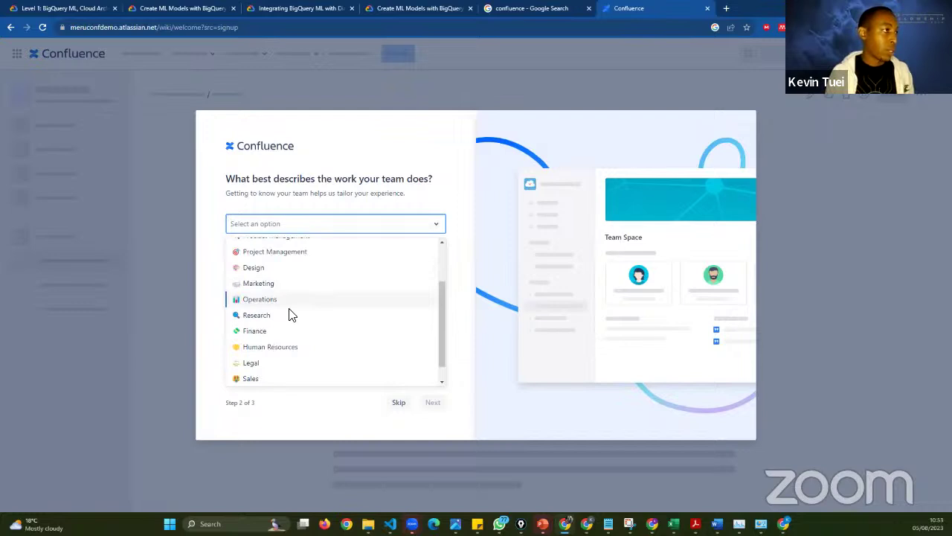
scroll(291, 315, "up", 1)
key("Return")
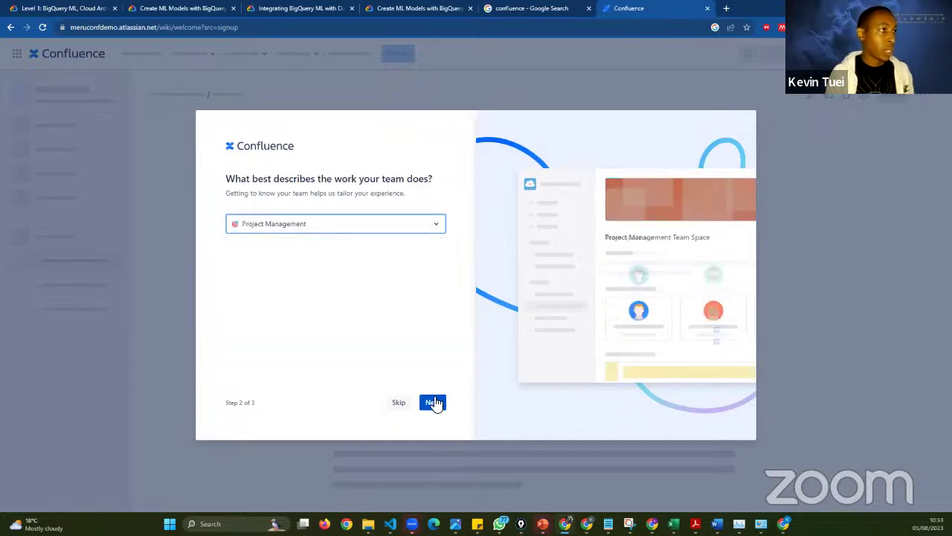
left_click(432, 402)
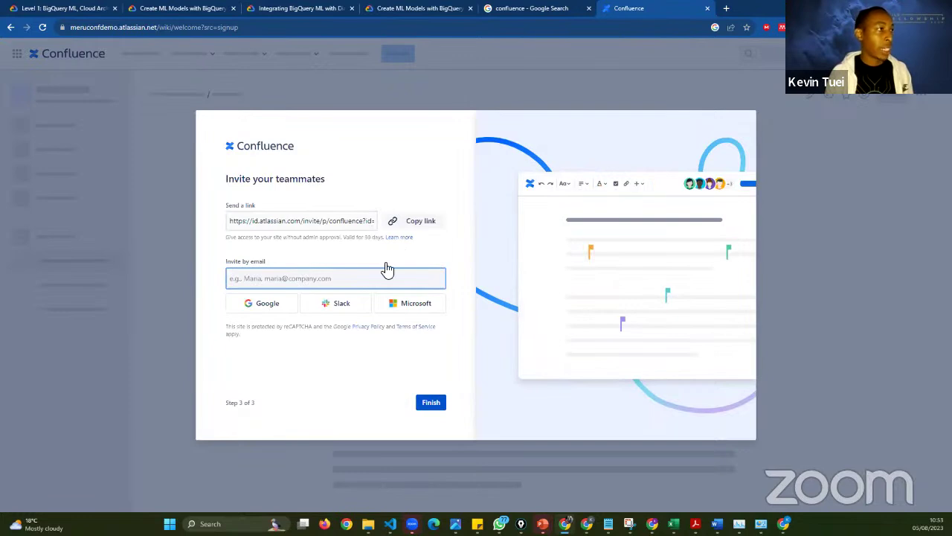
- Copy the teammate invite link, leave the e-mail invites empty, and finish onboarding
left_click(413, 224)
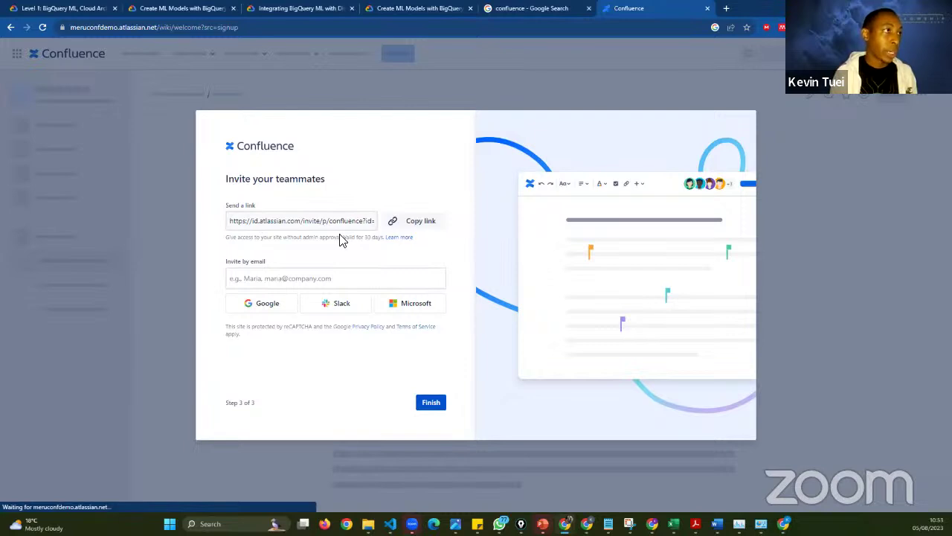
left_click_drag(341, 240, 221, 241)
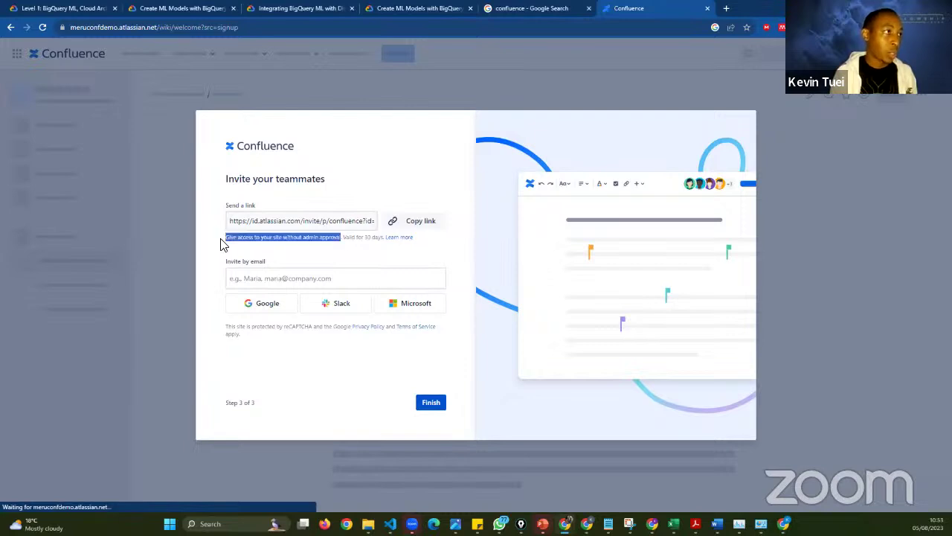
left_click(346, 239)
left_click(389, 243, "shift")
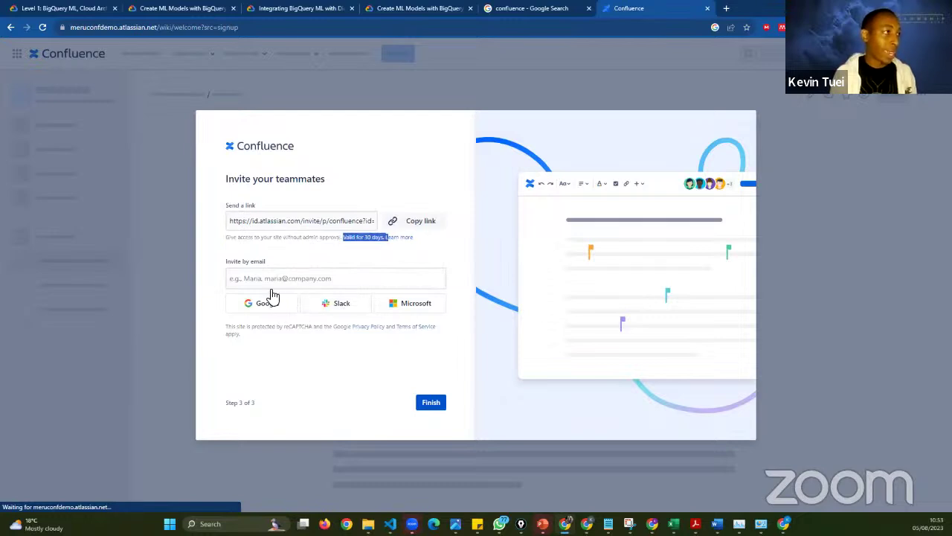
left_click(272, 286)
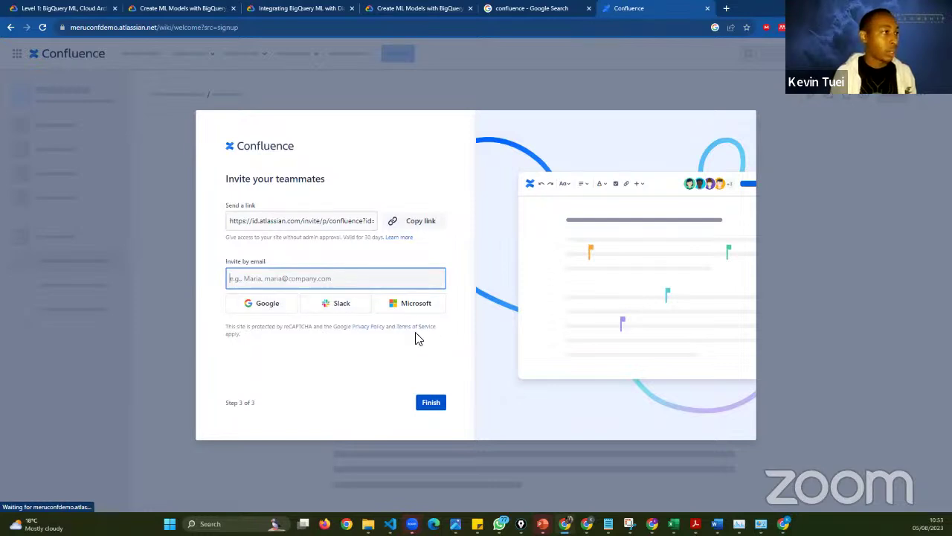
left_click(433, 406)
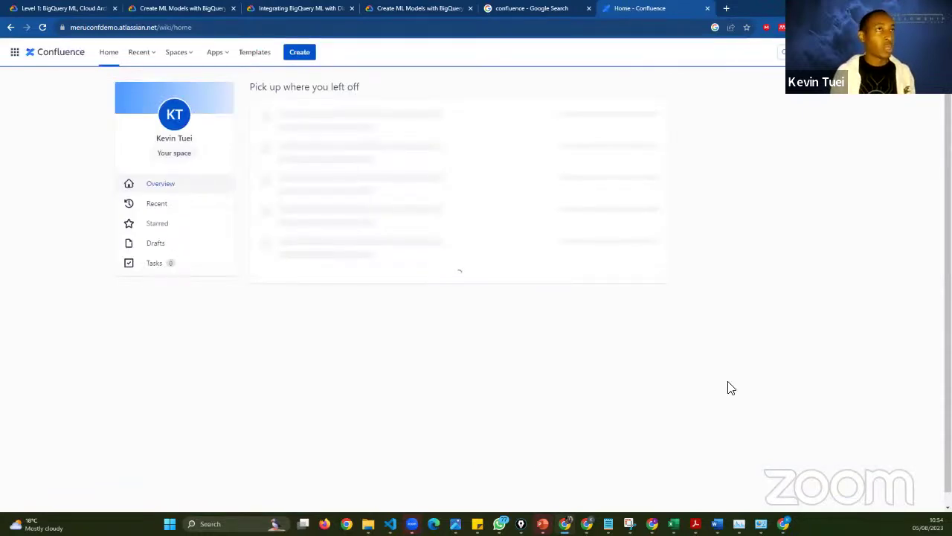
- Zoom the Confluence Home page in: reset the browser zoom, then enlarge it twice
key("ctrl+plus")
key("ctrl+plus")
key("ctrl+plus")
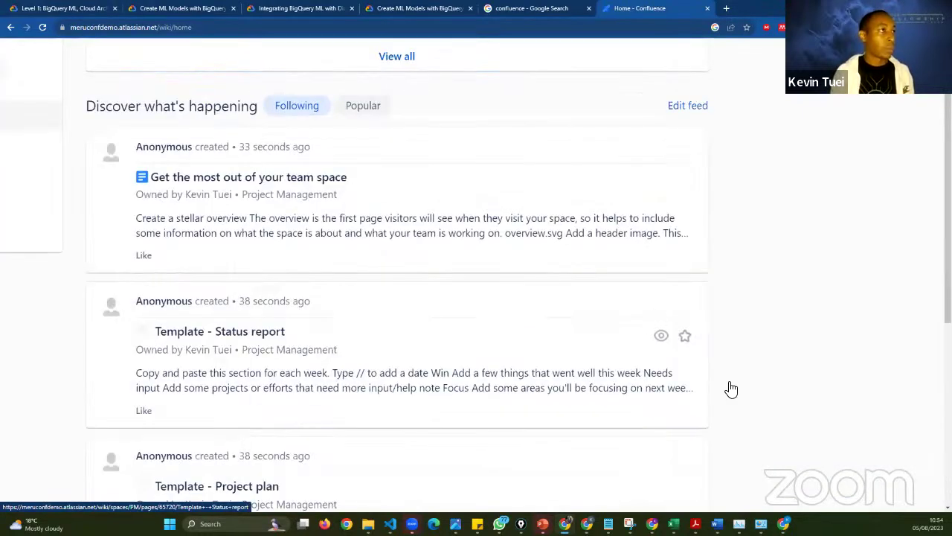
key("ctrl+0")
key("ctrl+plus")
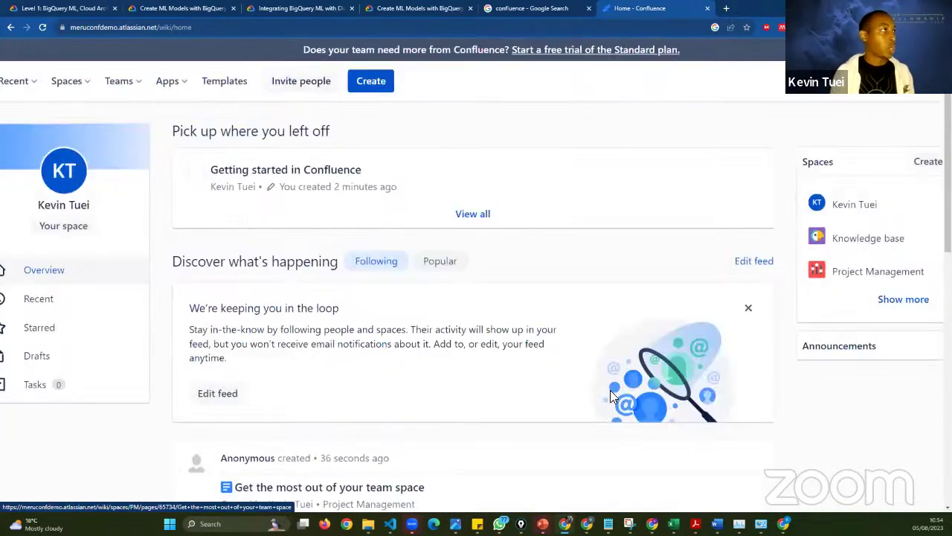
key("ctrl+plus")
key("ctrl+plus")
key("ctrl+plus")
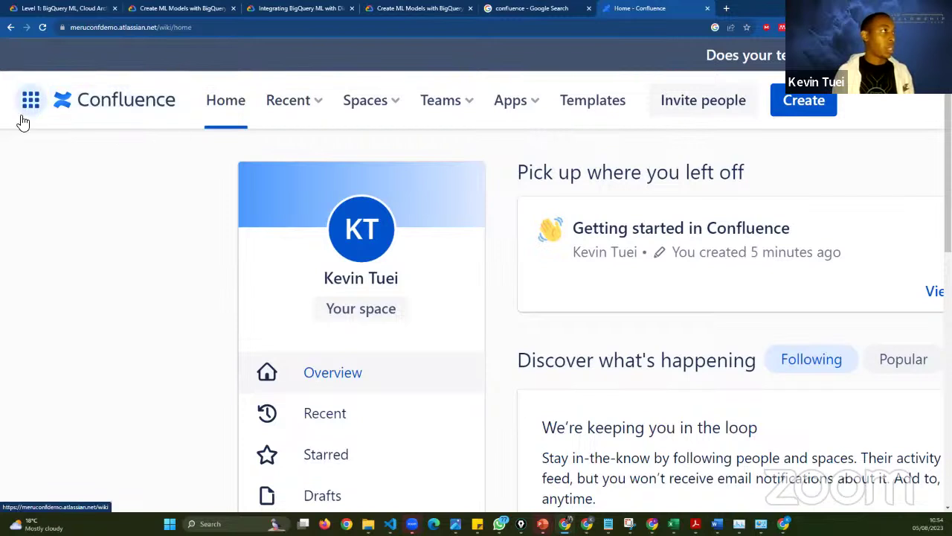
left_click_drag(31, 117, 274, 271)
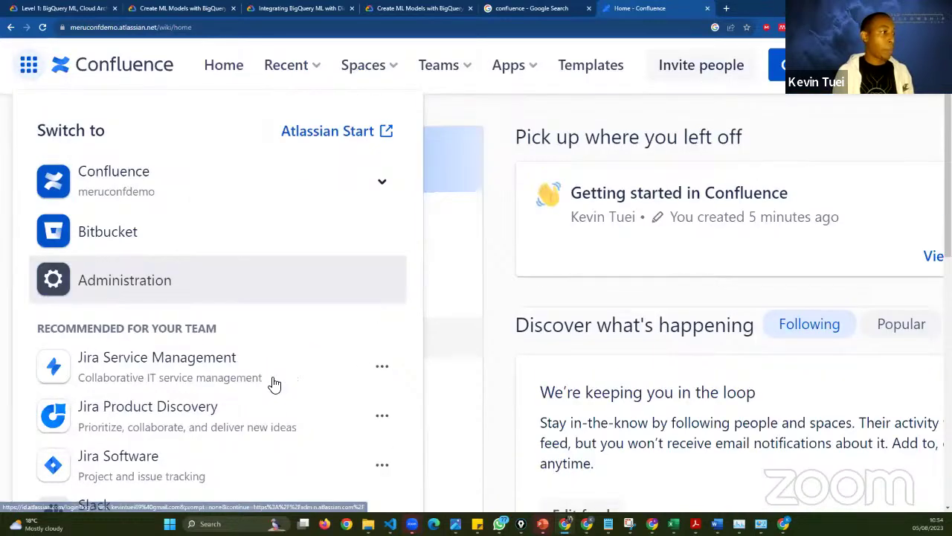
scroll(274, 383, "down", 1)
scroll(274, 384, "down", 1)
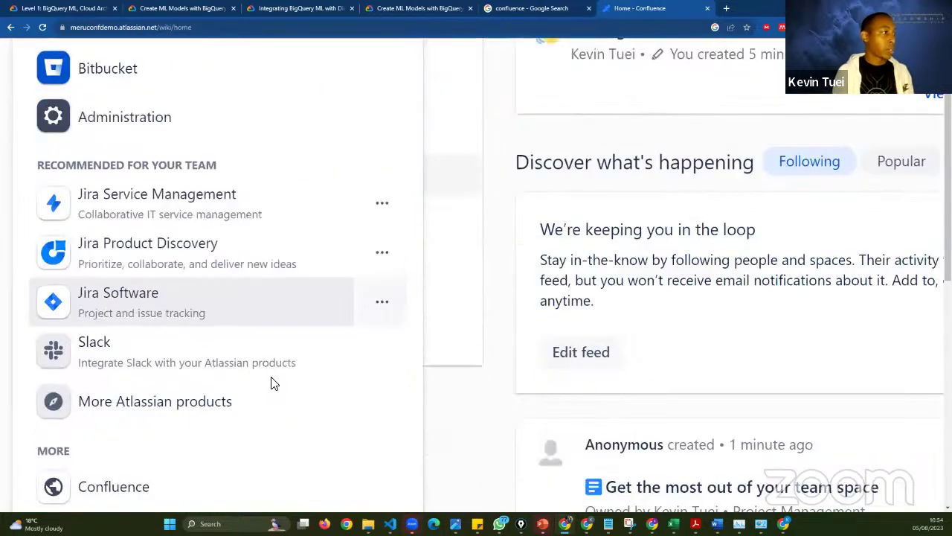
scroll(287, 376, "up", 1)
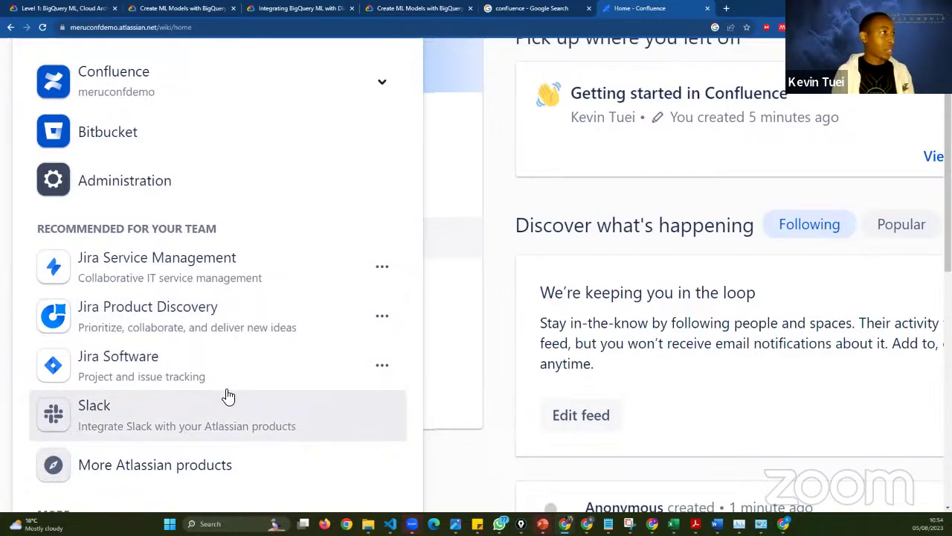
scroll(154, 235, "up", 1)
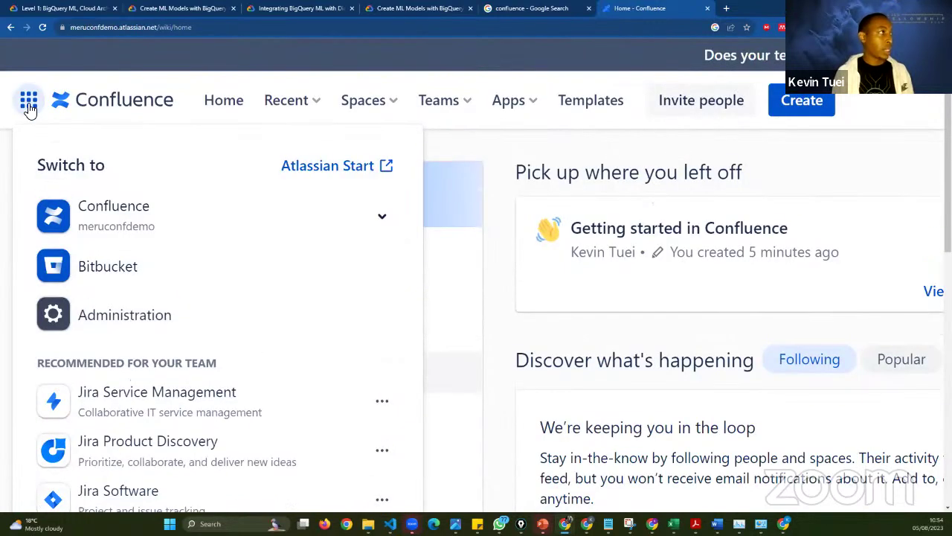
left_click(28, 107)
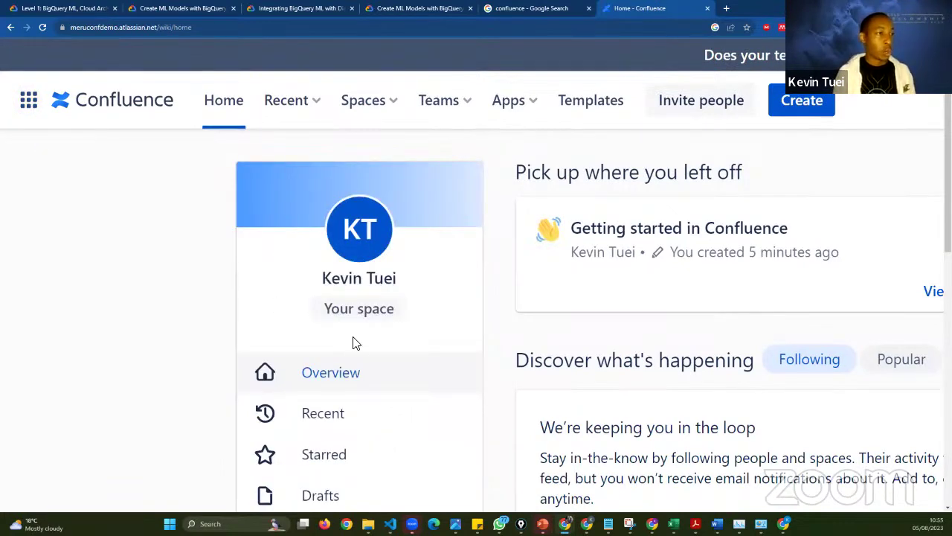
- Check the Starred, Drafts and Created by me tabs of the Recent list; there are no drafts yet
scroll(355, 343, "right", 2)
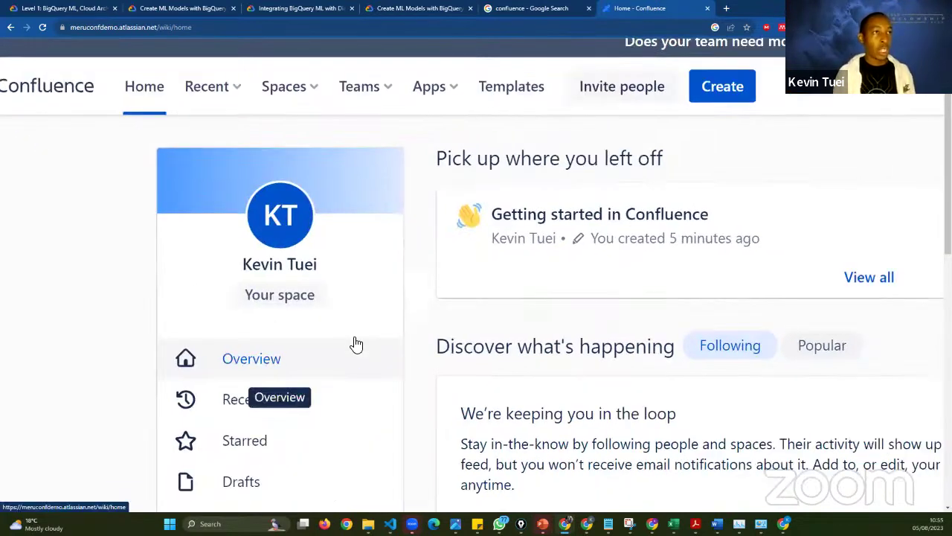
scroll(486, 288, "left", 2)
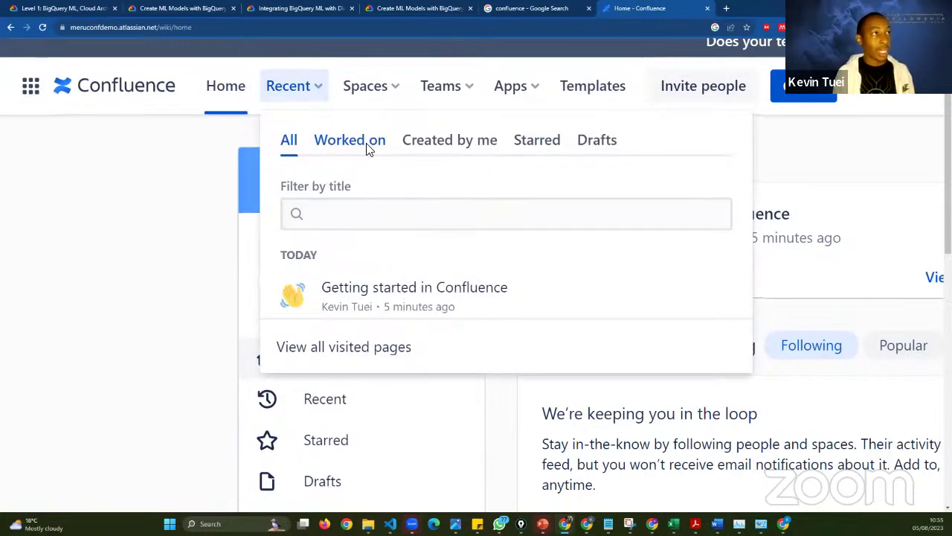
left_click(536, 151)
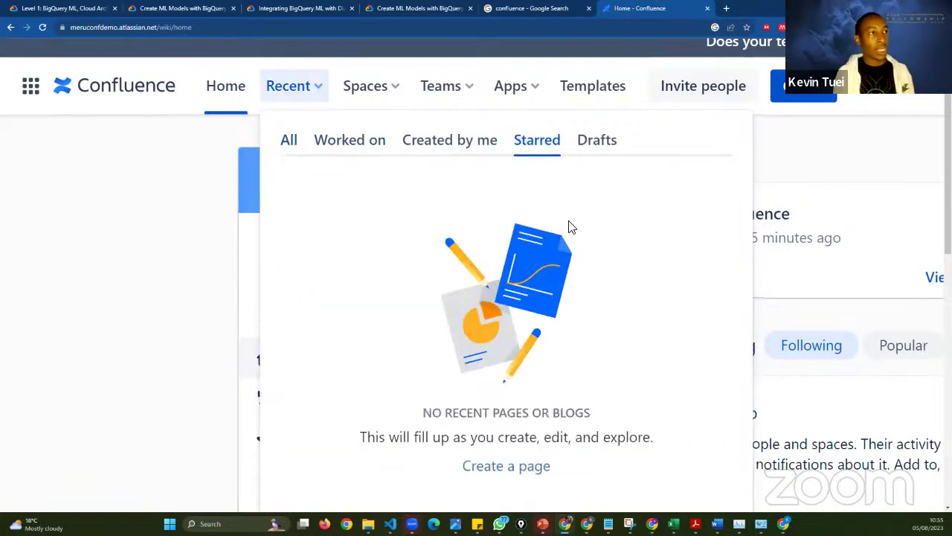
left_click(609, 140)
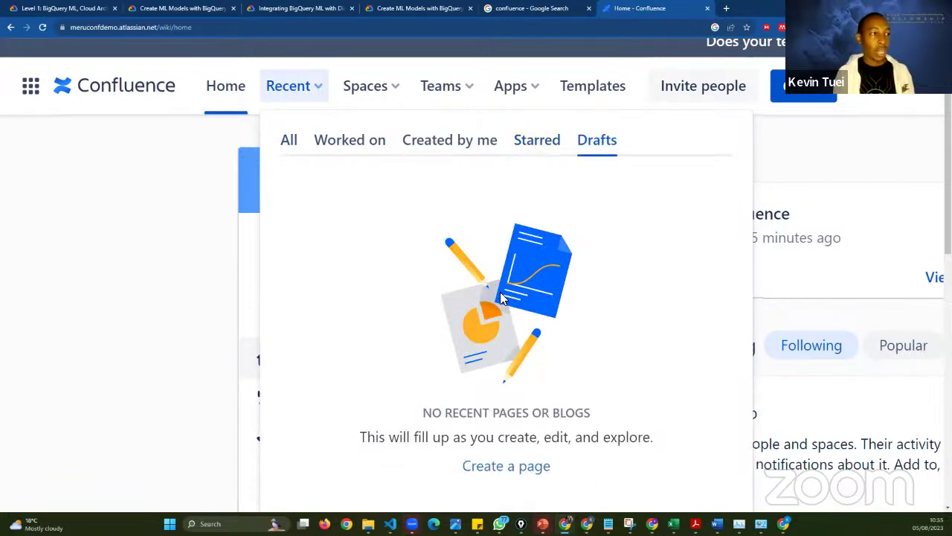
left_click(424, 153)
left_click(593, 153)
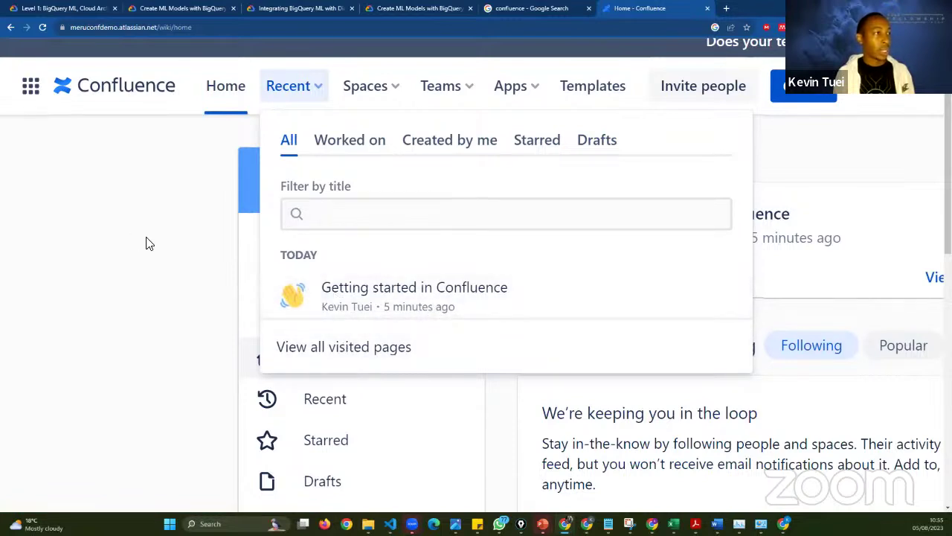
- Close the recent pages list and scroll through the Home page feed
left_click(473, 316)
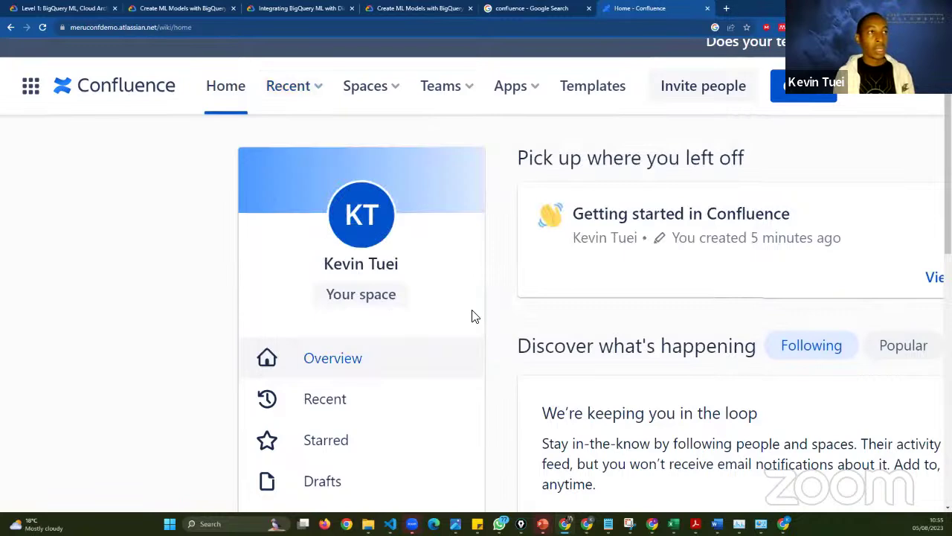
scroll(473, 316, "right", 3)
scroll(442, 346, "right", 1)
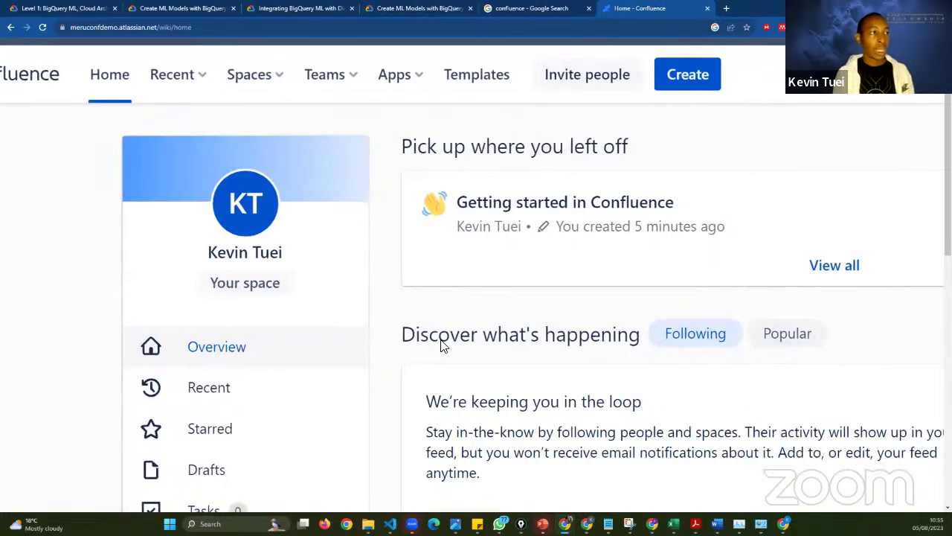
scroll(442, 345, "down", 1)
scroll(442, 345, "left", 2)
scroll(441, 345, "down", 4)
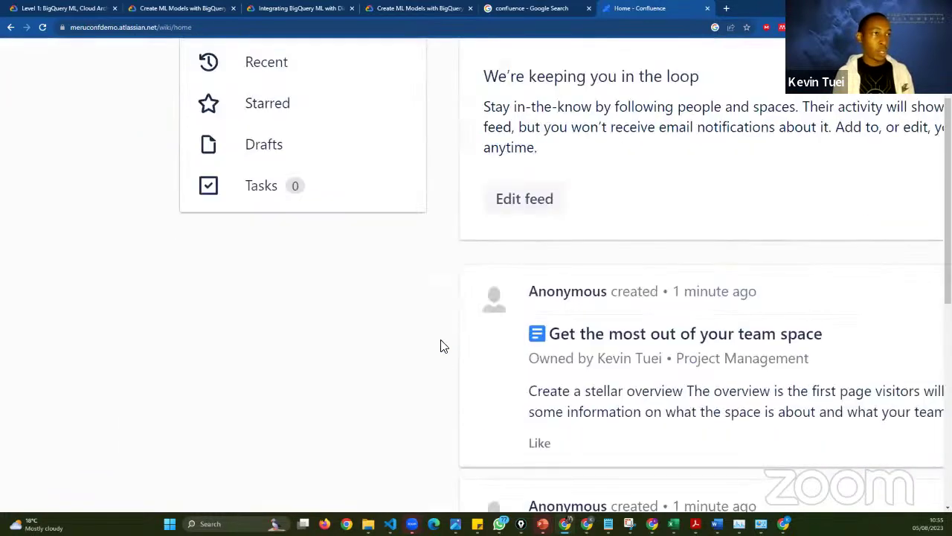
scroll(444, 347, "right", 1)
scroll(443, 347, "right", 1)
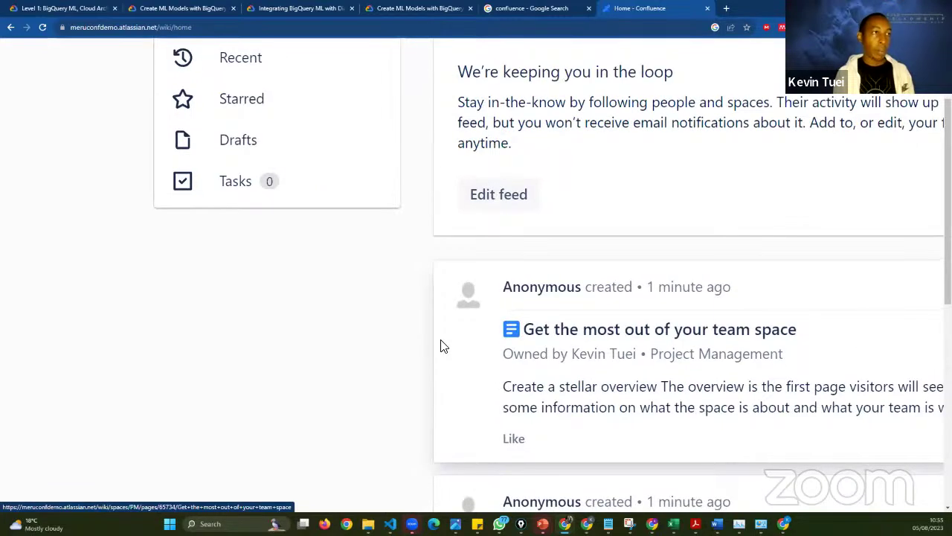
scroll(443, 346, "up", 5)
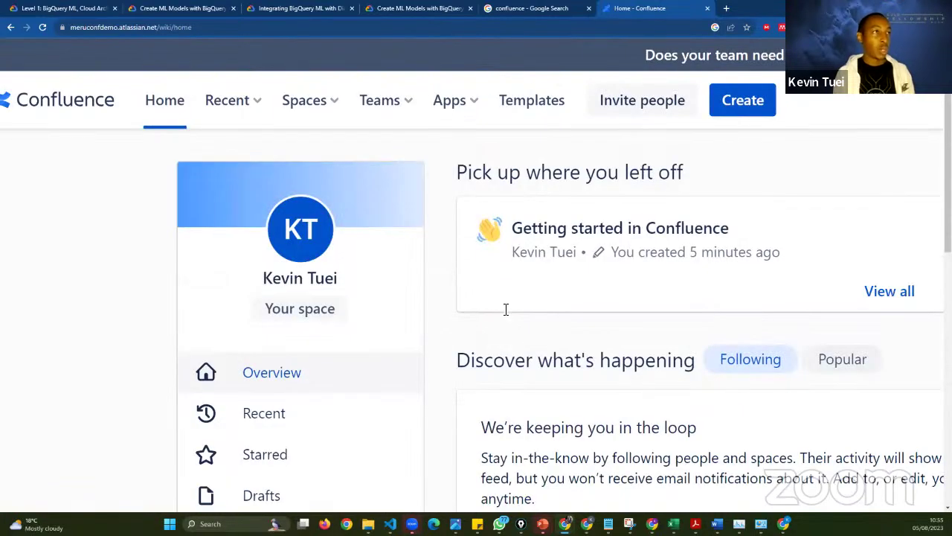
scroll(506, 308, "down", 4)
scroll(457, 313, "up", 4)
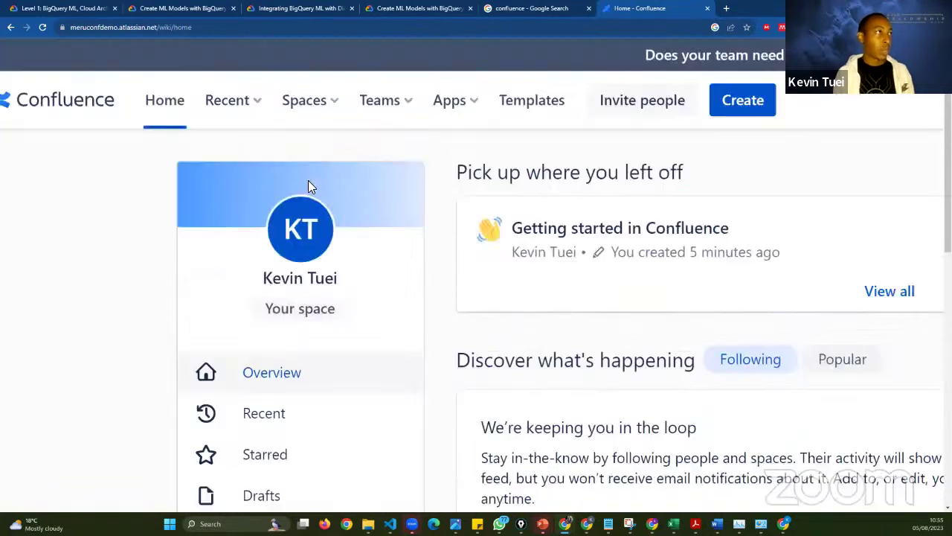
- Unstar the Knowledge base space in the Spaces dropdown, leaving the personal space and Project Management starred
left_click(321, 116)
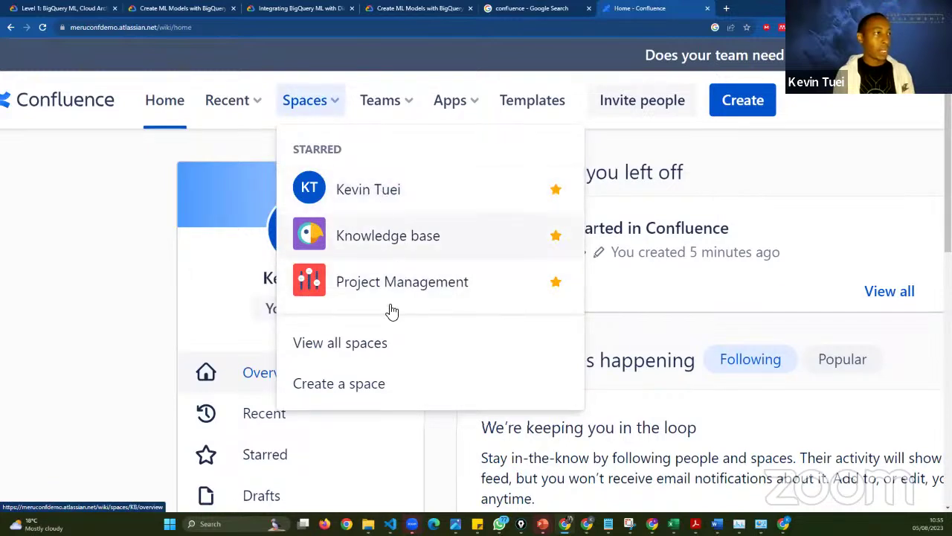
scroll(416, 288, "down", 1)
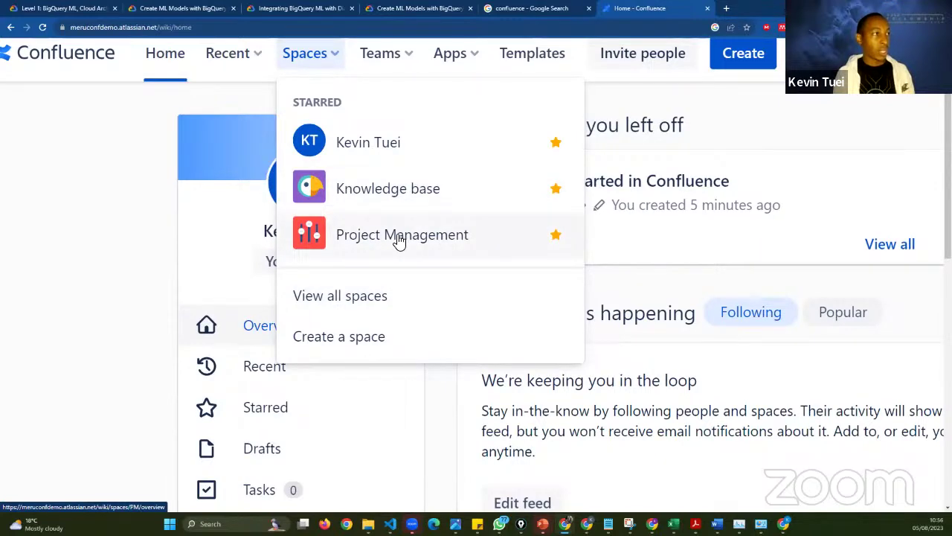
scroll(370, 255, "down", 1)
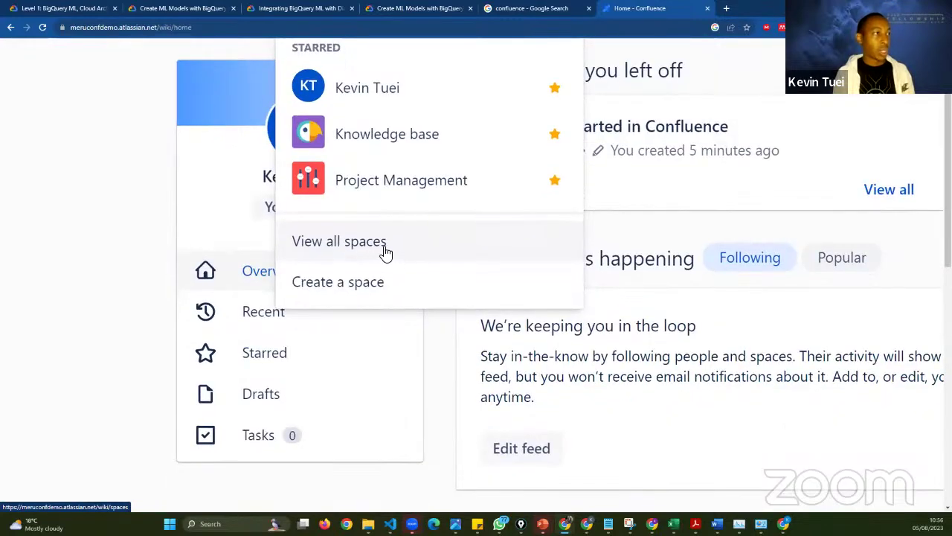
scroll(393, 334, "up", 1)
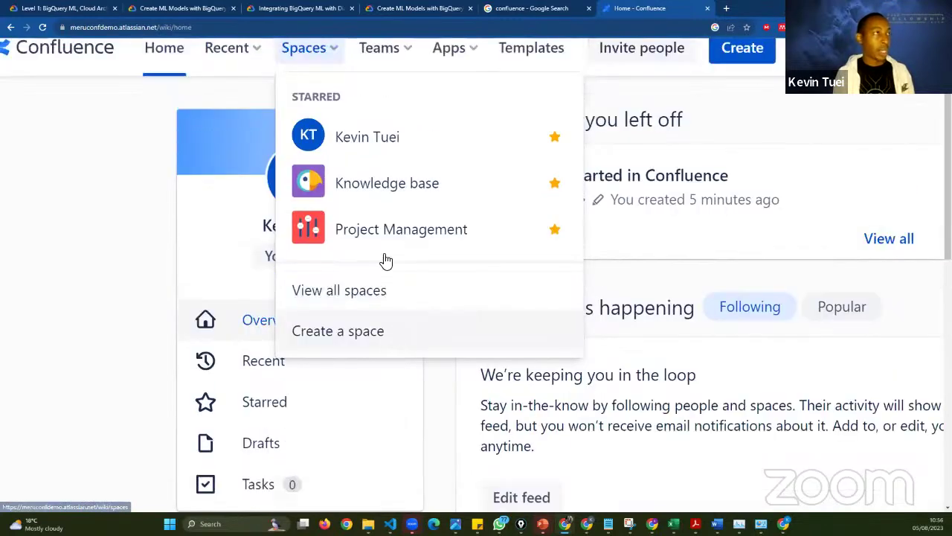
scroll(376, 360, "up", 1)
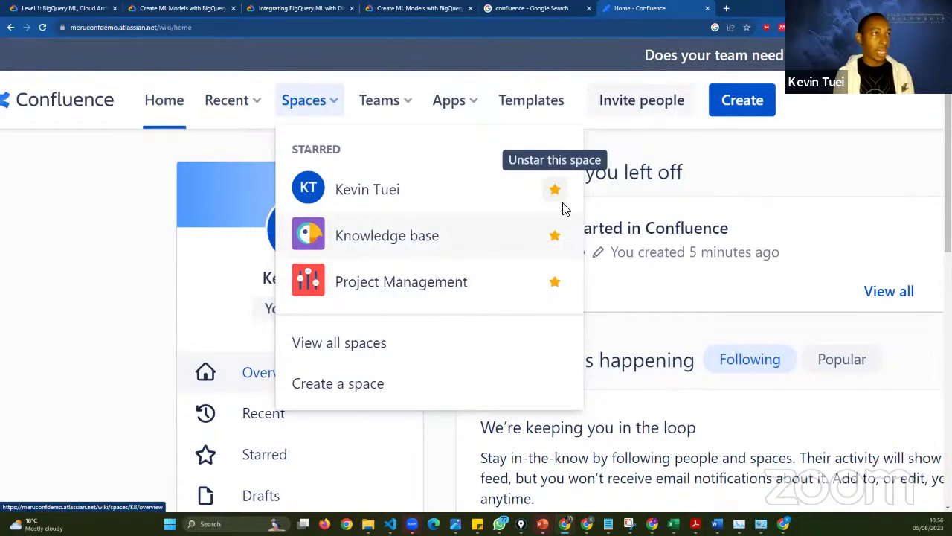
left_click(560, 252)
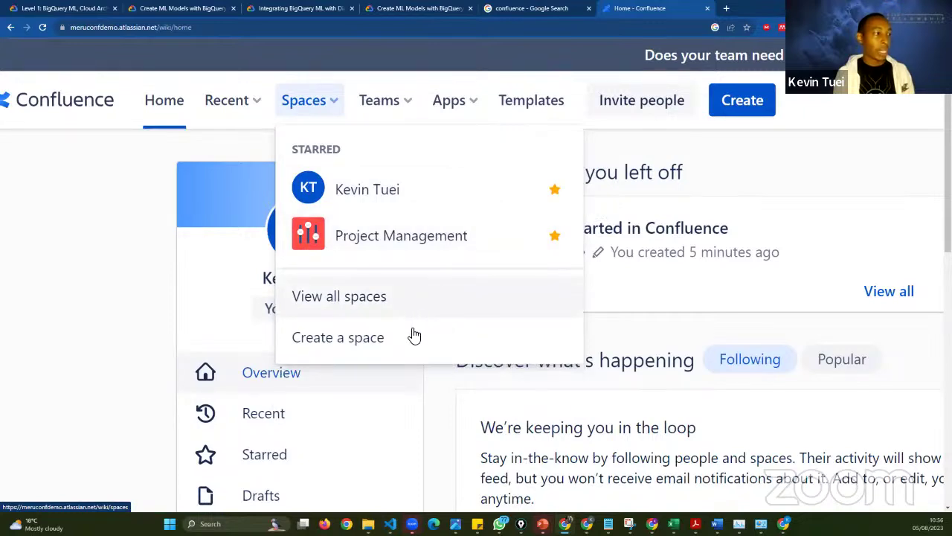
scroll(357, 400, "down", 1)
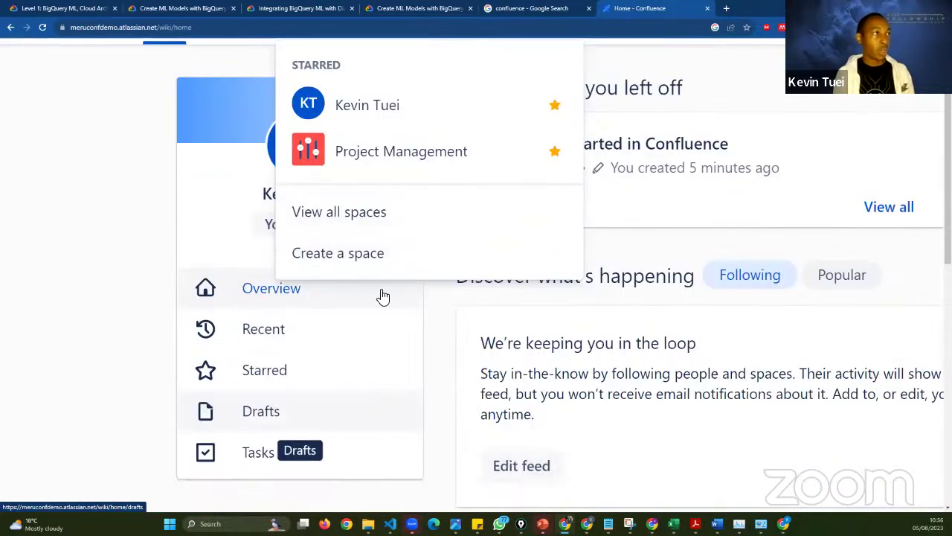
scroll(381, 296, "up", 1)
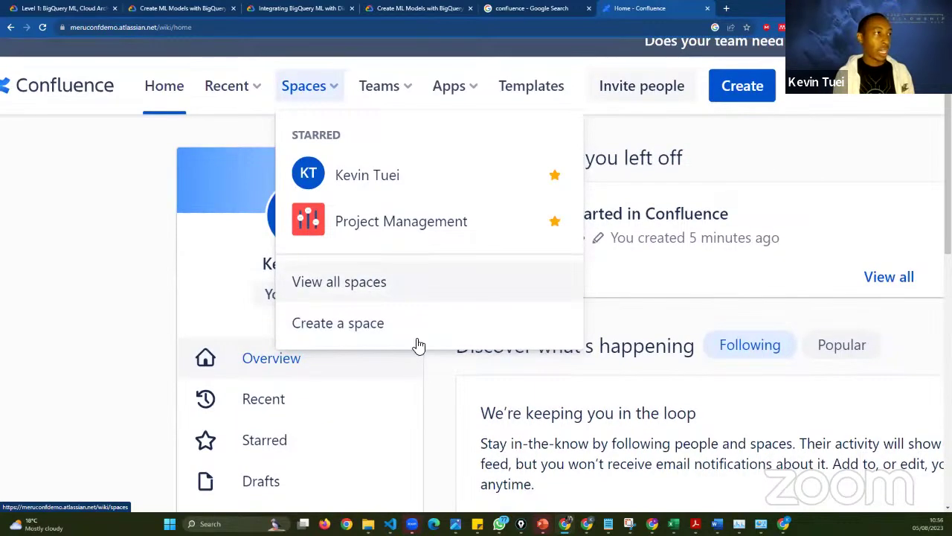
- Star the Knowledge base row again in the All spaces directory
left_click(374, 283)
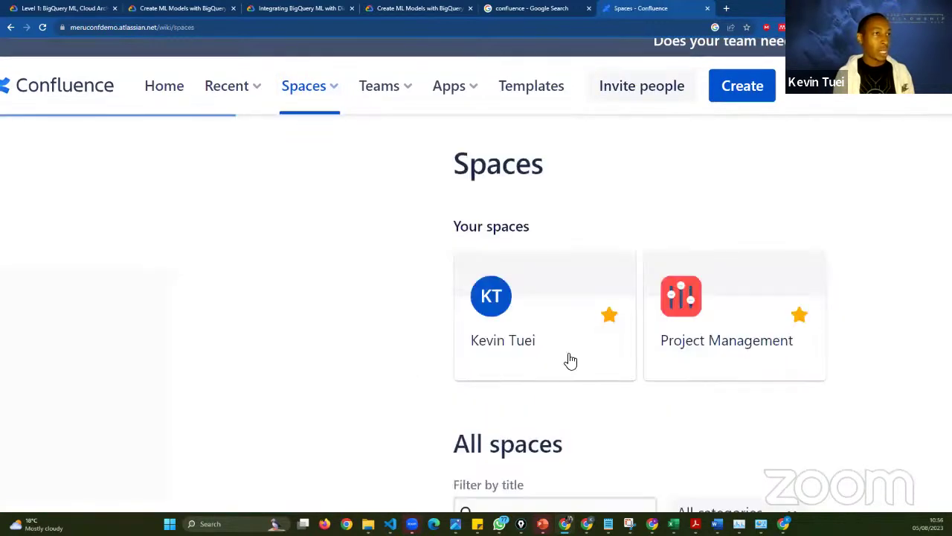
scroll(570, 361, "down", 1)
scroll(754, 382, "down", 3)
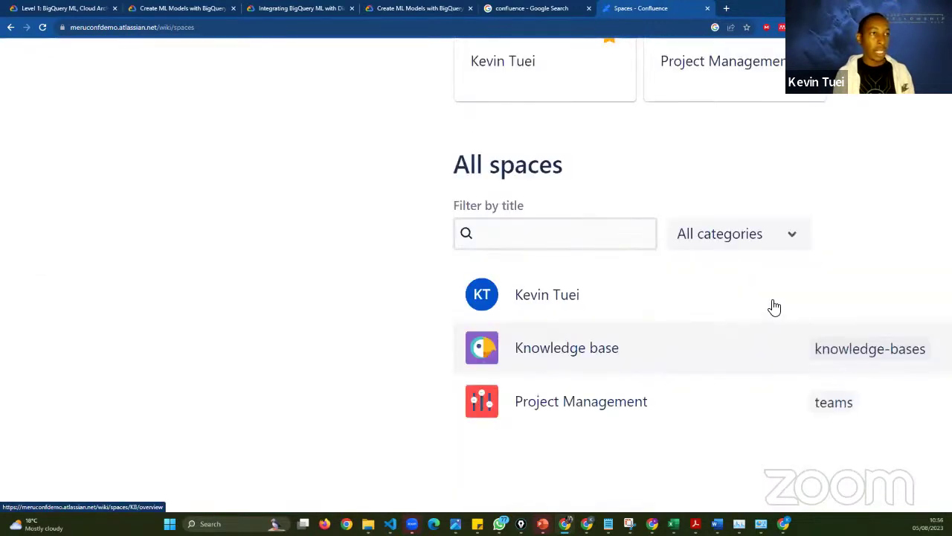
scroll(720, 356, "up", 3)
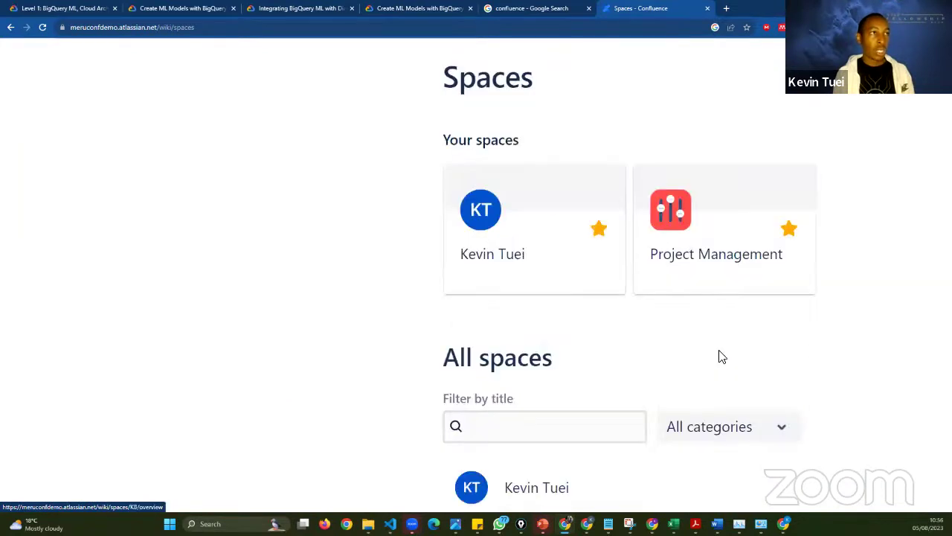
scroll(721, 358, "down", 2)
scroll(695, 392, "down", 1)
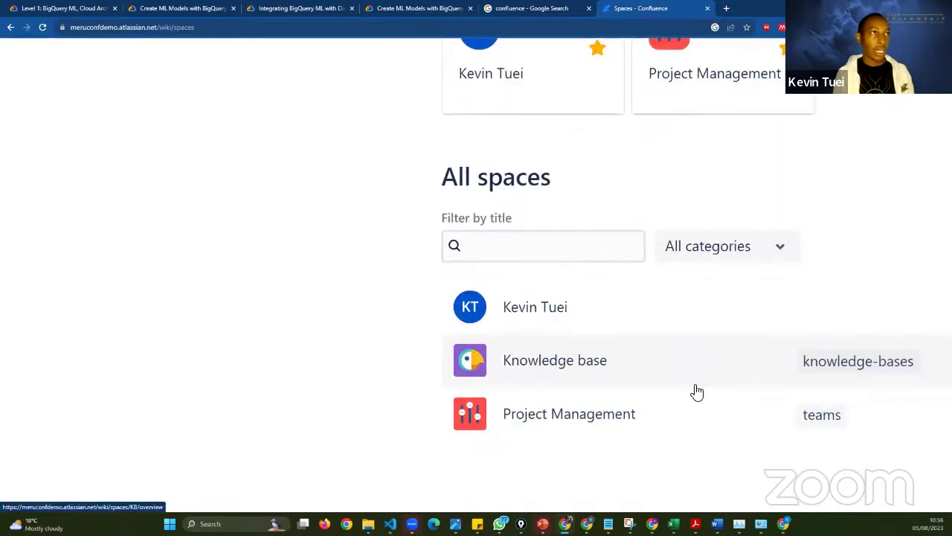
scroll(679, 392, "up", 1)
scroll(678, 342, "down", 2)
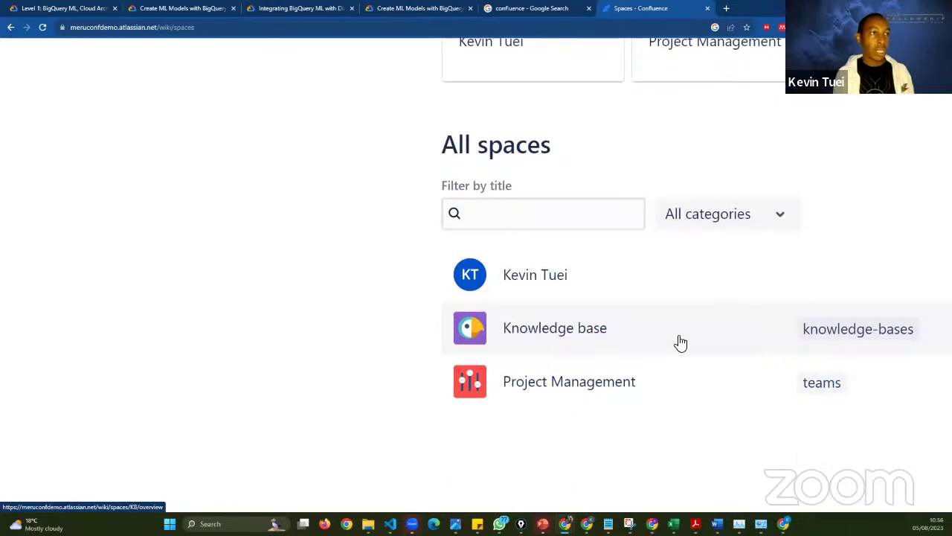
scroll(681, 342, "right", 3)
scroll(790, 332, "right", 3)
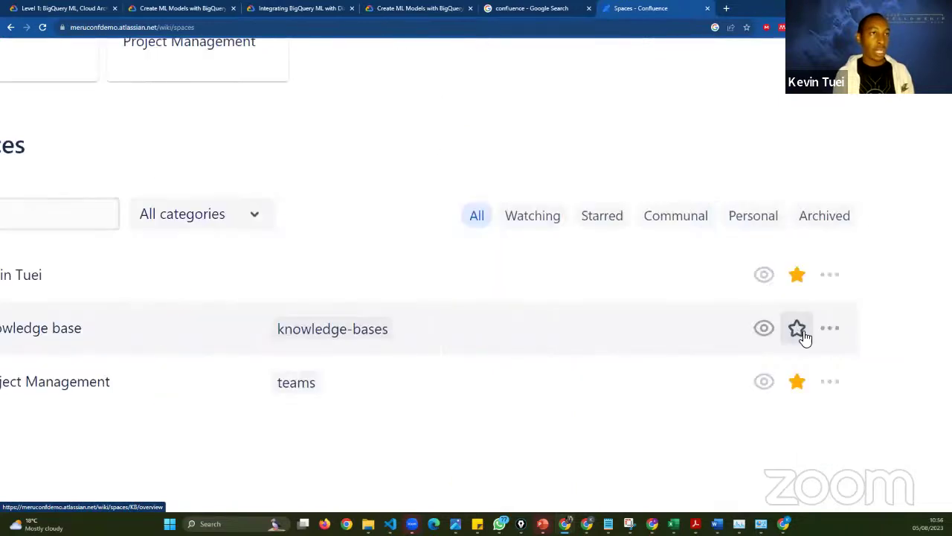
left_click(801, 332)
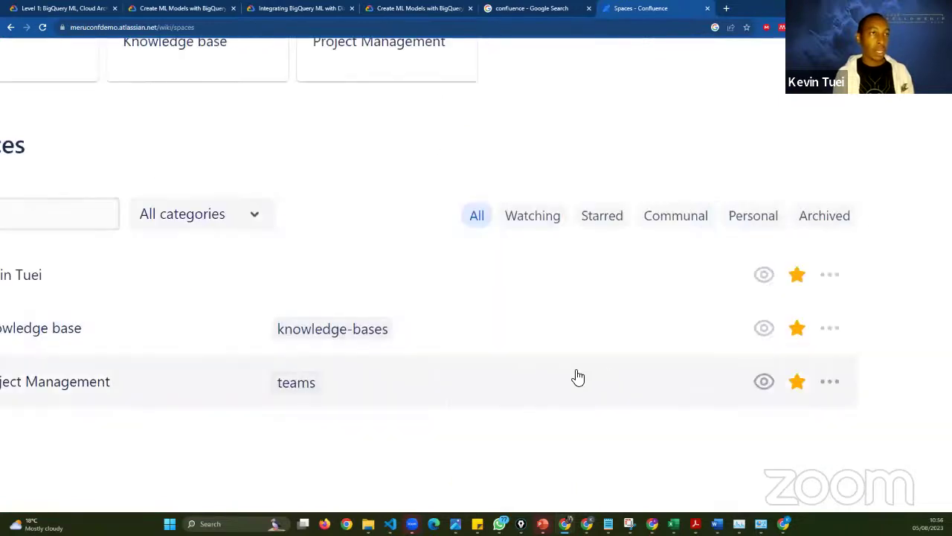
- Scroll back to the top and open the Teams dropdown
scroll(573, 376, "left", 1)
scroll(573, 377, "left", 5)
scroll(573, 376, "up", 3)
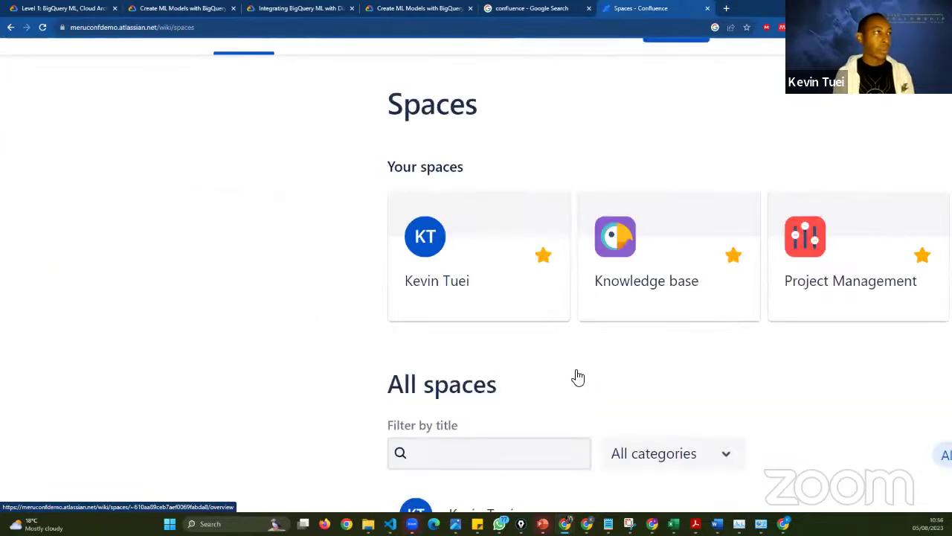
scroll(457, 366, "up", 2)
left_click(334, 109)
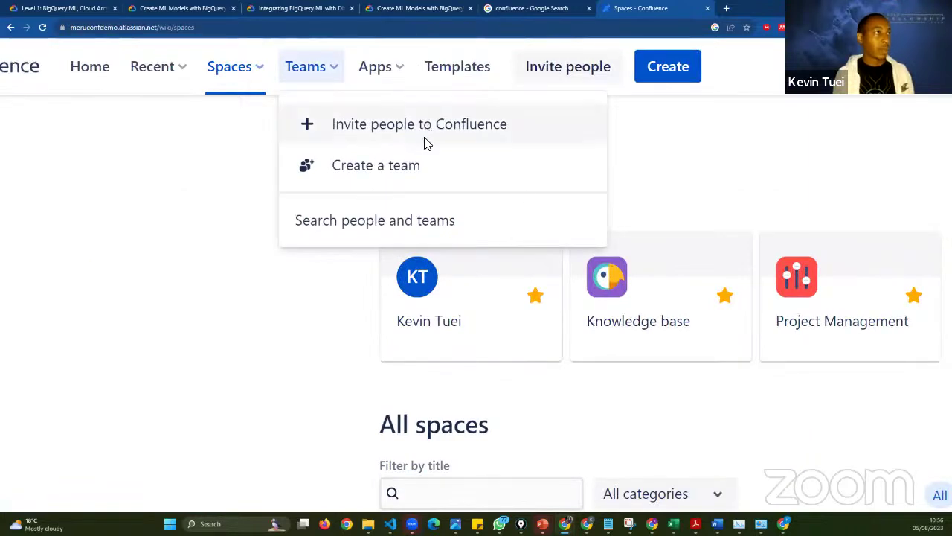
left_click(668, 66)
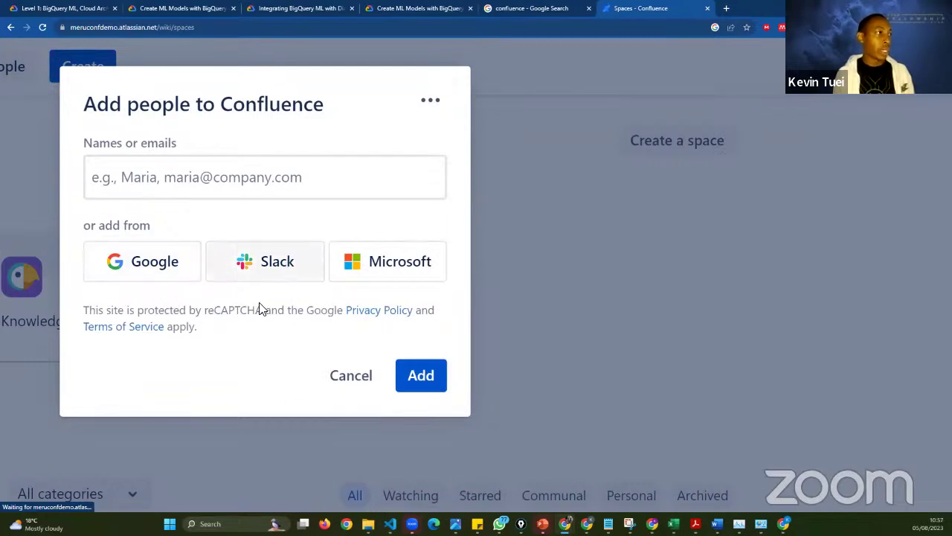
left_click(206, 192)
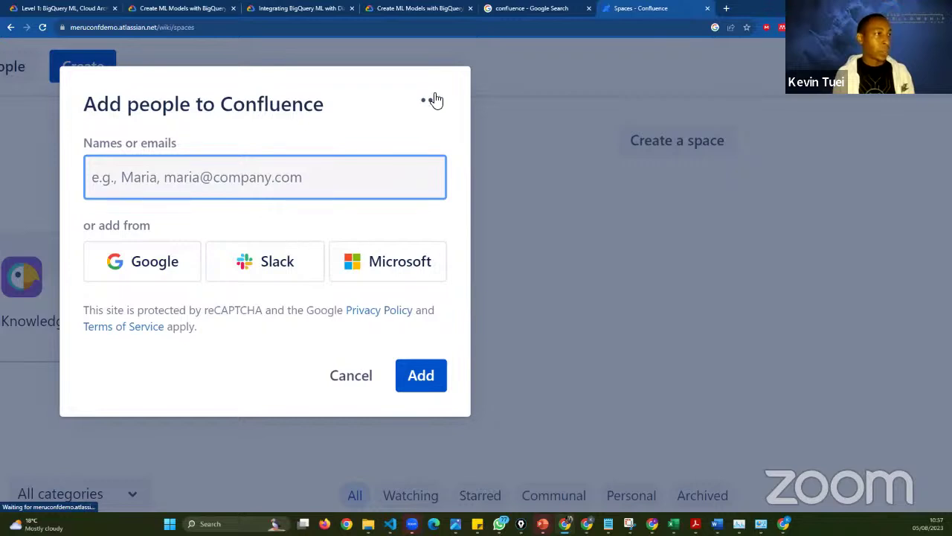
left_click(517, 354)
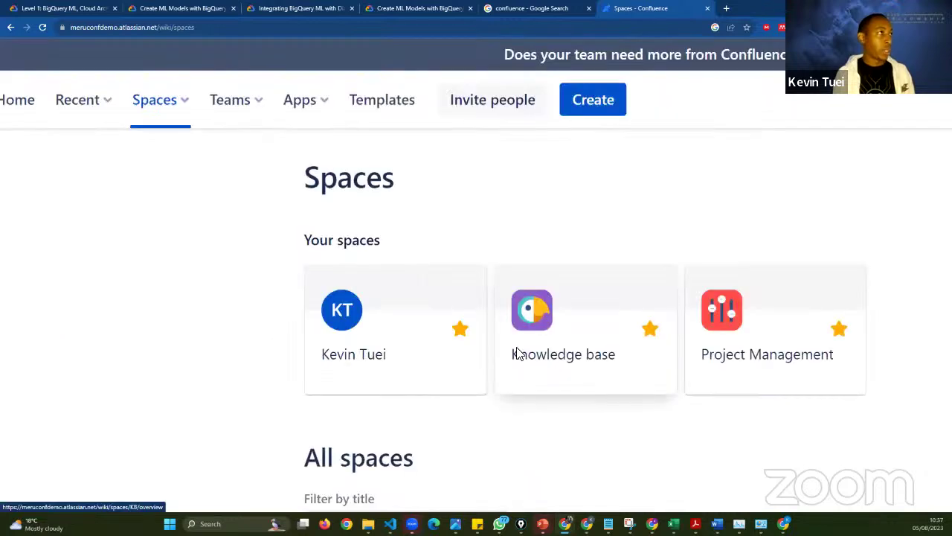
- Look through the Apps dropdown, then go to the Templates gallery of 130 templates
left_click(399, 110)
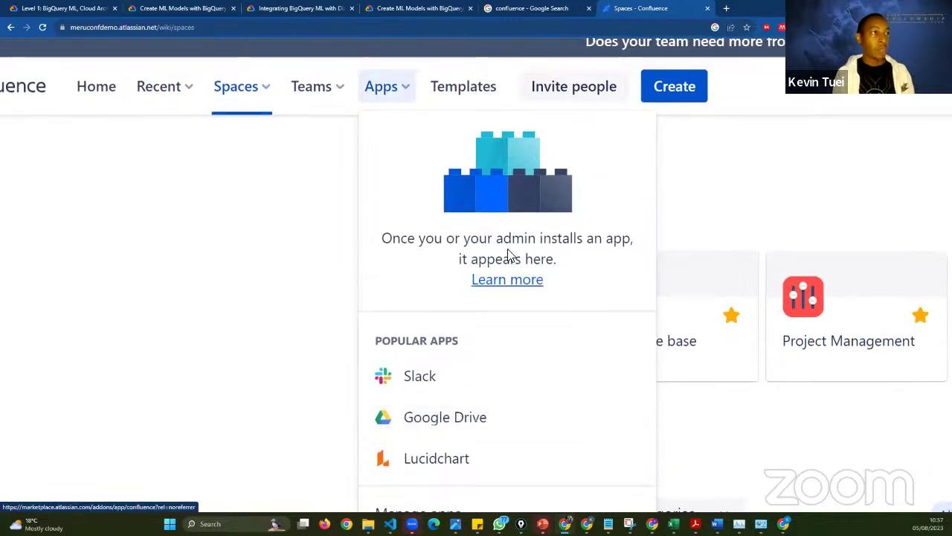
scroll(473, 320, "down", 1)
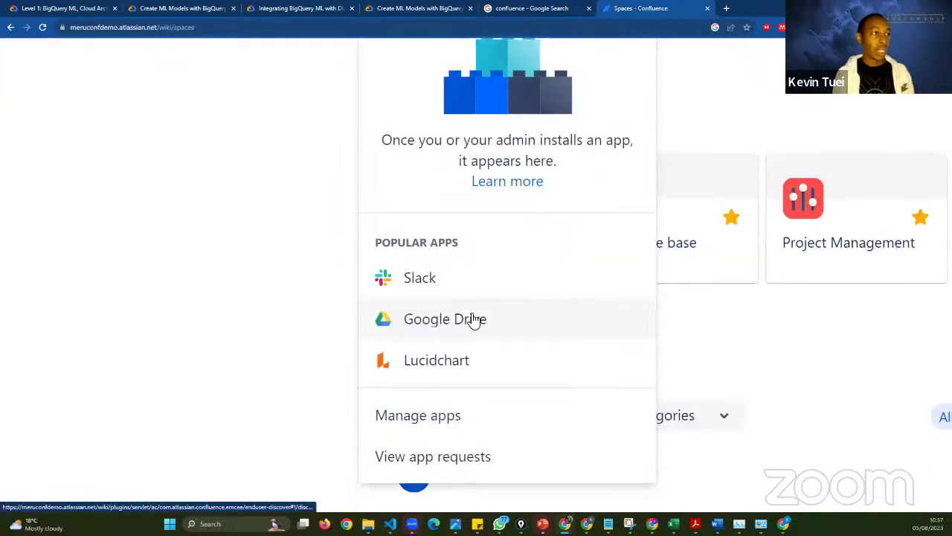
scroll(455, 337, "up", 1)
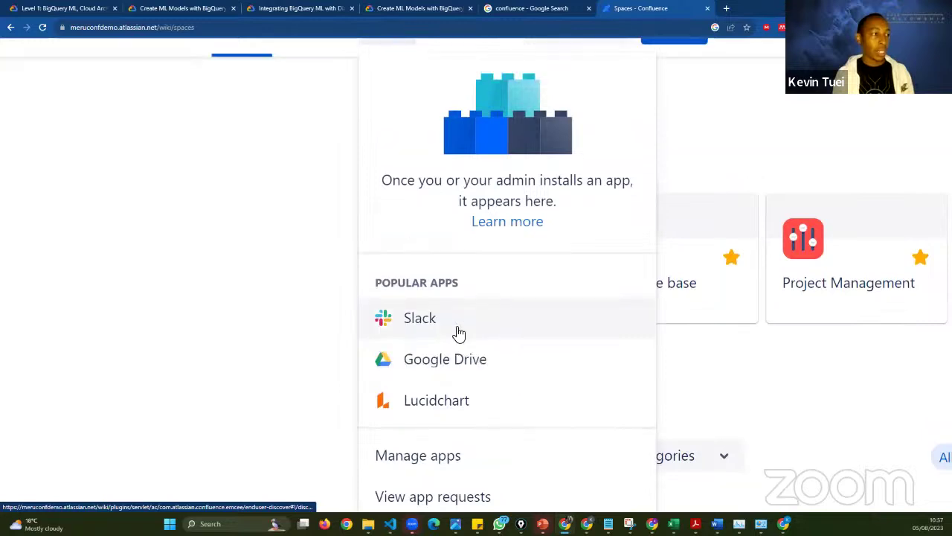
scroll(446, 372, "up", 1)
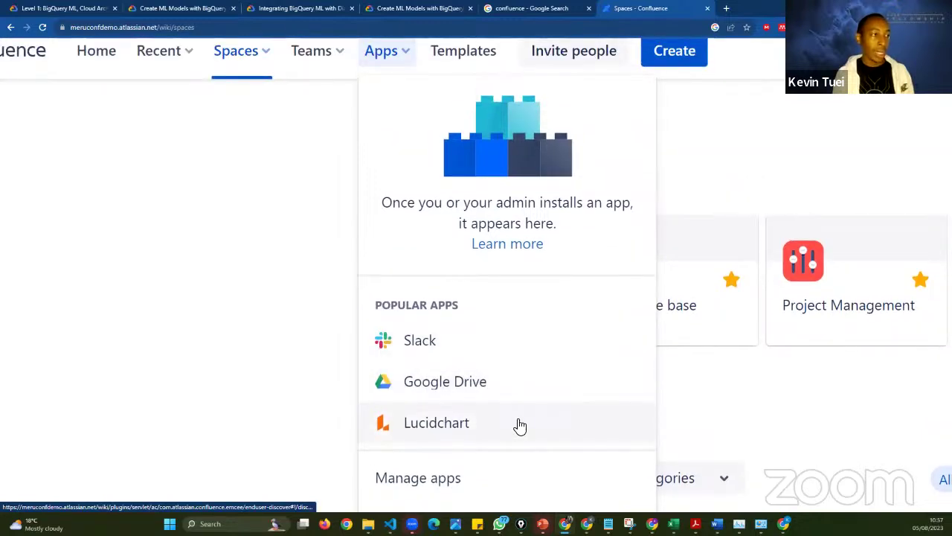
scroll(519, 425, "down", 2)
scroll(496, 422, "up", 1)
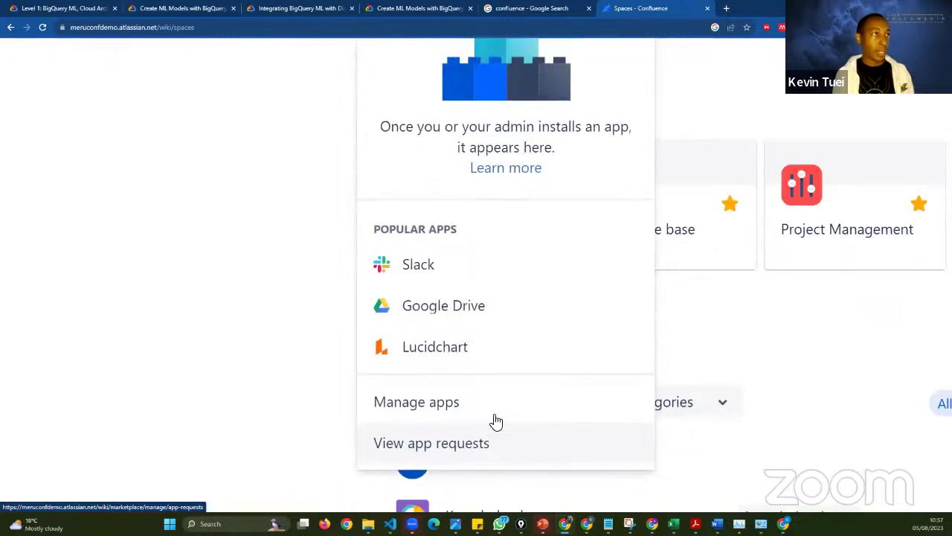
scroll(496, 422, "up", 3)
scroll(514, 394, "down", 4)
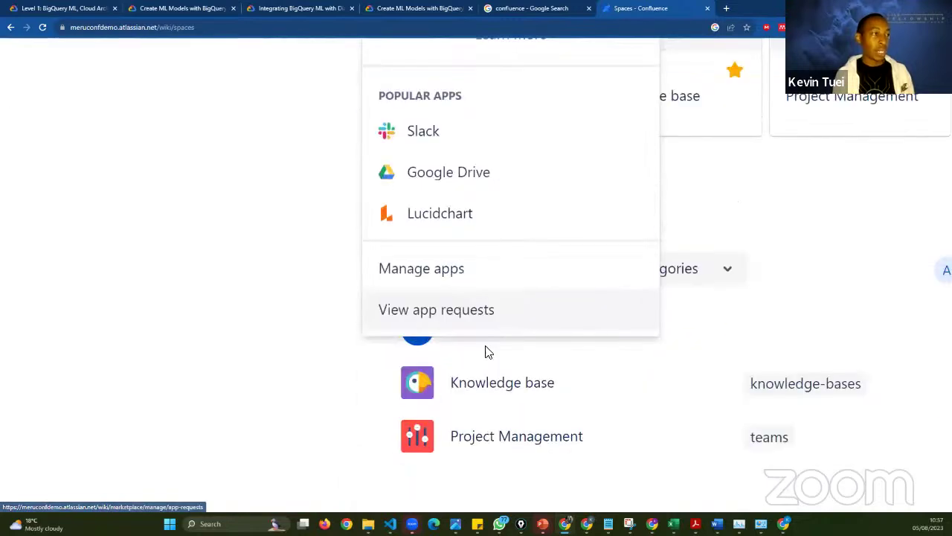
scroll(513, 319, "down", 1)
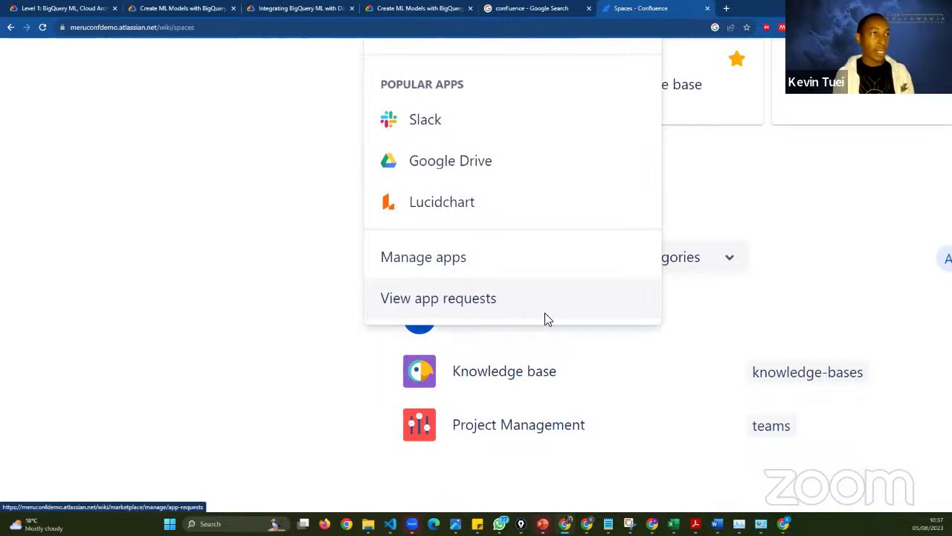
scroll(544, 318, "up", 4)
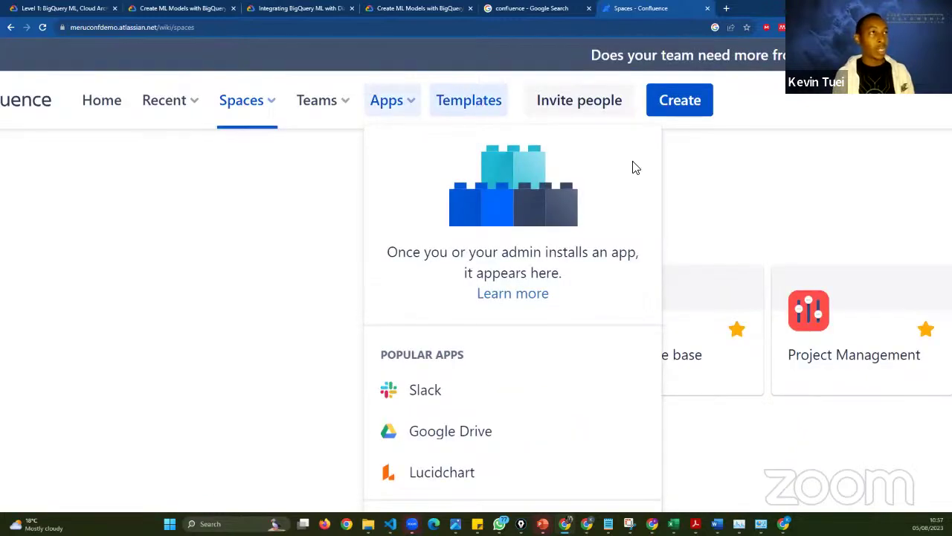
left_click(474, 113)
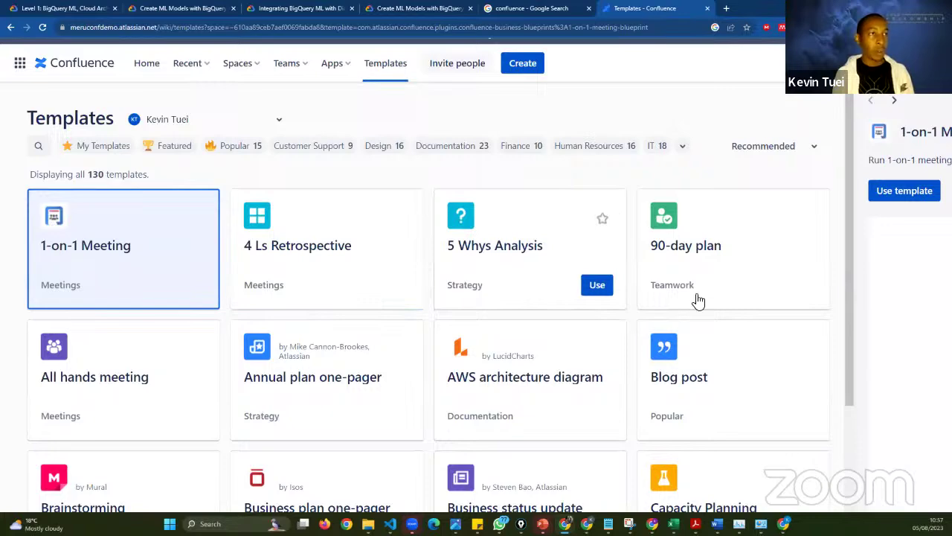
scroll(289, 429, "down", 1)
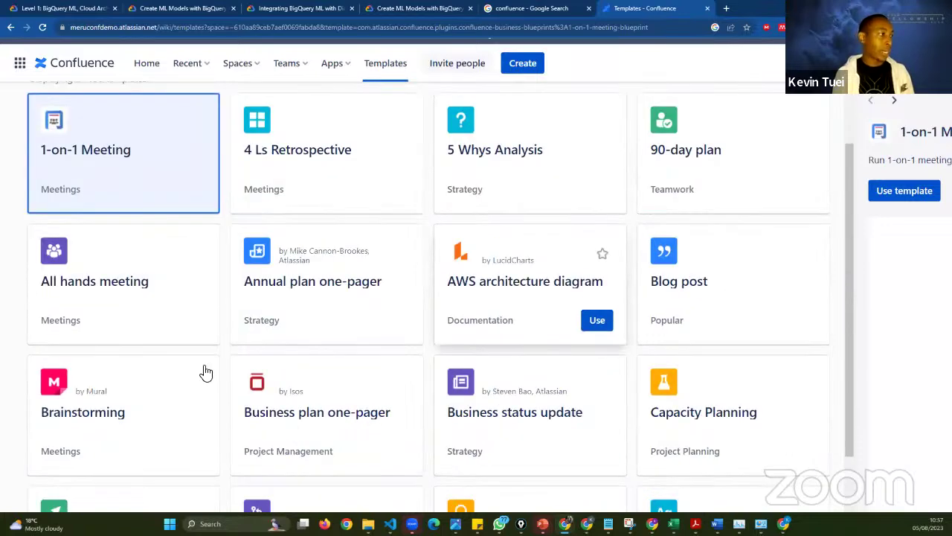
scroll(392, 322, "down", 1)
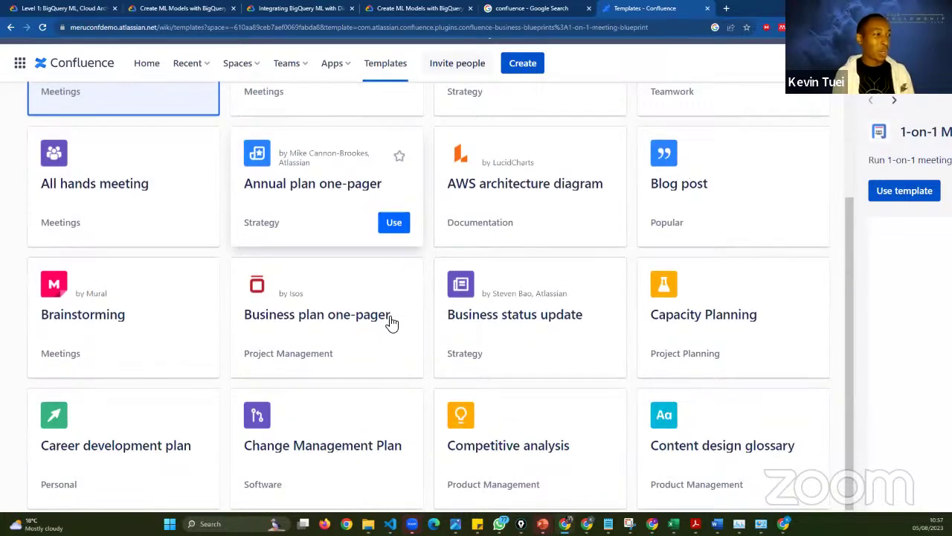
scroll(392, 322, "down", 4)
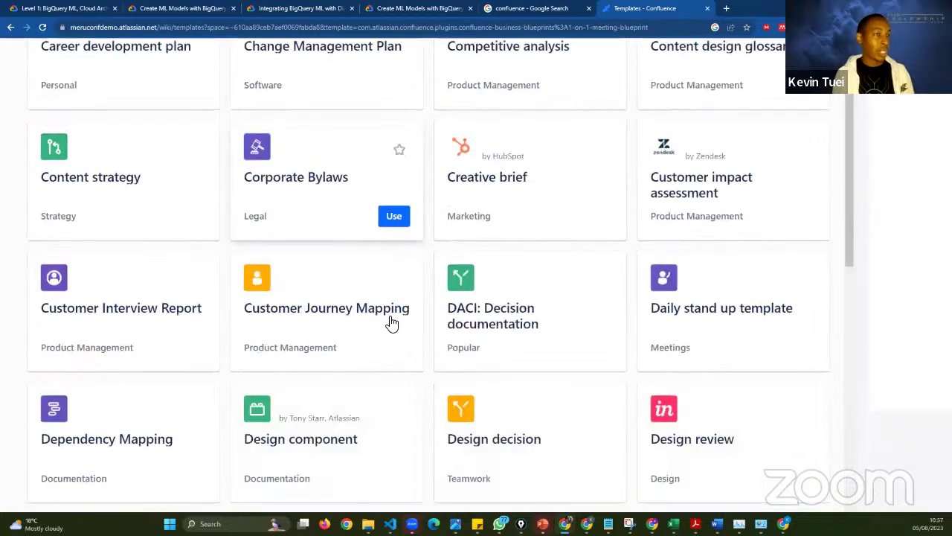
scroll(392, 322, "down", 4)
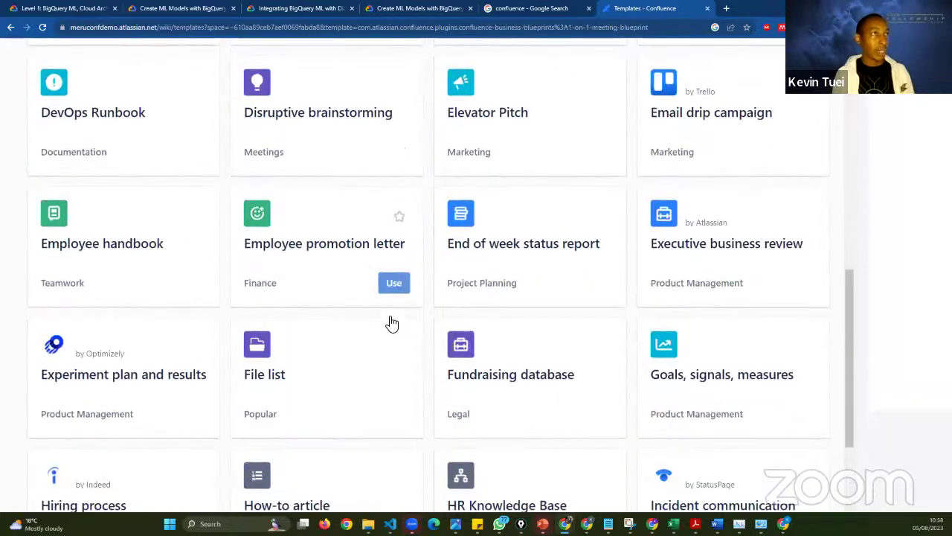
scroll(392, 322, "down", 3)
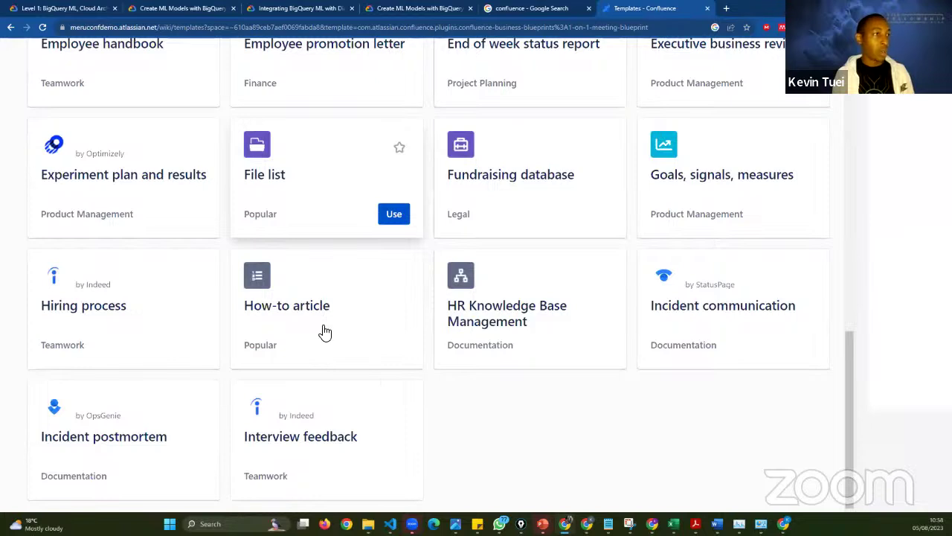
scroll(141, 238, "down", 1)
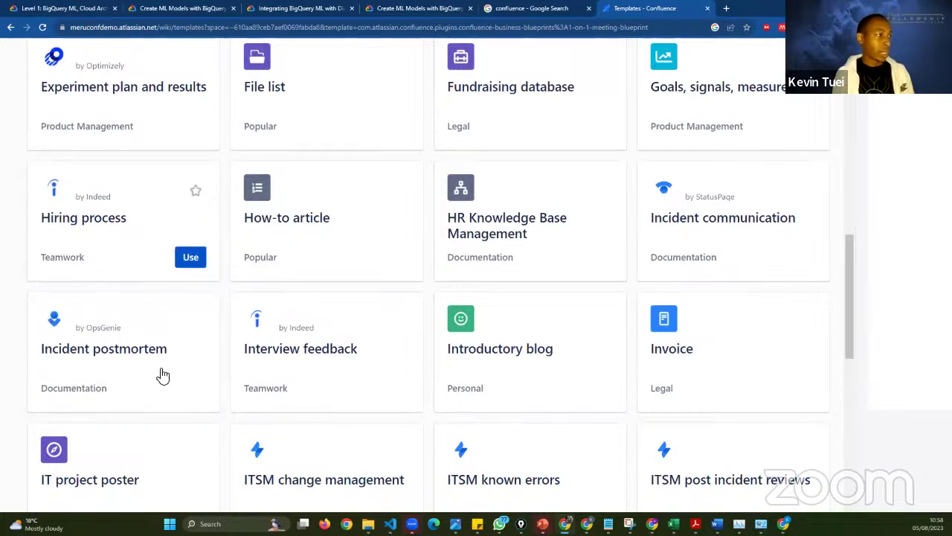
scroll(163, 376, "down", 2)
scroll(578, 363, "up", 7)
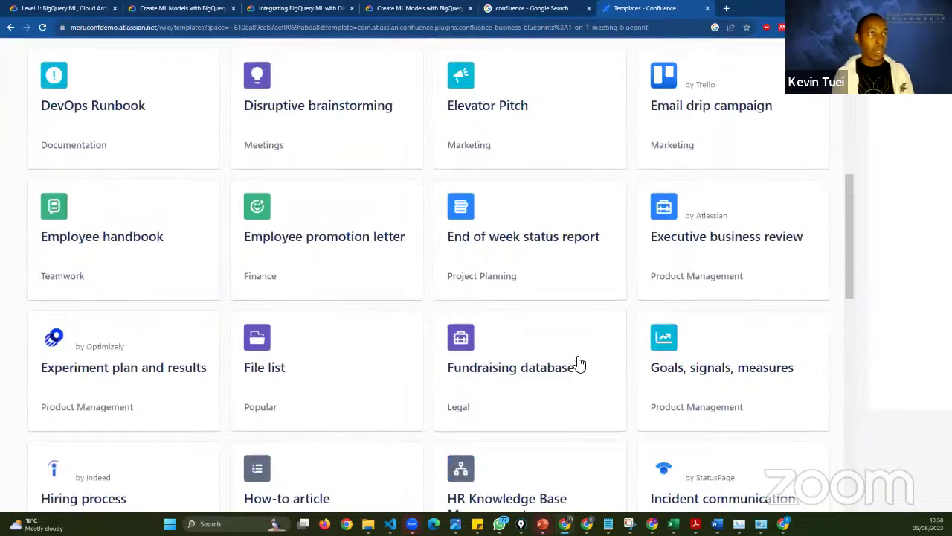
scroll(699, 168, "up", 2)
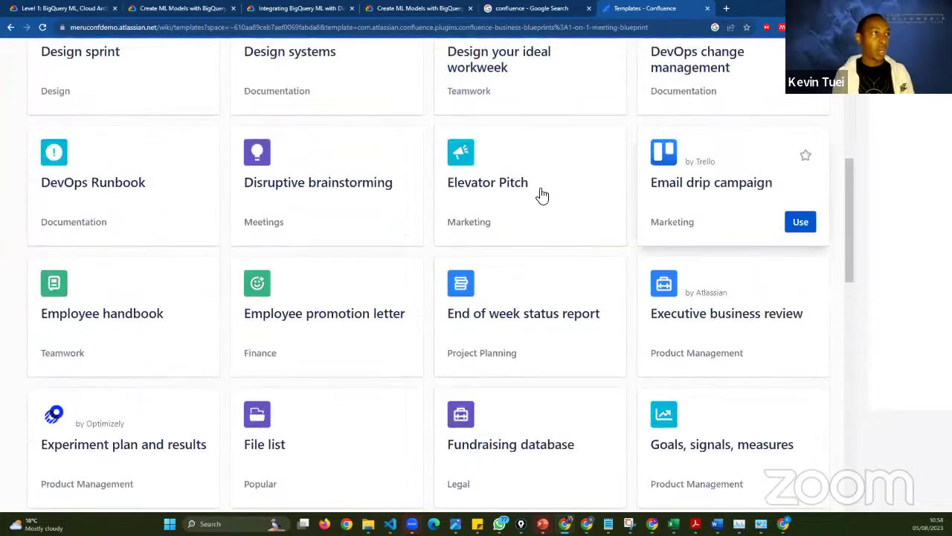
mouse_move(563, 166)
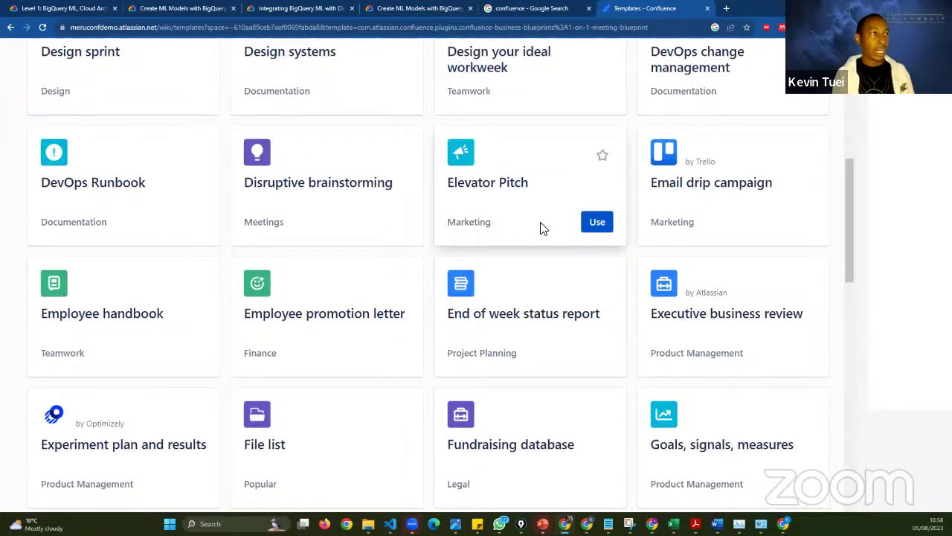
scroll(542, 248, "down", 1)
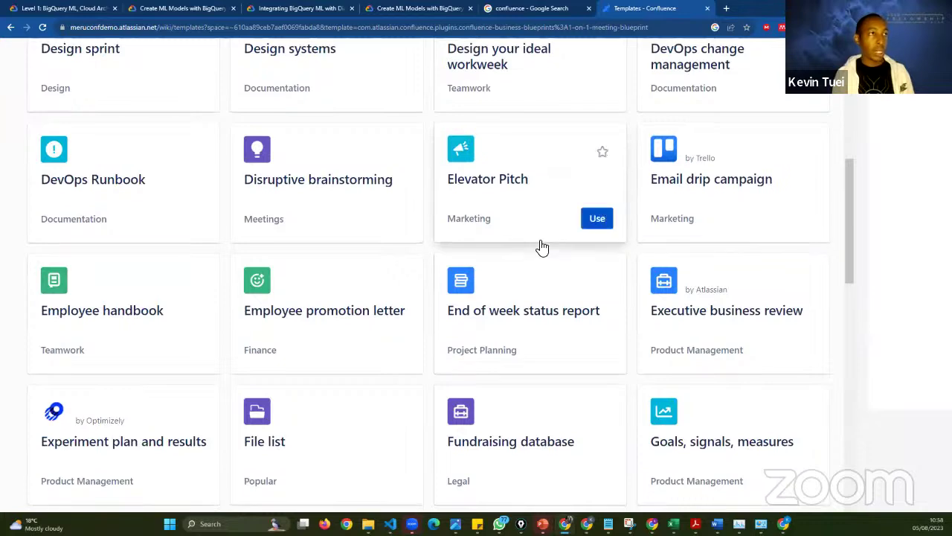
scroll(543, 248, "up", 7)
scroll(542, 248, "up", 3)
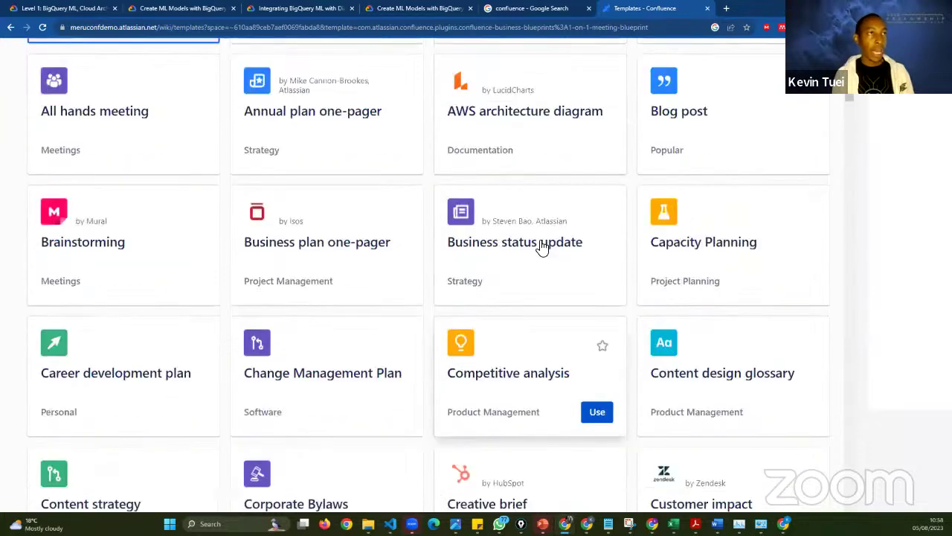
scroll(543, 247, "up", 2)
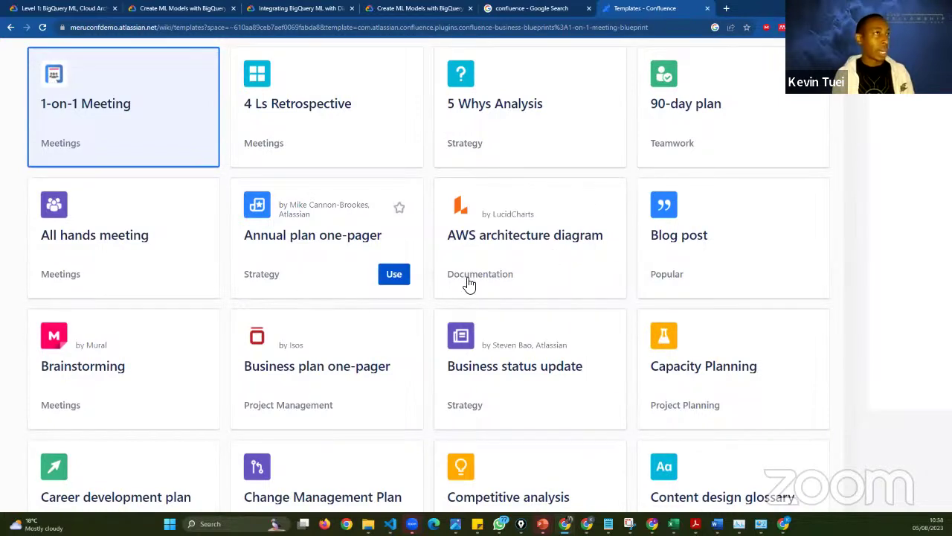
scroll(349, 253, "up", 3)
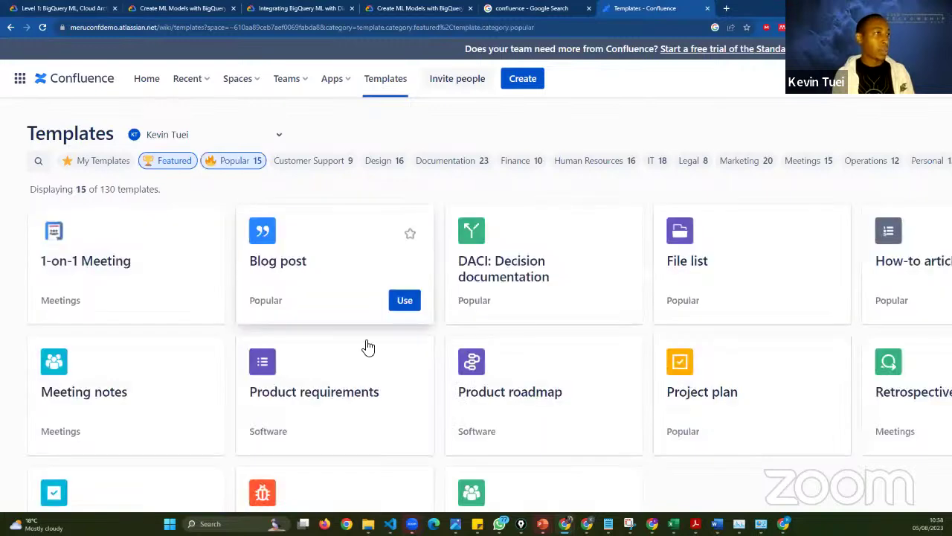
- Scroll the 15 featured templates and show the Project plan template's details
mouse_move(369, 347)
scroll(368, 347, "down", 2)
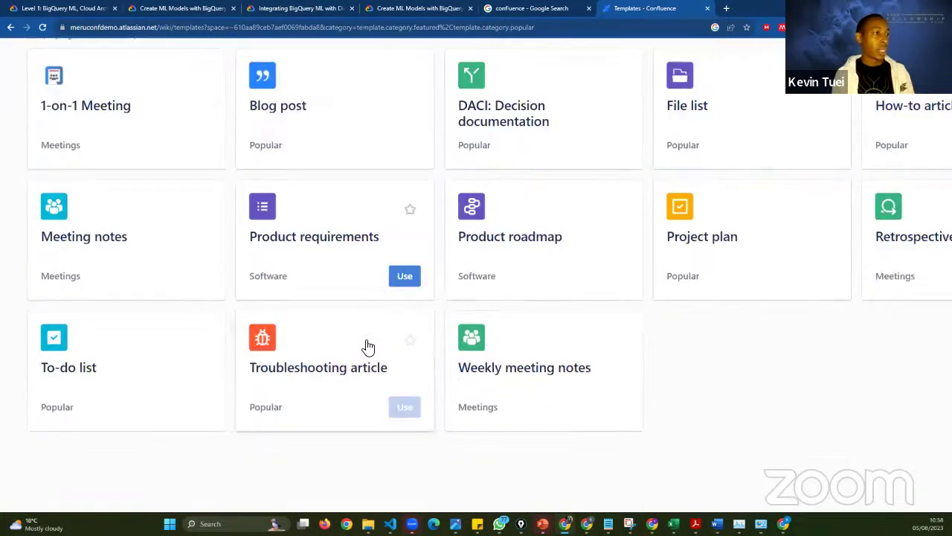
scroll(368, 347, "up", 1)
scroll(365, 346, "right", 1)
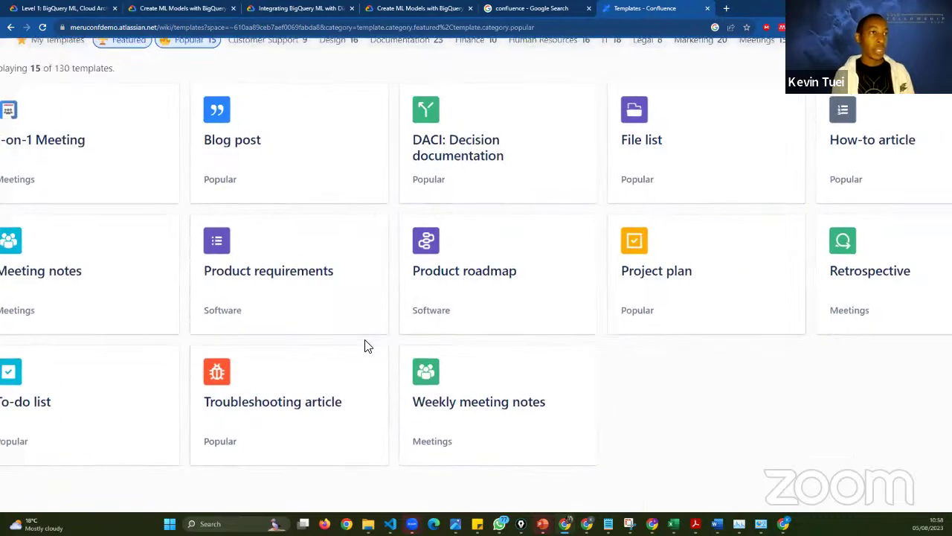
scroll(365, 346, "right", 2)
scroll(367, 347, "up", 3)
scroll(367, 347, "right", 1)
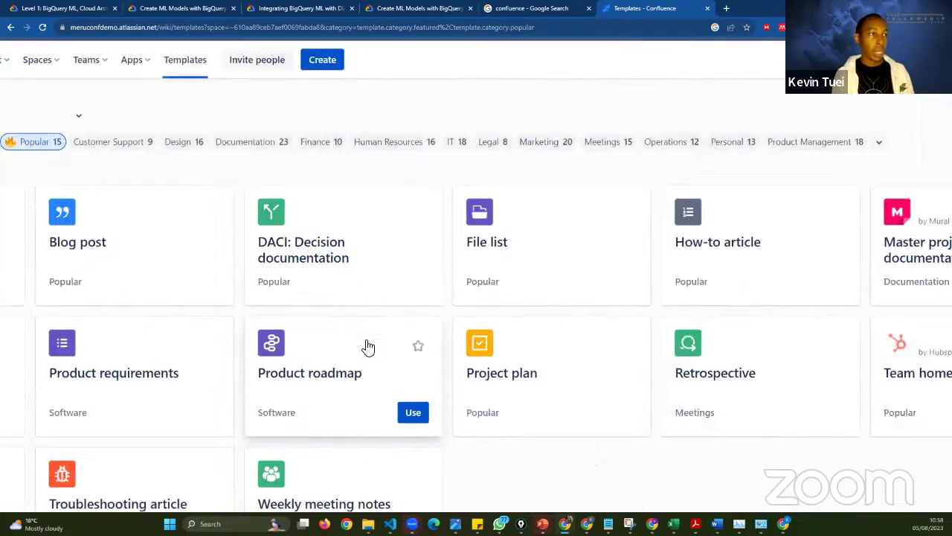
scroll(536, 352, "down", 1)
scroll(535, 352, "right", 1)
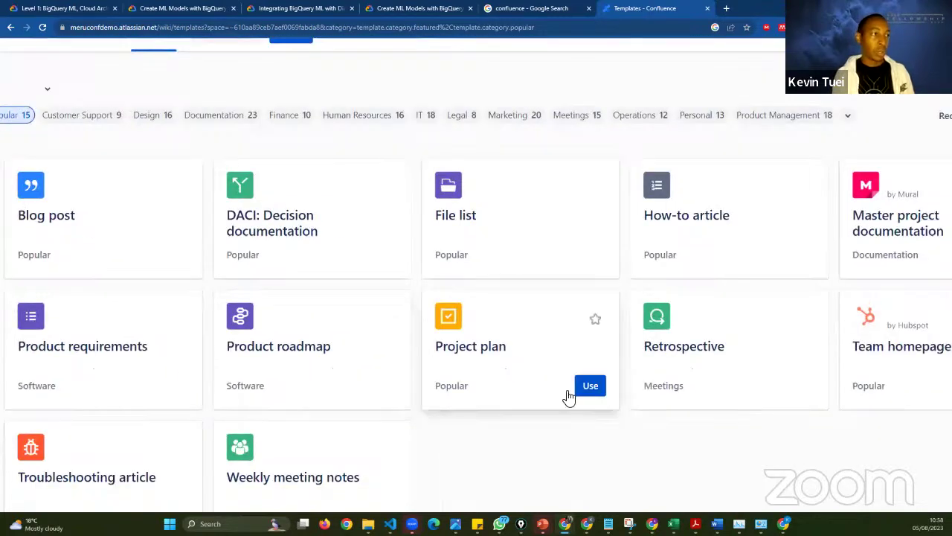
left_click(566, 385)
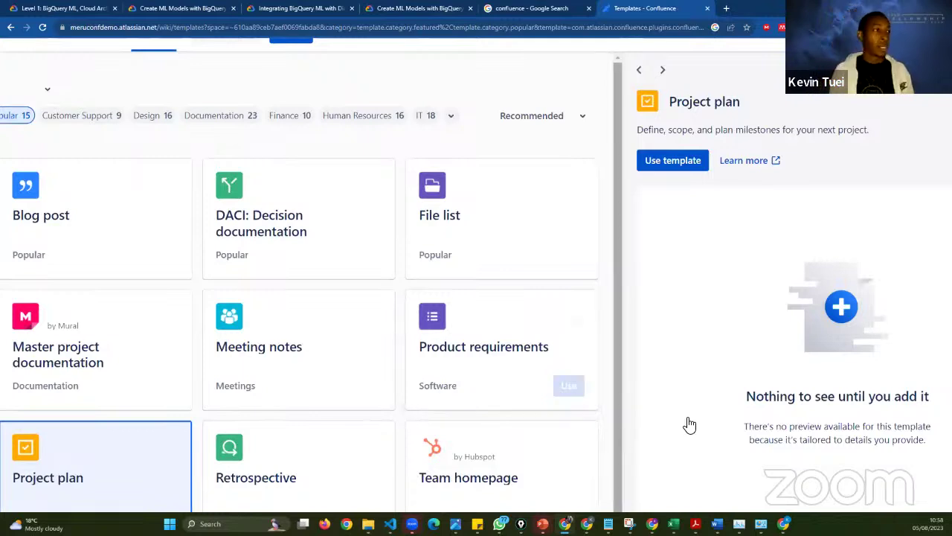
- Scroll the templates gallery and preview the Blog post template
scroll(496, 314, "right", 1)
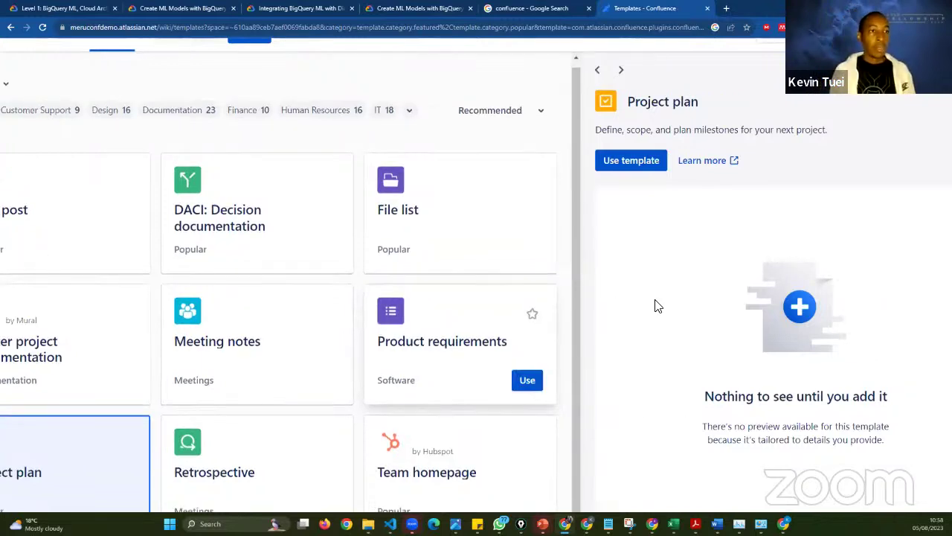
scroll(658, 306, "right", 1)
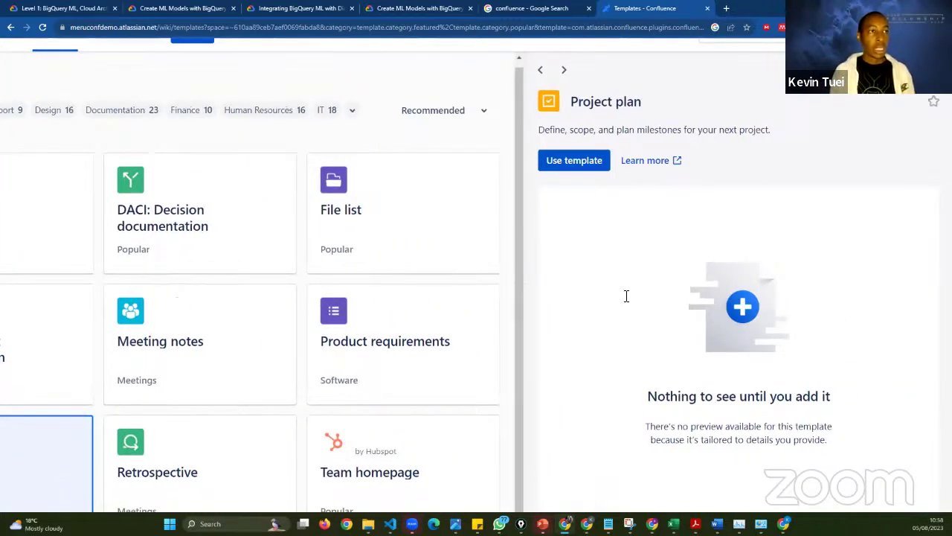
scroll(626, 296, "down", 1)
scroll(626, 296, "down", 1)
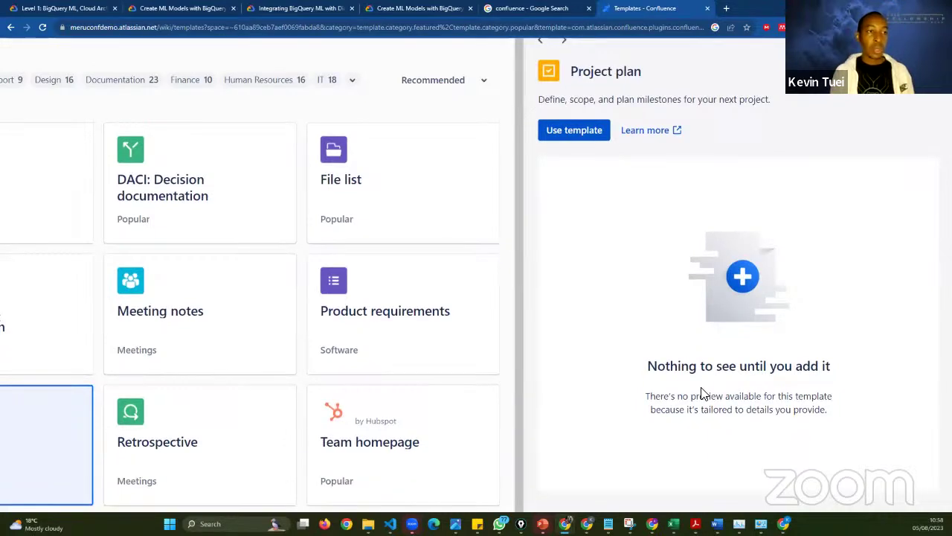
scroll(703, 394, "up", 1)
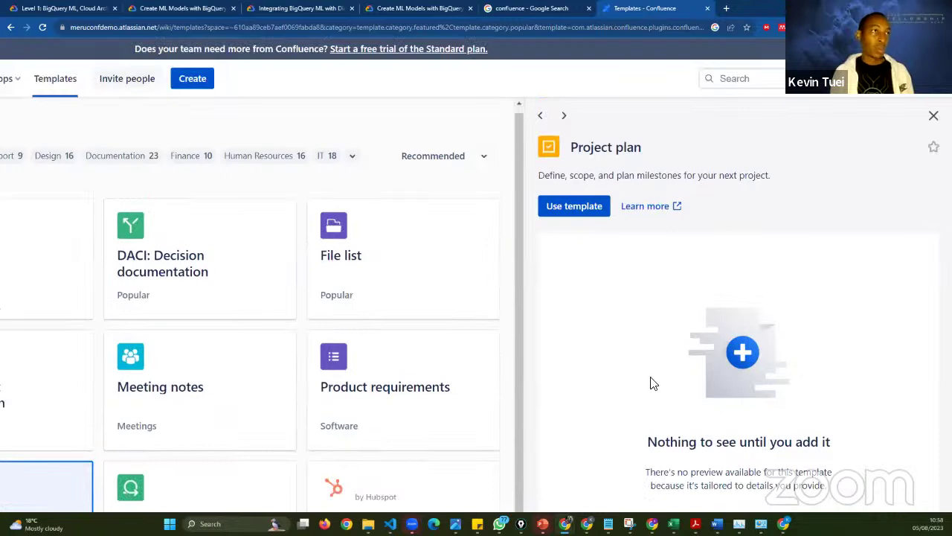
scroll(512, 374, "left", 2)
scroll(512, 373, "down", 1)
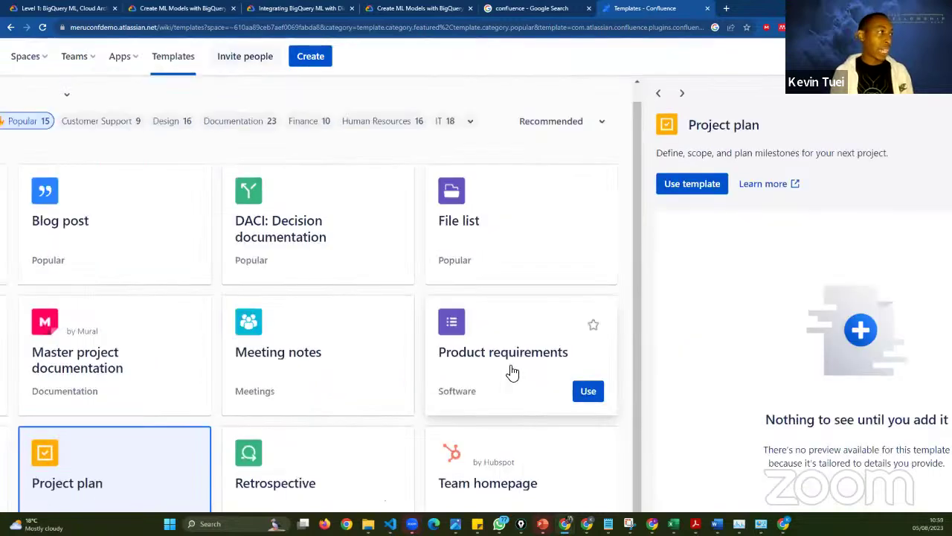
left_click(124, 263)
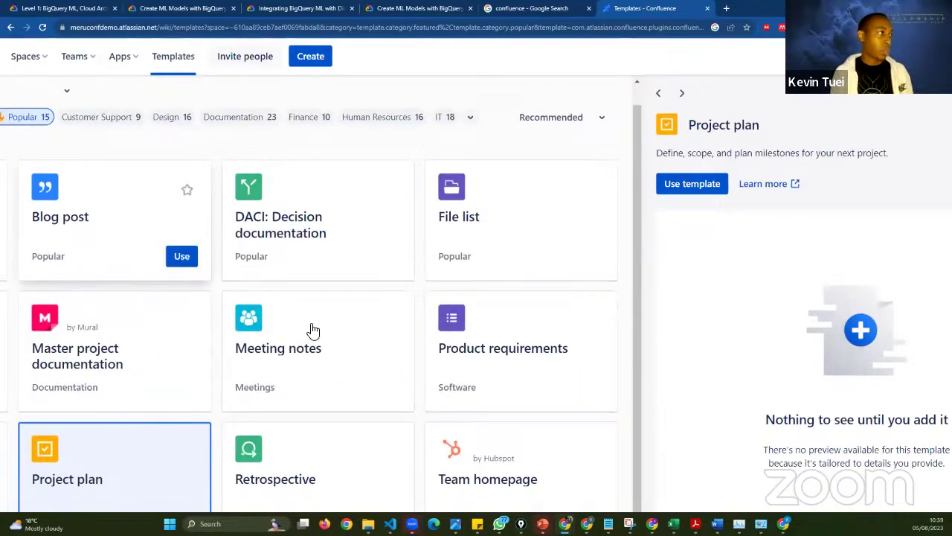
- Preview the Retrospective template, with its Overview, Start/Stop/Keep table and Action items sections
scroll(552, 386, "right", 2)
scroll(553, 385, "down", 1)
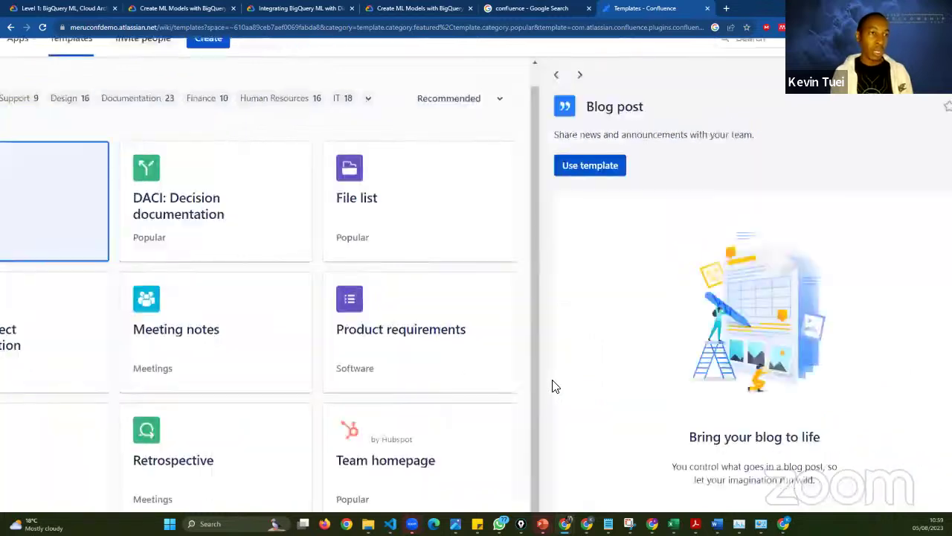
scroll(699, 387, "down", 2)
scroll(394, 376, "left", 2)
scroll(393, 375, "up", 2)
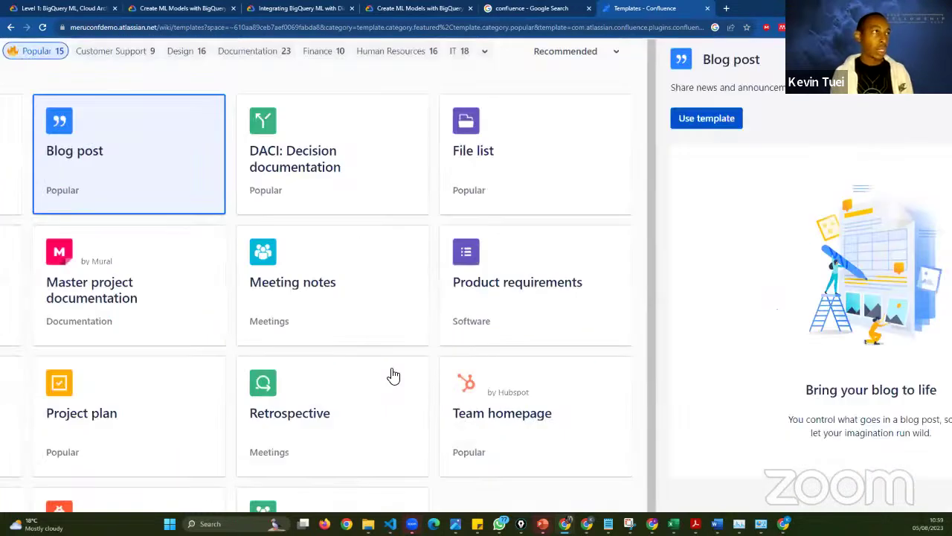
scroll(394, 376, "left", 1)
scroll(394, 376, "up", 1)
scroll(151, 401, "left", 3)
scroll(151, 401, "down", 1)
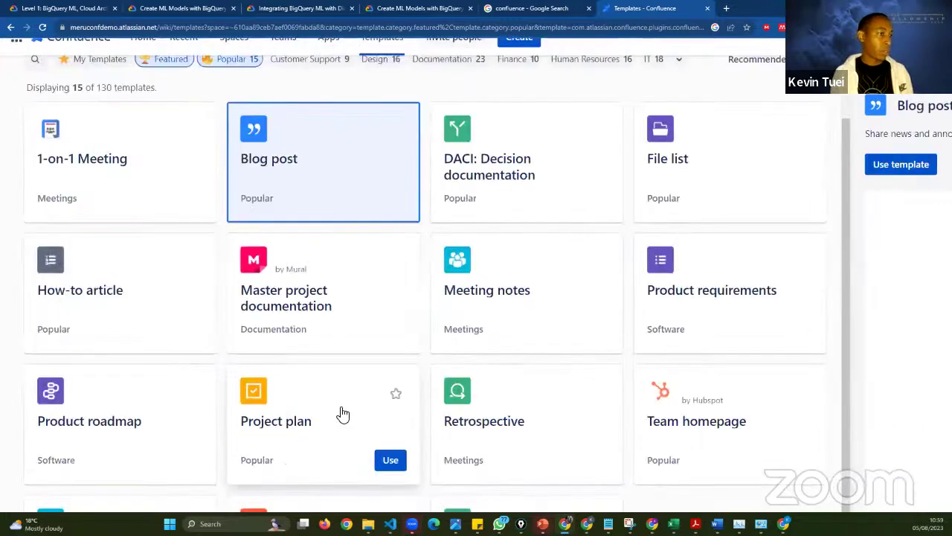
left_click(694, 412)
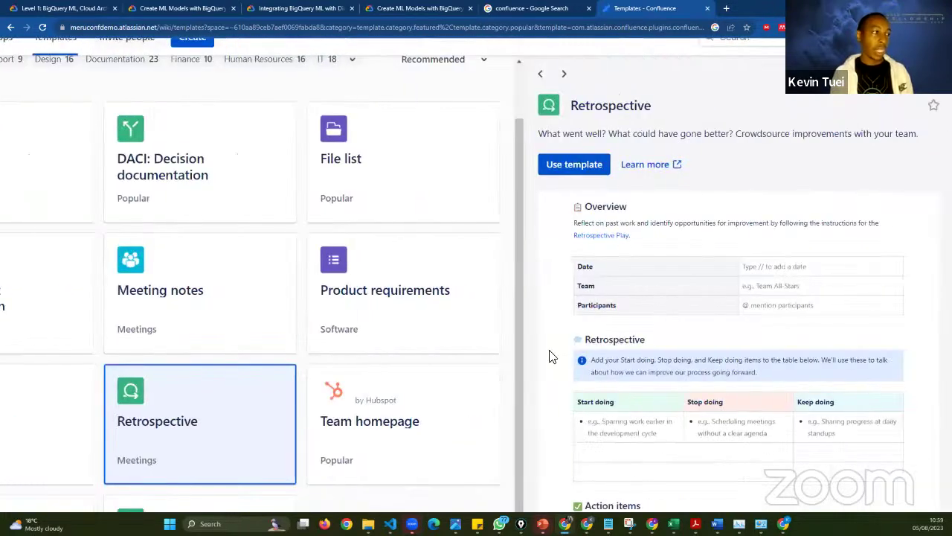
- Scroll through the Retrospective template preview
scroll(636, 354, "down", 1)
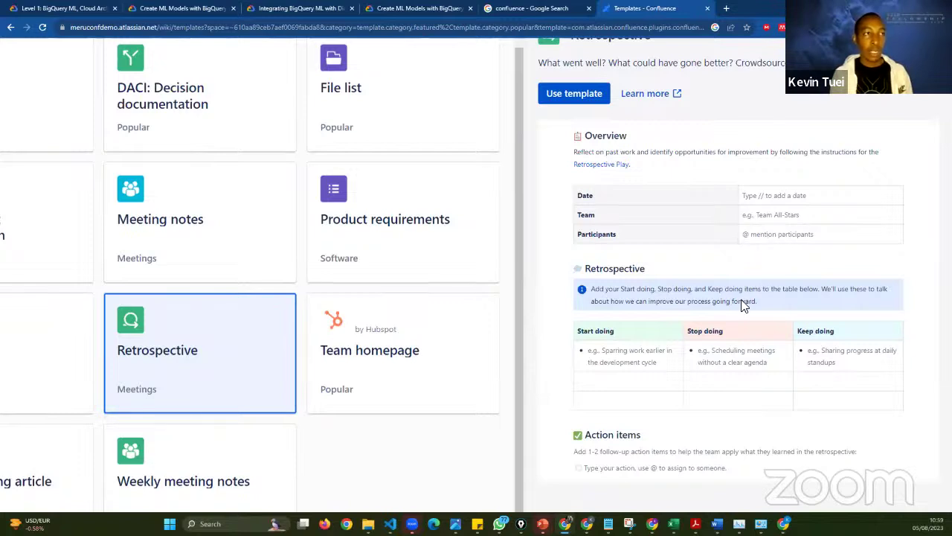
scroll(614, 342, "down", 1)
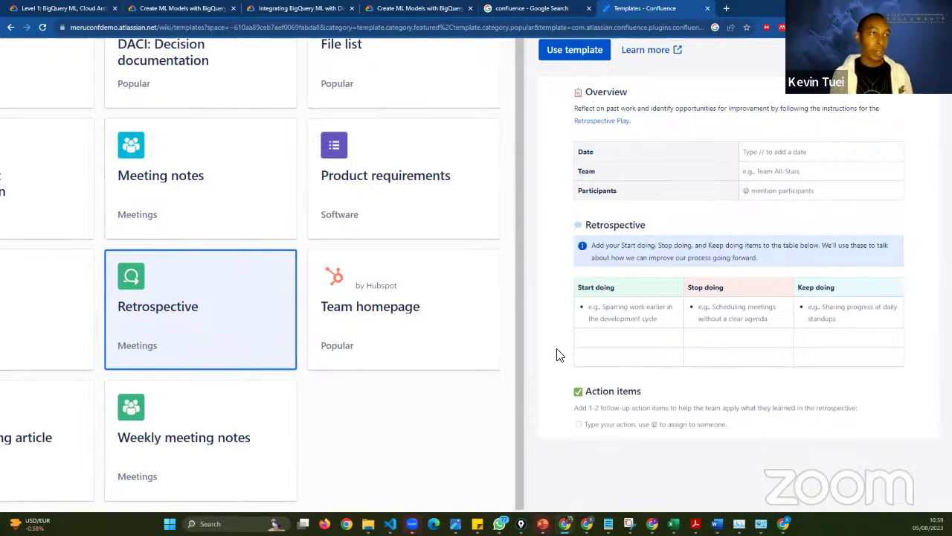
scroll(623, 426, "down", 1)
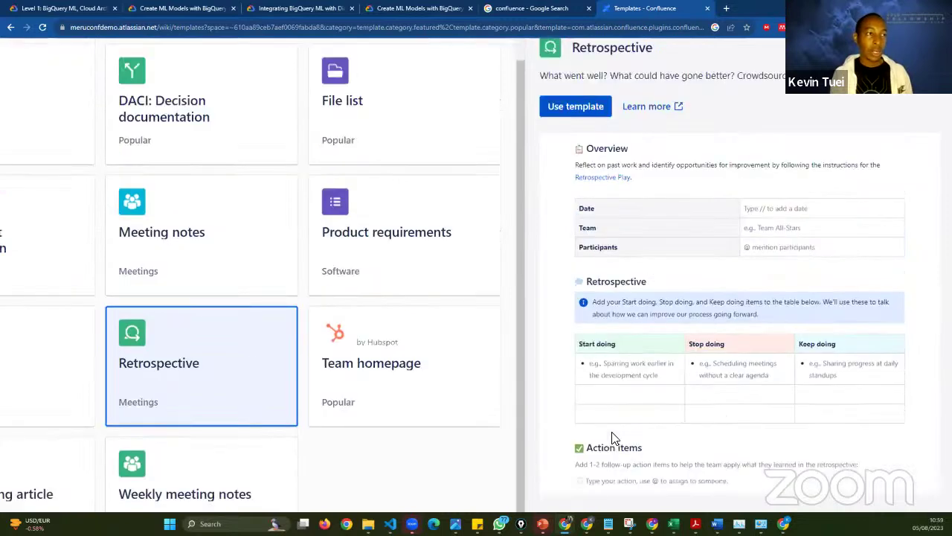
scroll(713, 359, "up", 3)
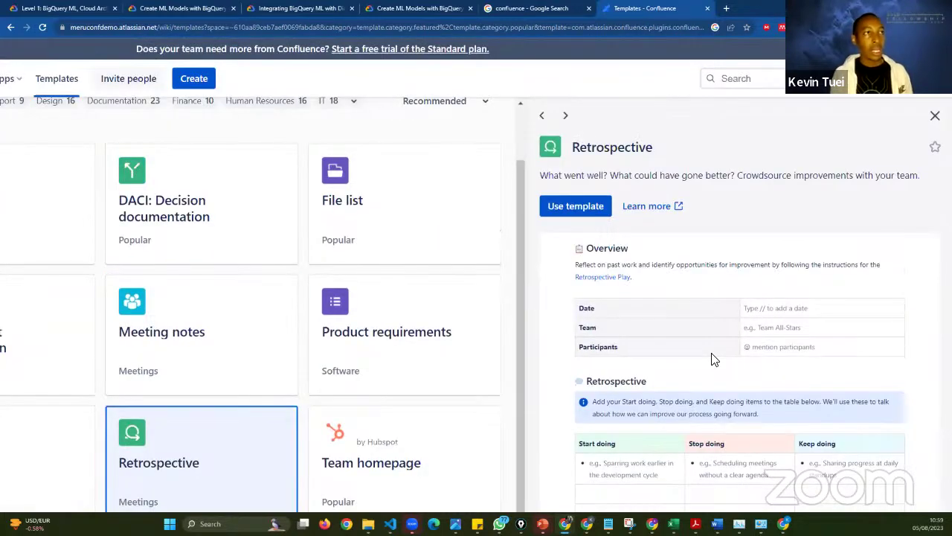
- Find the Project plan card in the template grid and show its details again
mouse_move(517, 392)
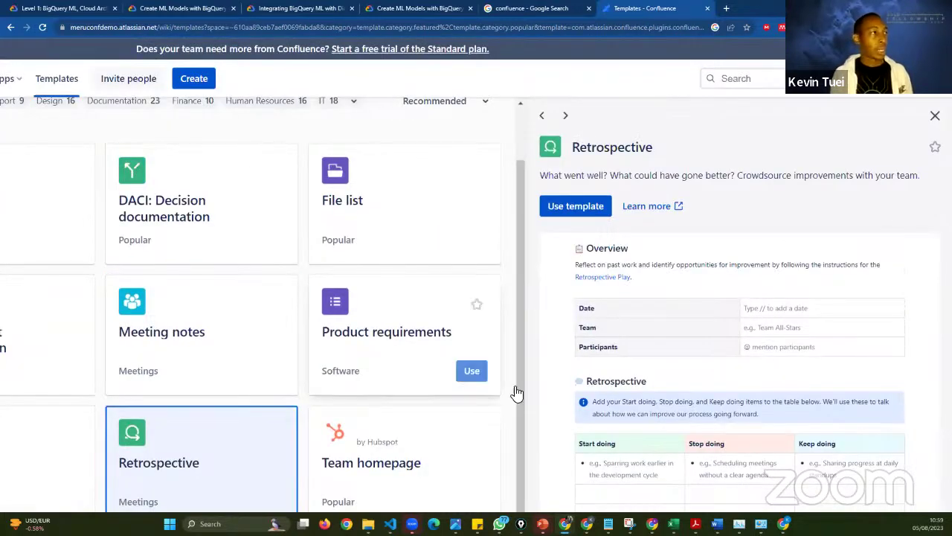
scroll(402, 359, "left", 5)
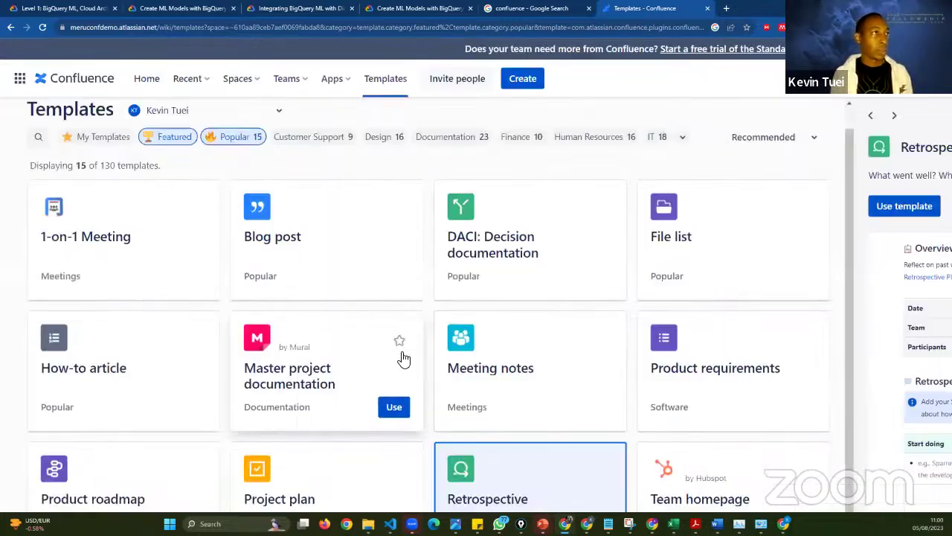
scroll(403, 359, "down", 1)
scroll(406, 313, "up", 2)
scroll(406, 313, "right", 1)
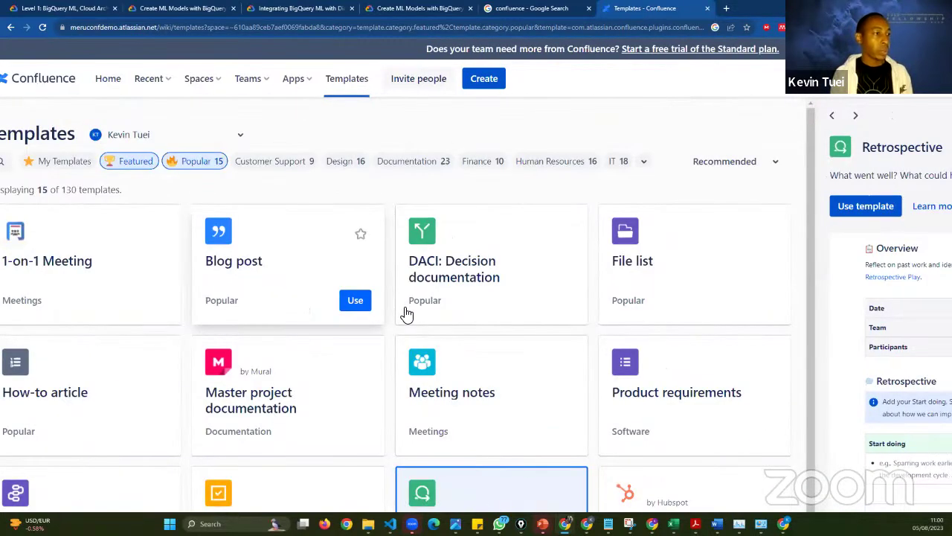
scroll(406, 314, "down", 3)
scroll(406, 314, "right", 2)
scroll(406, 314, "down", 2)
scroll(406, 313, "right", 1)
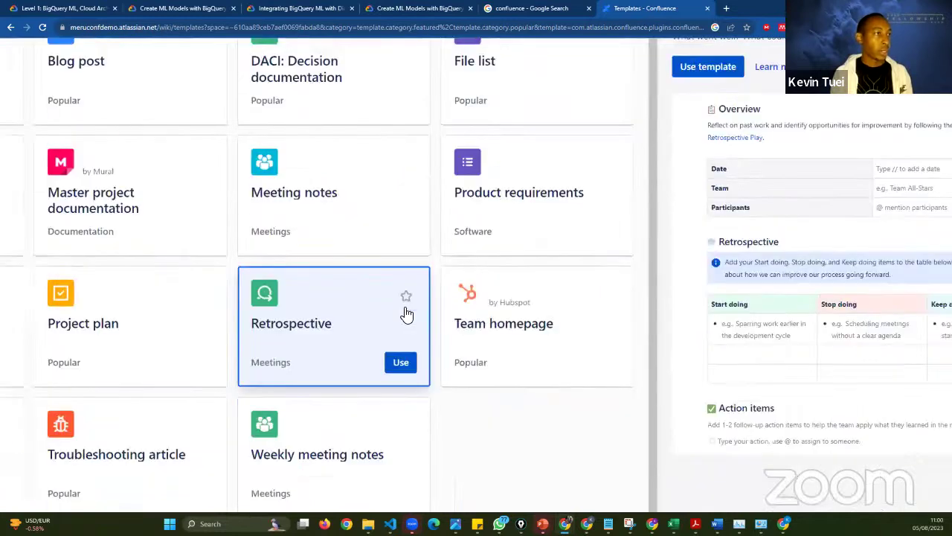
scroll(406, 313, "right", 1)
scroll(406, 314, "left", 3)
scroll(406, 314, "up", 1)
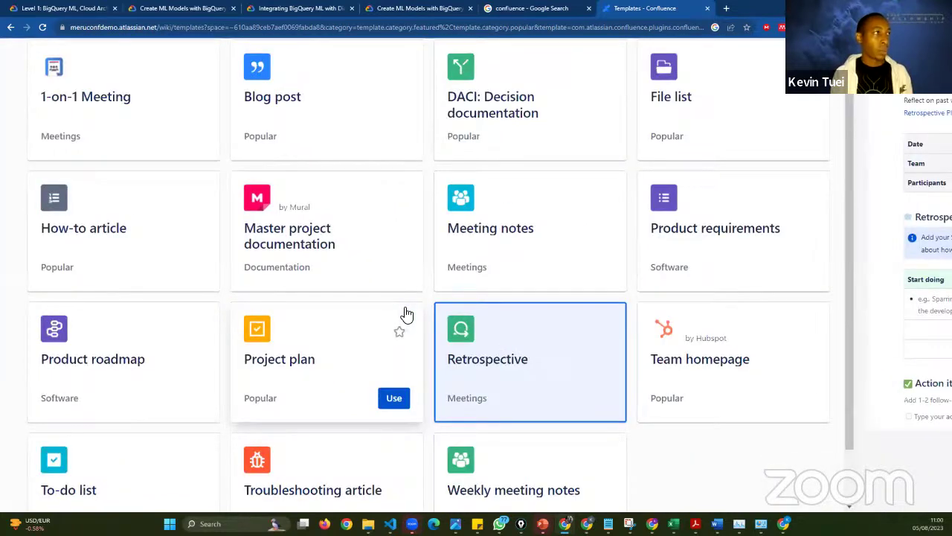
scroll(406, 314, "up", 3)
scroll(368, 355, "down", 2)
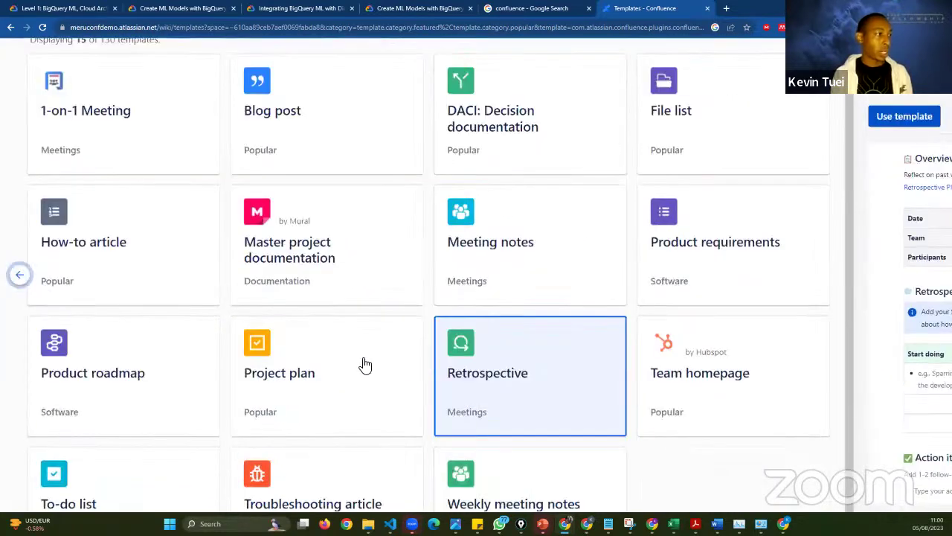
left_click(335, 404)
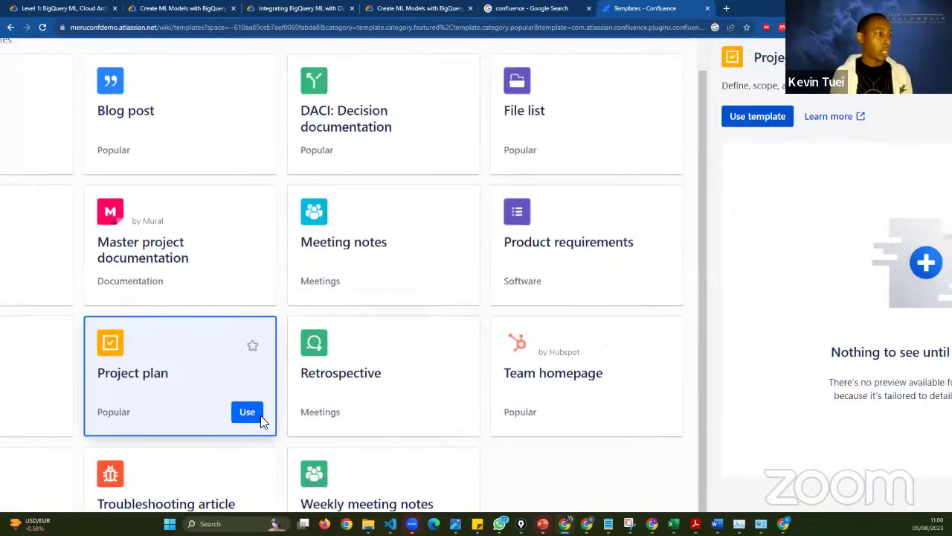
- Create a new draft page from the Project plan template, with Driver, Approver, Objective and Status rows
double_click(576, 336)
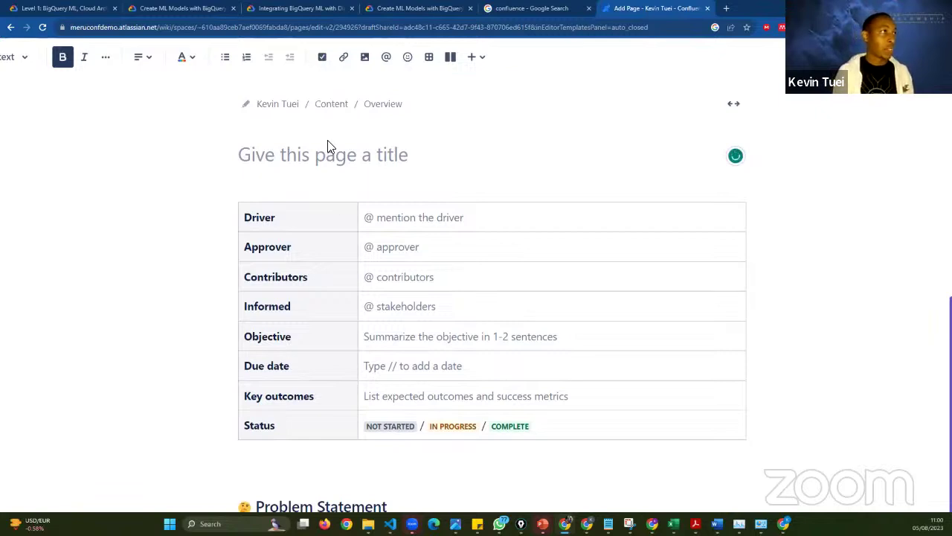
scroll(319, 130, "down", 1)
- Type the page title 'The Internal MeruConf AI Chatbot Project', correcting typos along the way
left_click(315, 119)
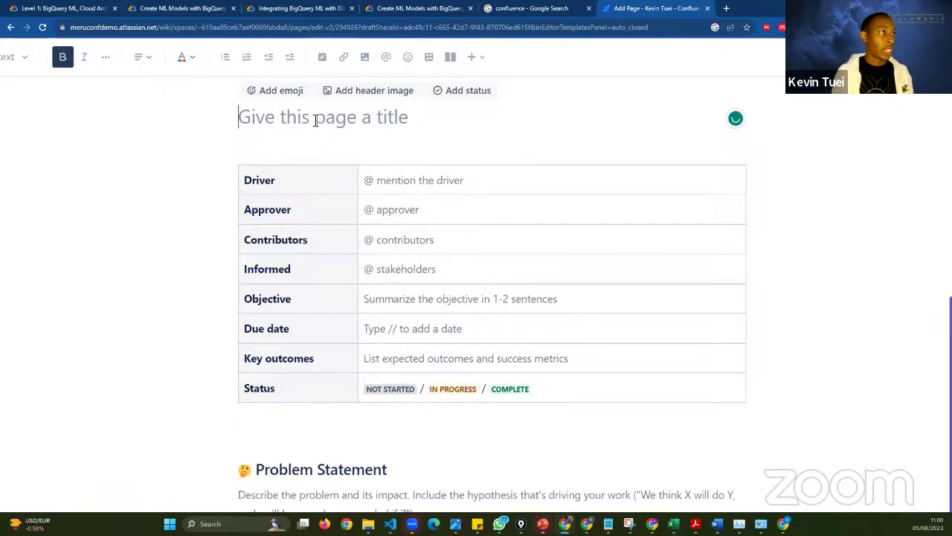
scroll(313, 122, "up", 1)
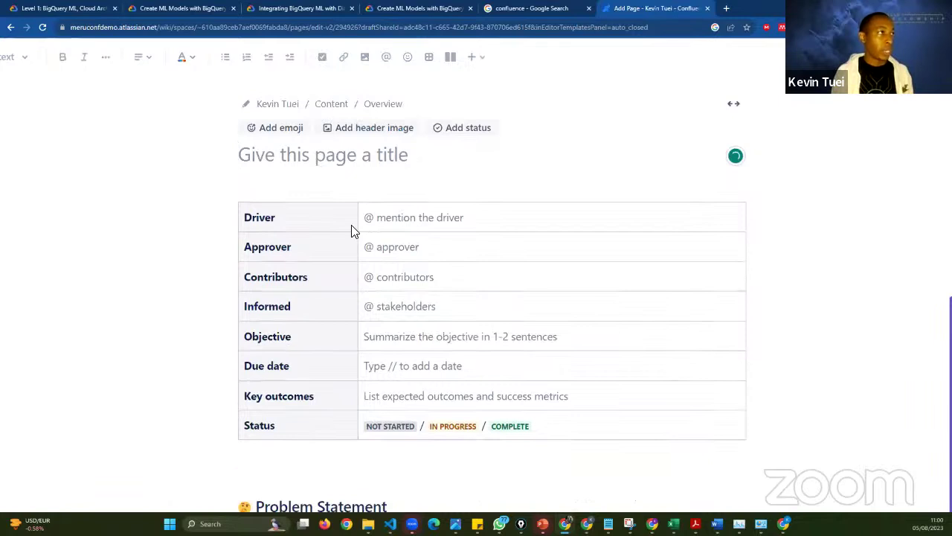
type("The ")
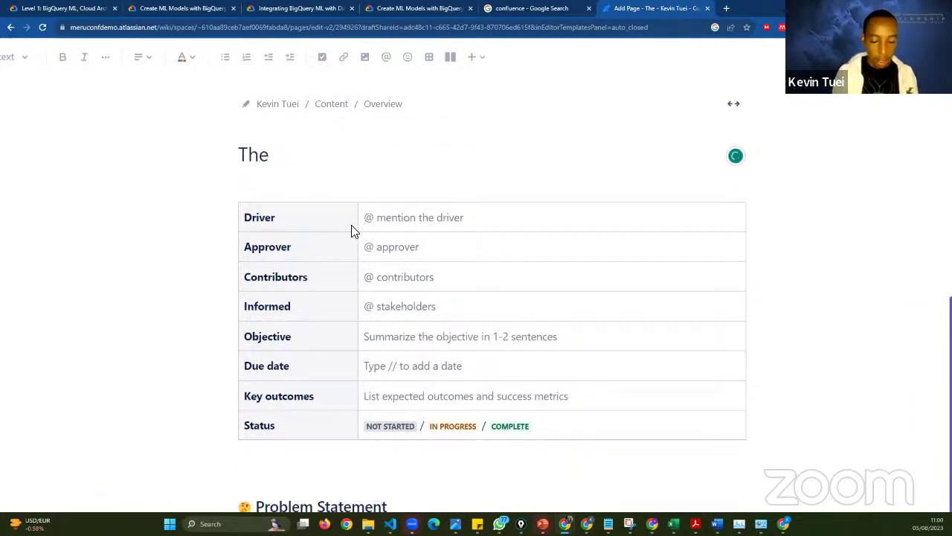
type("Internal C")
key("BackSpace")
type("A")
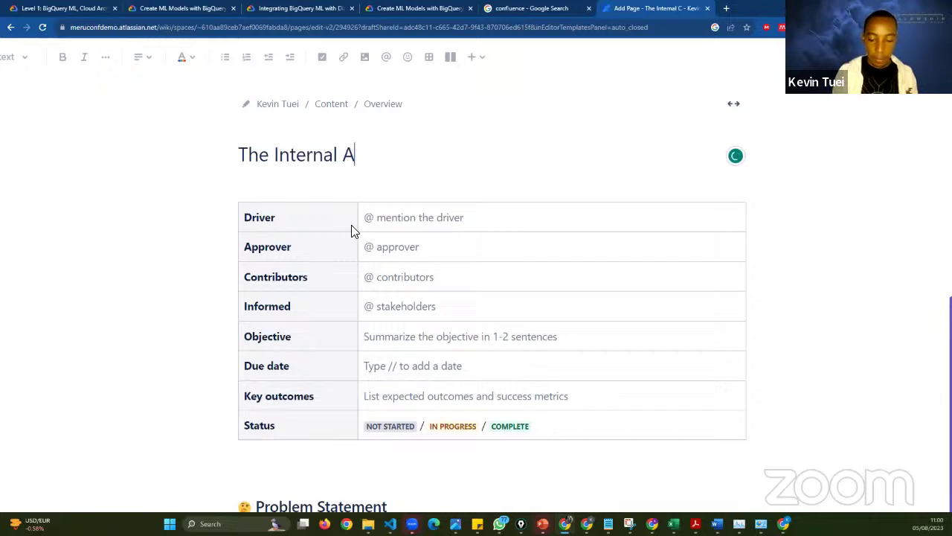
key("BackSpace")
type("MeruConf AUI")
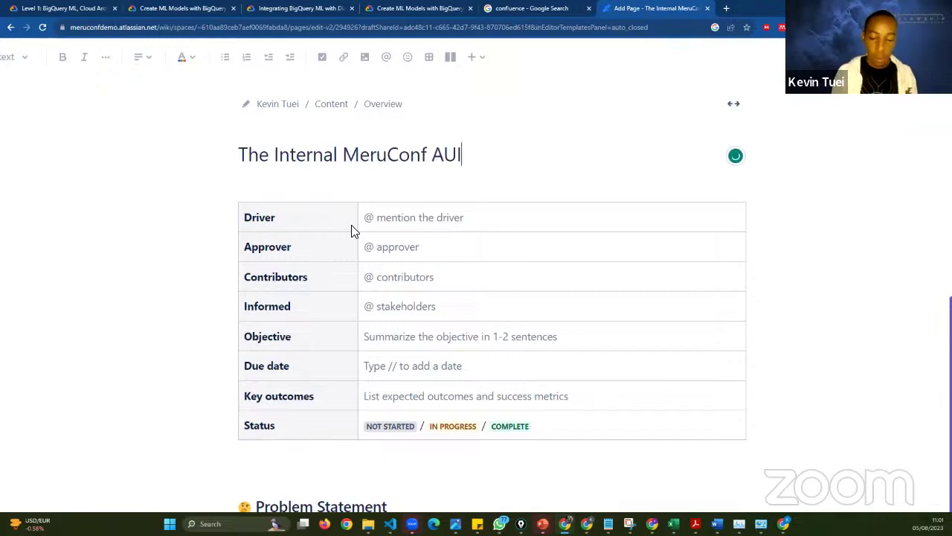
key("BackSpace")
key("BackSpace")
type("i")
key("BackSpace")
key("BackSpace")
type("I Chatbot Pro")
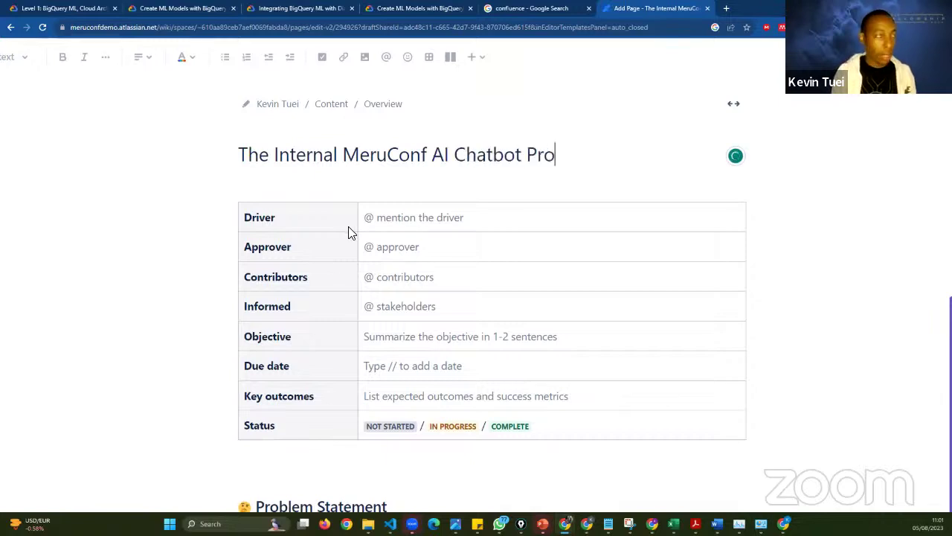
type("ject")
- Delete the leading 'The' so the title reads 'Internal MeruConf AI Chatbot Project'
left_click(275, 158)
key("BackSpace")
key("BackSpace")
key("BackSpace")
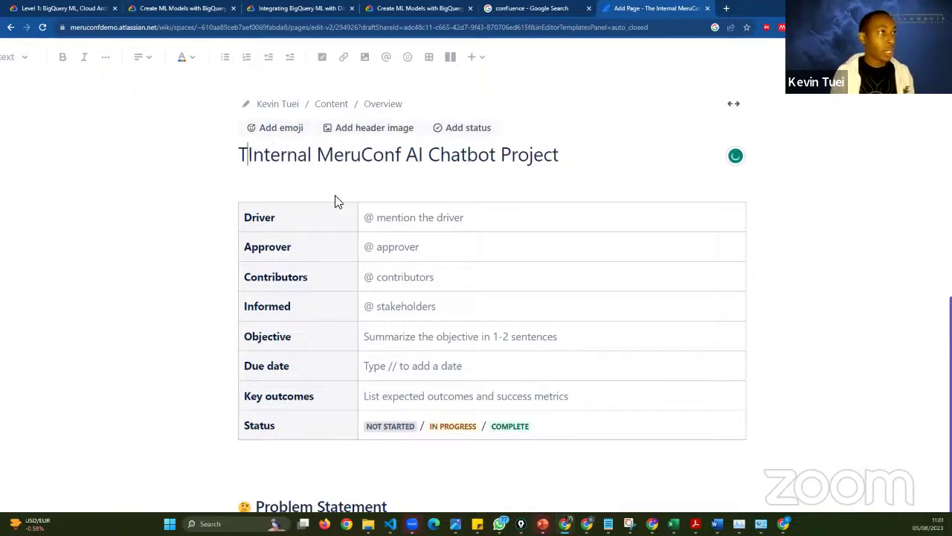
key("BackSpace")
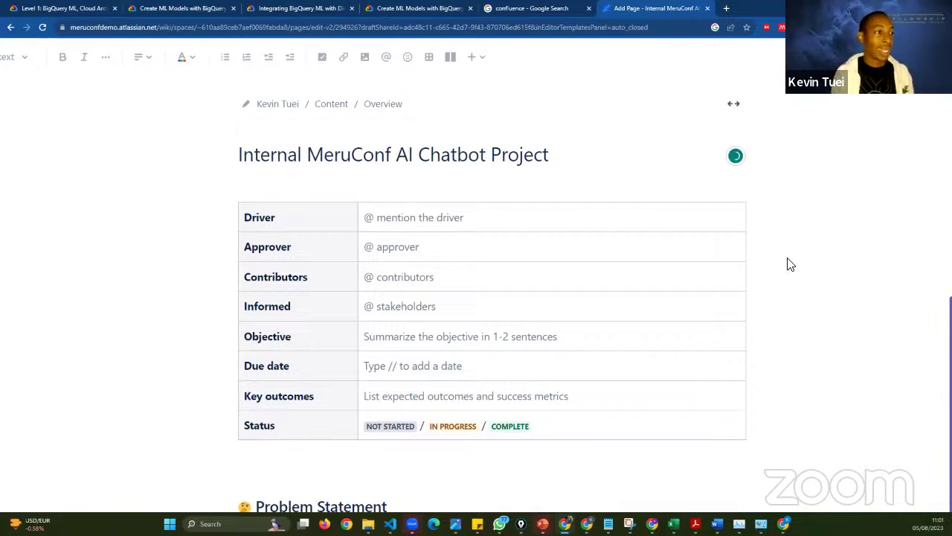
scroll(491, 272, "down", 1)
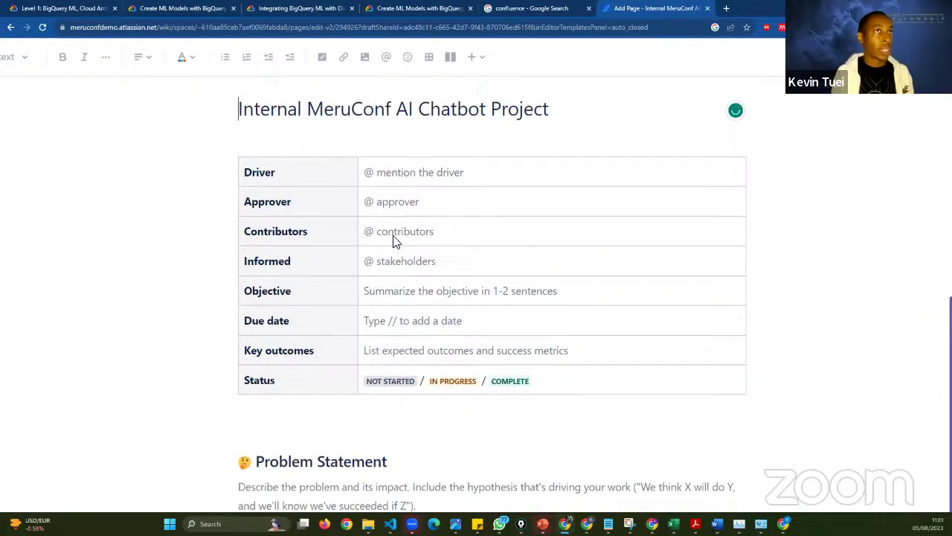
scroll(570, 137, "up", 1)
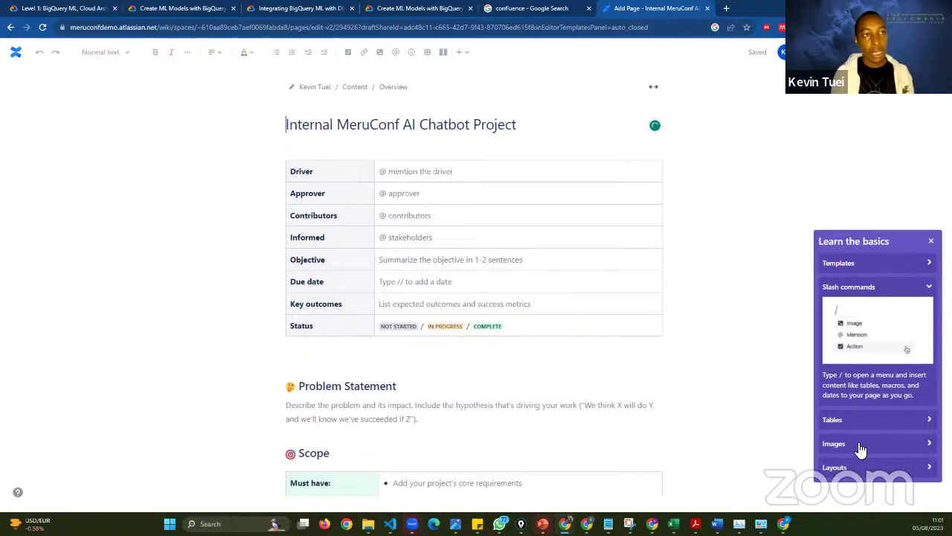
left_click(893, 288)
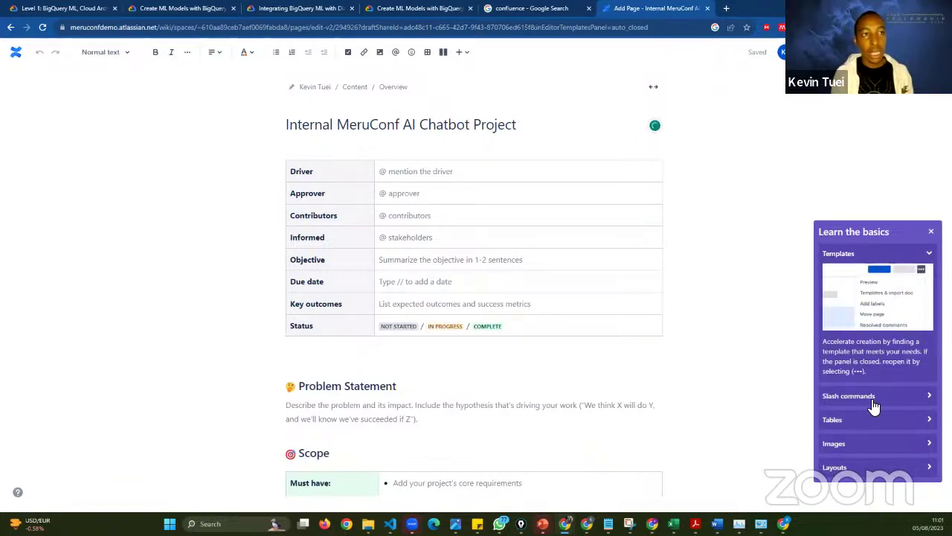
left_click(875, 394)
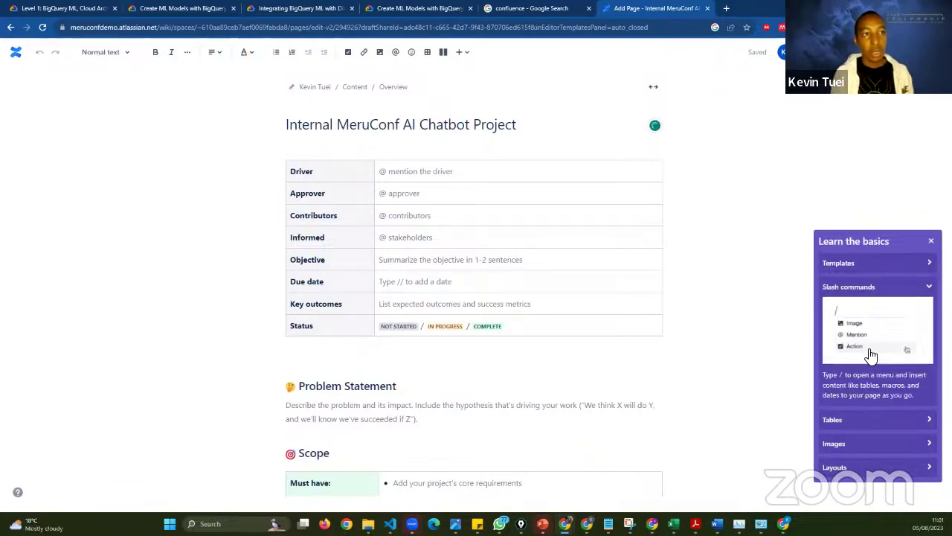
left_click(889, 422)
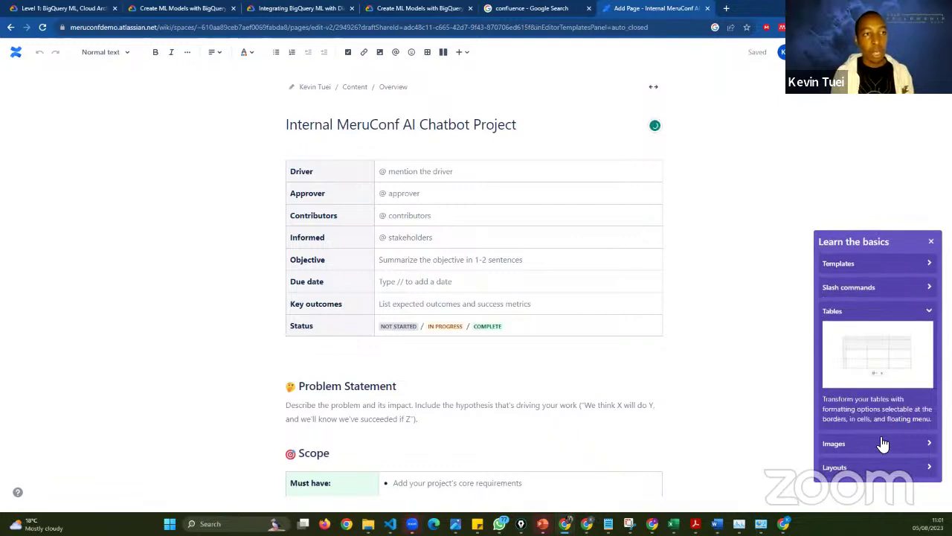
left_click(883, 449)
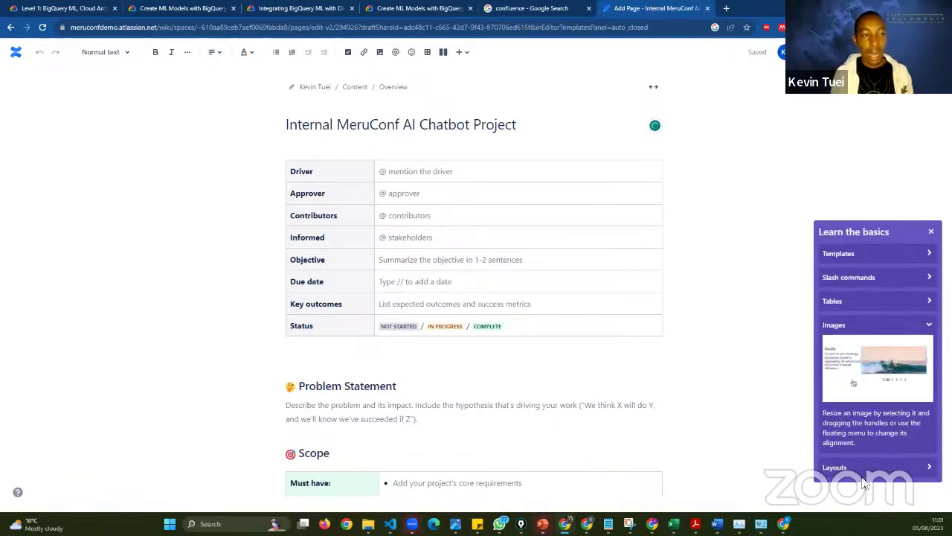
left_click(868, 324)
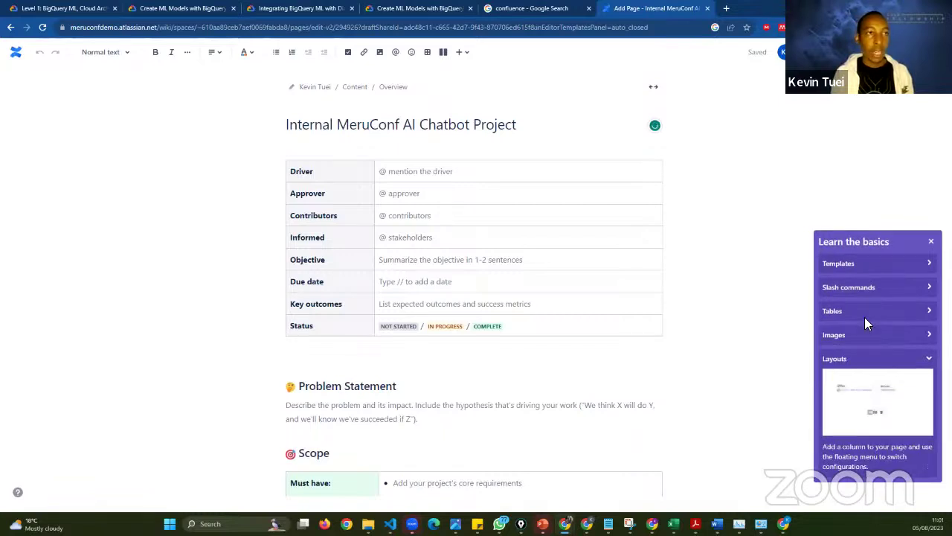
left_click(929, 244)
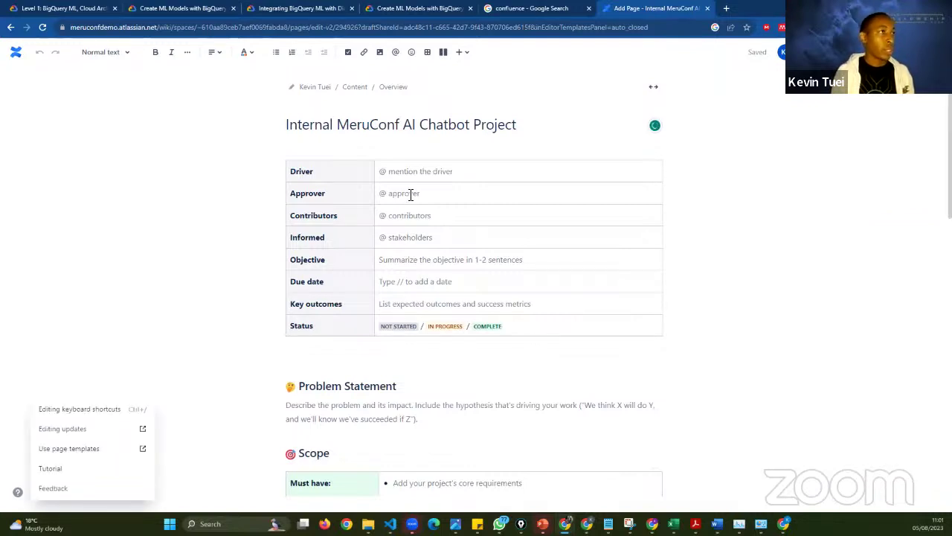
- Mention yourself as Driver and enter the approver's name in the Approver row
left_click(404, 171)
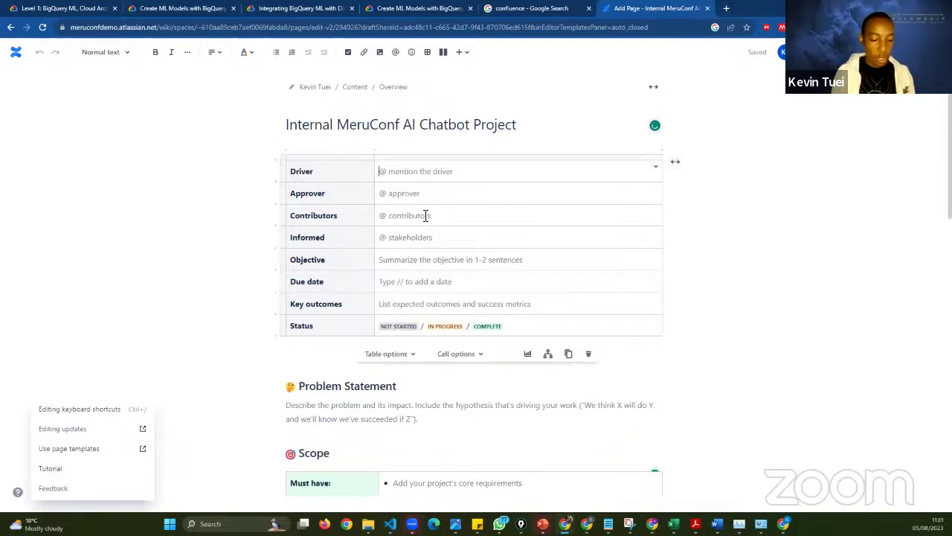
type("@")
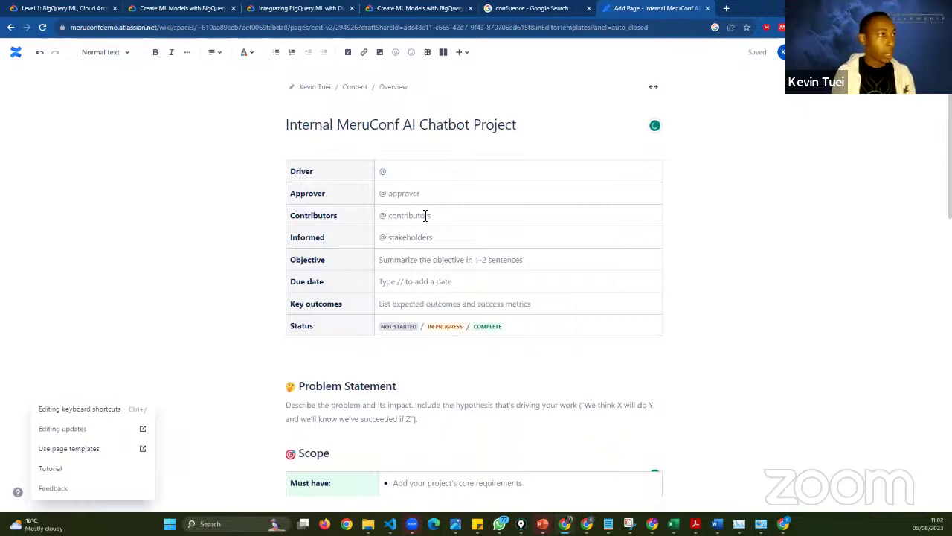
type("Kev")
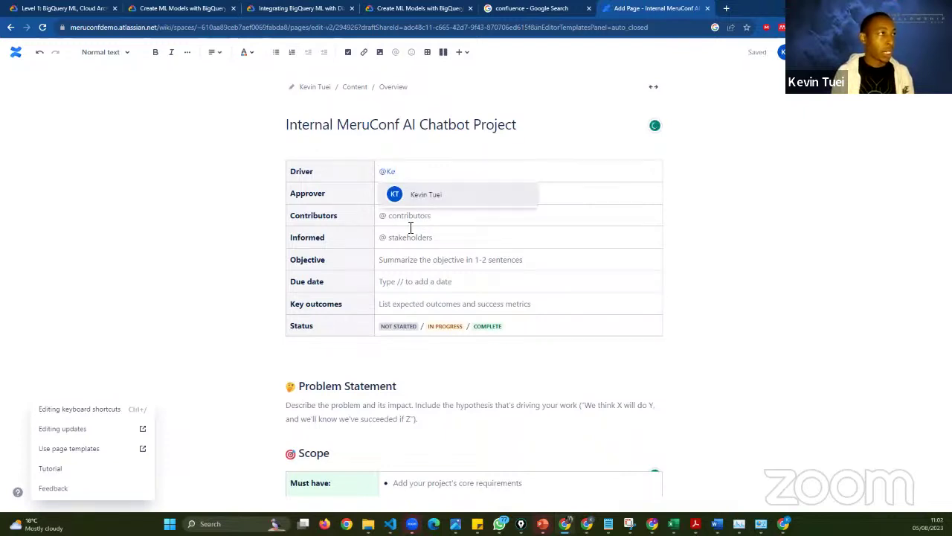
key("Return")
left_click(394, 196)
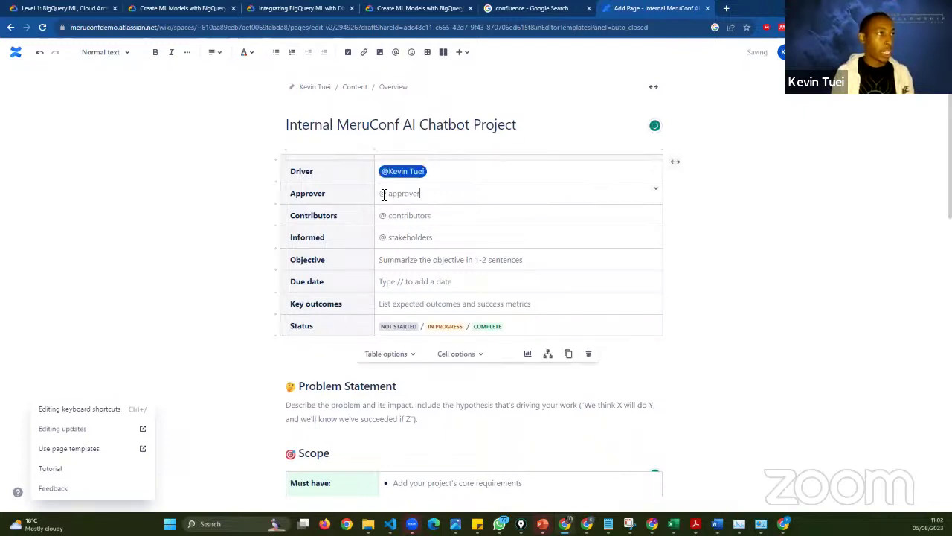
type("@")
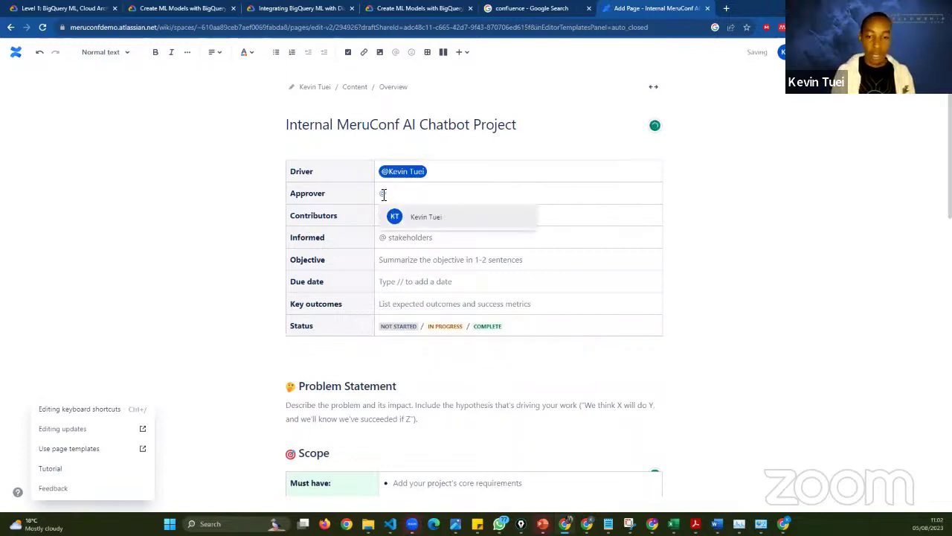
key("BackSpace")
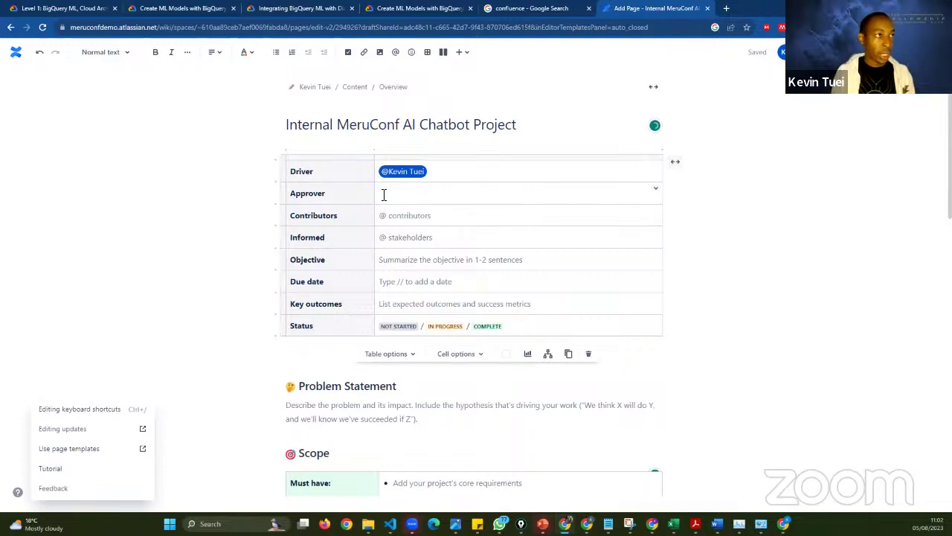
type("Suraj")
- List two contributors in the Contributors row, then accidentally overwrite the whole page body with 'Sa'
left_click(435, 221)
left_click(436, 221)
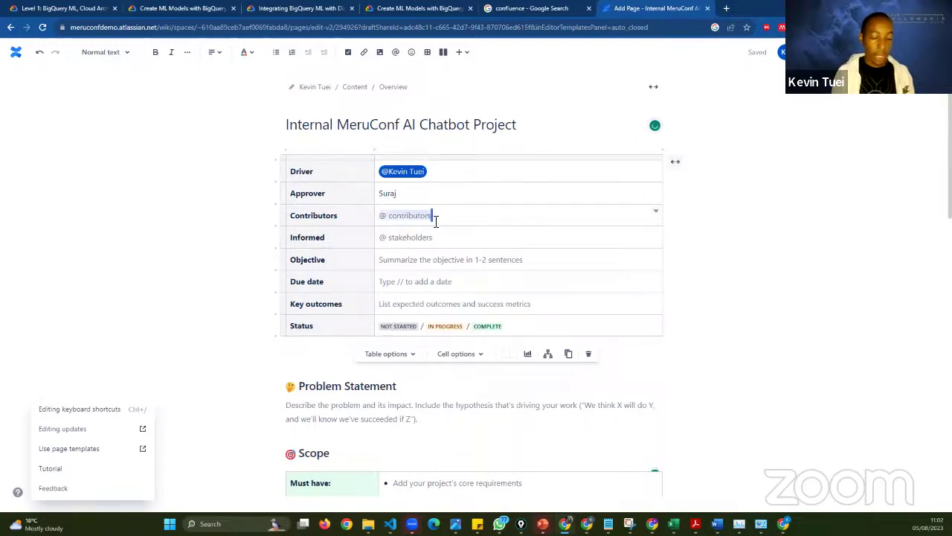
type("Nehemiah")
key("BackSpace")
key("BackSpace")
key("BackSpace")
type("iah")
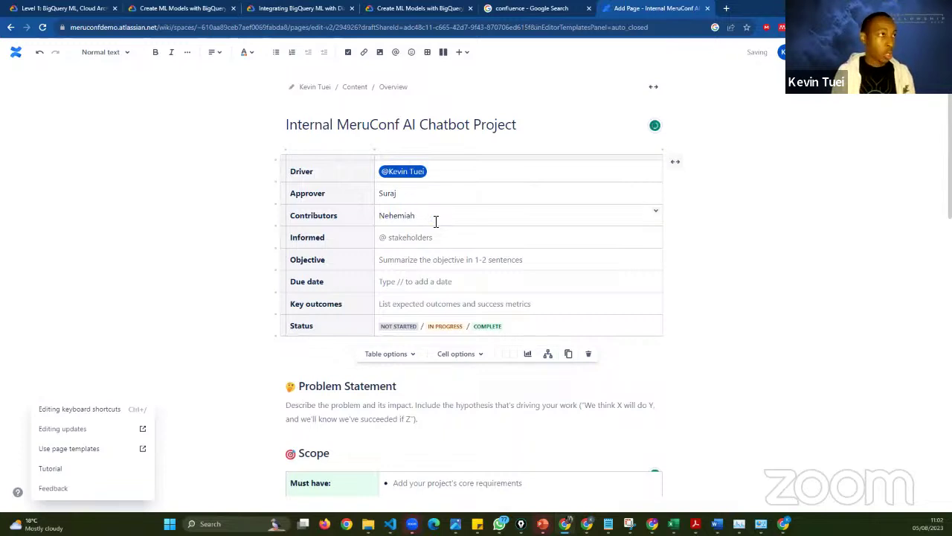
type(",")
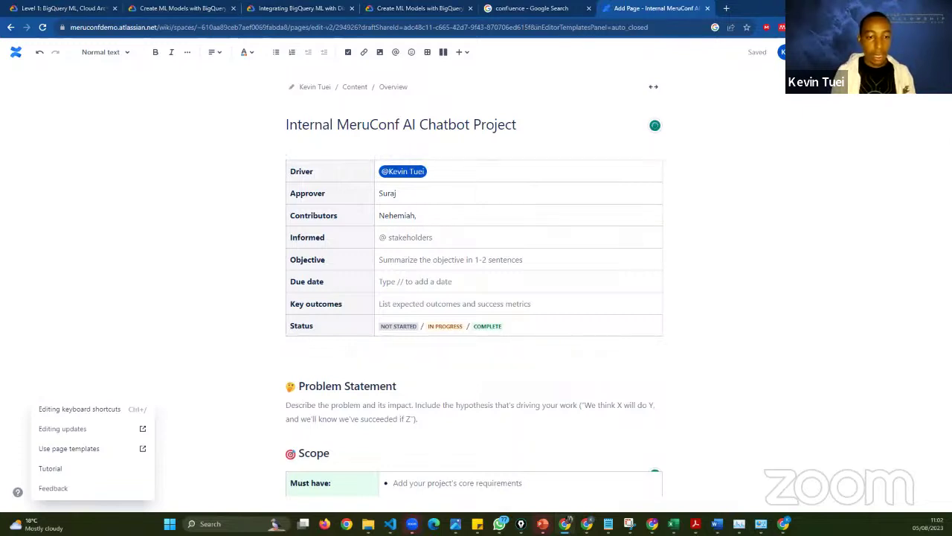
left_click(453, 223)
type("Dennis")
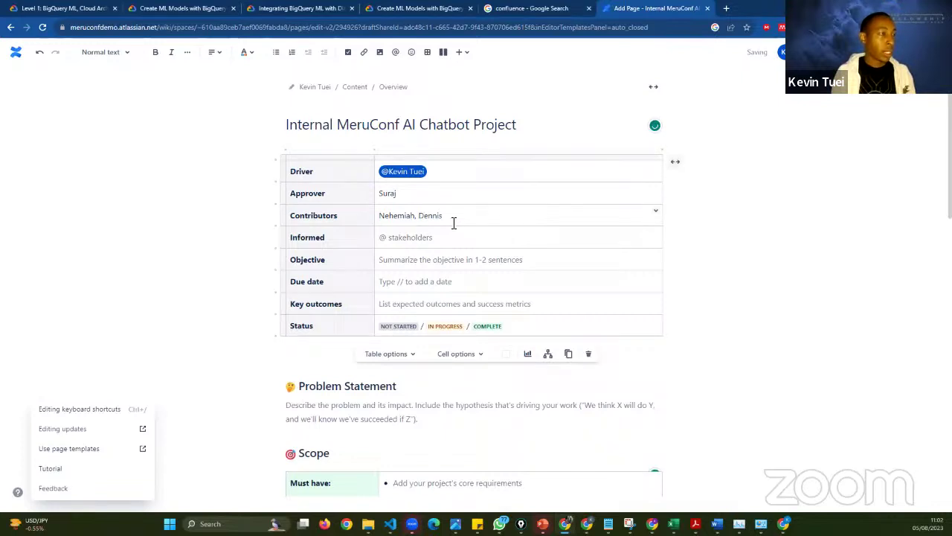
type(", Sa")
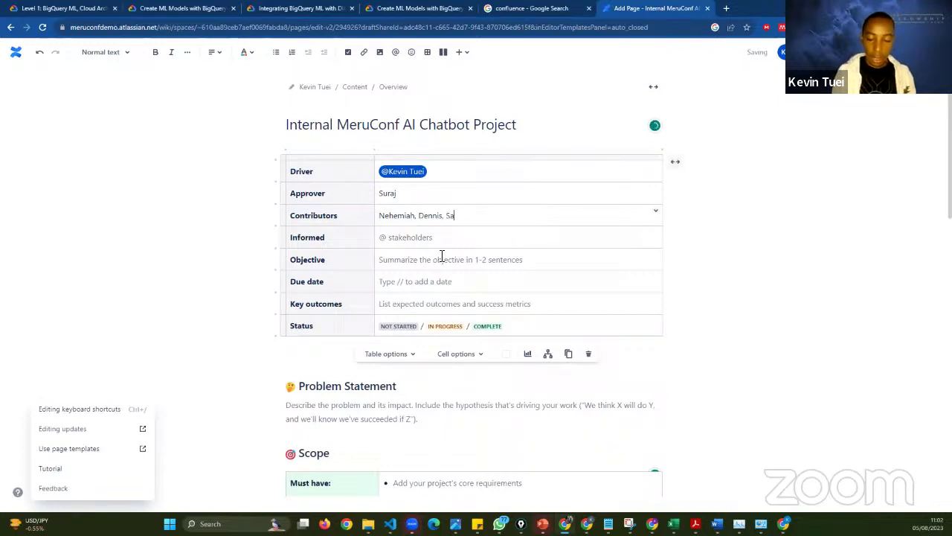
type("om")
key("BackSpace")
key("BackSpace")
key("BackSpace")
key("BackSpace")
key("BackSpace")
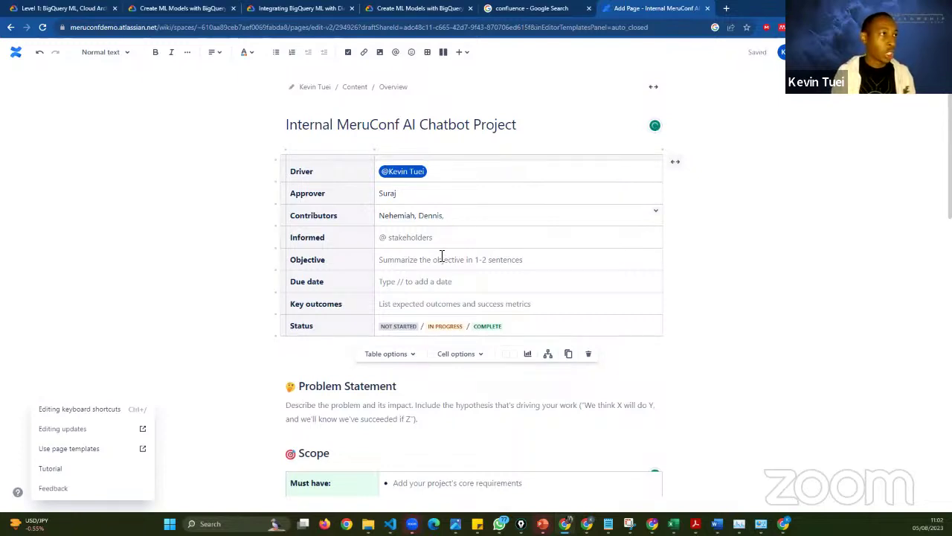
key("BackSpace")
key("BackSpace")
key("BackSpace")
type("s")
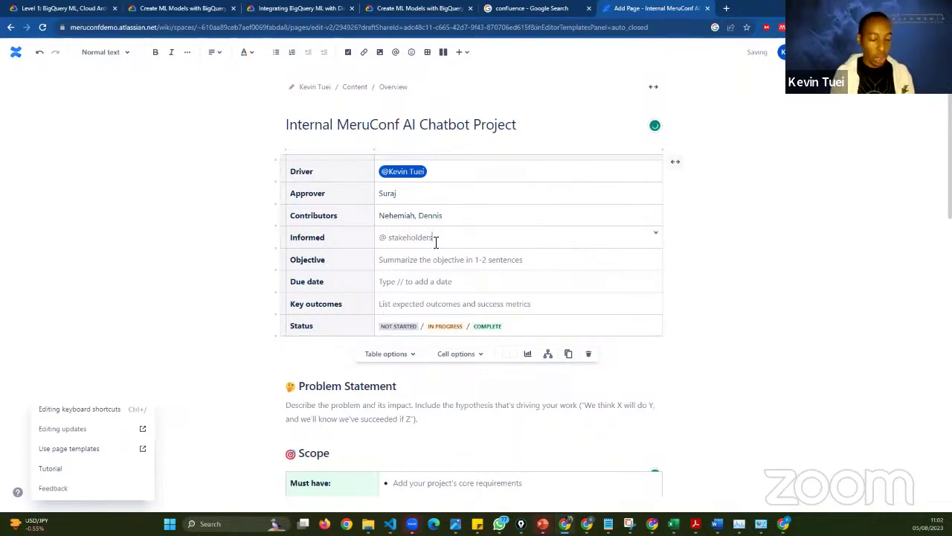
key("ctrl+a")
type("Sa")
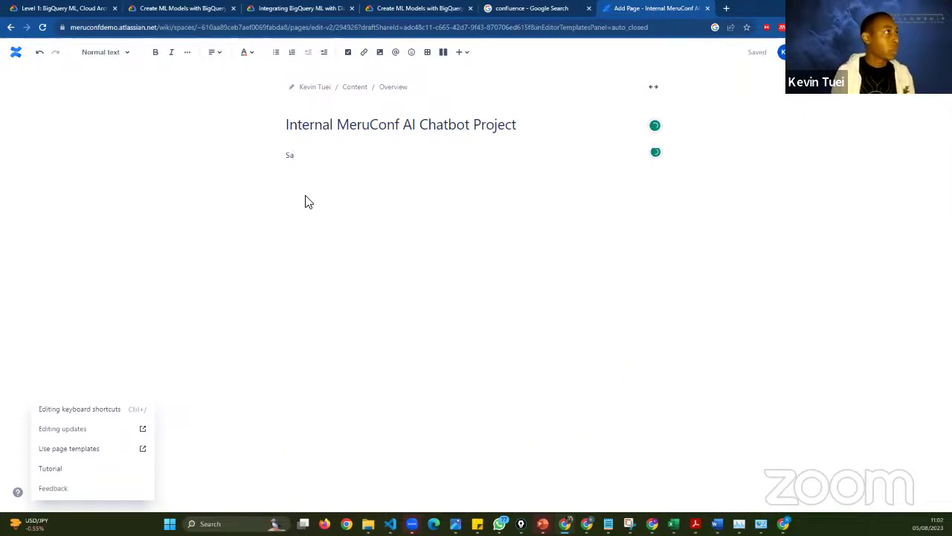
- Undo the overwrite to bring back the project table and clear the page-wide selection
key("ctrl+z")
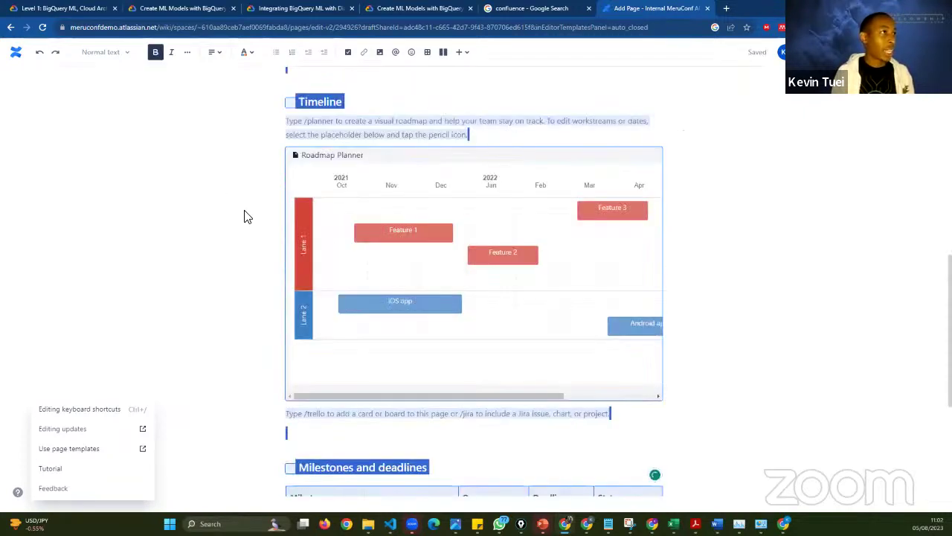
left_click(399, 280)
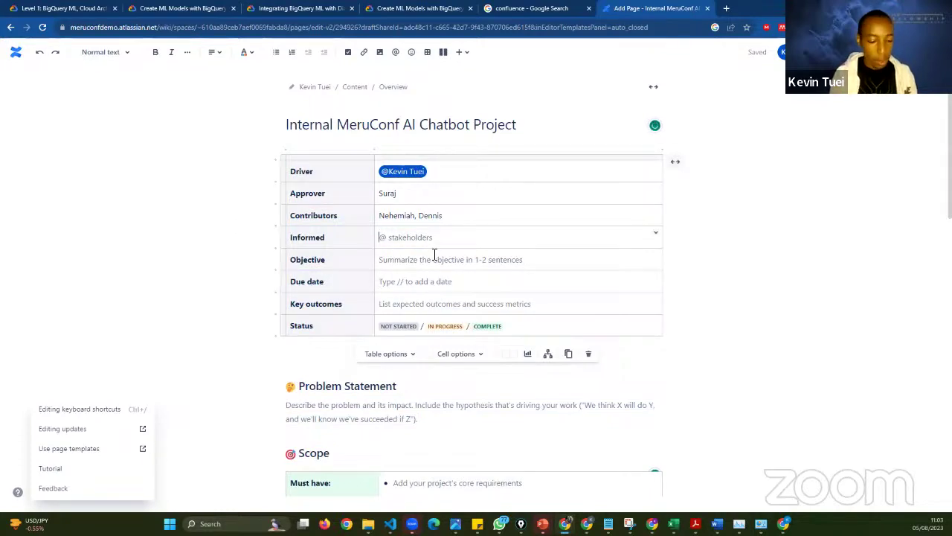
- Enter two stakeholders' names, separated by a comma, in the Informed row
type("N")
key("BackSpace")
type("Salome, ")
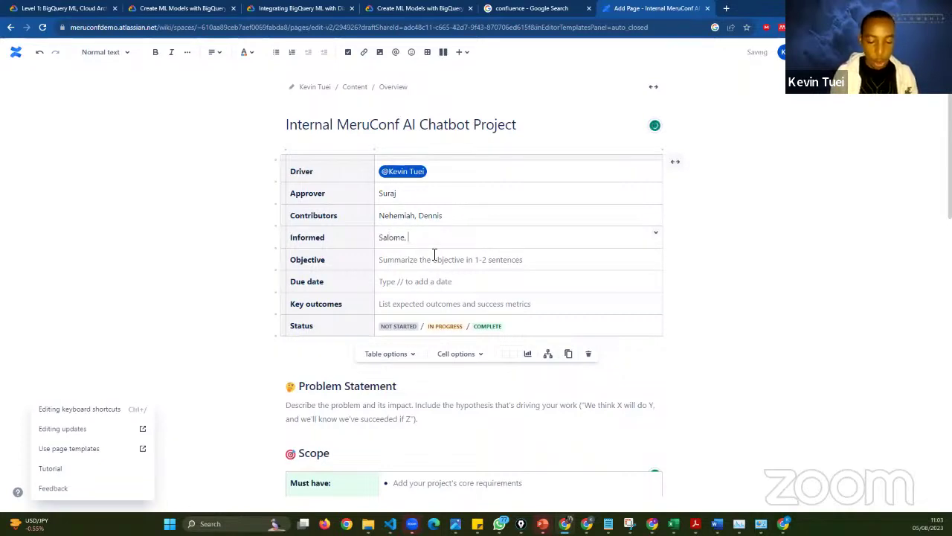
type("Tochi")
left_click(451, 265)
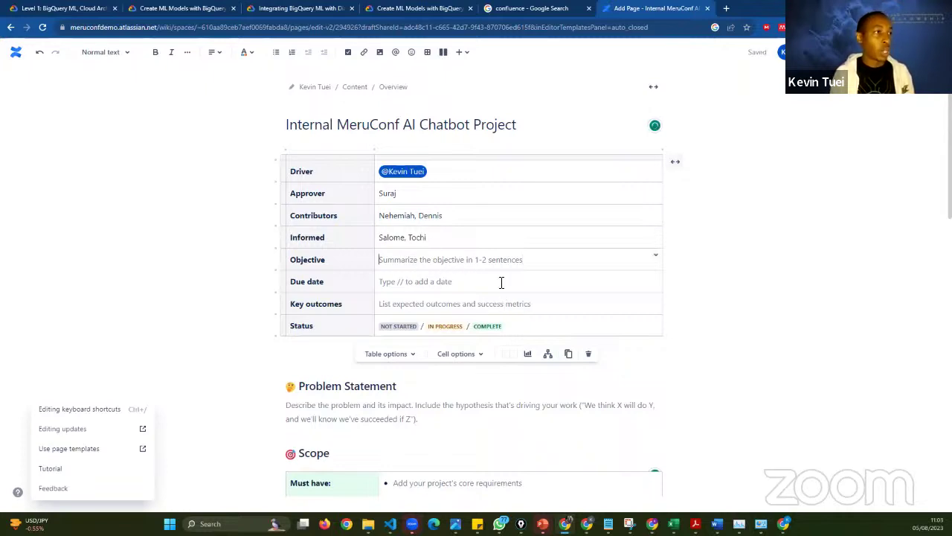
- Enter the Objective 'To develop an internal chatbot to ease internal support across the organization'
scroll(453, 243, "down", 1)
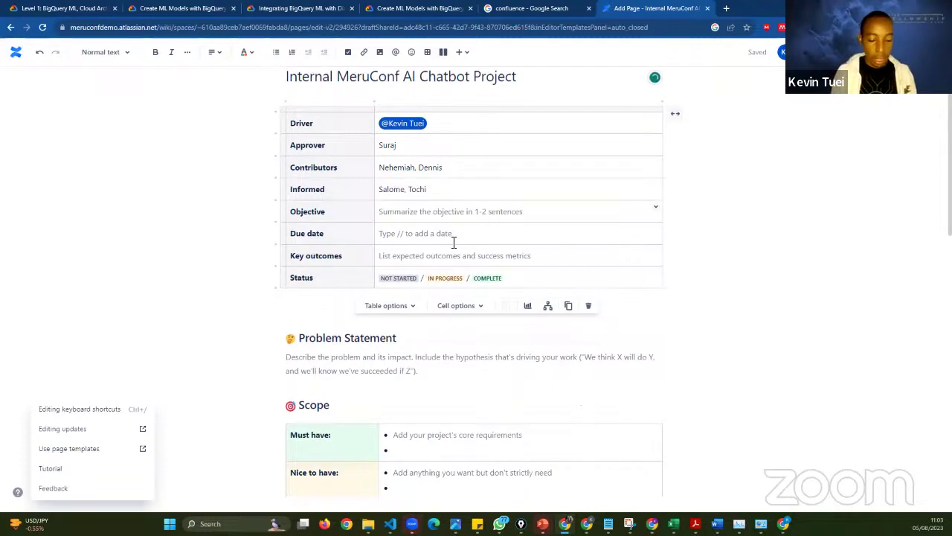
type("To ")
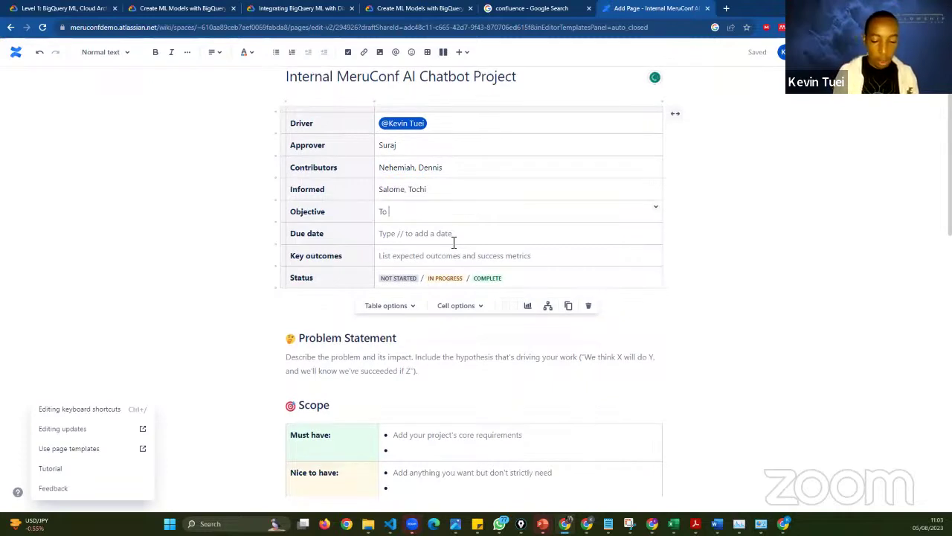
type("develop an in")
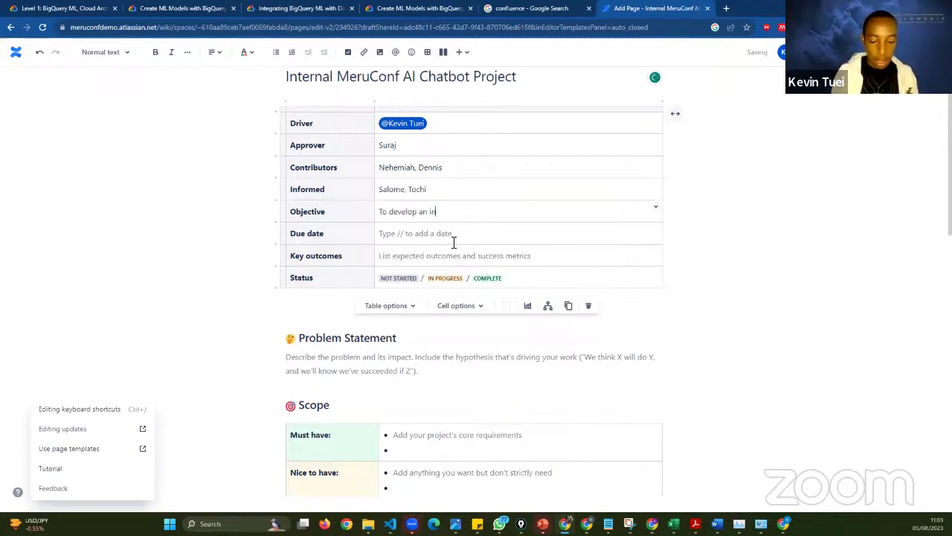
type("ternal chat")
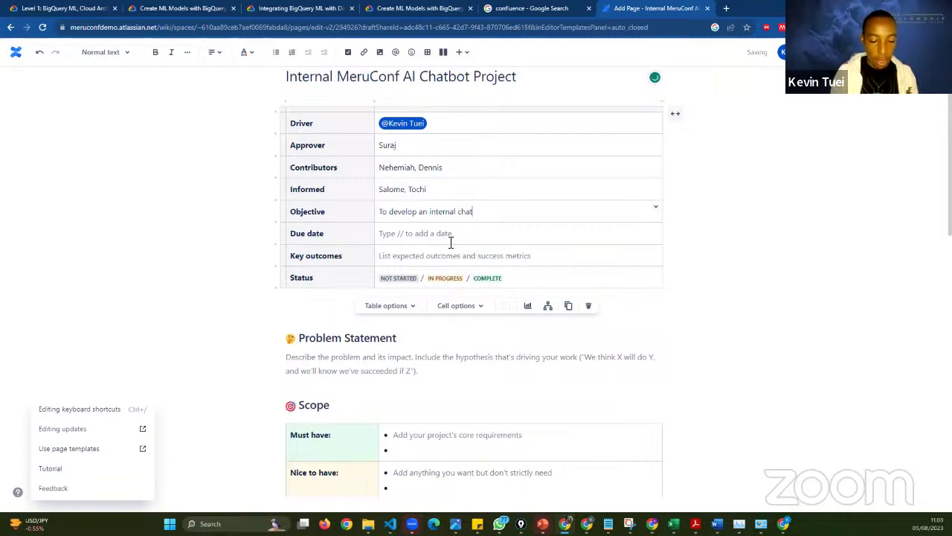
type("bot to ease supp")
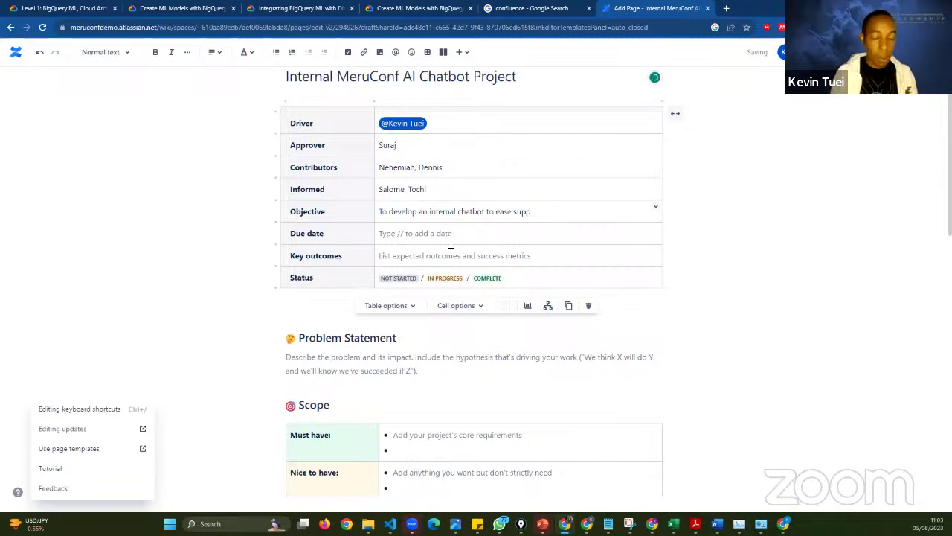
key("BackSpace")
key("BackSpace")
key("BackSpace")
key("BackSpace")
type("internal support across the org")
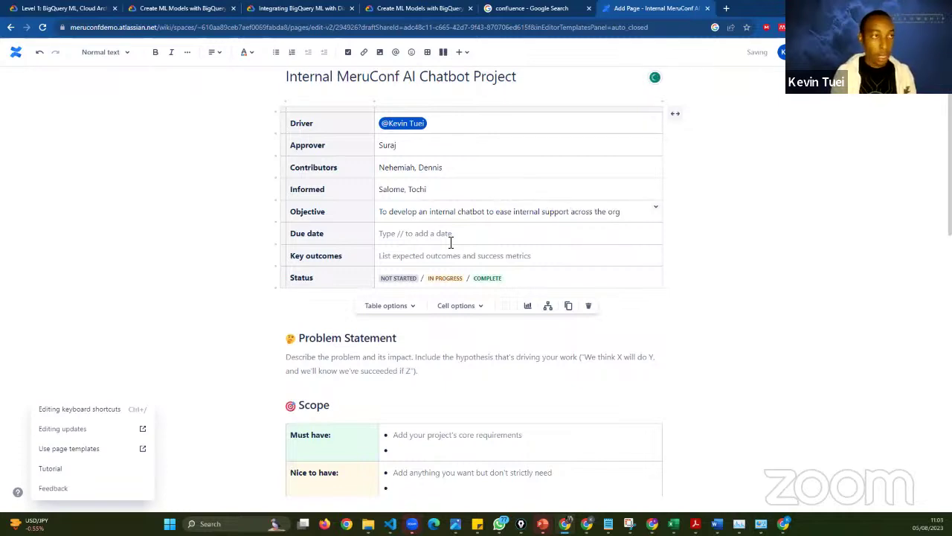
type("anizatoo")
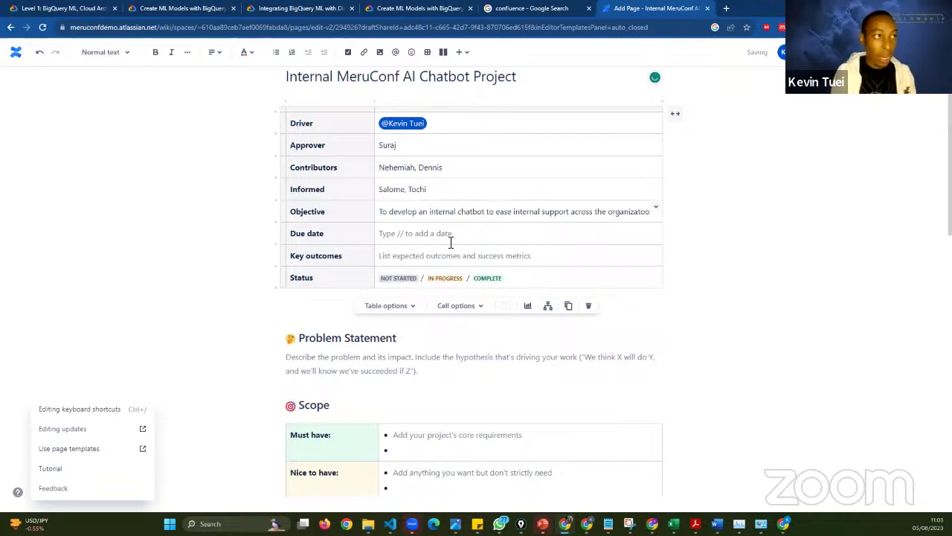
key("BackSpace")
key("BackSpace")
type("i")
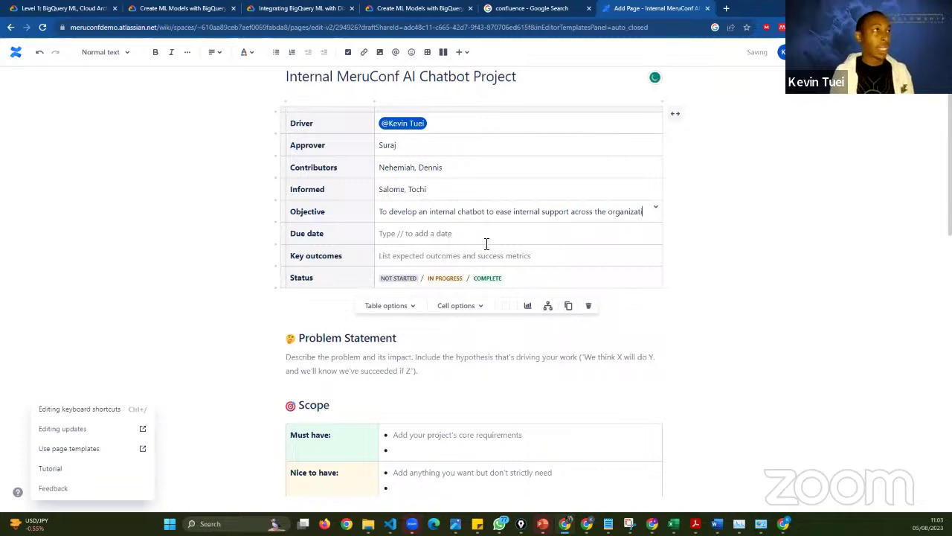
type("on")
scroll(523, 310, "down", 1)
- Insert Aug 7, 2023 in the Due date row, restoring the date after deleting it
left_click(430, 191)
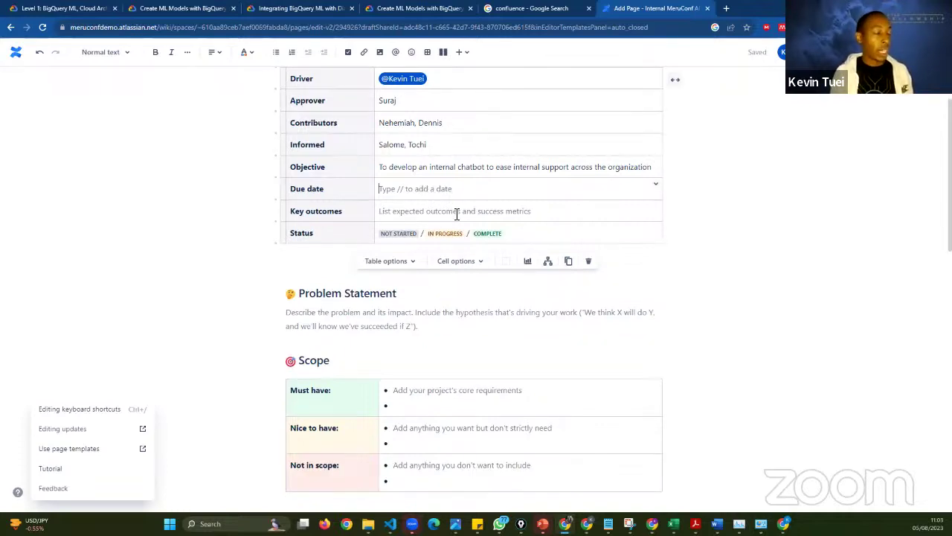
type("//")
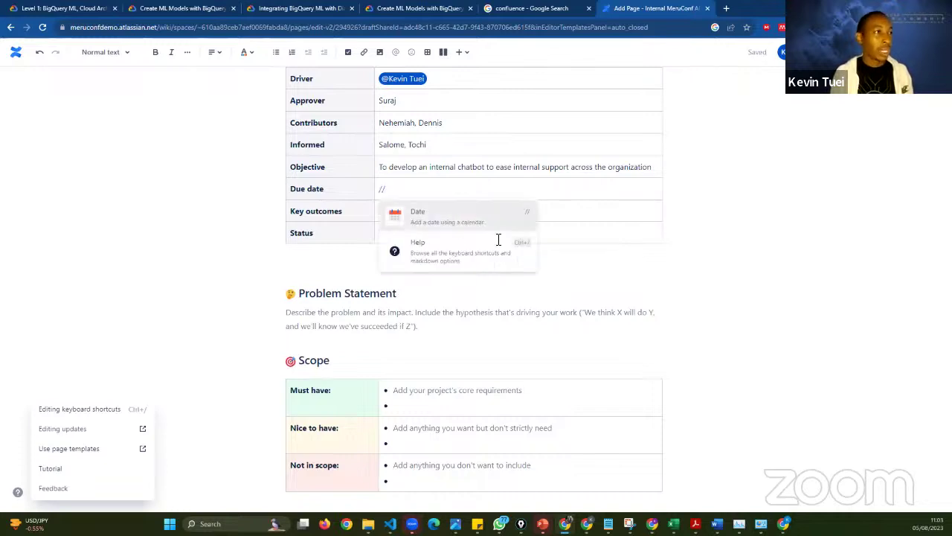
left_click(463, 227)
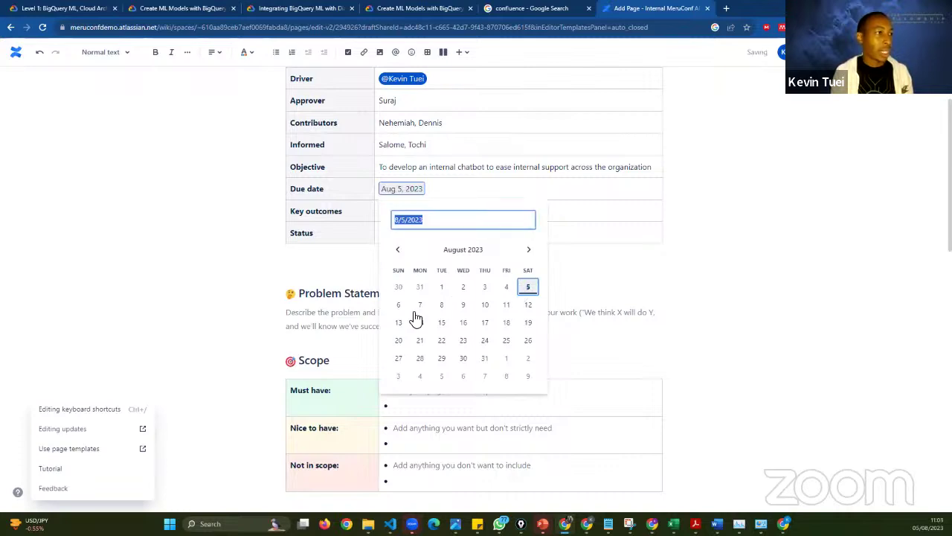
left_click(420, 305)
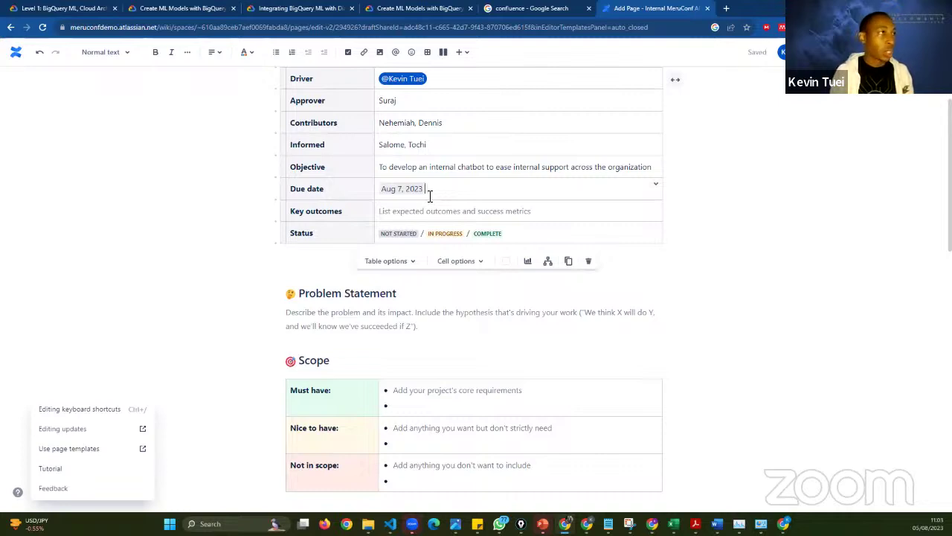
key("BackSpace")
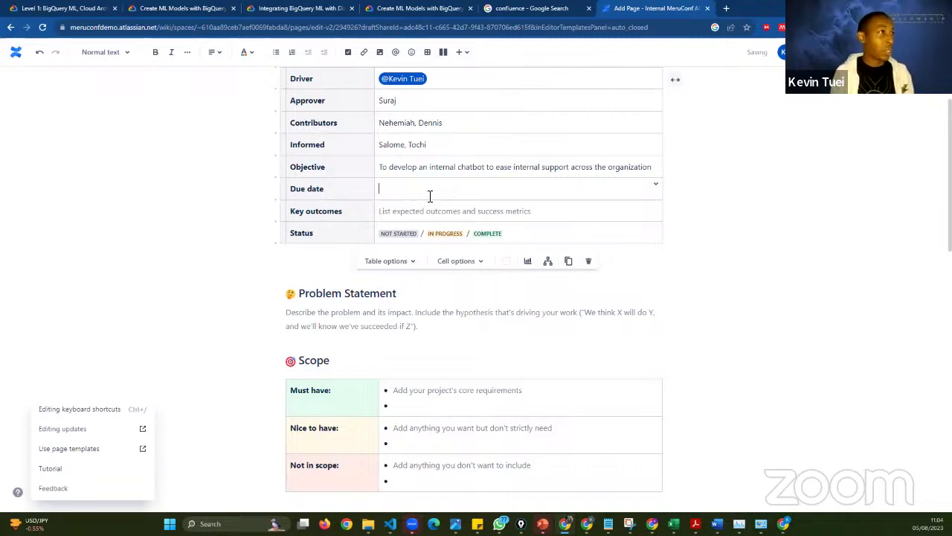
key("ctrl+z")
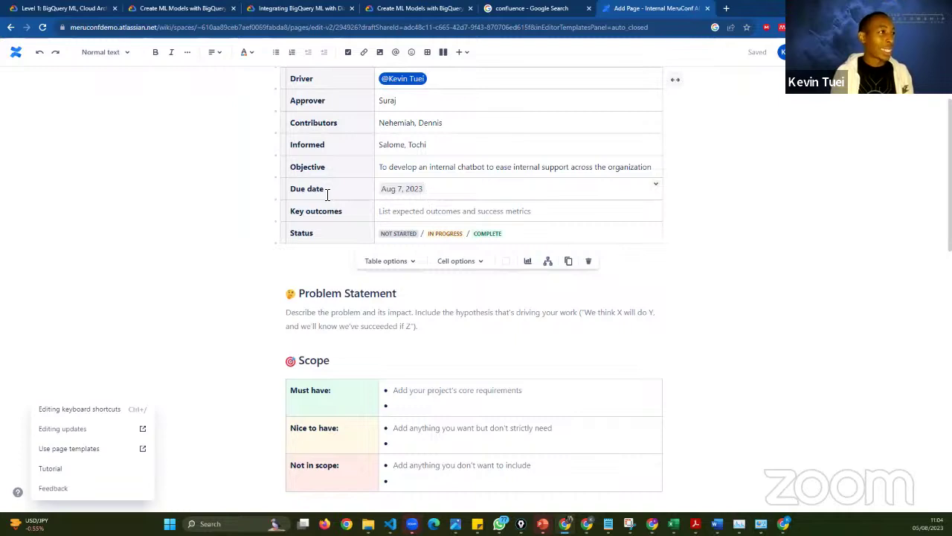
right_click(325, 193)
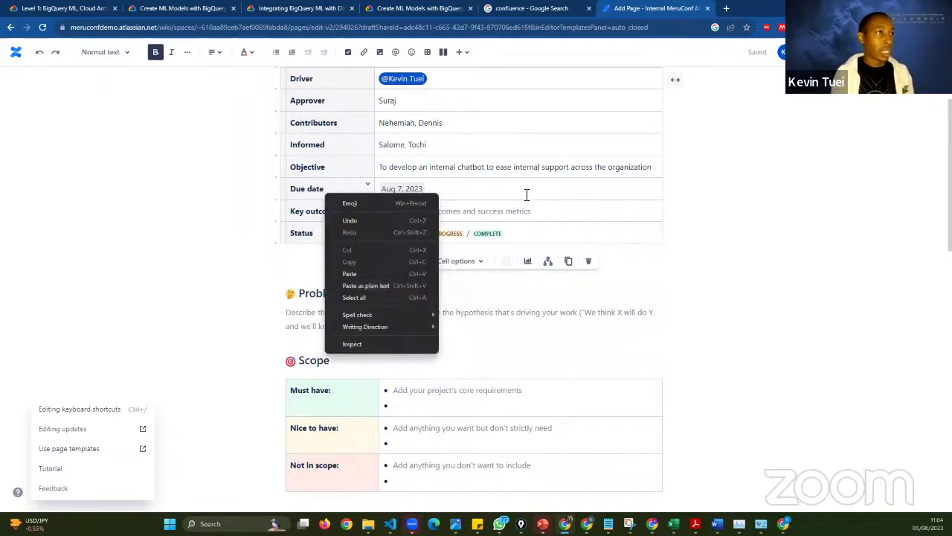
left_click(670, 185)
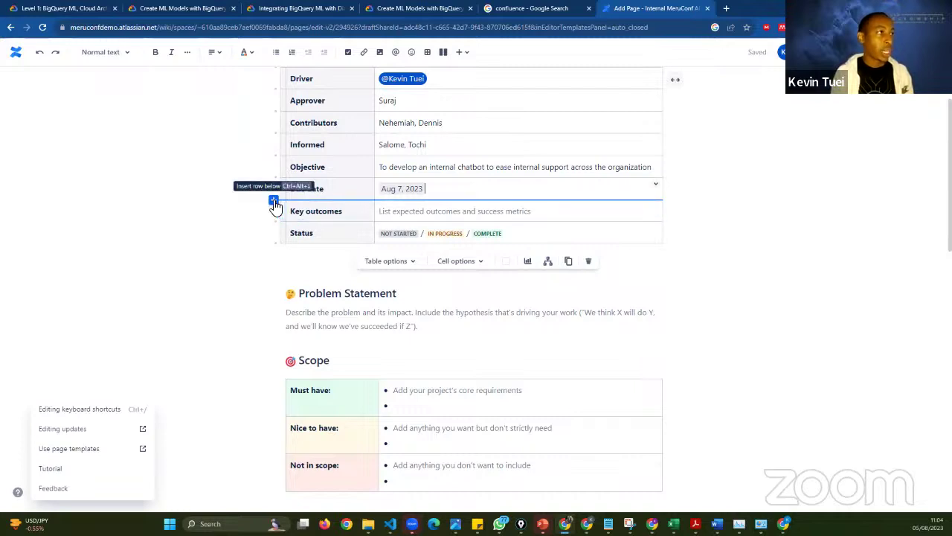
- Add a row labelled 'Due date' below and rename the Aug 7 row's label to 'Start date'
left_click(273, 201)
mouse_move(296, 195)
left_mouse_down()
mouse_move(326, 193)
mouse_move(294, 195)
left_mouse_up()
key("ctrl+c")
left_click(327, 193)
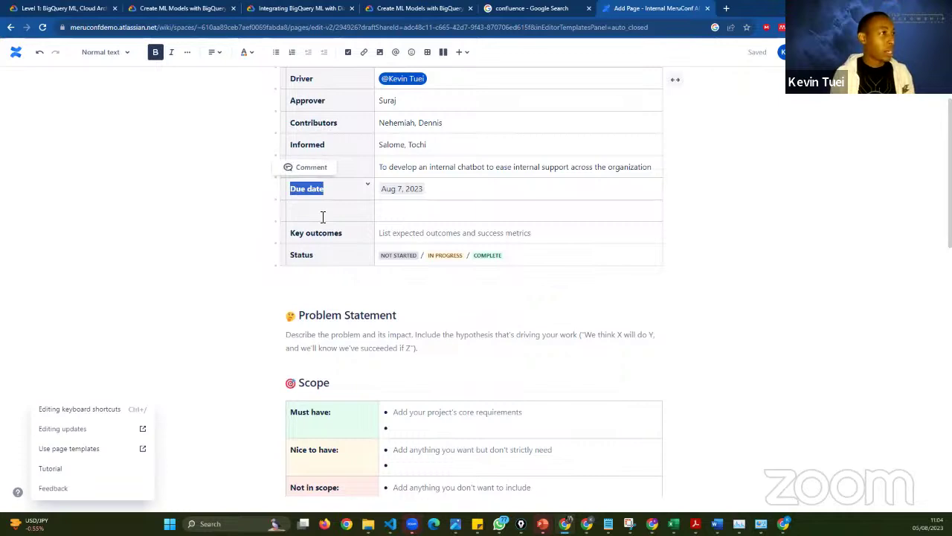
left_click(323, 217)
key("ctrl+v")
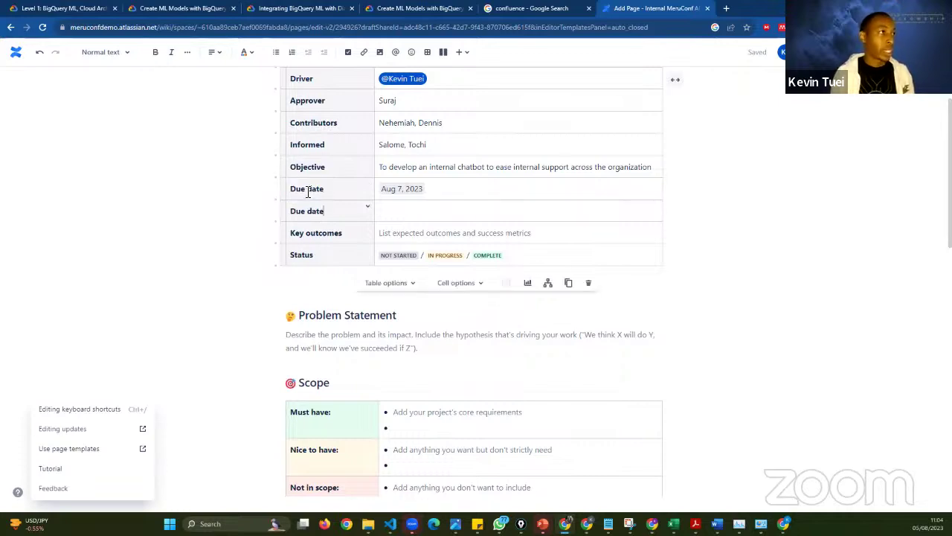
left_click(308, 192)
key("BackSpace")
key("BackSpace")
key("BackSpace")
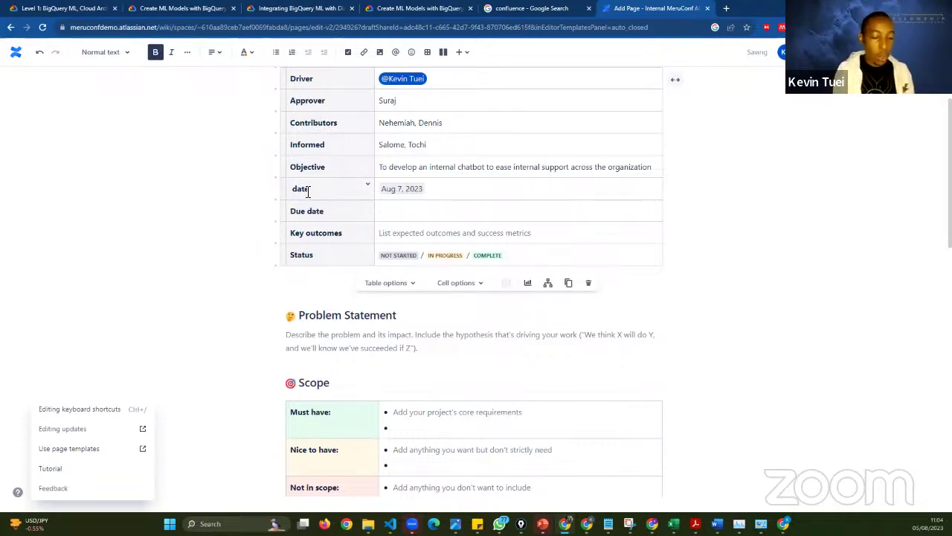
type("Start")
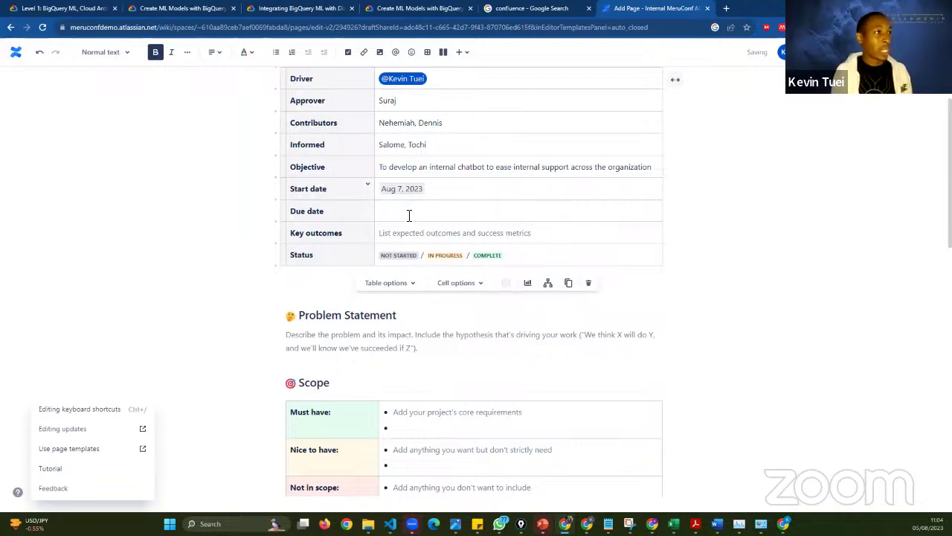
left_click(409, 215)
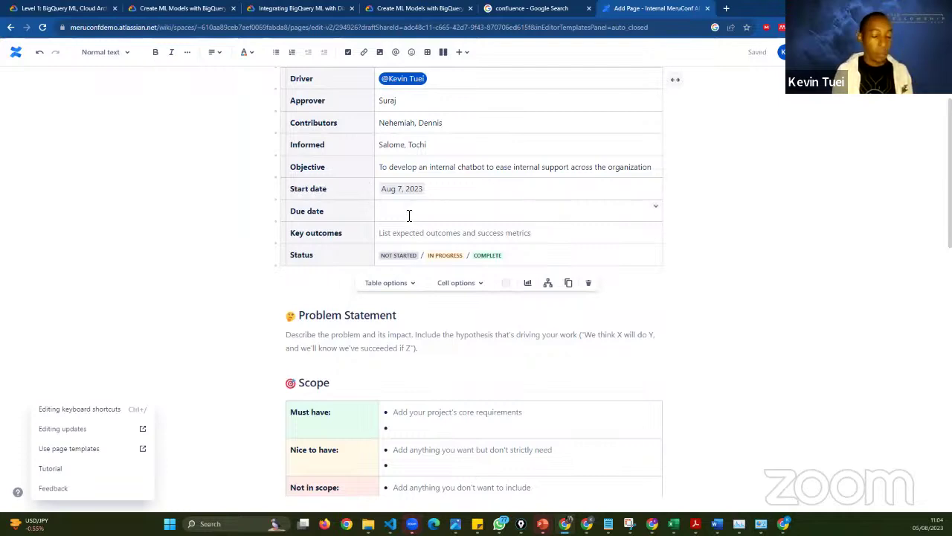
type("//")
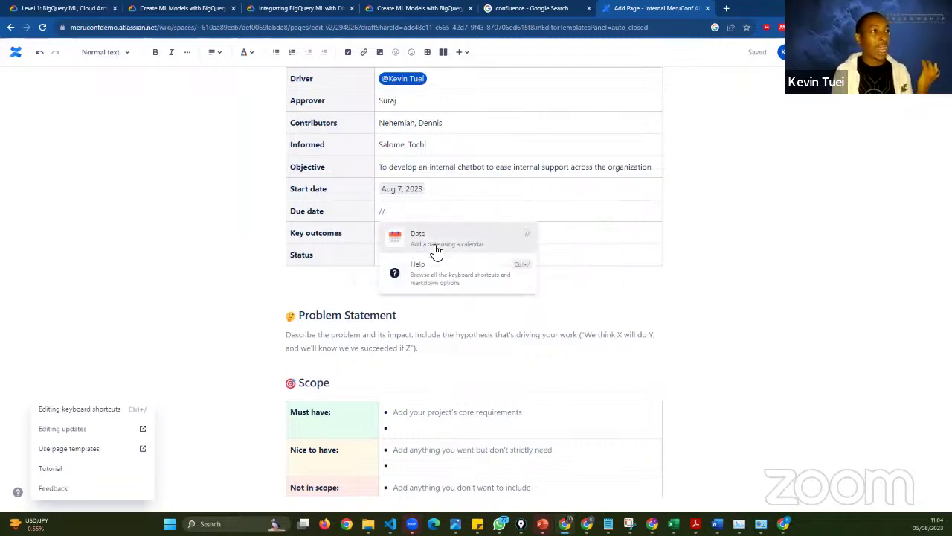
- Pick Oct 31, 2023 from the date picker for the Due date row
left_click(437, 247)
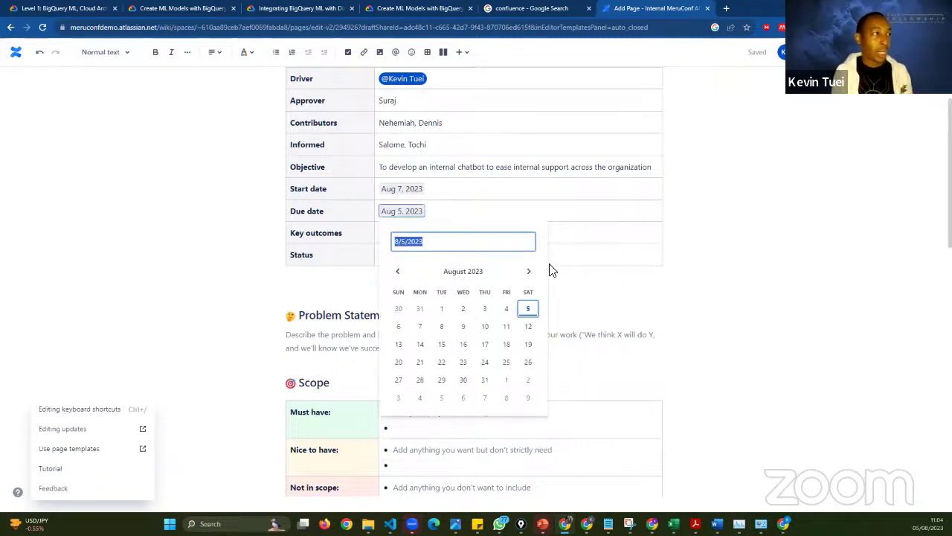
left_click(530, 270)
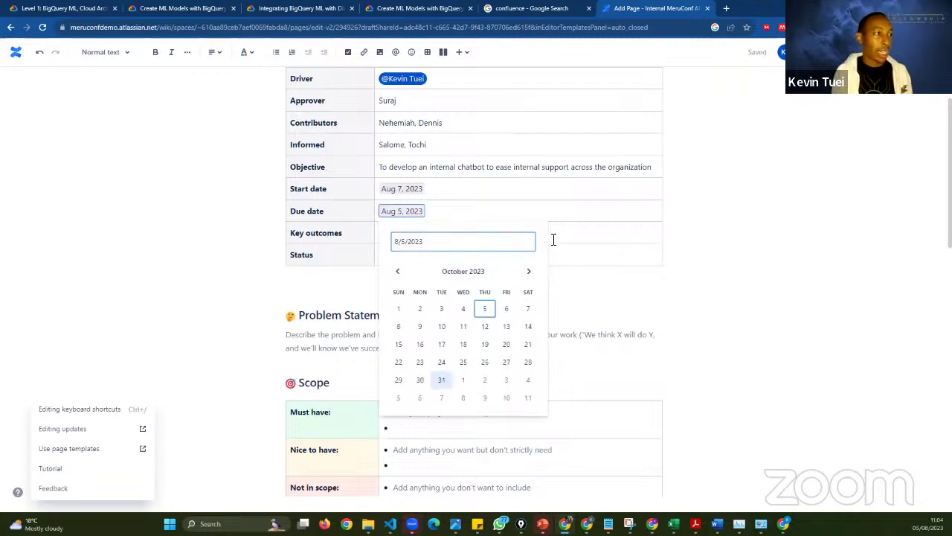
key("Return")
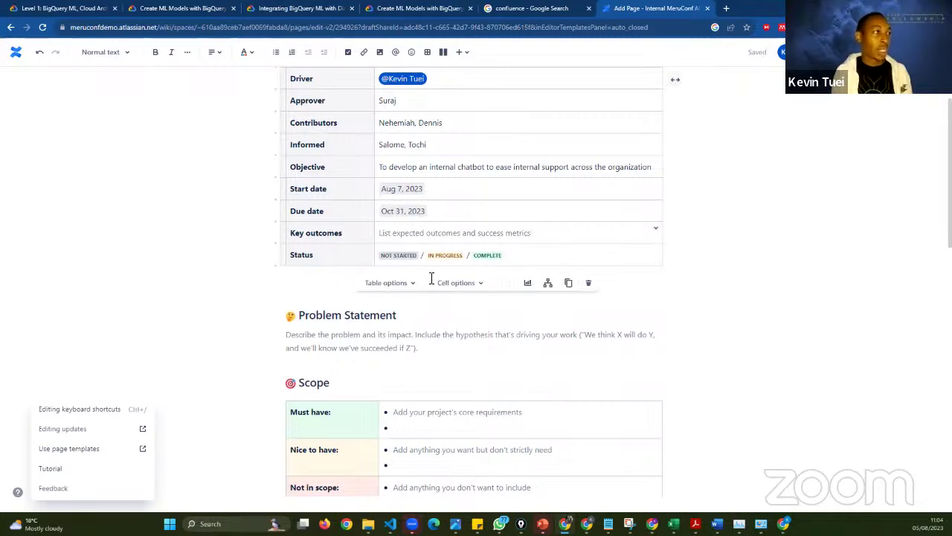
left_click(417, 259)
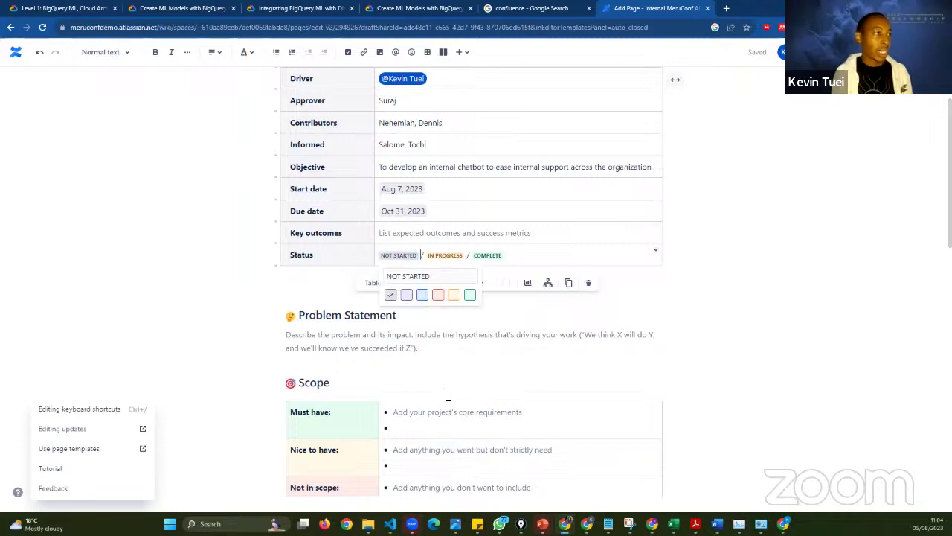
- Scroll through the remaining page template sections before leaving the editor
scroll(441, 393, "down", 1)
scroll(441, 395, "down", 2)
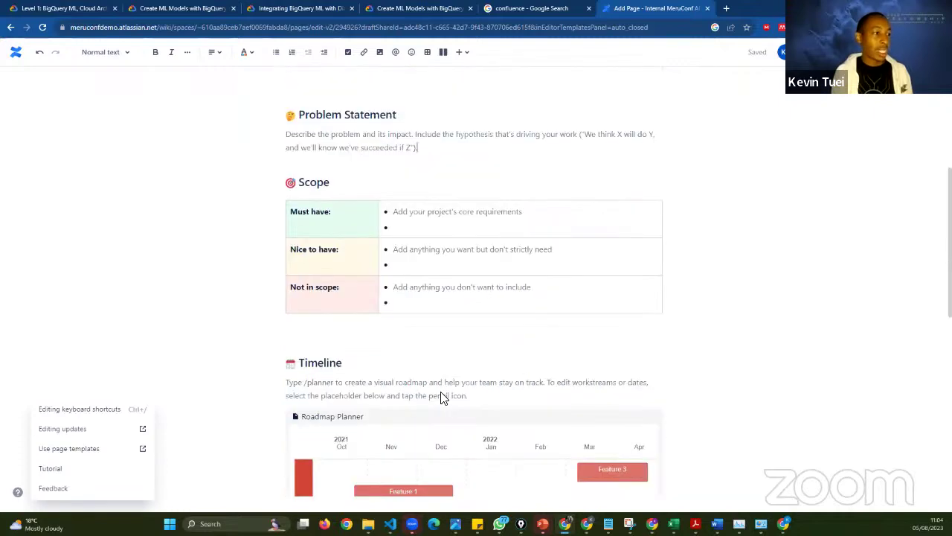
scroll(414, 378, "down", 2)
scroll(404, 362, "down", 2)
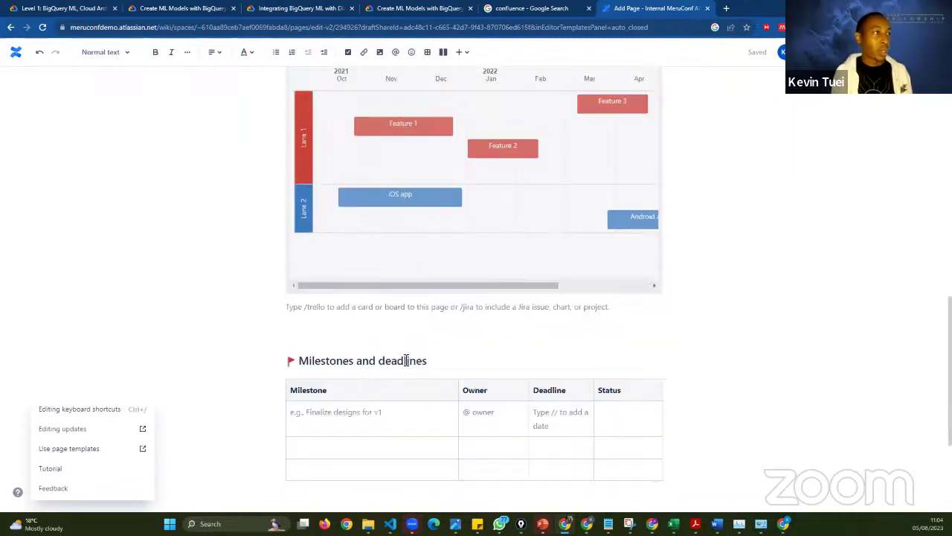
scroll(392, 393, "down", 2)
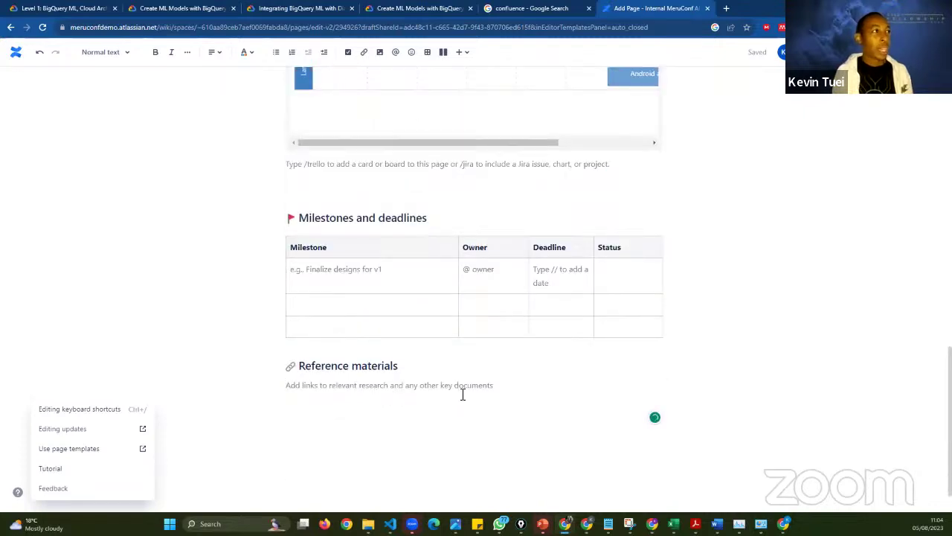
scroll(462, 395, "up", 10)
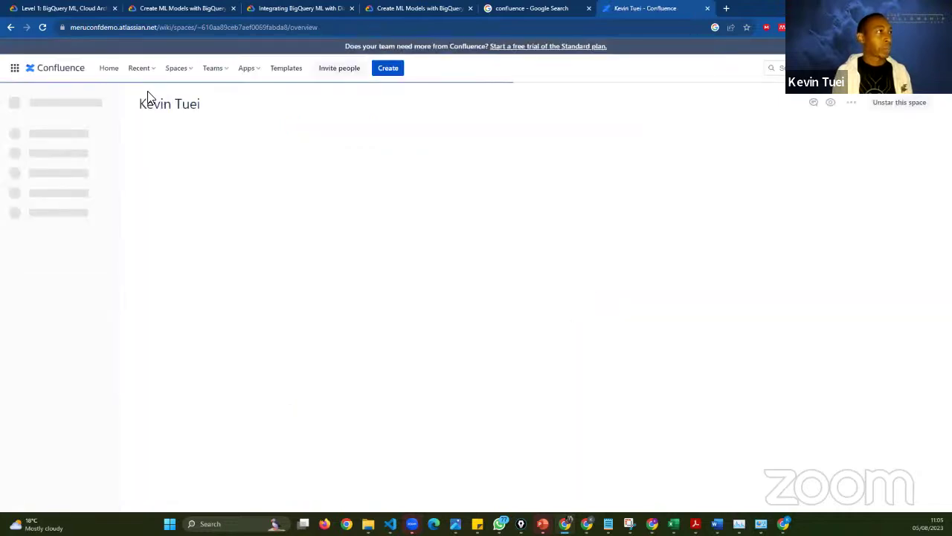
- Filter Recent to Drafts and open the full list of drafts
left_click(144, 76)
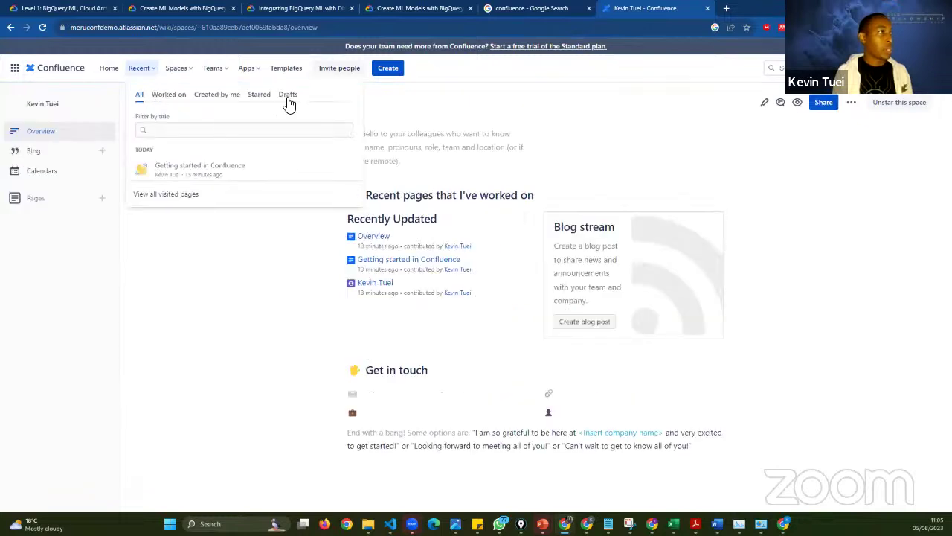
left_click(289, 96)
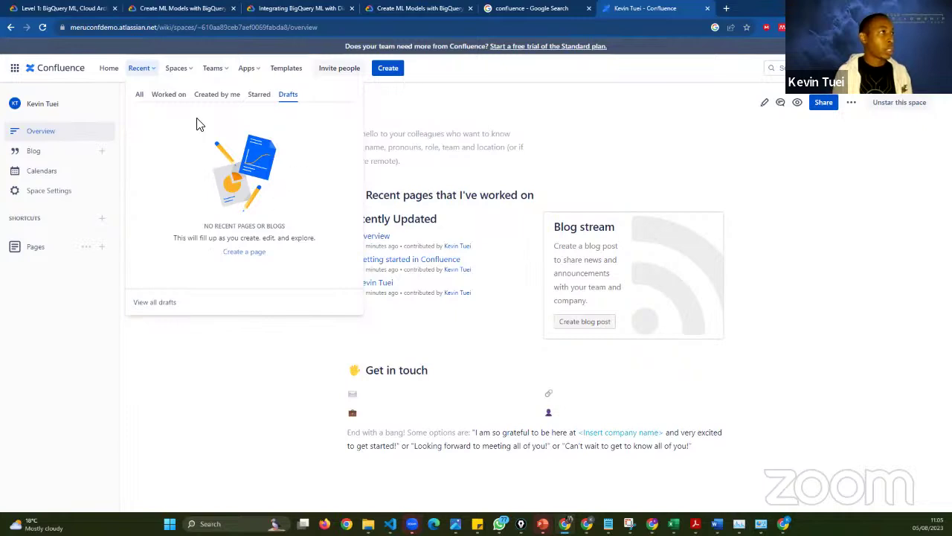
left_click(147, 30)
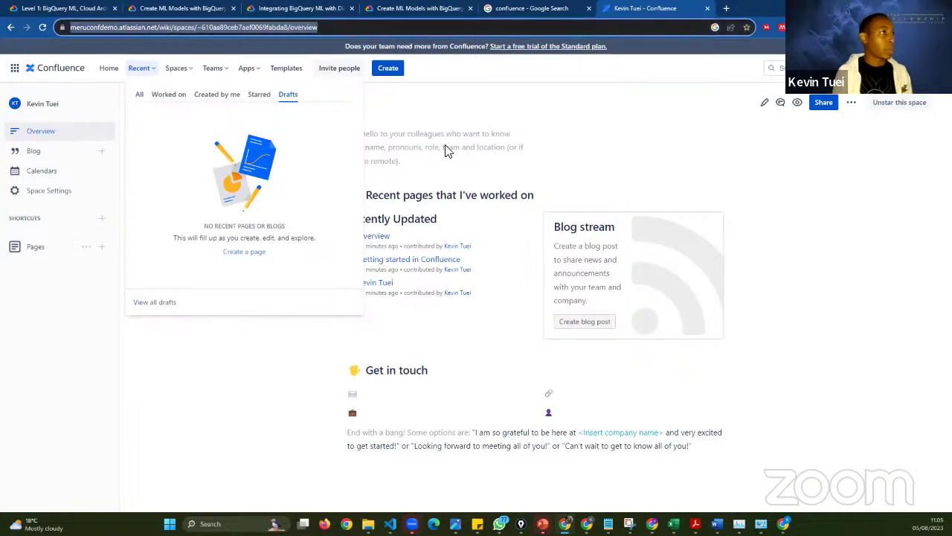
left_click(148, 76)
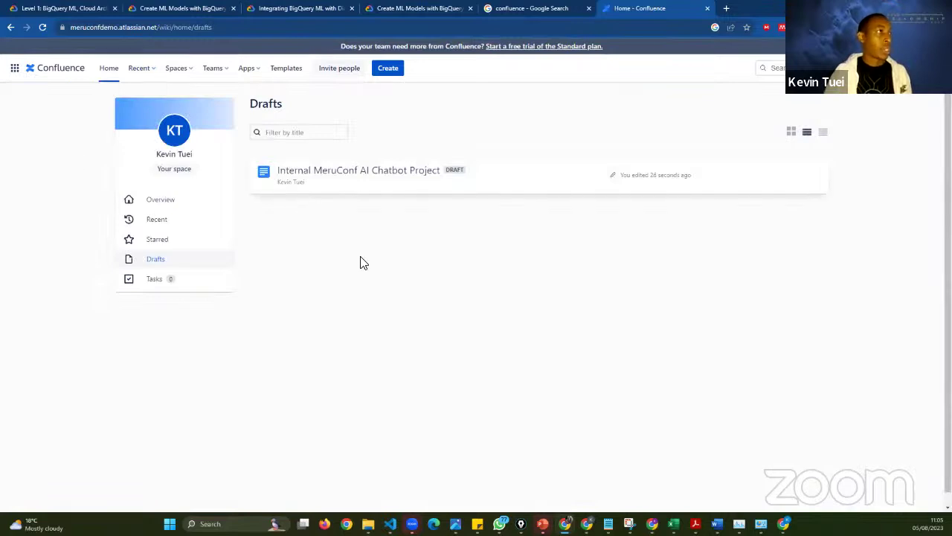
- Check Spaces and recent drafts, then reopen 'Internal MeruConf AI Chatbot Project' from Drafts
left_click(181, 71)
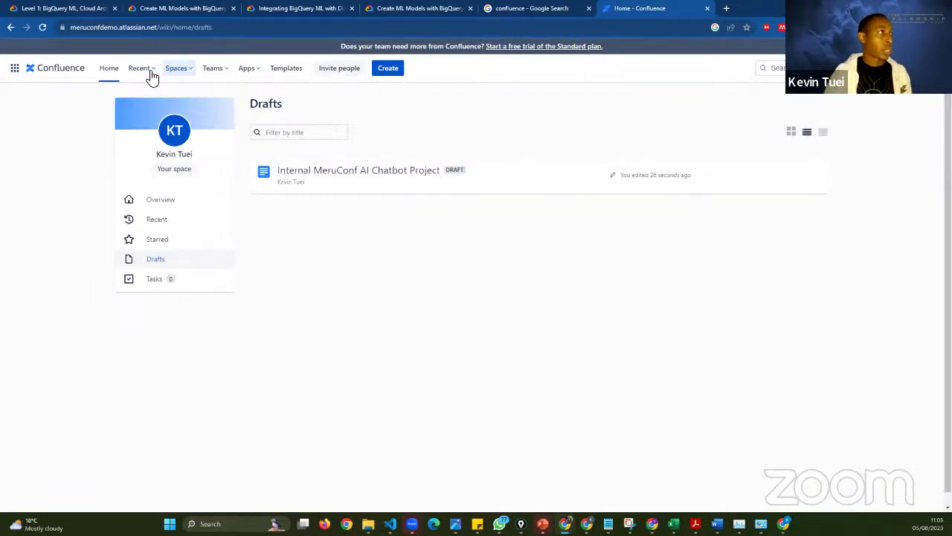
left_click(148, 74)
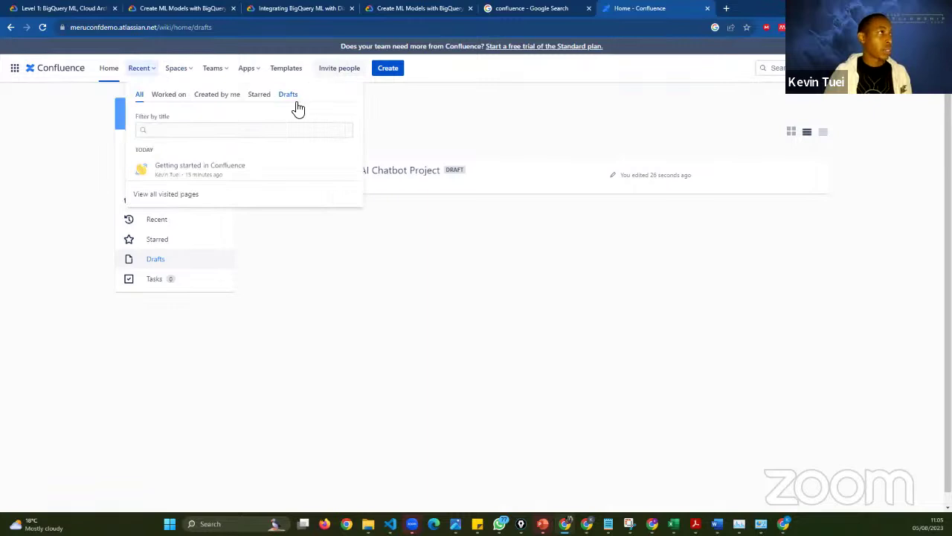
left_click(292, 101)
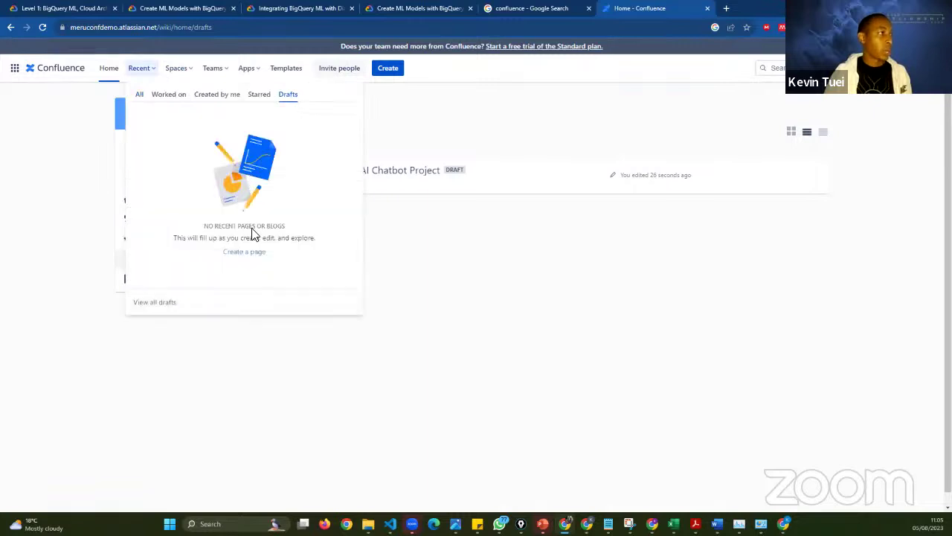
left_click(376, 193)
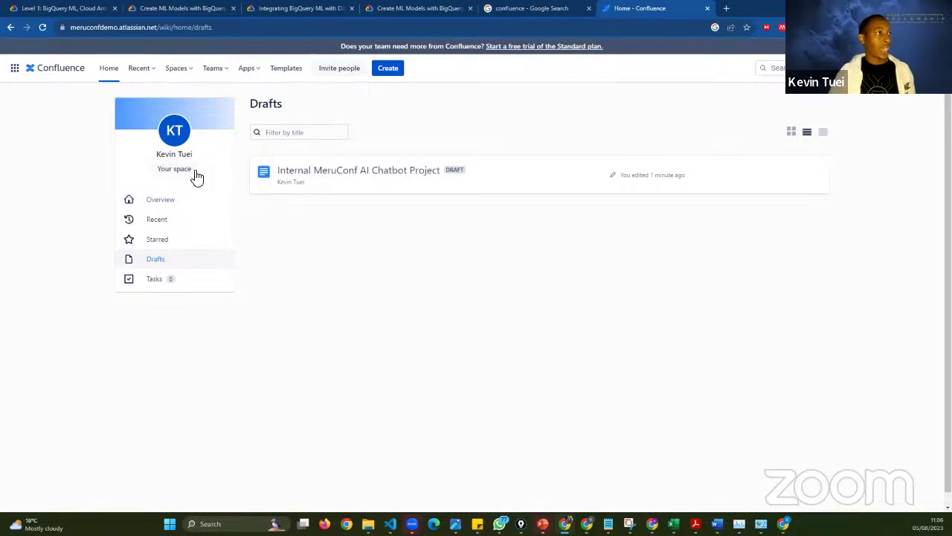
left_click_drag(200, 176, 144, 185)
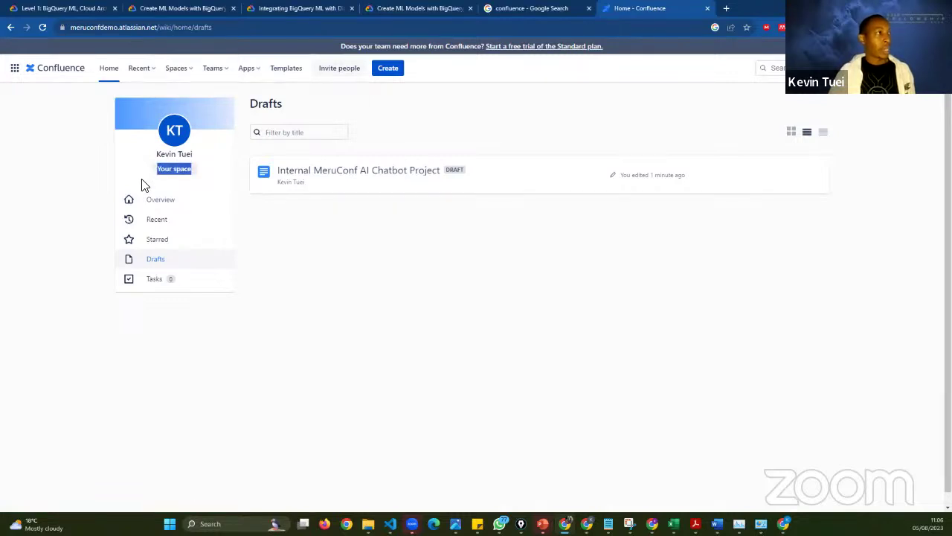
left_click(188, 76)
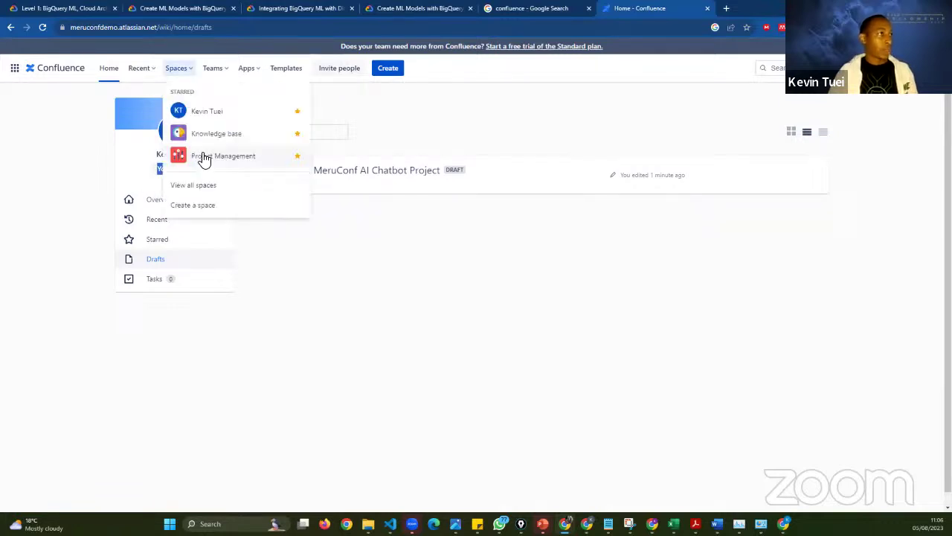
left_click(562, 191)
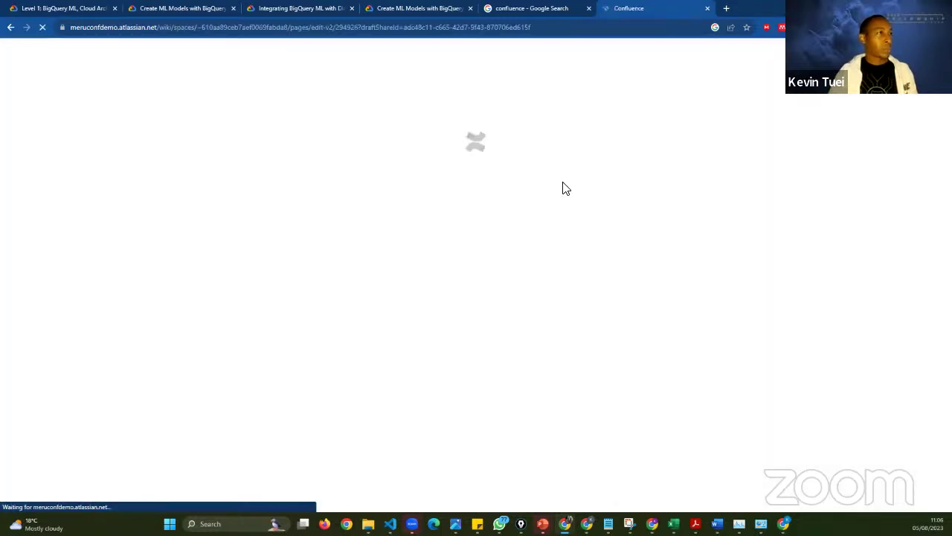
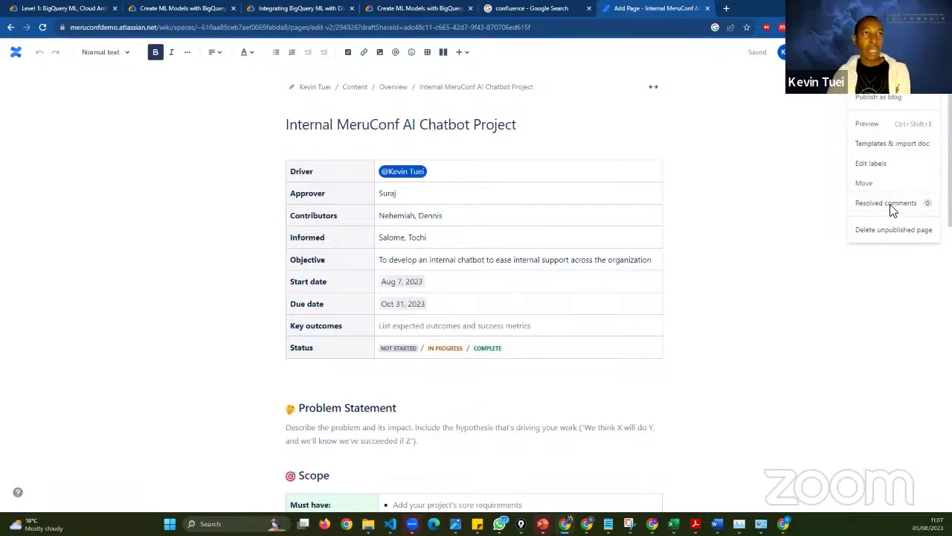
- Invite the teammate to edit the Internal MeruConf AI Chatbot Project page with the message 'Welcome'
left_click(449, 82)
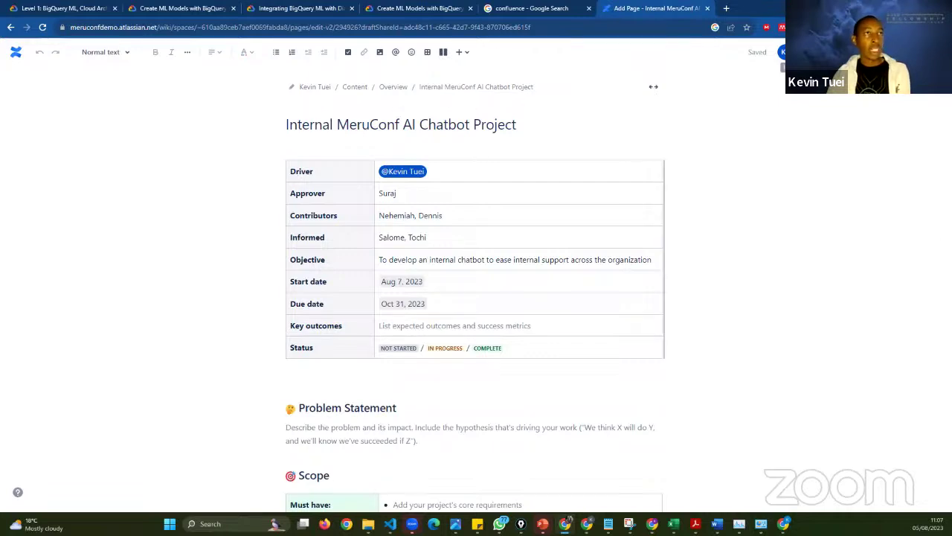
left_click(804, 52)
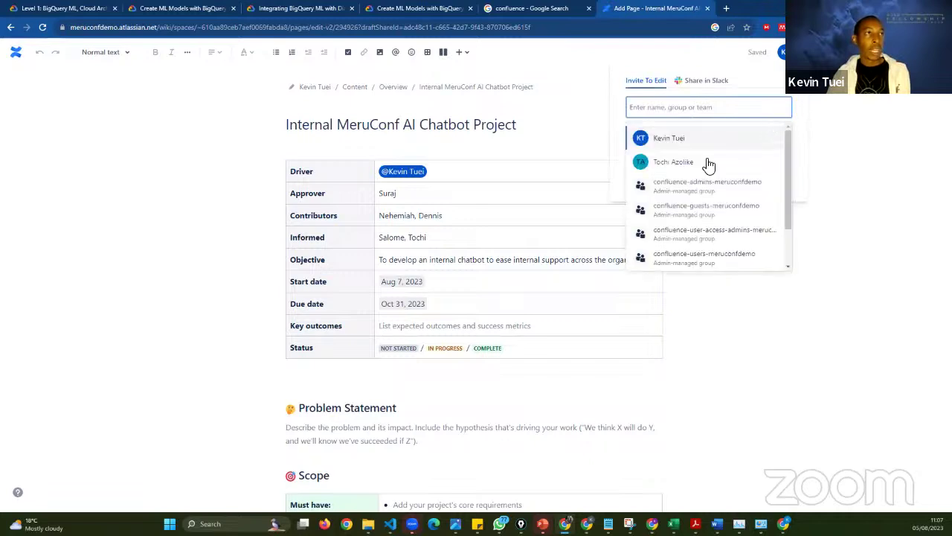
left_click(712, 161)
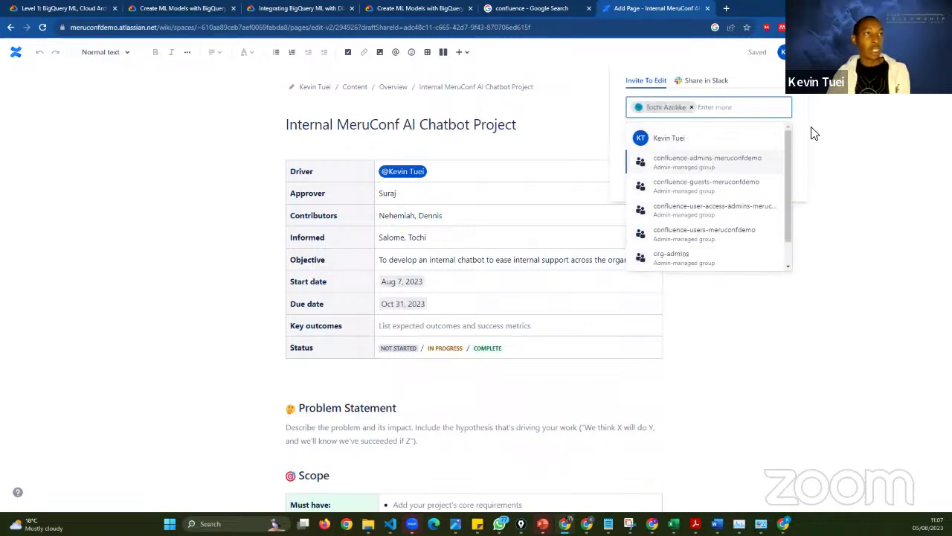
key("Escape")
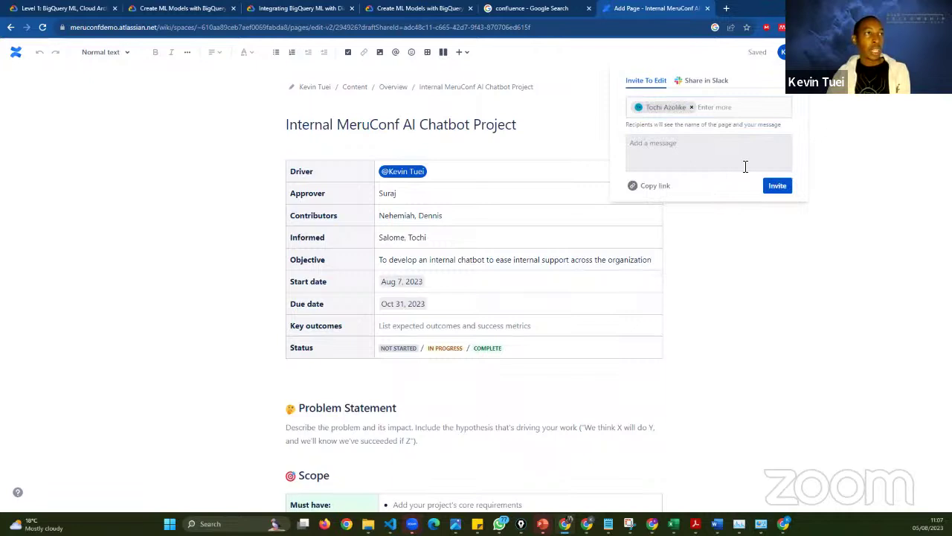
left_click(732, 156)
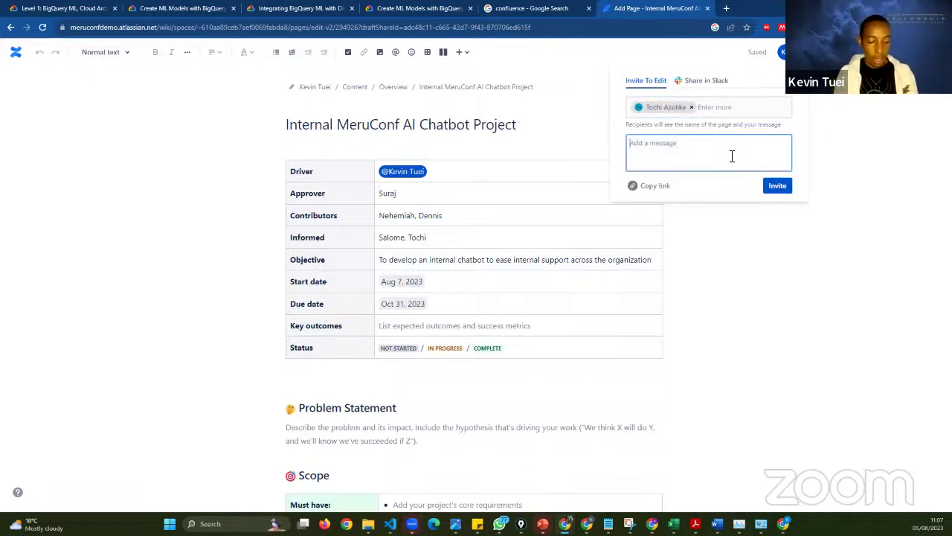
type("Welcome")
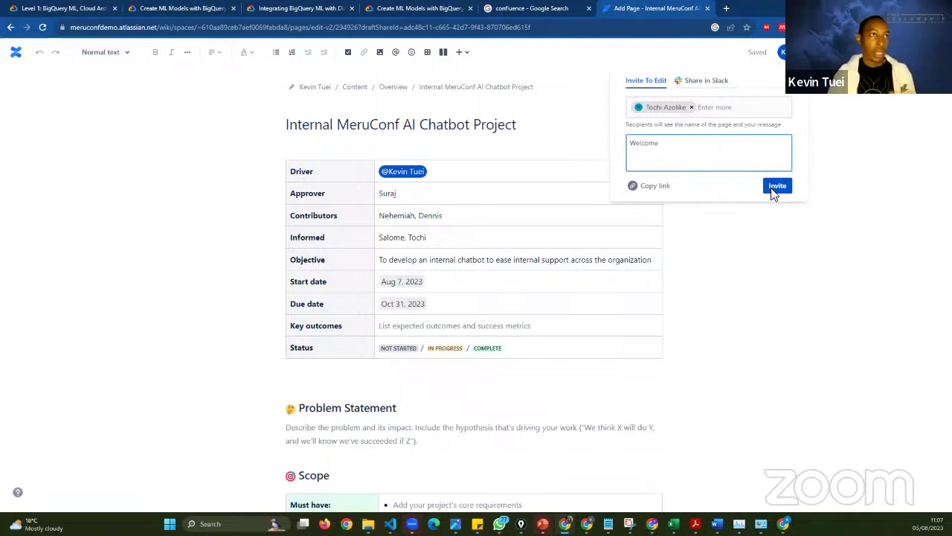
left_click(777, 185)
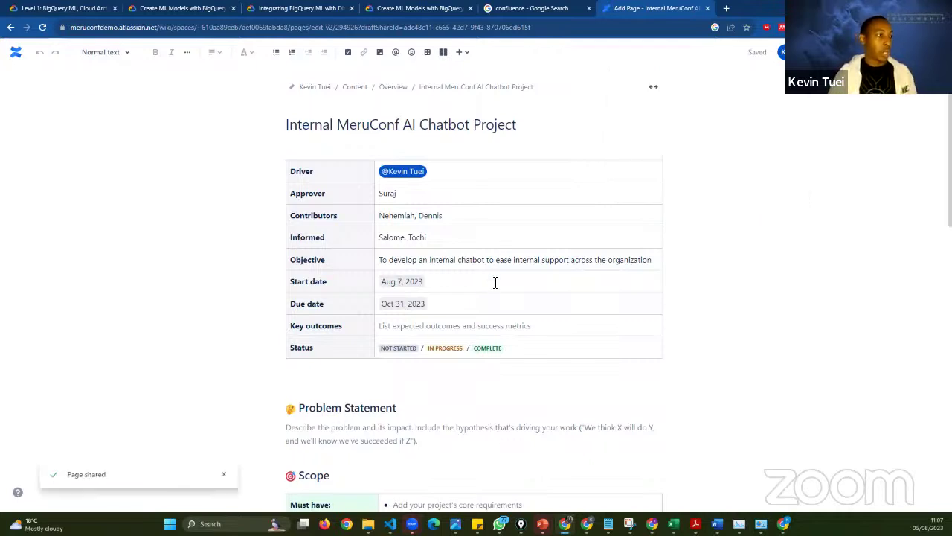
- Move the second contributor's name from the Contributors row into the Informed row
scroll(450, 212, "down", 1)
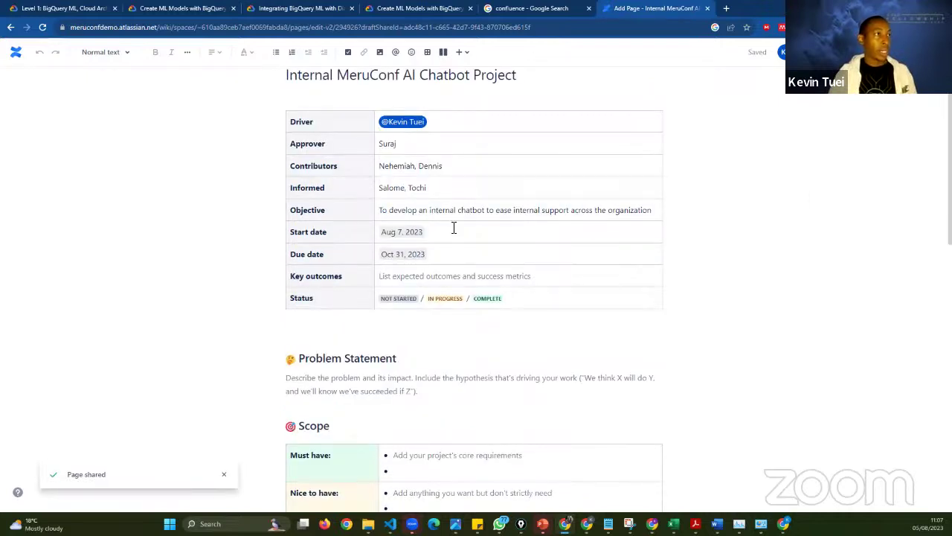
left_click(342, 241)
scroll(392, 230, "up", 1)
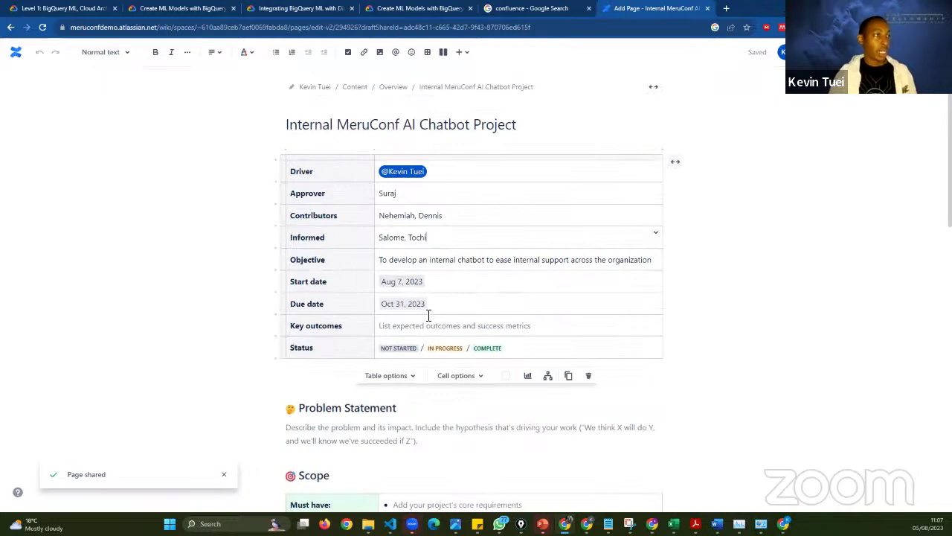
scroll(427, 315, "down", 3)
scroll(417, 283, "up", 2)
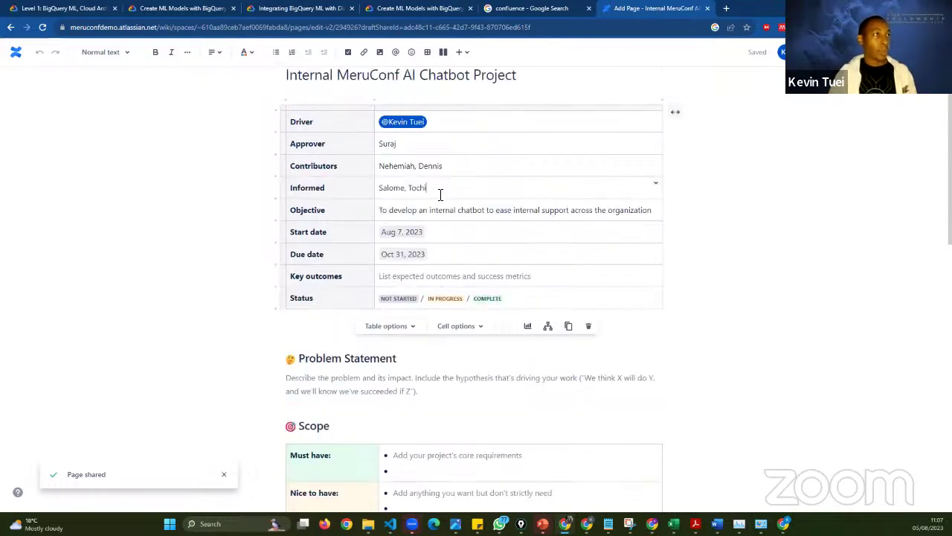
double_click(413, 188)
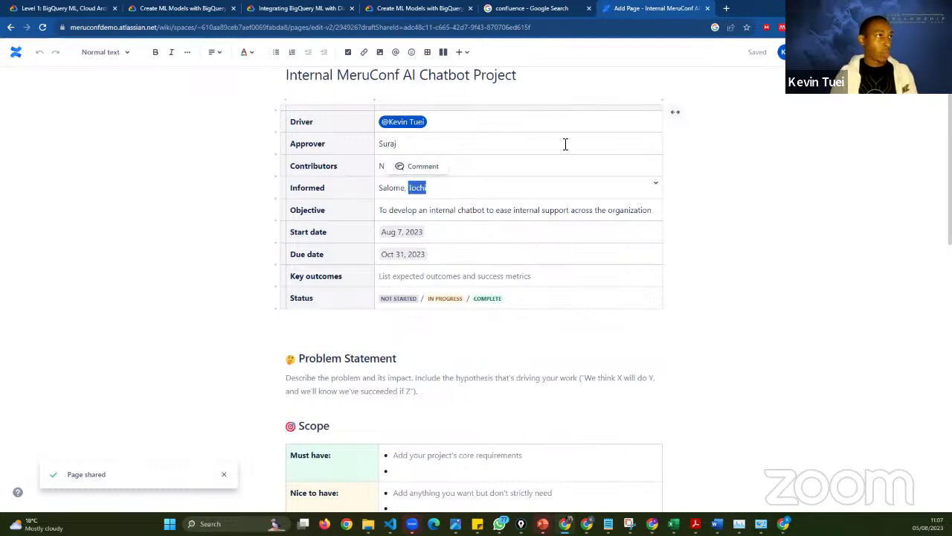
left_click(443, 168)
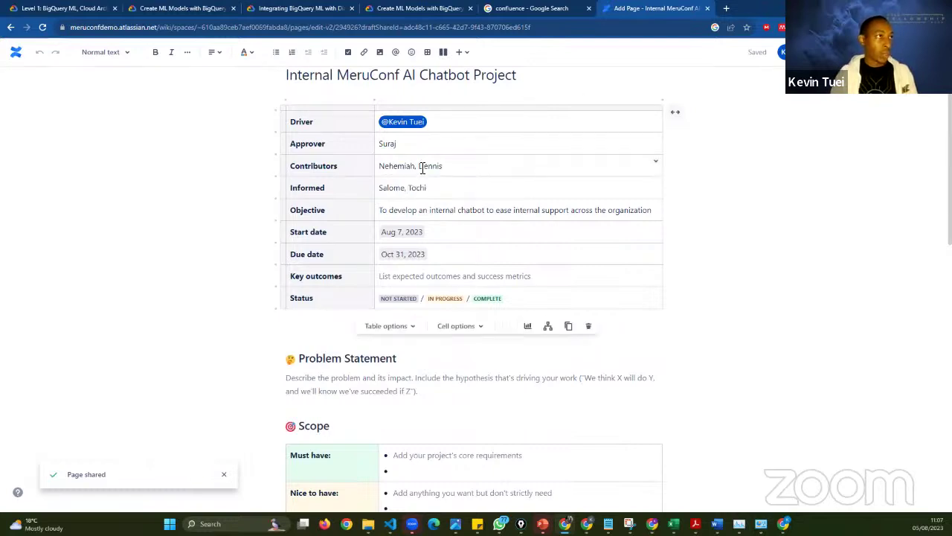
double_click(426, 166)
left_click_drag(432, 166, 427, 188)
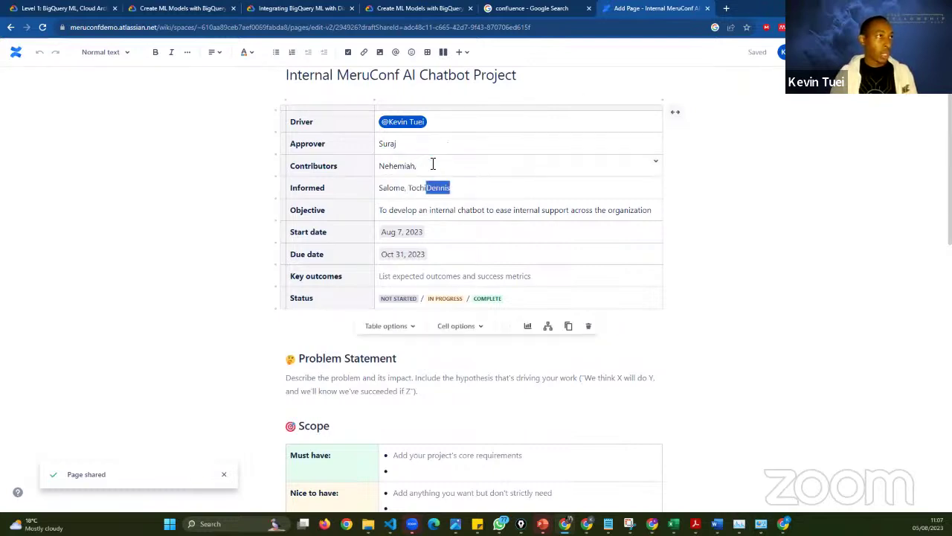
left_click(431, 165)
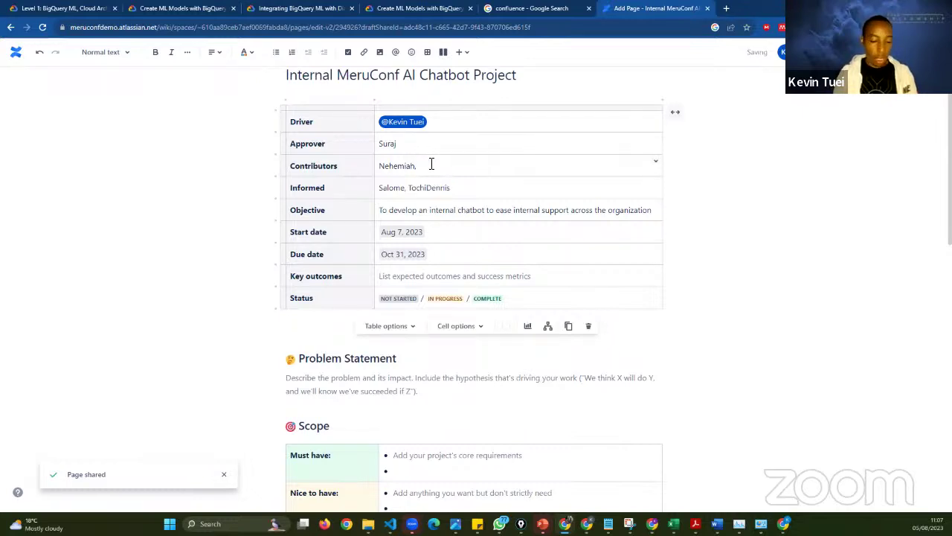
type("@ ")
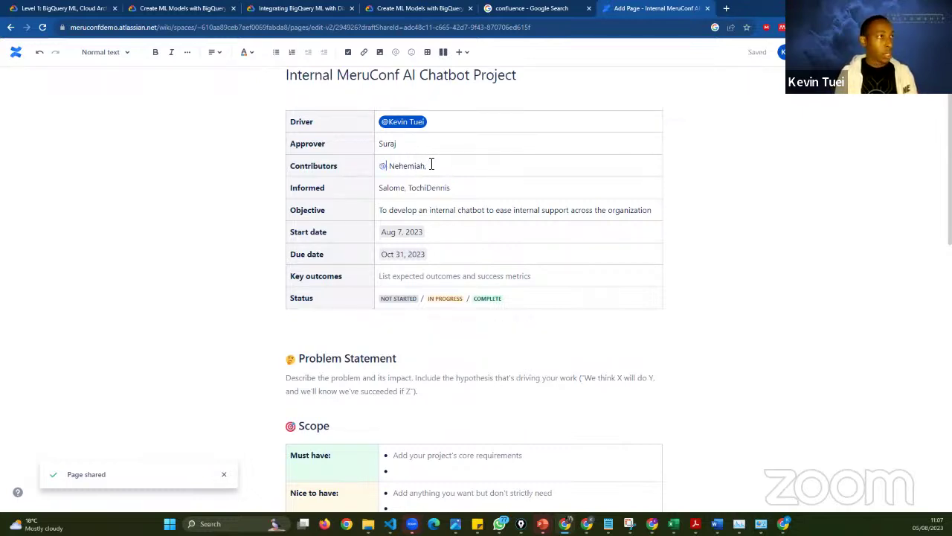
type("to")
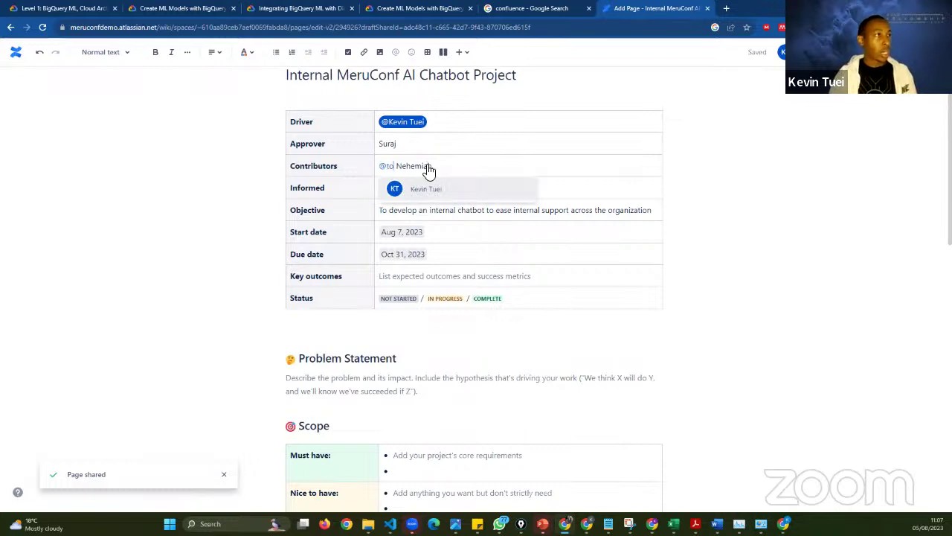
key("Return")
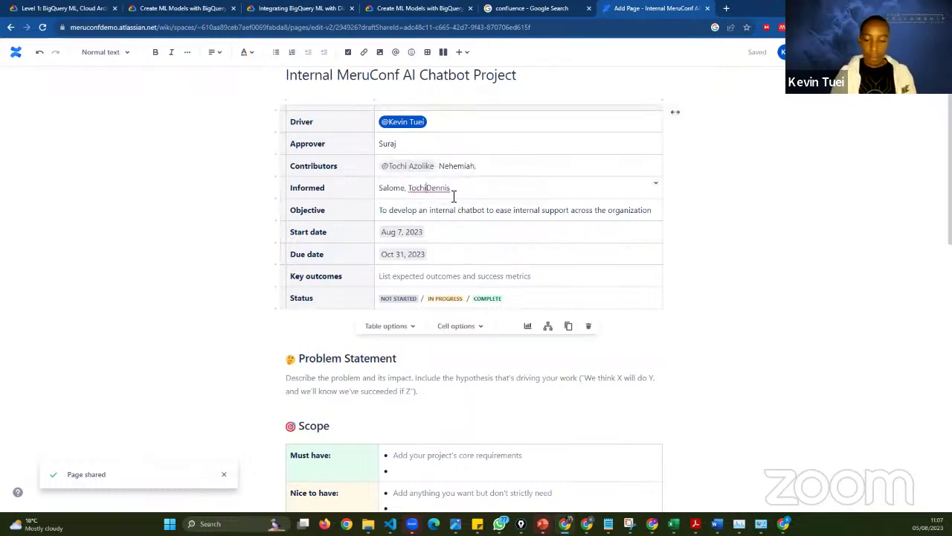
key("BackSpace")
key("BackSpace")
key("BackSpace")
key("BackSpace")
key("BackSpace")
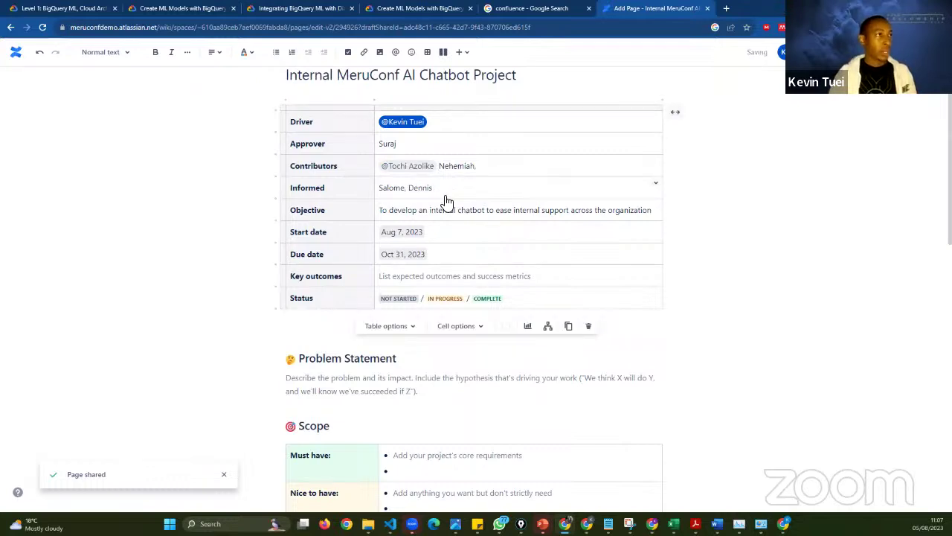
scroll(543, 355, "down", 2)
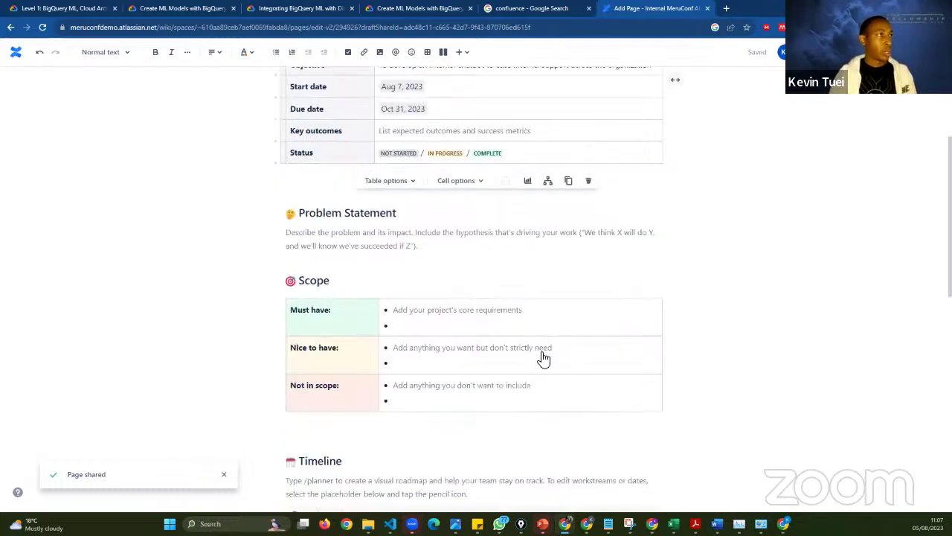
- Exit the draft project page from the Key outcomes cell and return to the space Overview
scroll(223, 270, "up", 3)
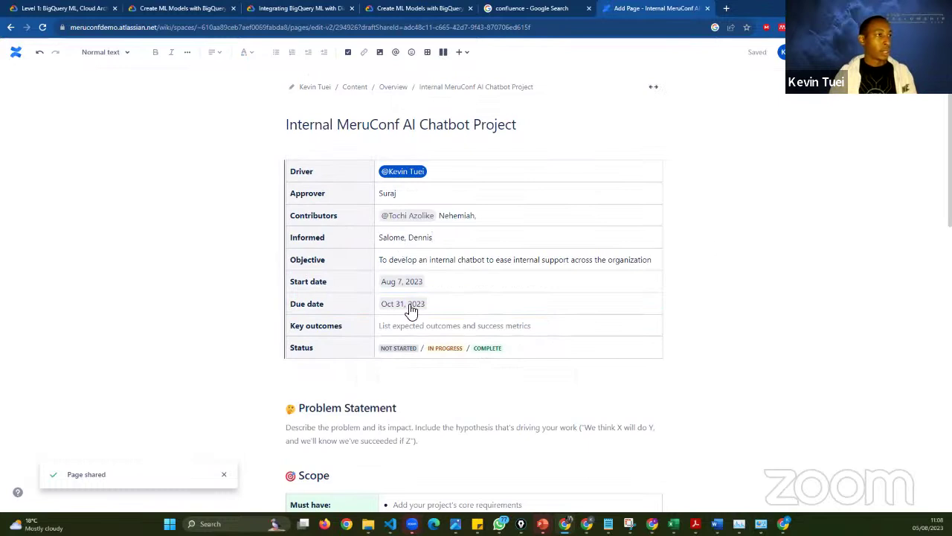
scroll(410, 307, "down", 3)
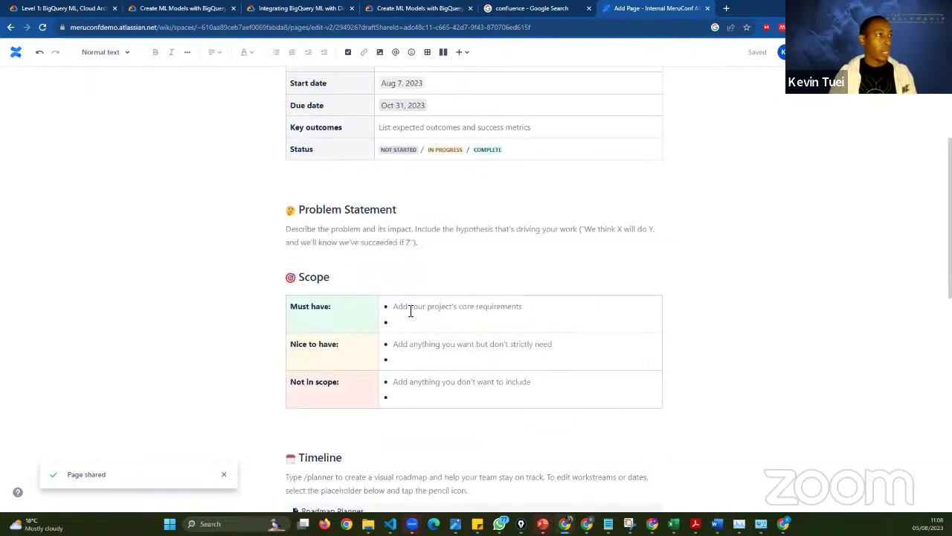
scroll(410, 311, "up", 2)
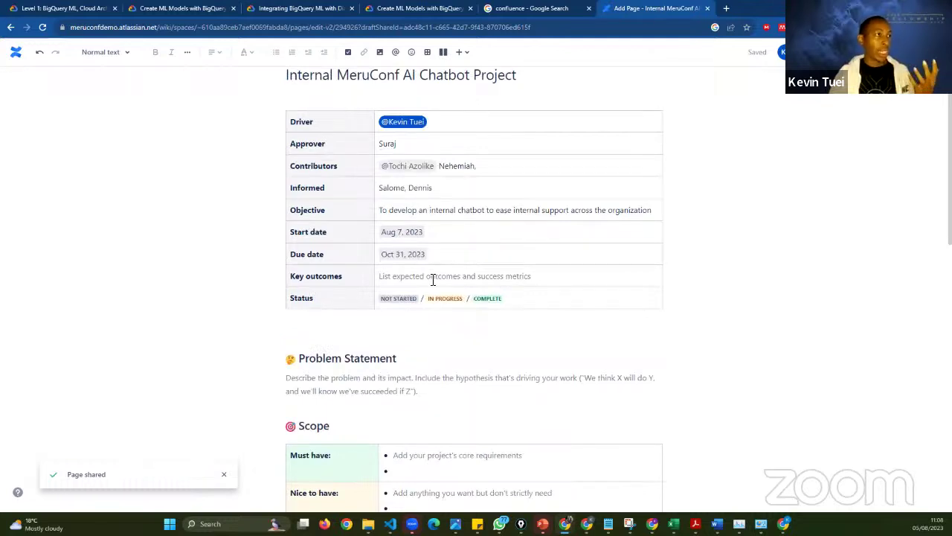
left_click(433, 279)
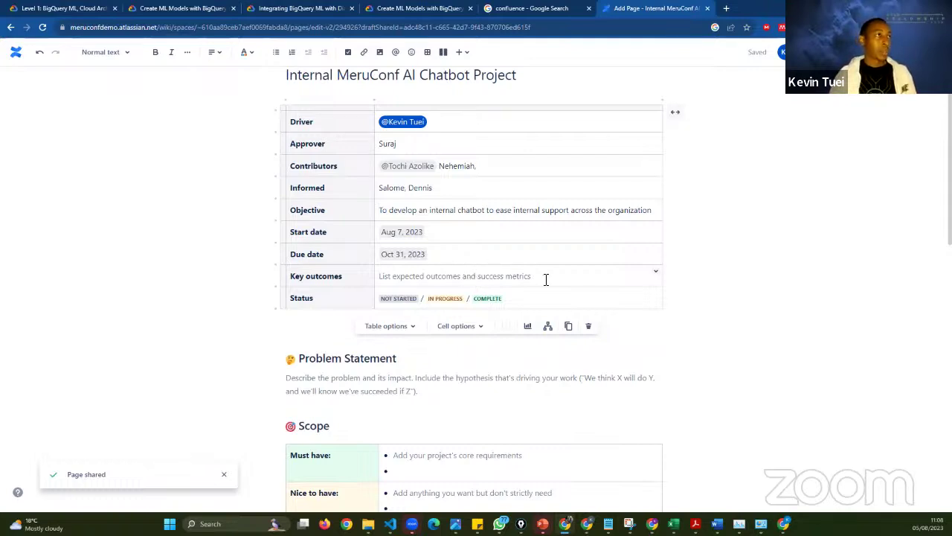
scroll(290, 272, "up", 1)
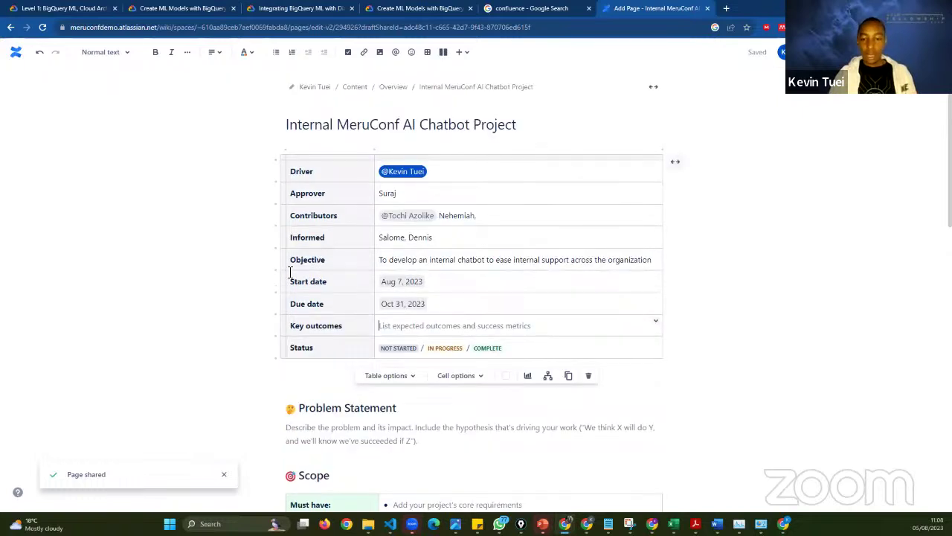
left_click(379, 325)
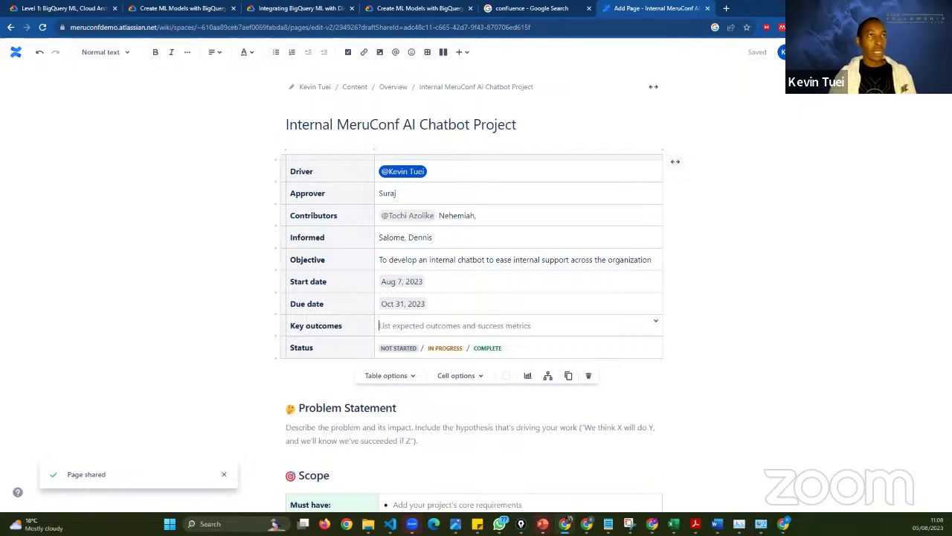
left_click(901, 52)
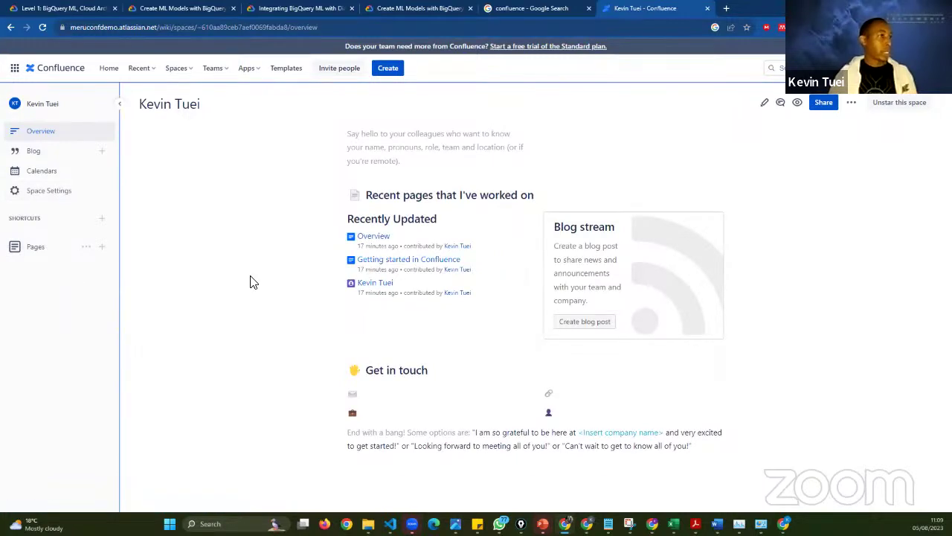
- Switch to the Project Management space from the Spaces list and look over its overview page
left_click(14, 69)
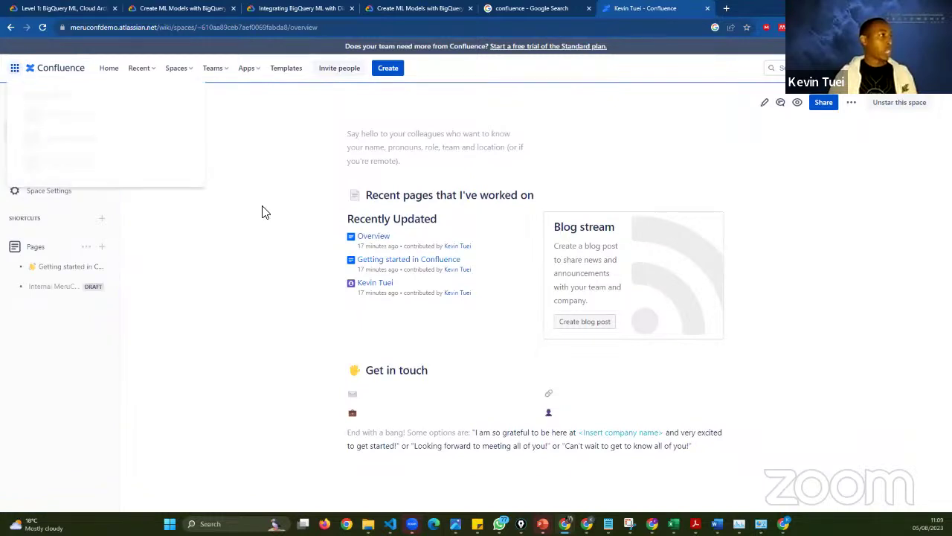
left_click(177, 68)
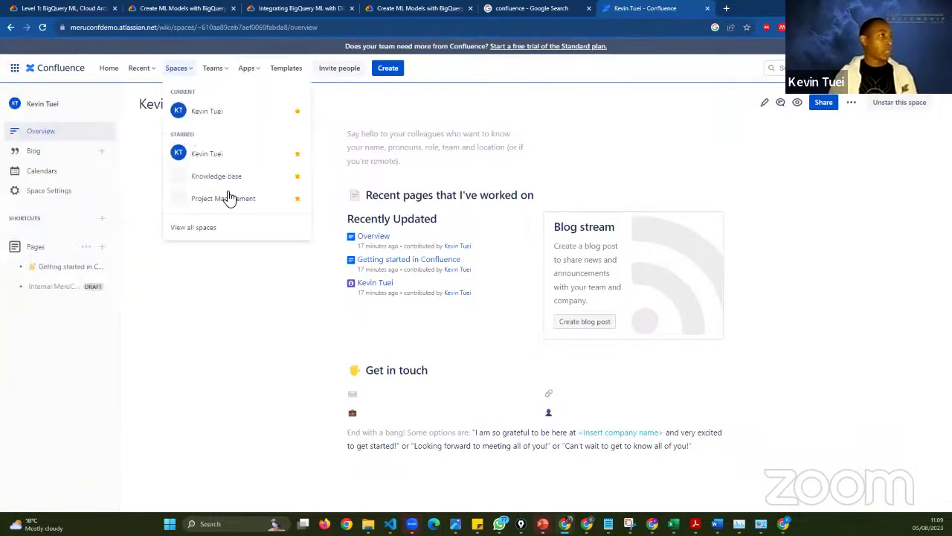
left_click(229, 198)
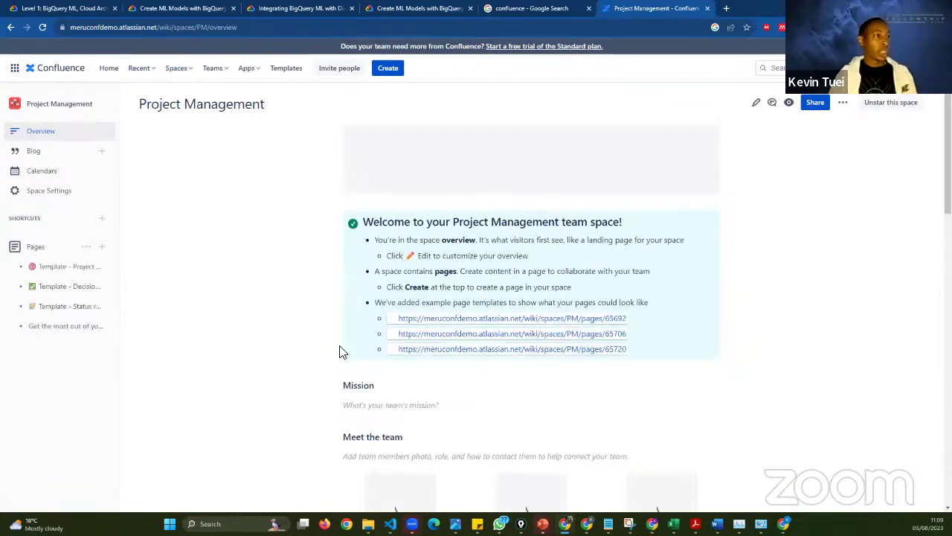
scroll(339, 349, "down", 2)
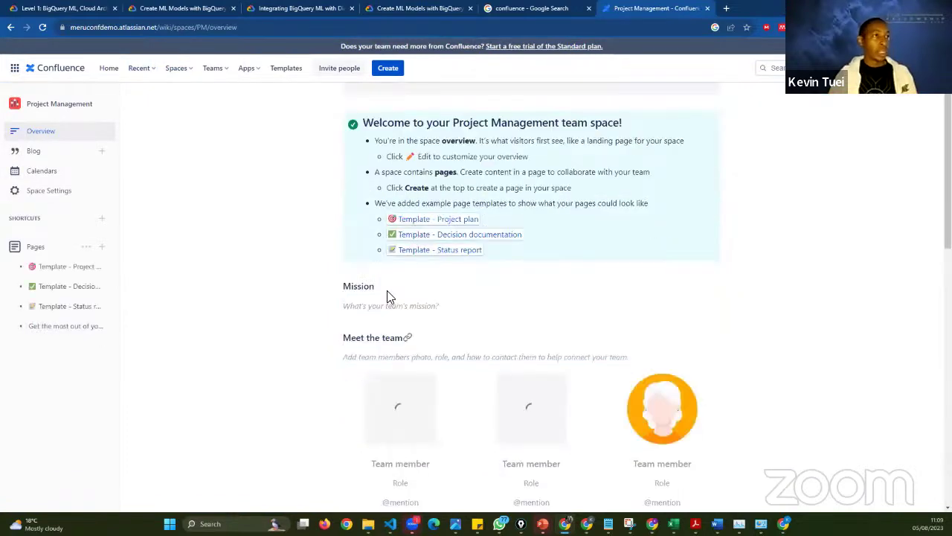
scroll(387, 292, "up", 2)
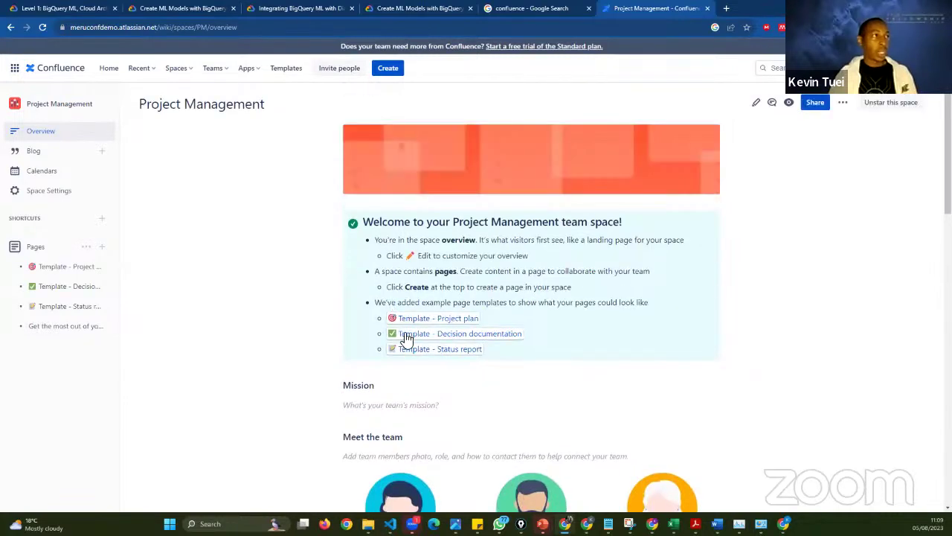
scroll(388, 290, "down", 3)
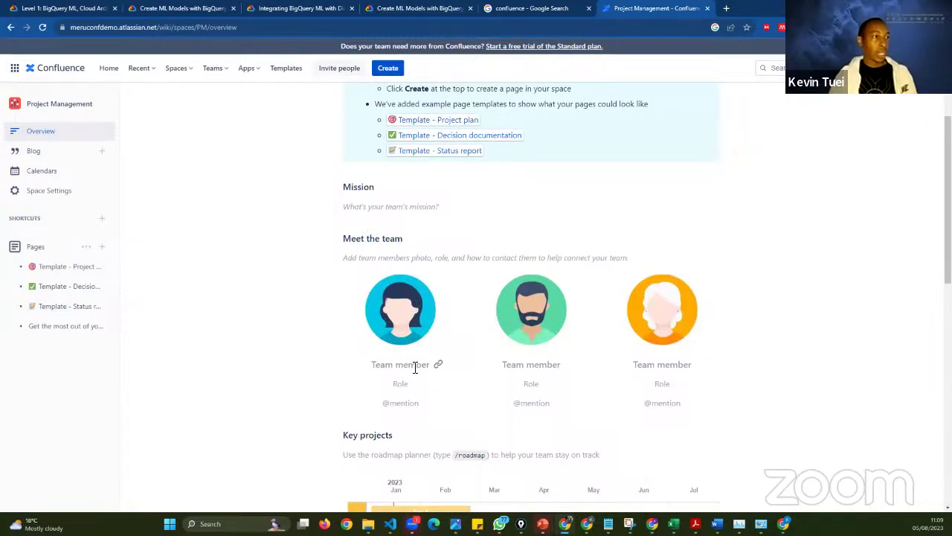
scroll(603, 206, "up", 3)
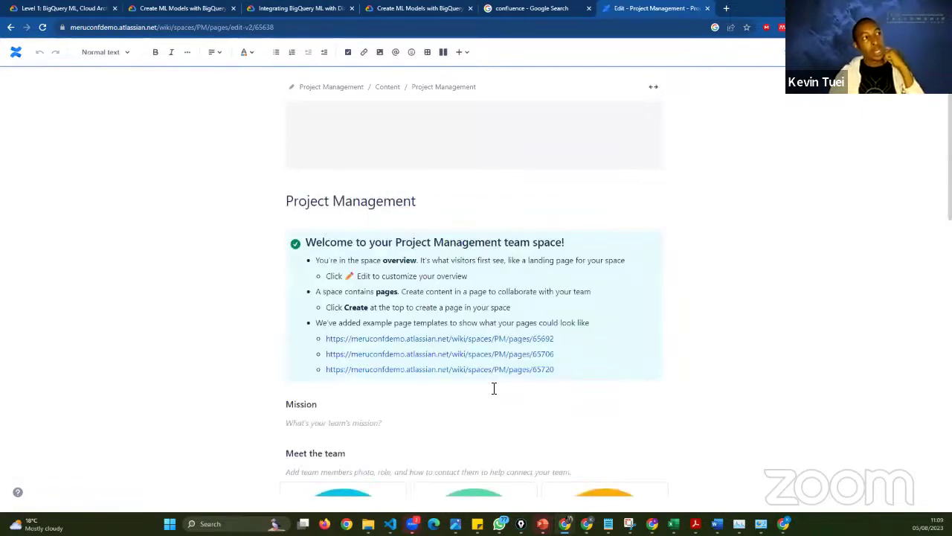
- Enter the space owner's name and the role 'PM Lead' in the first team card
scroll(355, 365, "down", 3)
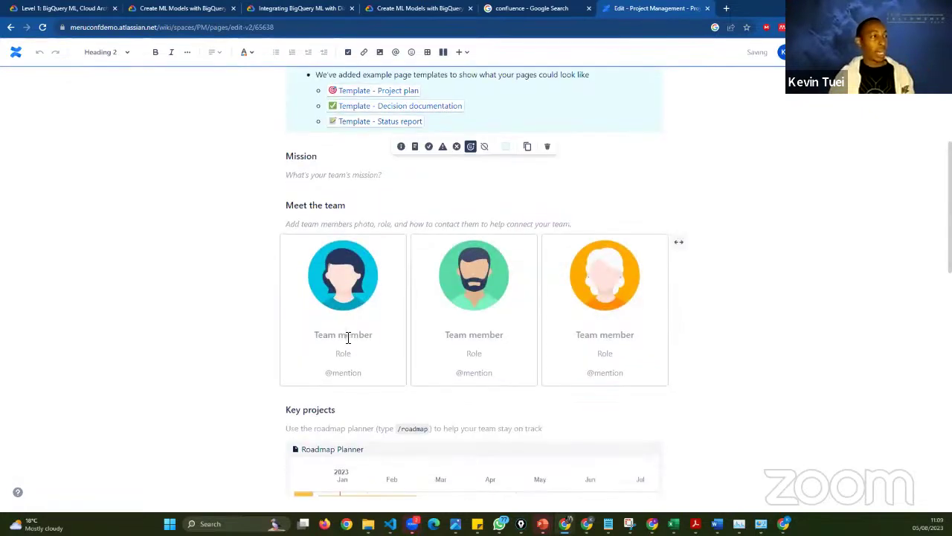
left_click(347, 337)
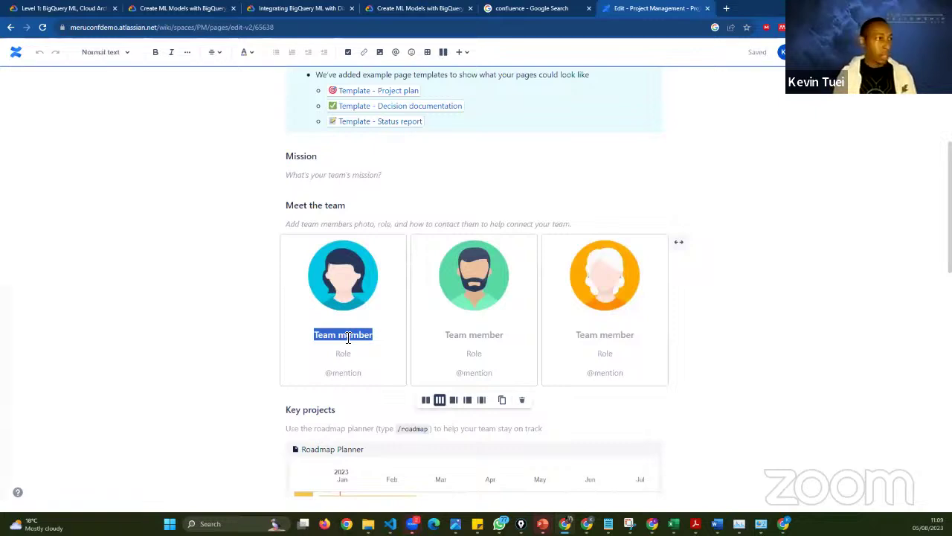
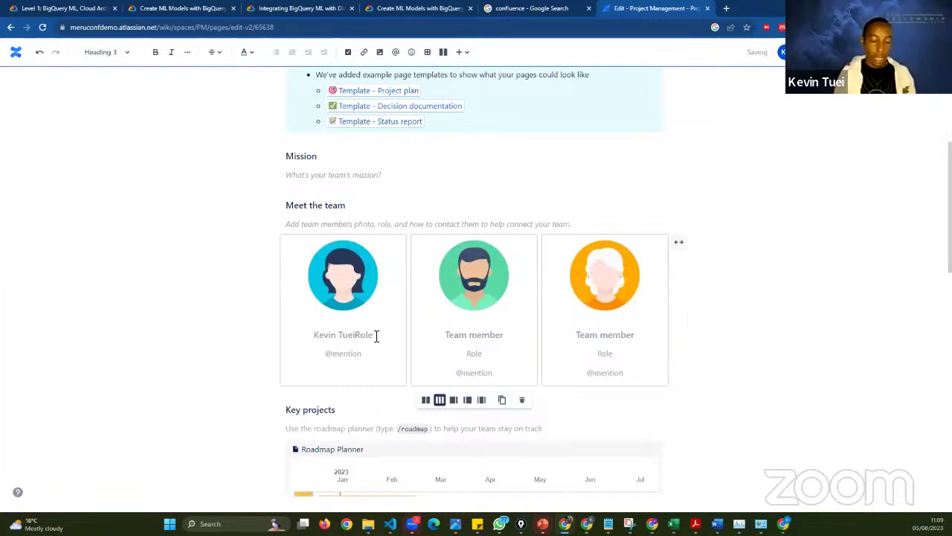
key("Return")
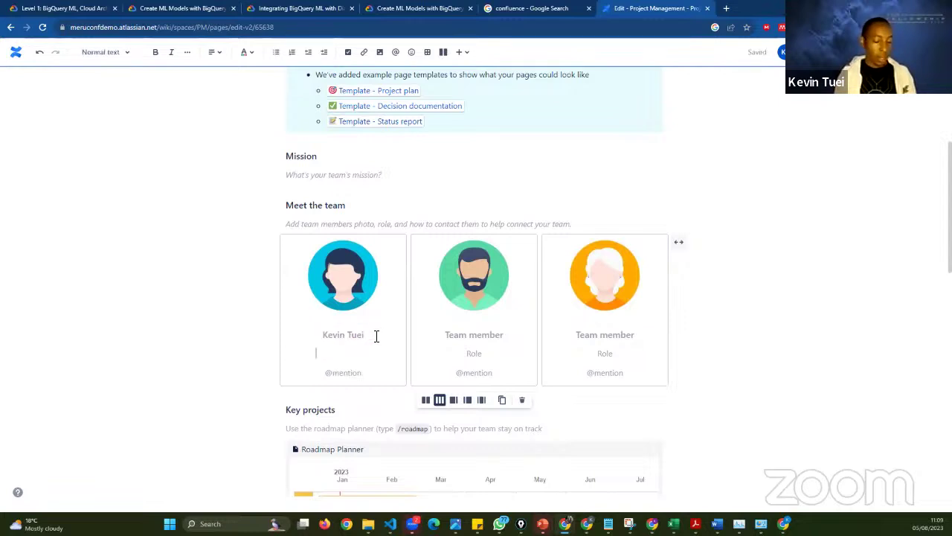
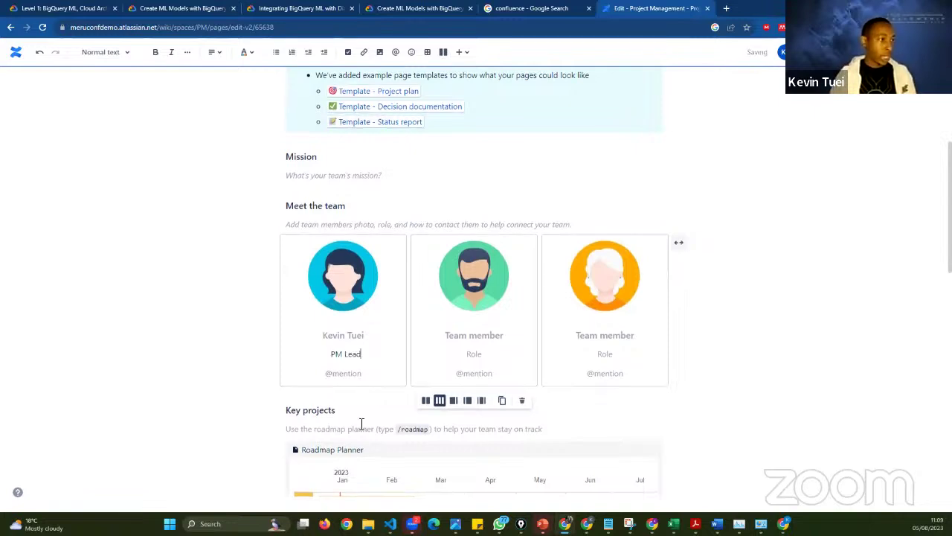
scroll(360, 424, "up", 1)
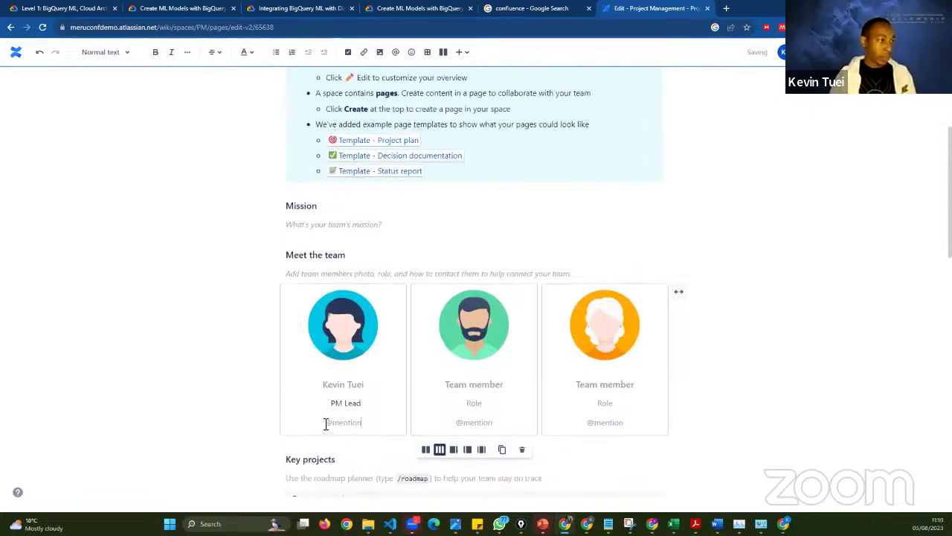
double_click(326, 423)
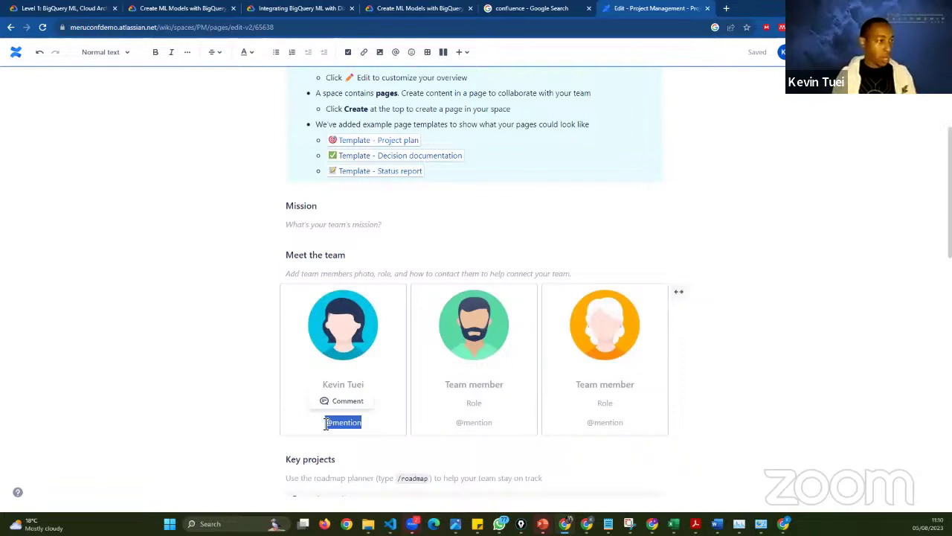
type("@")
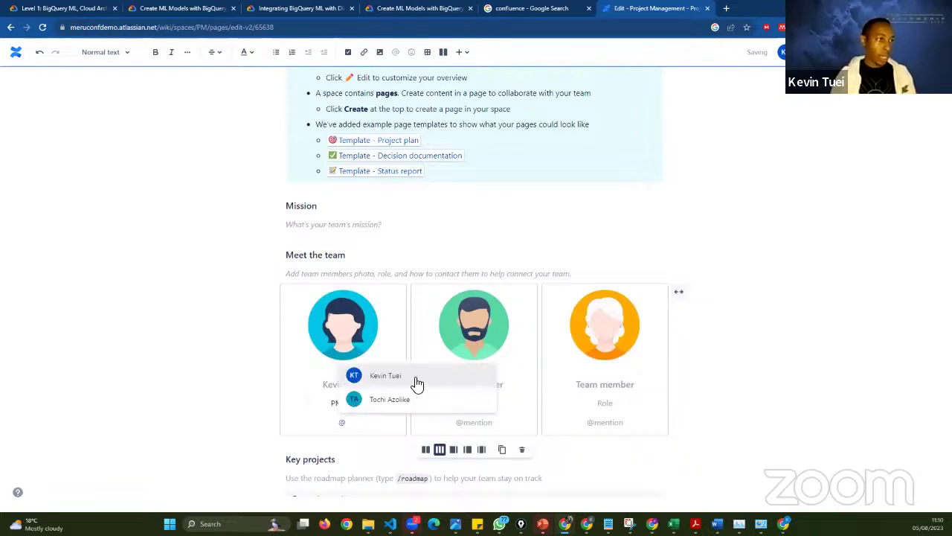
left_click(496, 384)
double_click(496, 384)
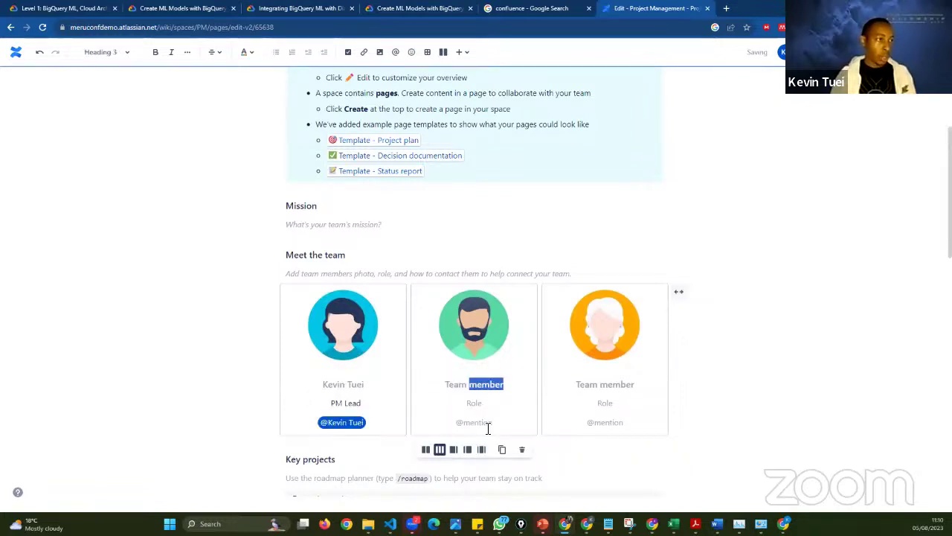
double_click(488, 422)
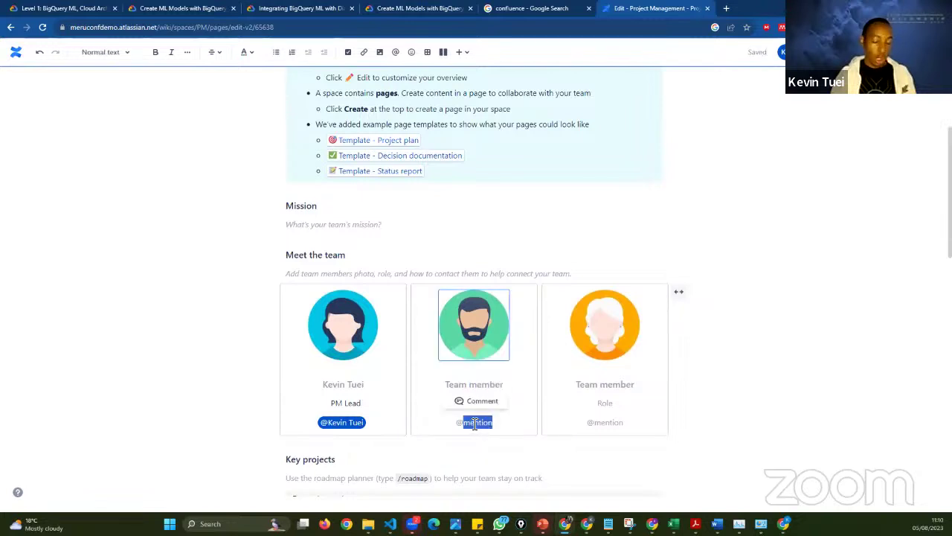
key("BackSpace")
key("BackSpace")
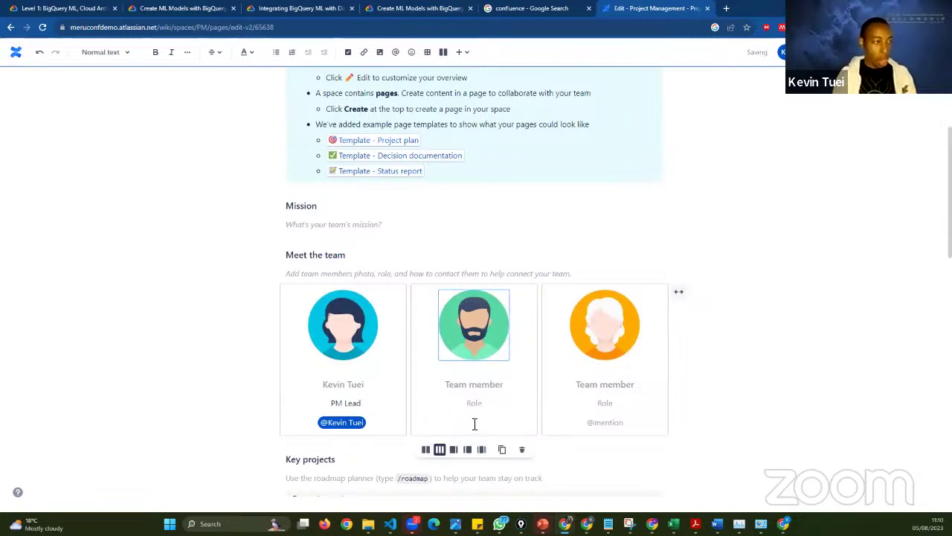
type("@")
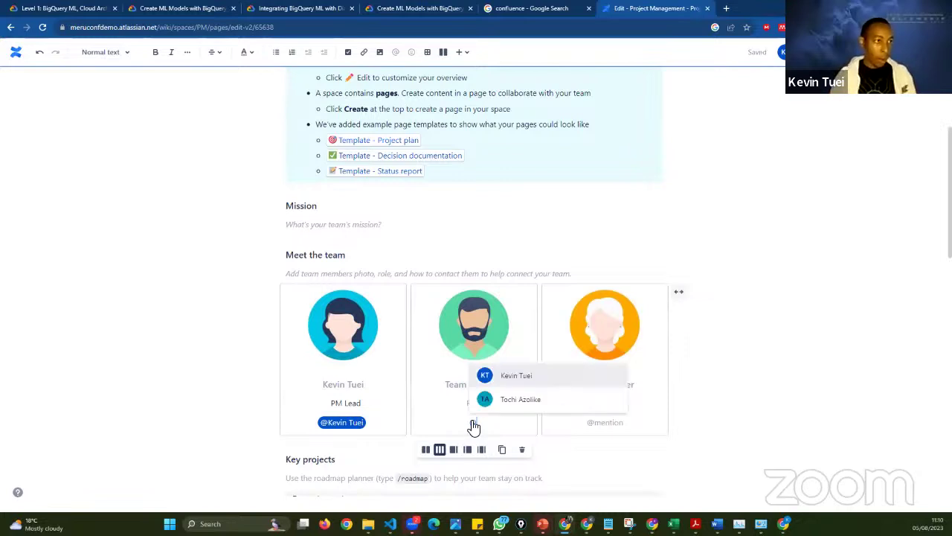
left_click(485, 392)
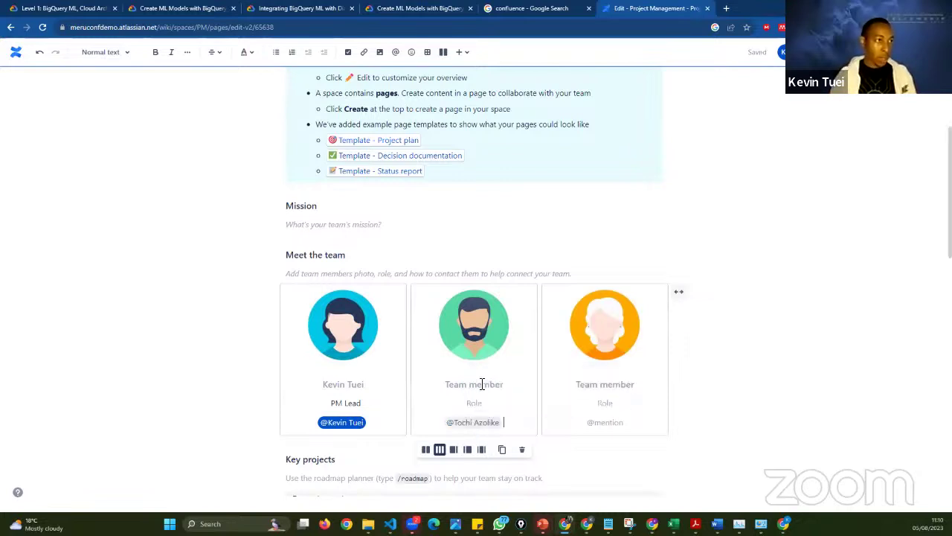
- Change the second card's name to the teammate's first name and set the role 'PM Assistant'
triple_click(482, 382)
type("Y")
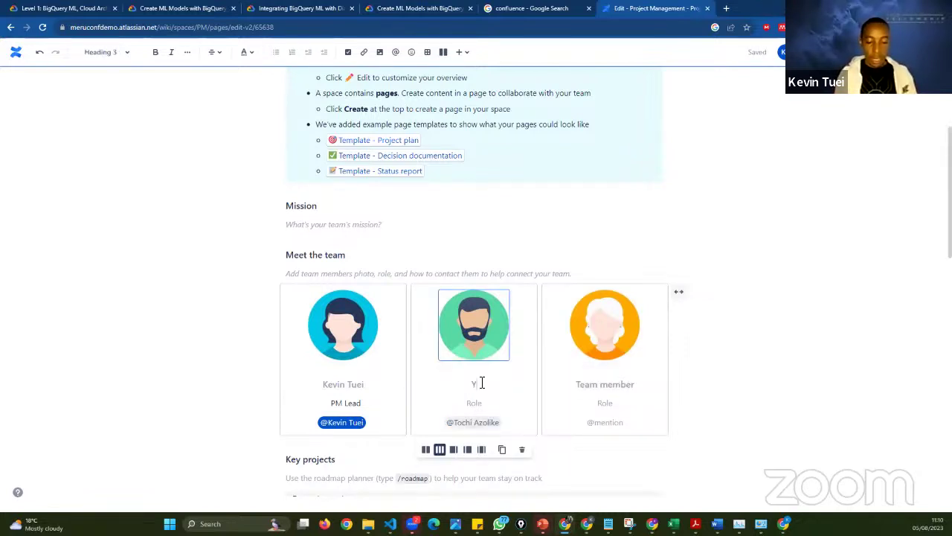
type("och")
key("BackSpace")
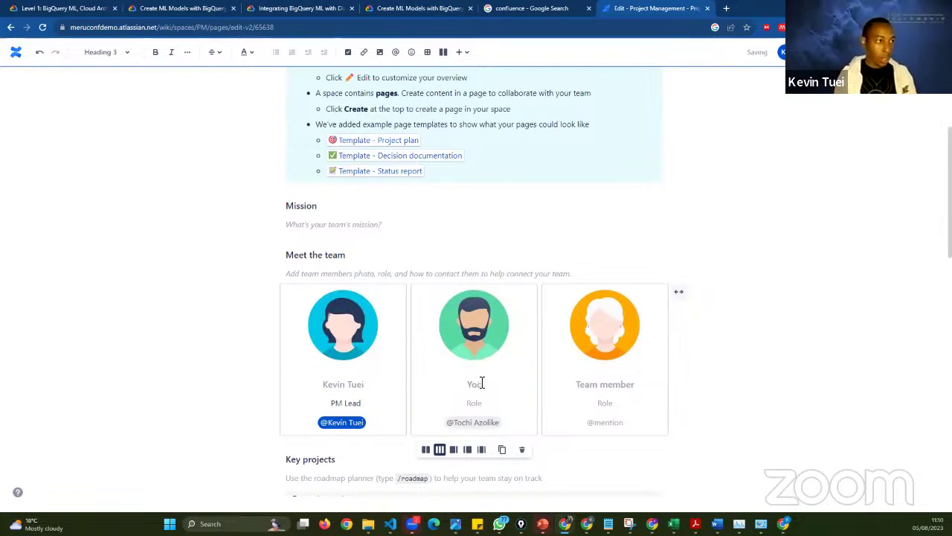
type("TYo")
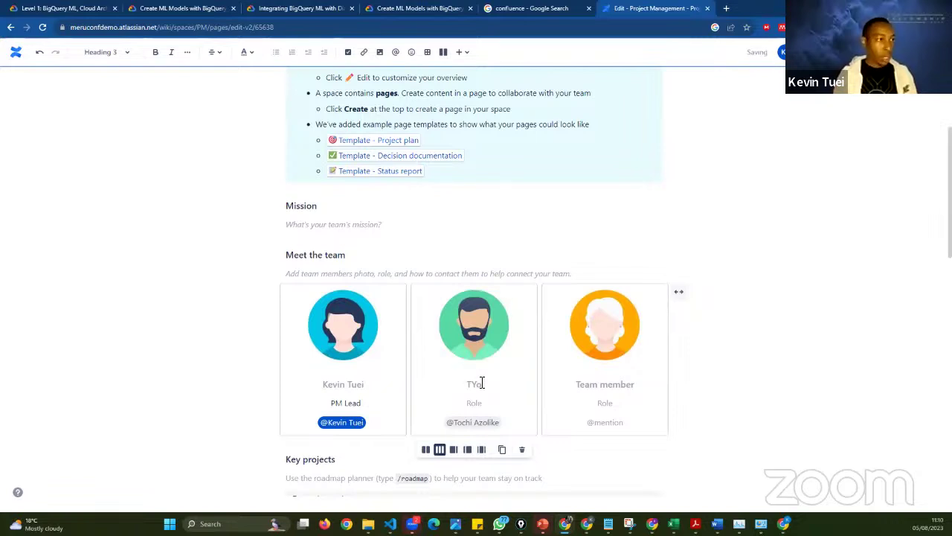
type("ch")
key("Left")
key("Left")
key("Left")
key("BackSpace")
type("i")
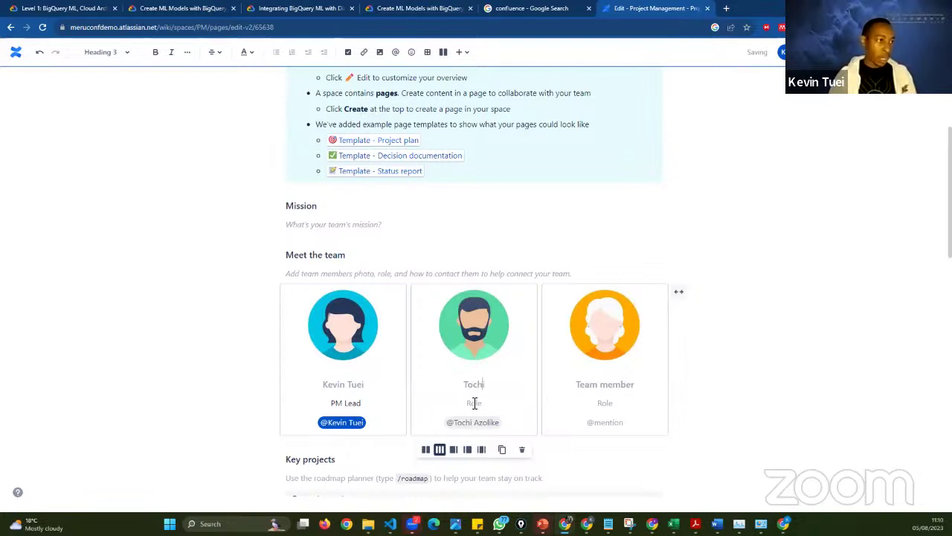
left_click(552, 405)
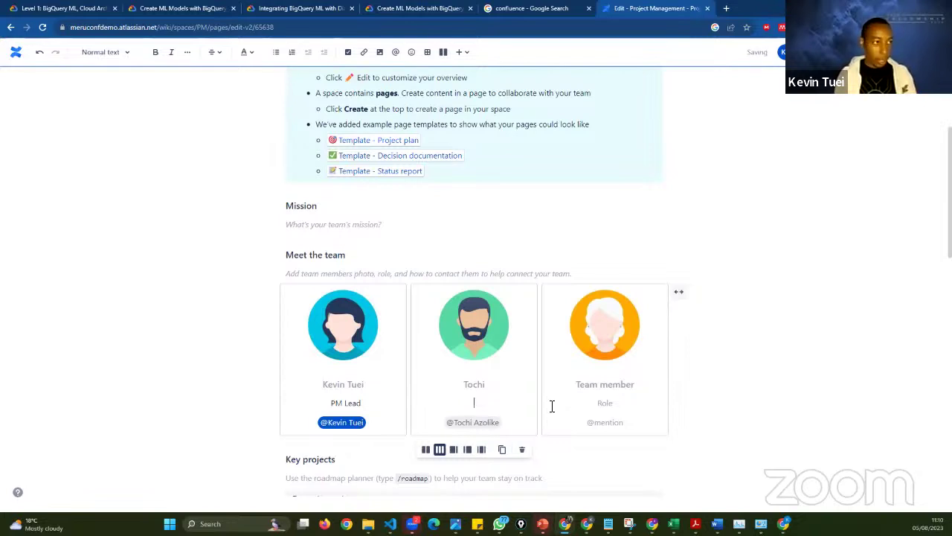
type("PM")
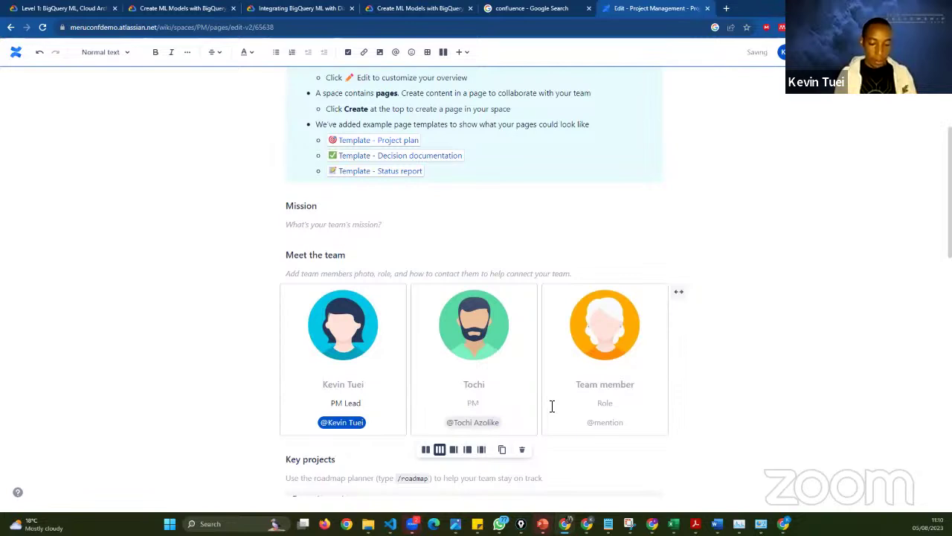
type(" Assistant")
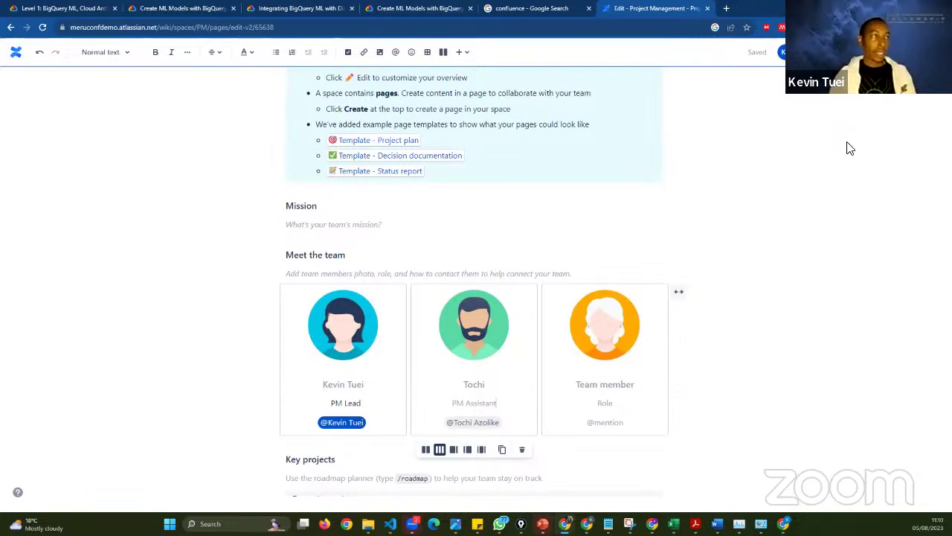
left_click(836, 178)
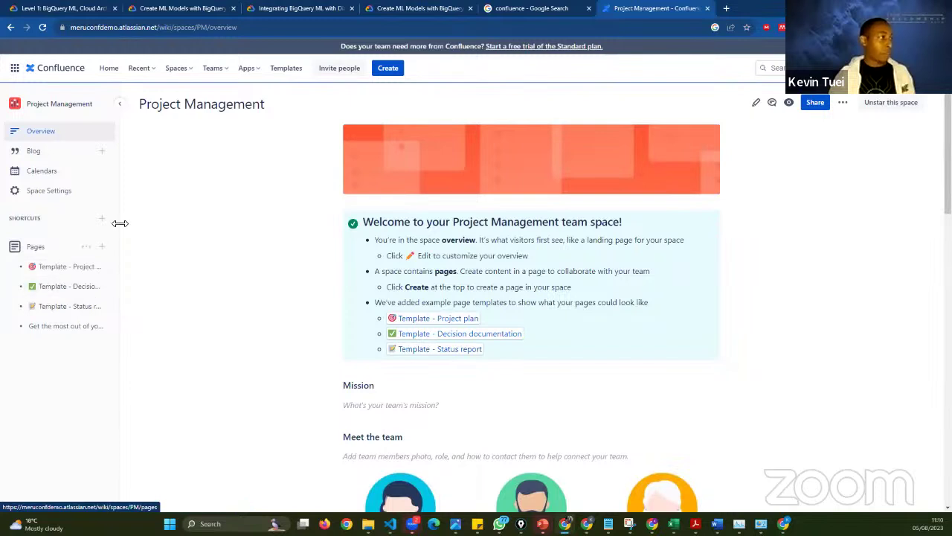
- Widen the sidebar to show full page titles and create a new page in Project Management
left_click_drag(173, 232, 216, 238)
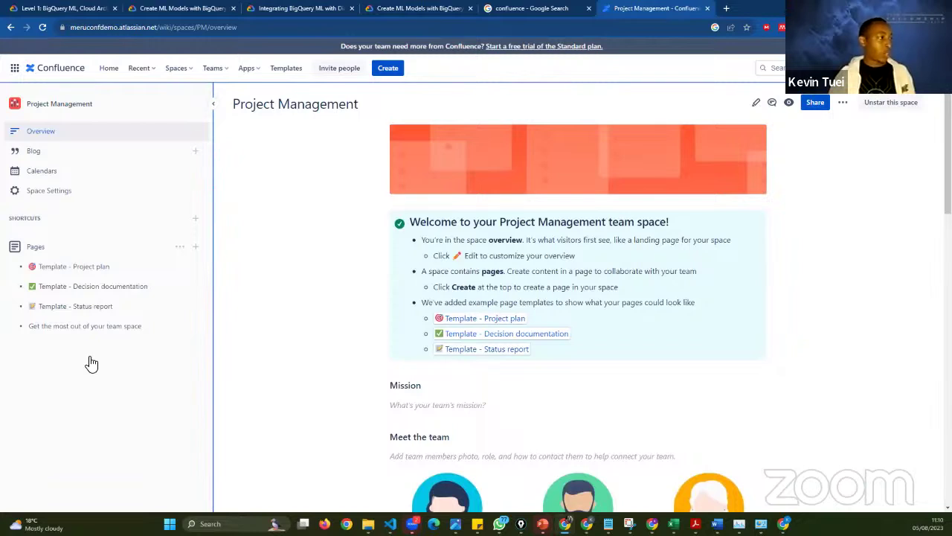
left_click(195, 248)
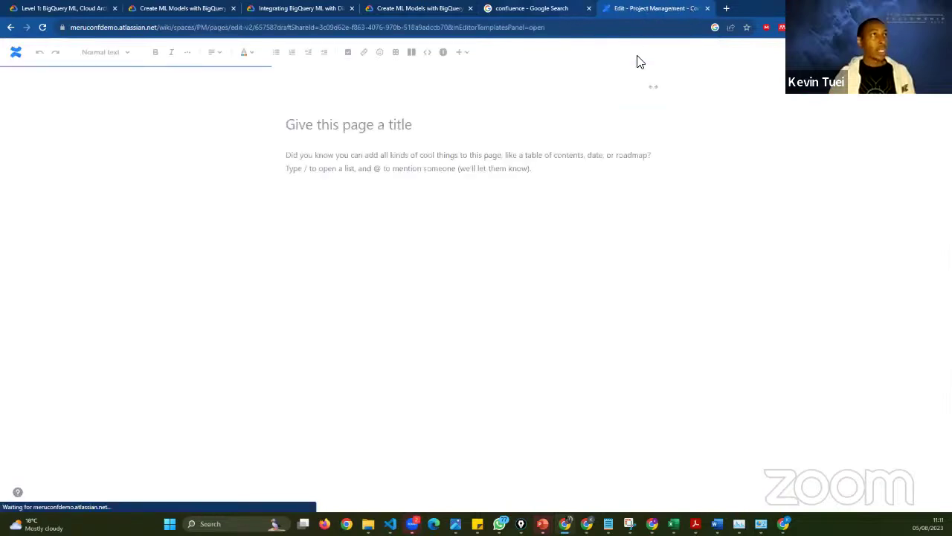
- Title the new page 'Test Page' and scroll through its onboarding template content
left_click(386, 126)
type("Test")
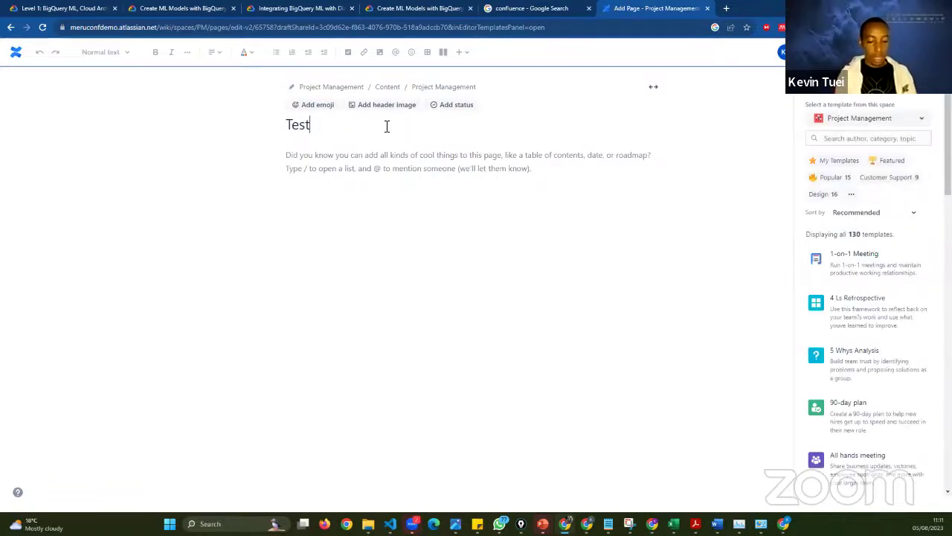
type(" Page")
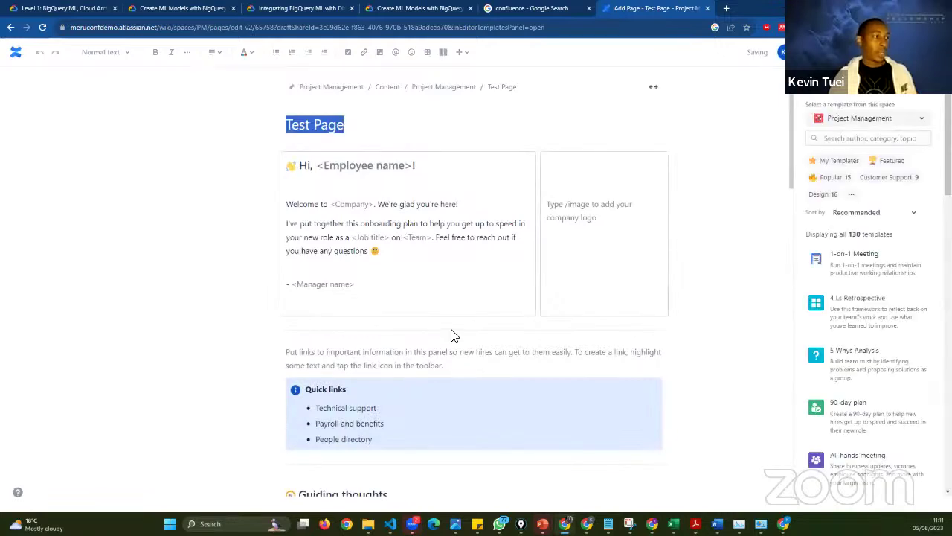
scroll(737, 302, "down", 3)
scroll(552, 303, "up", 3)
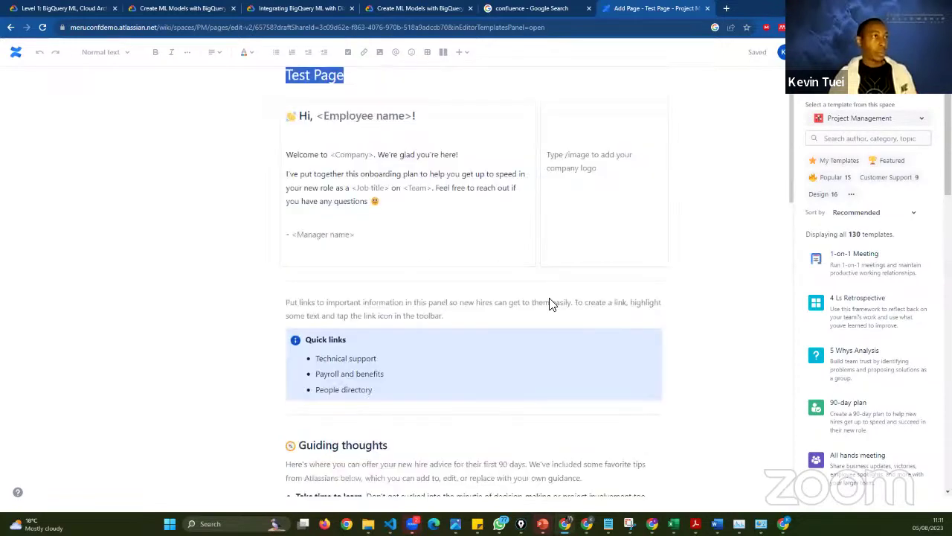
scroll(551, 303, "down", 6)
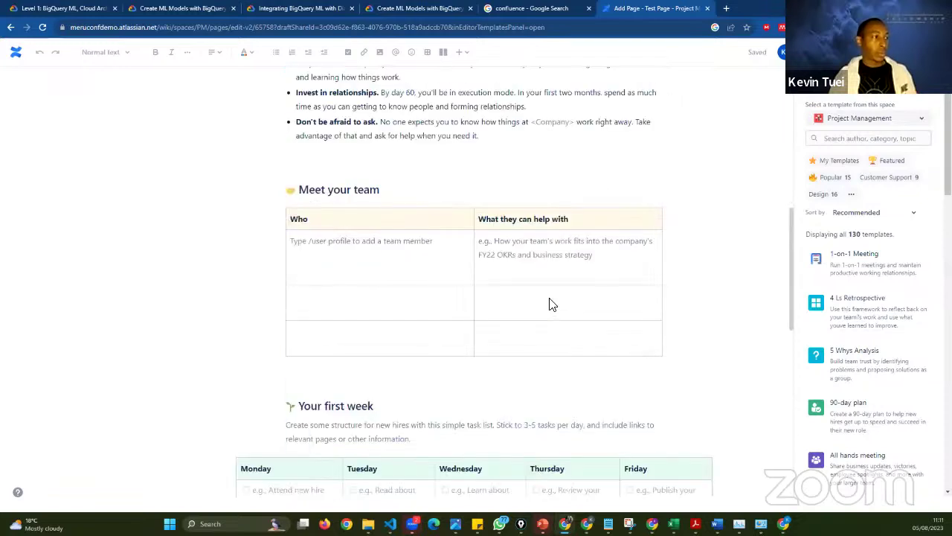
scroll(552, 303, "down", 2)
scroll(550, 303, "down", 4)
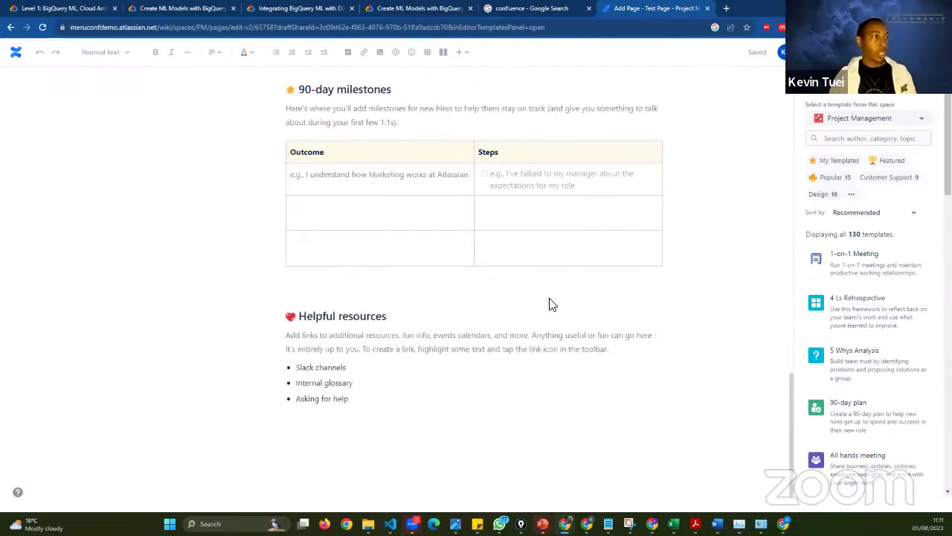
scroll(552, 303, "up", 11)
scroll(549, 302, "up", 5)
- Retitle the page '90 Day Plan - ' followed by the new teammate's name
triple_click(378, 140)
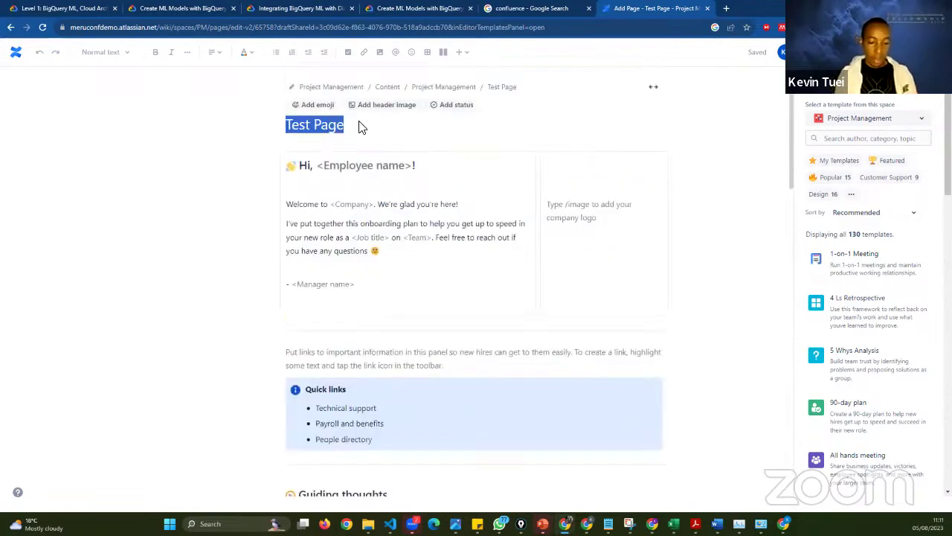
type("60")
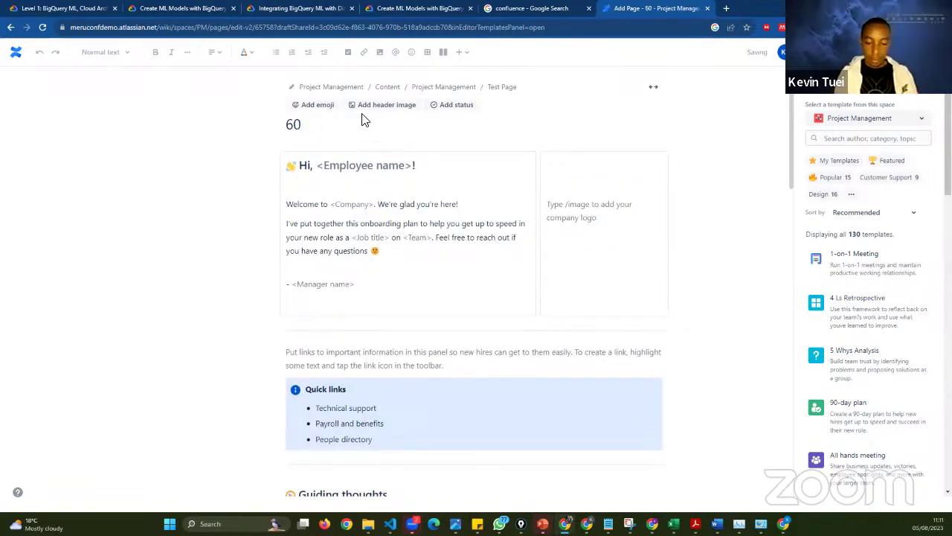
key("BackSpace")
key("BackSpace")
type("90 D")
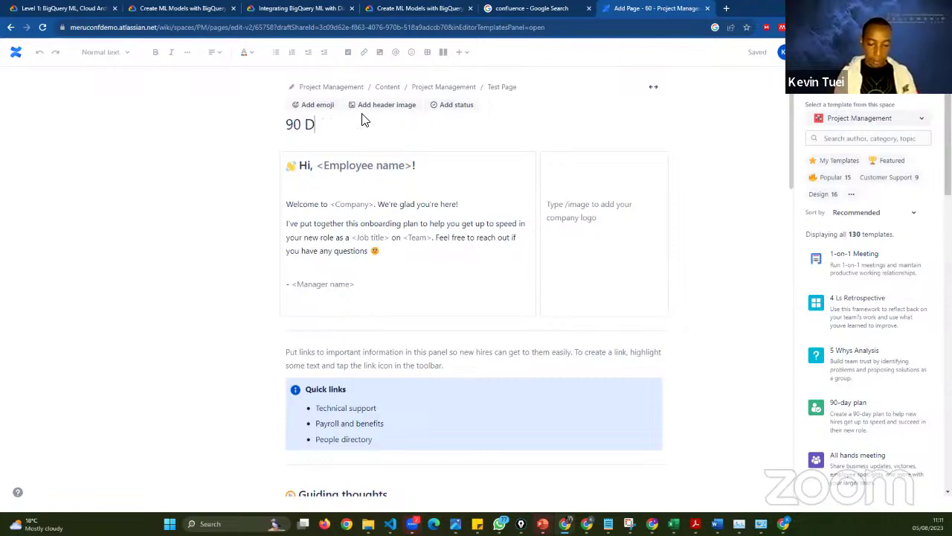
type("ay Plan RT")
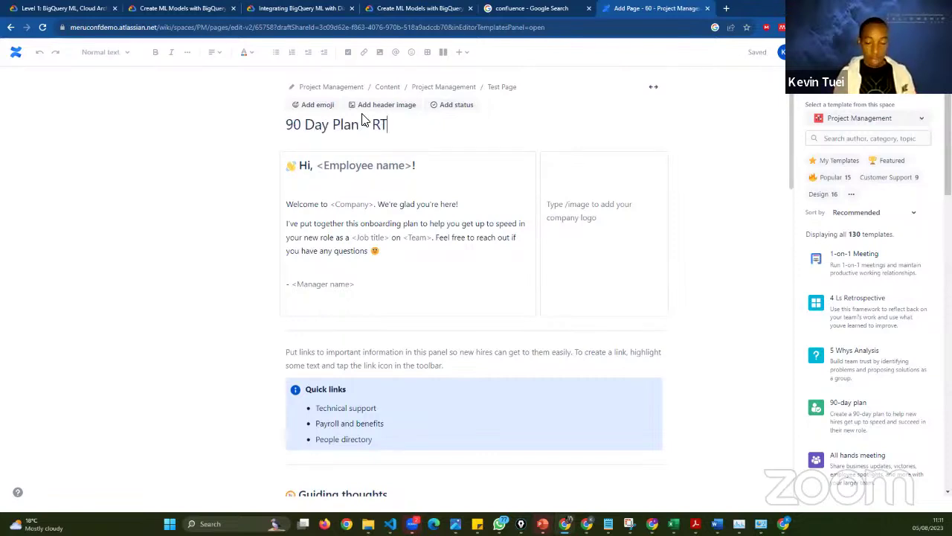
key("BackSpace")
key("BackSpace")
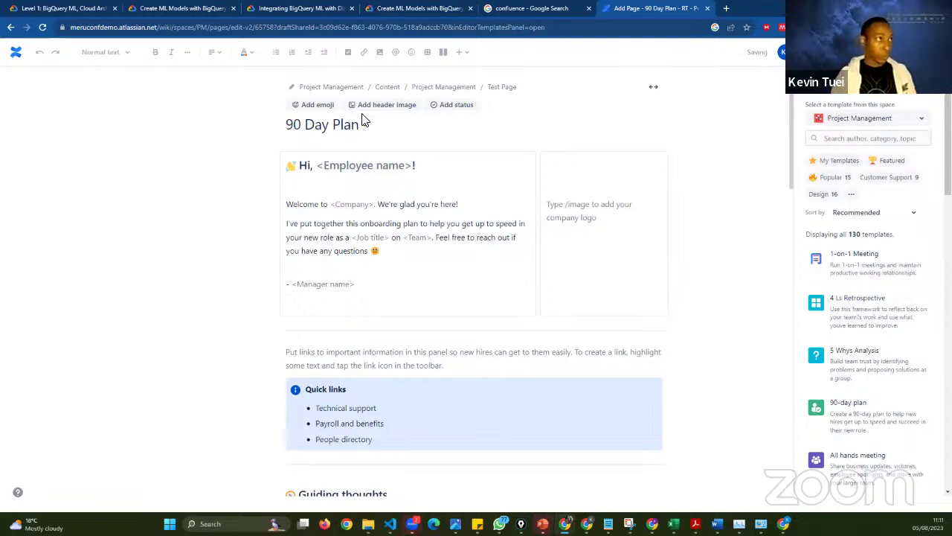
type("- Tochi")
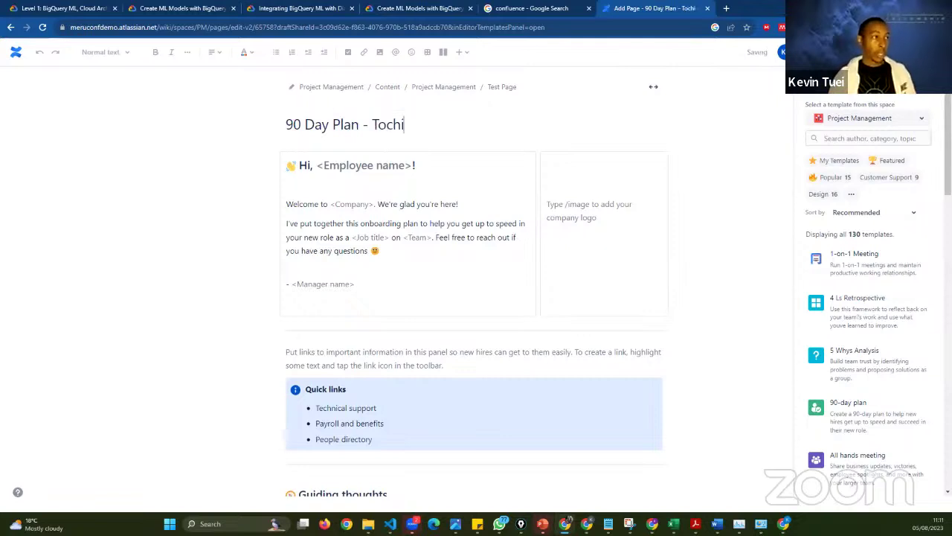
left_click(415, 166)
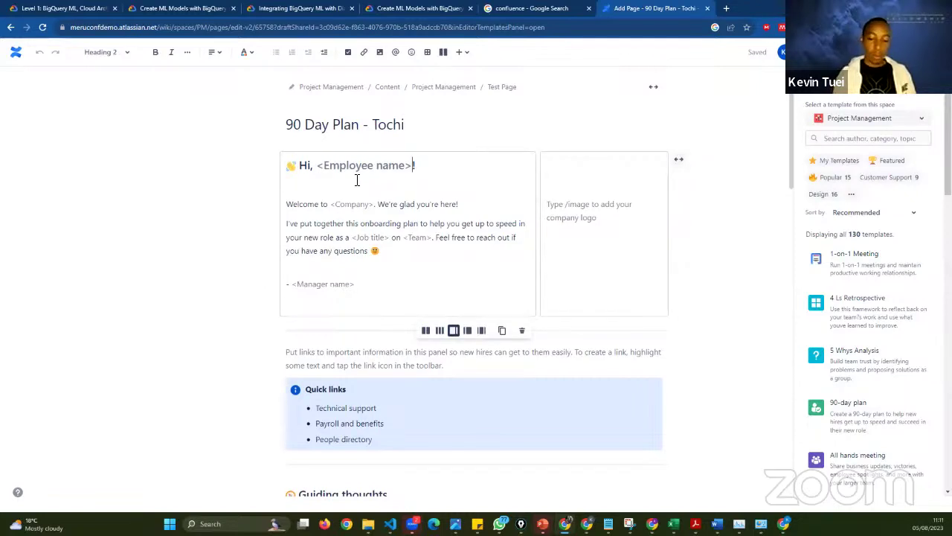
key("BackSpace")
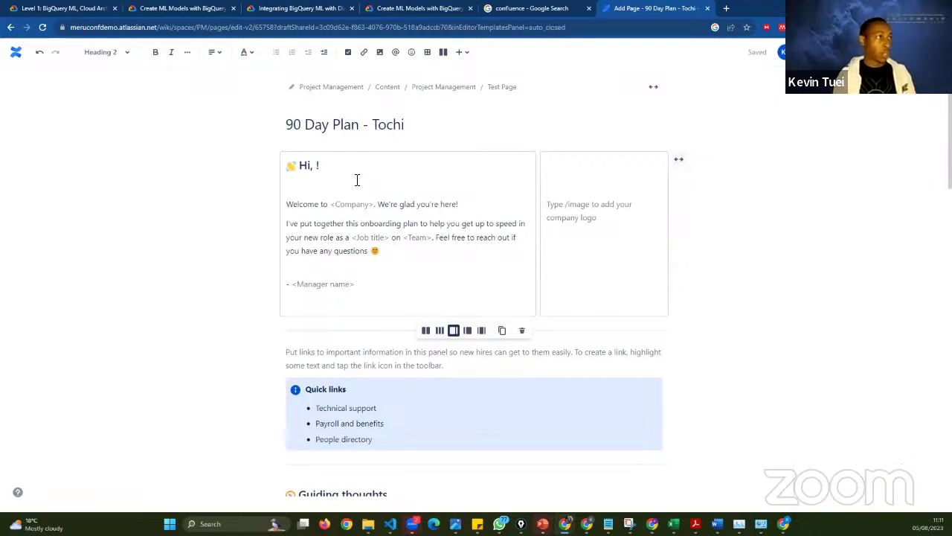
type("@")
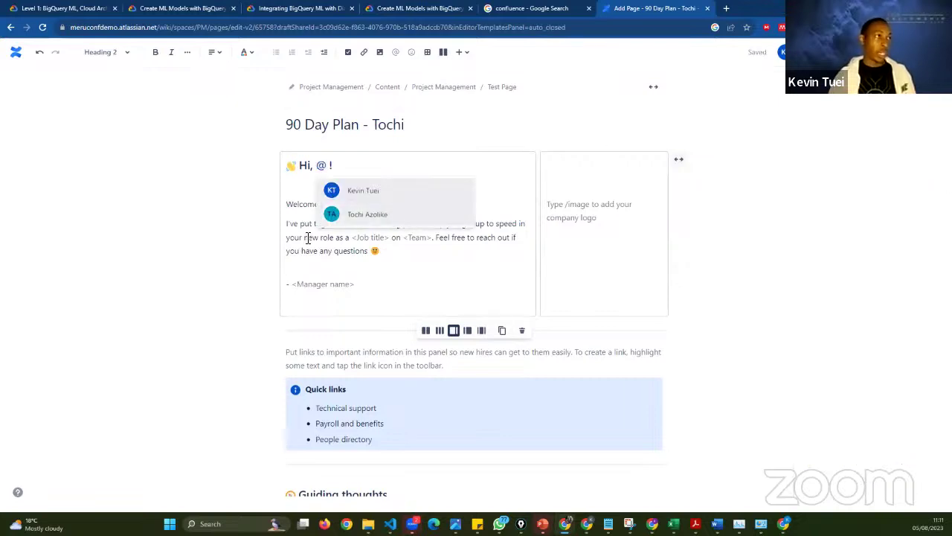
left_click(360, 217)
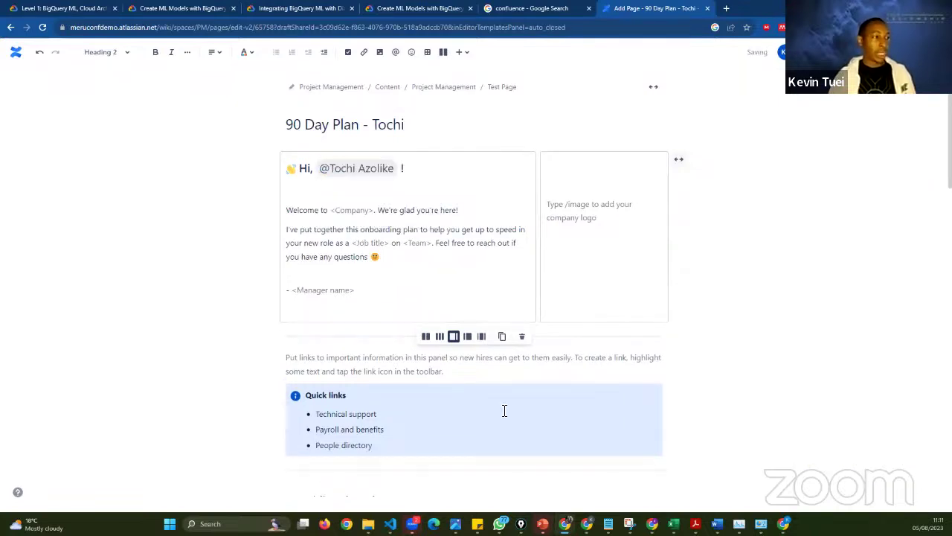
scroll(606, 350, "down", 5)
scroll(646, 323, "up", 5)
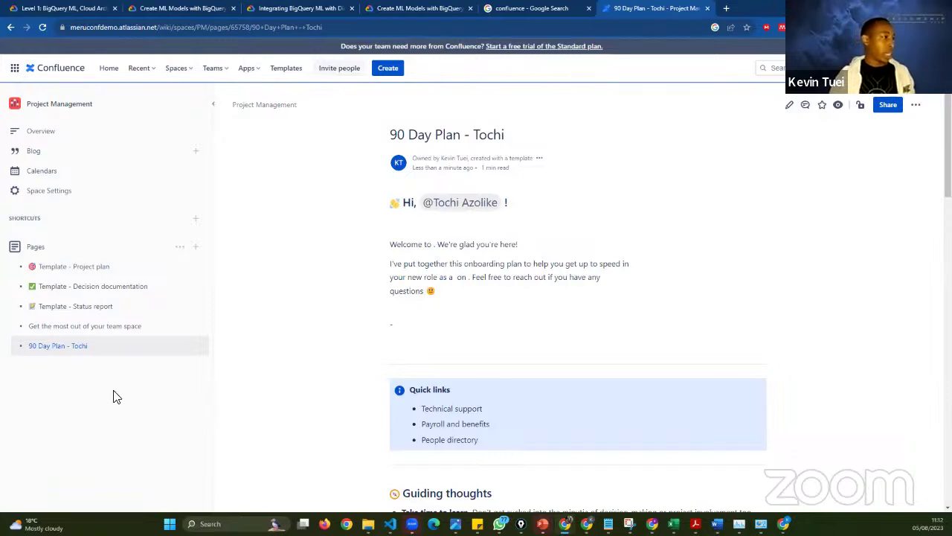
right_click(85, 393)
left_click(85, 393)
left_click(180, 248)
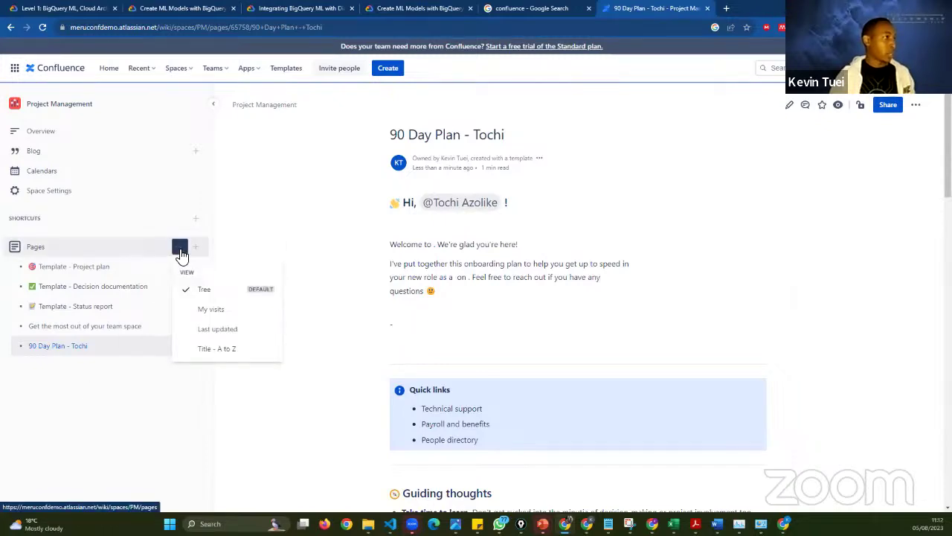
left_click(180, 253)
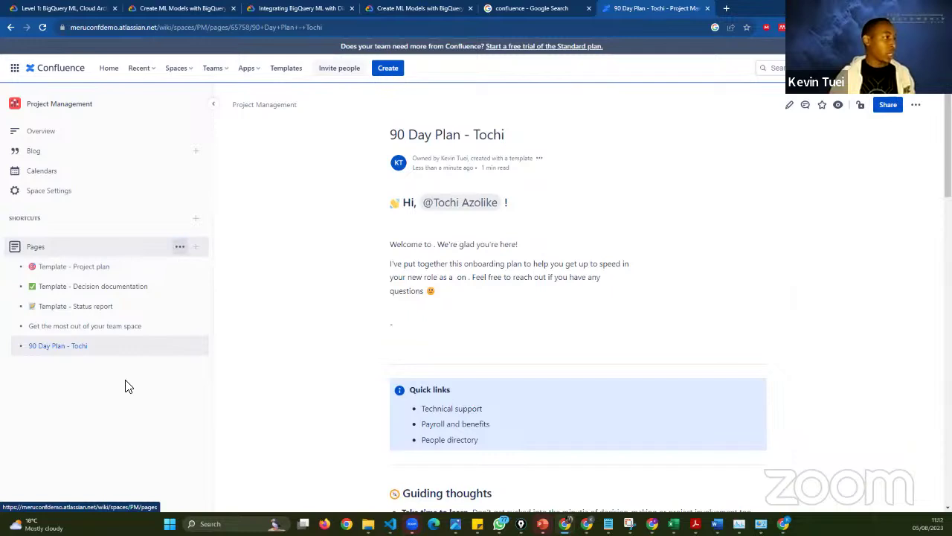
left_click(180, 253)
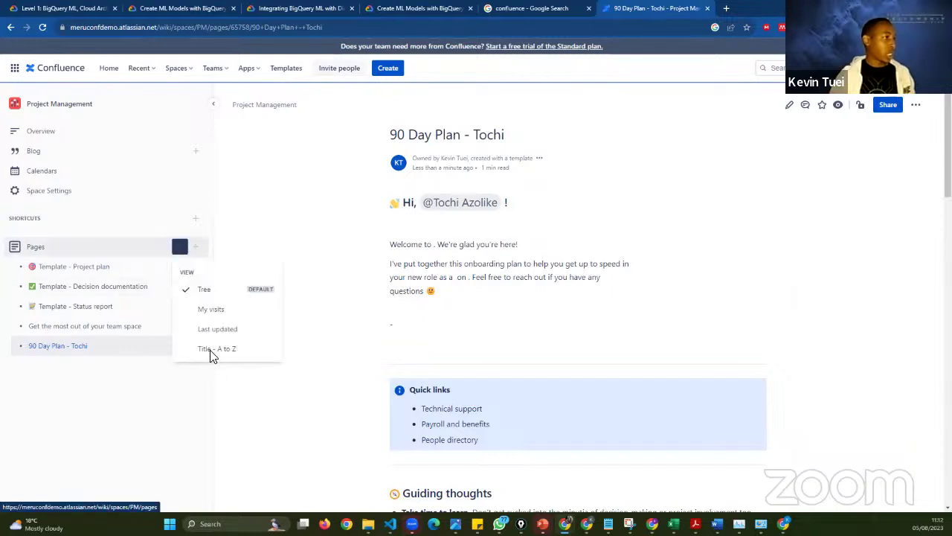
left_click(130, 343)
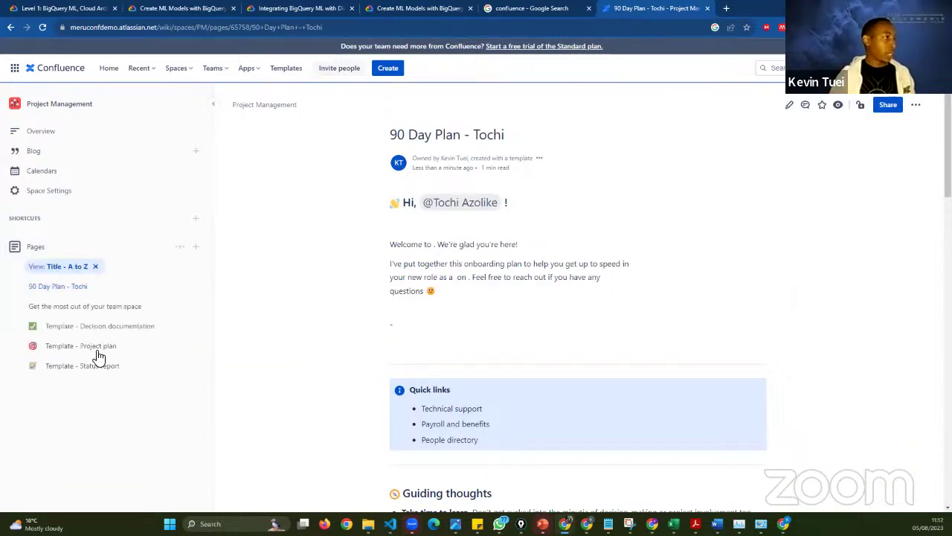
left_click(95, 266)
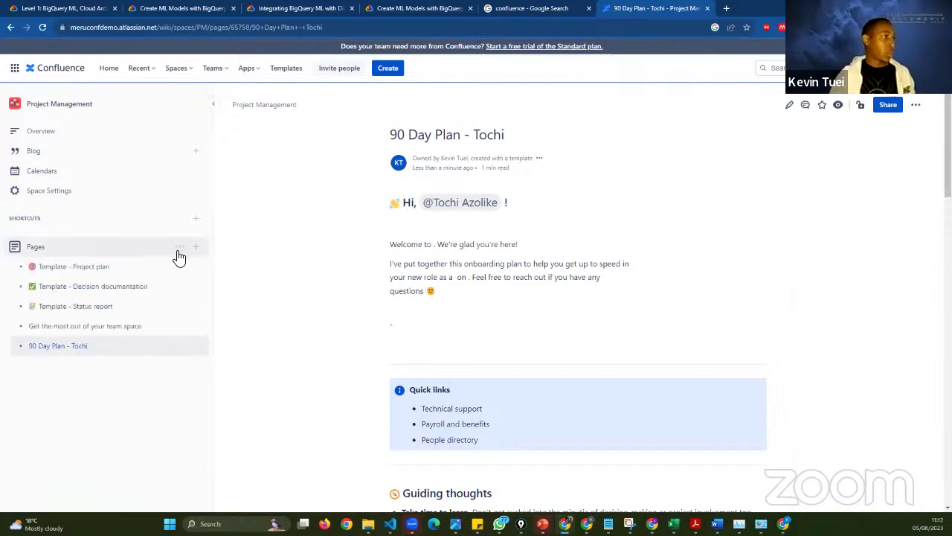
left_click(180, 248)
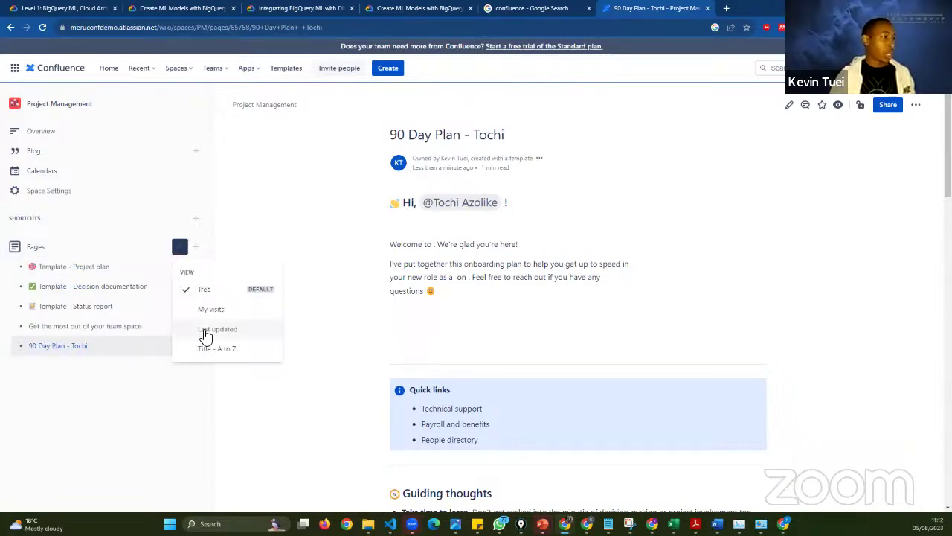
left_click(205, 330)
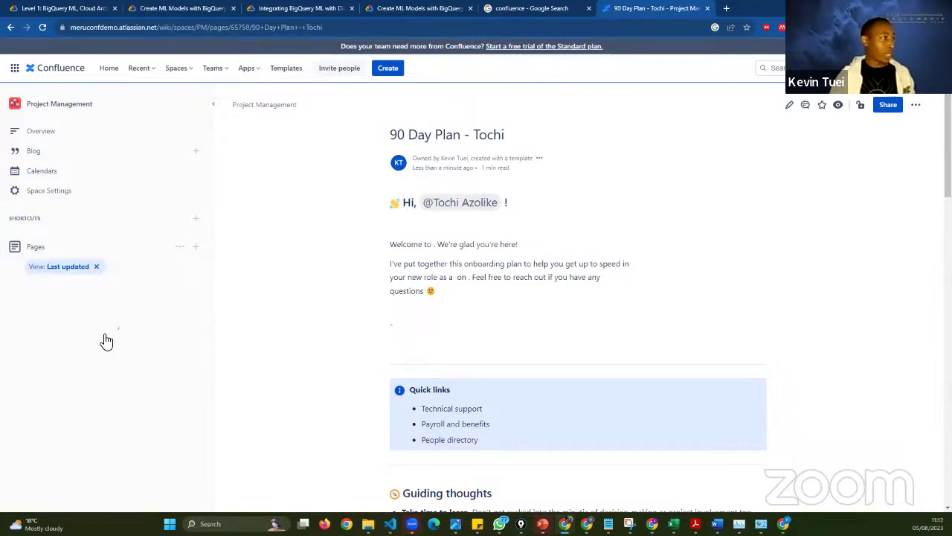
left_click(96, 267)
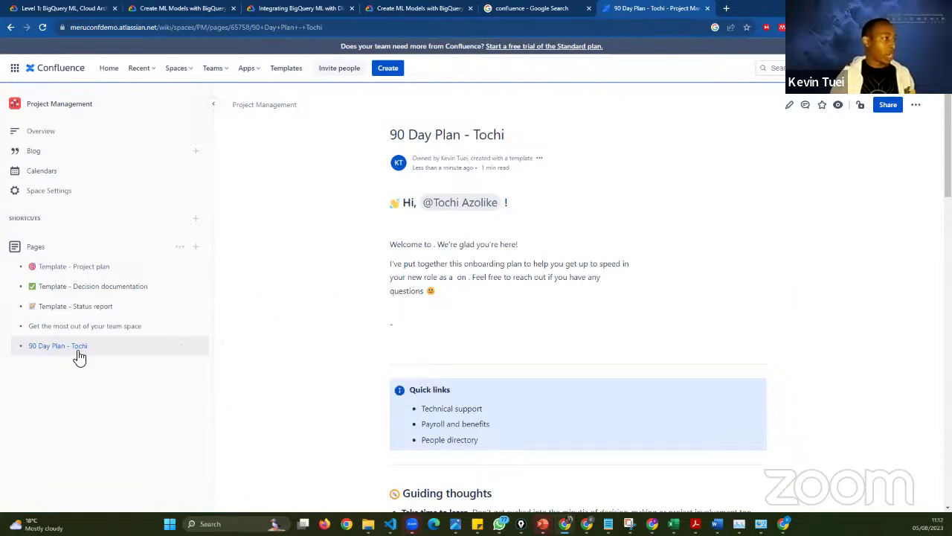
- Nest the 90 Day Plan page under Template - Status report and open that parent page
mouse_move(77, 353)
left_click_drag(90, 346, 115, 328)
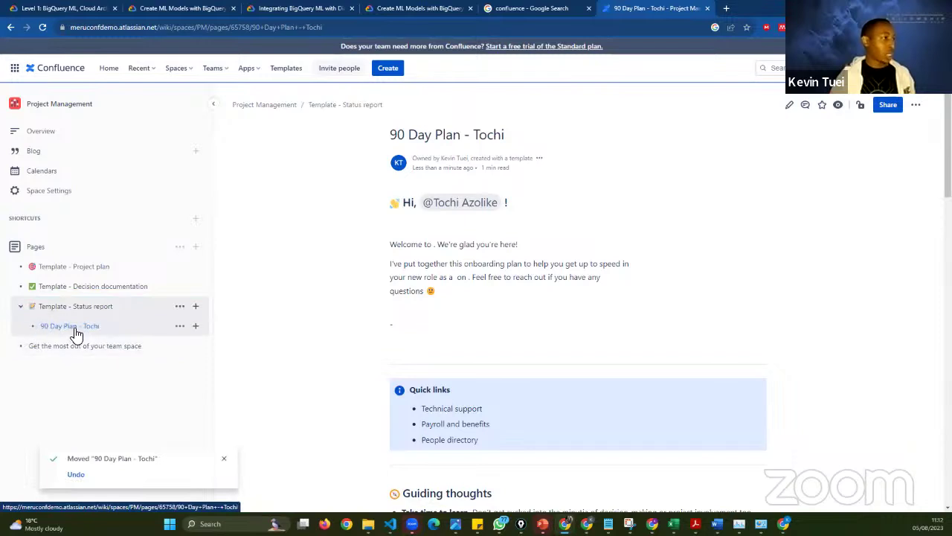
mouse_move(76, 334)
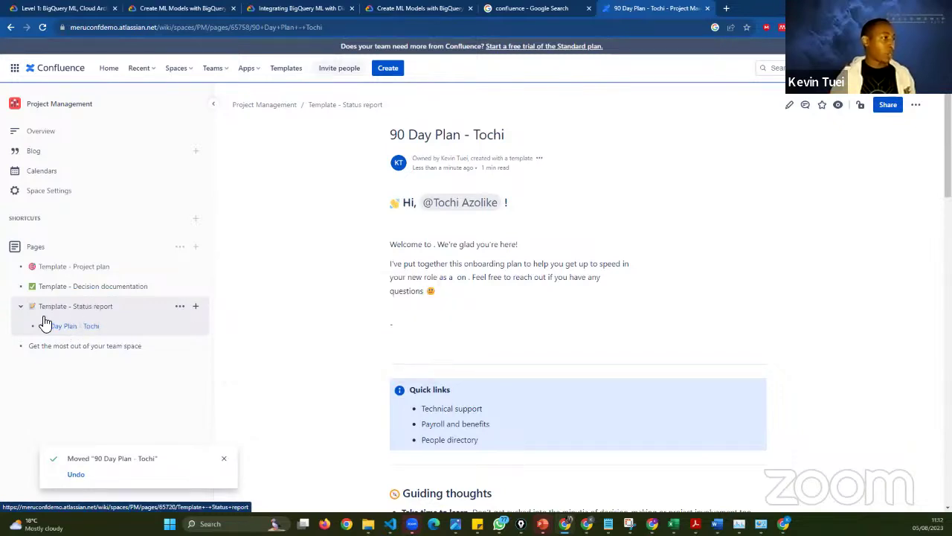
left_click(118, 311)
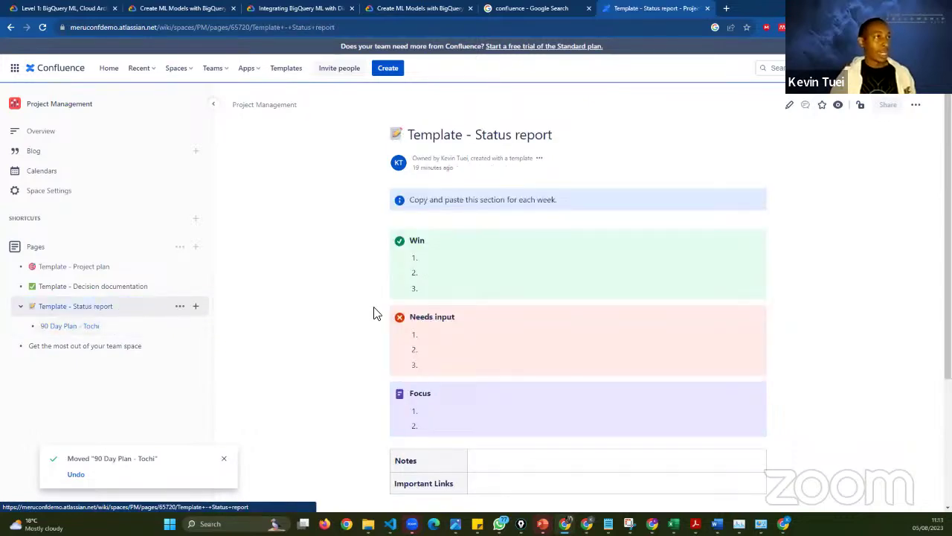
- Review the Status report page, then move the 90 Day Plan page to a new spot in the tree
scroll(375, 313, "down", 2)
scroll(375, 314, "up", 2)
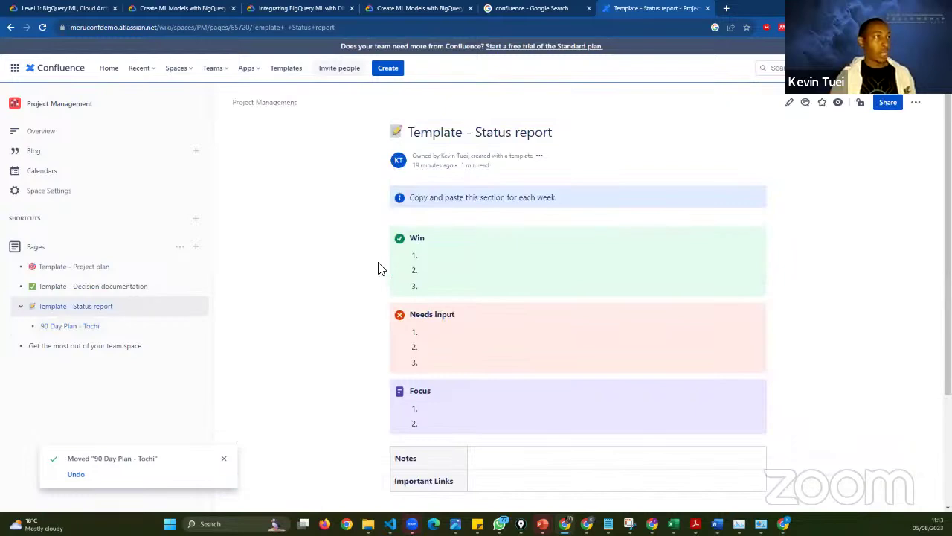
scroll(374, 310, "down", 2)
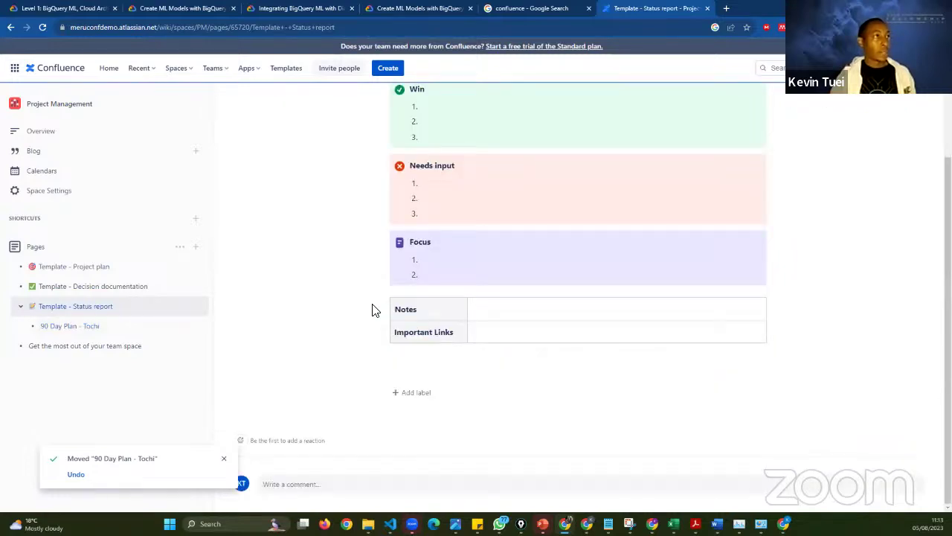
scroll(314, 293, "up", 1)
scroll(459, 215, "up", 2)
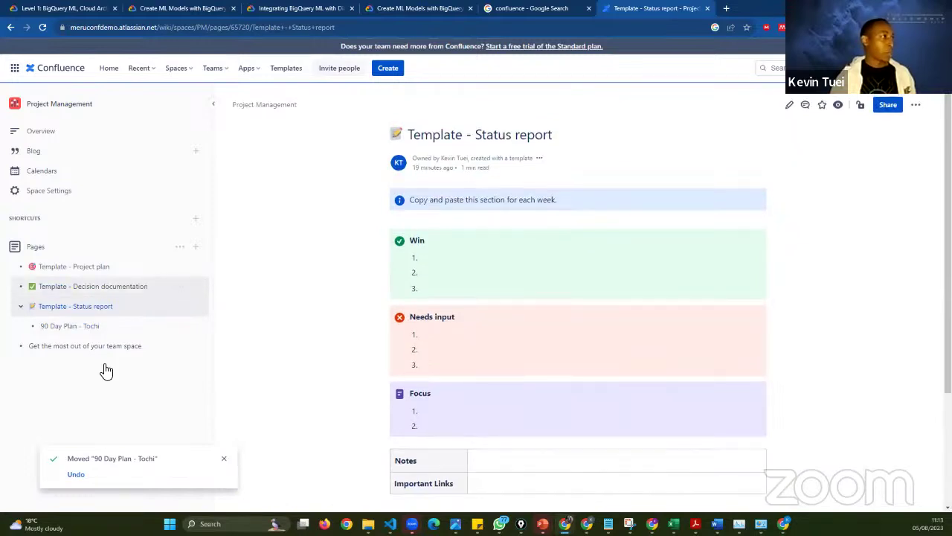
left_click(92, 334)
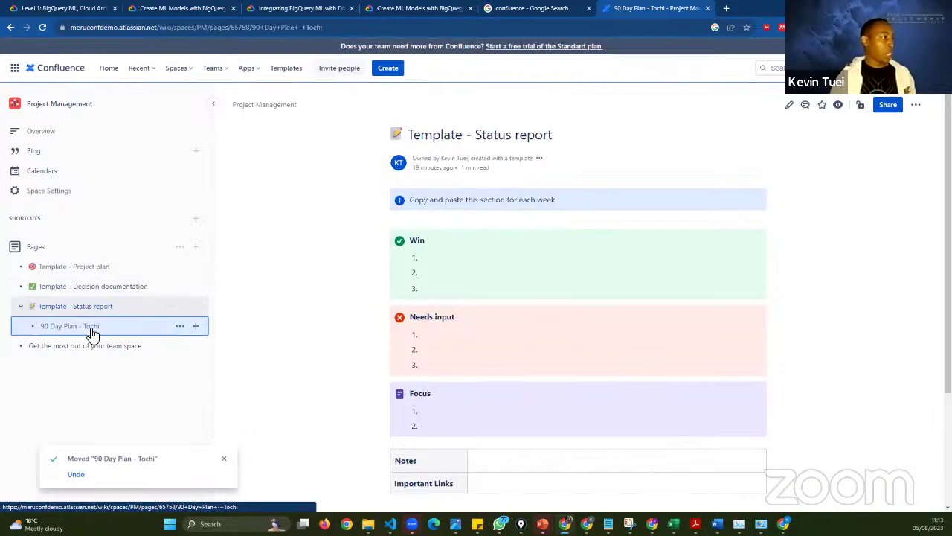
left_click_drag(91, 334, 86, 413)
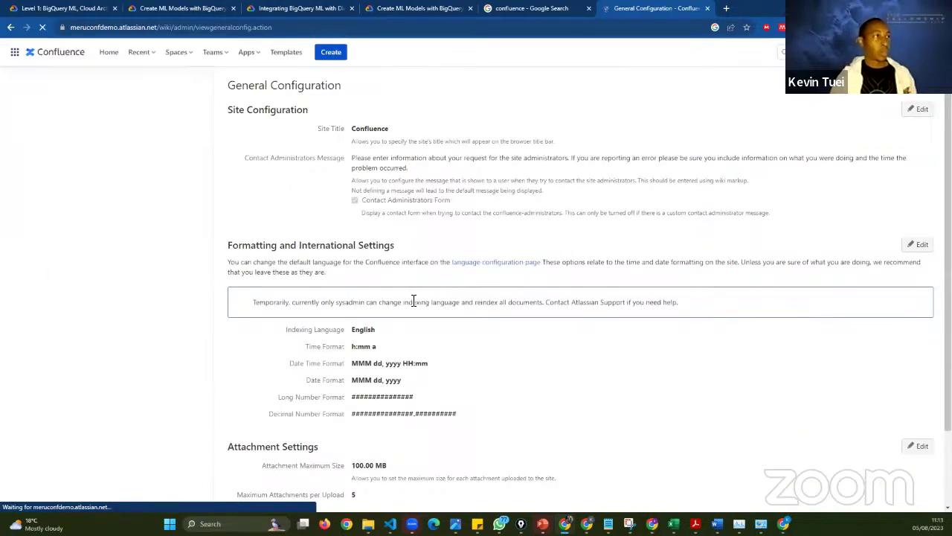
scroll(409, 305, "down", 1)
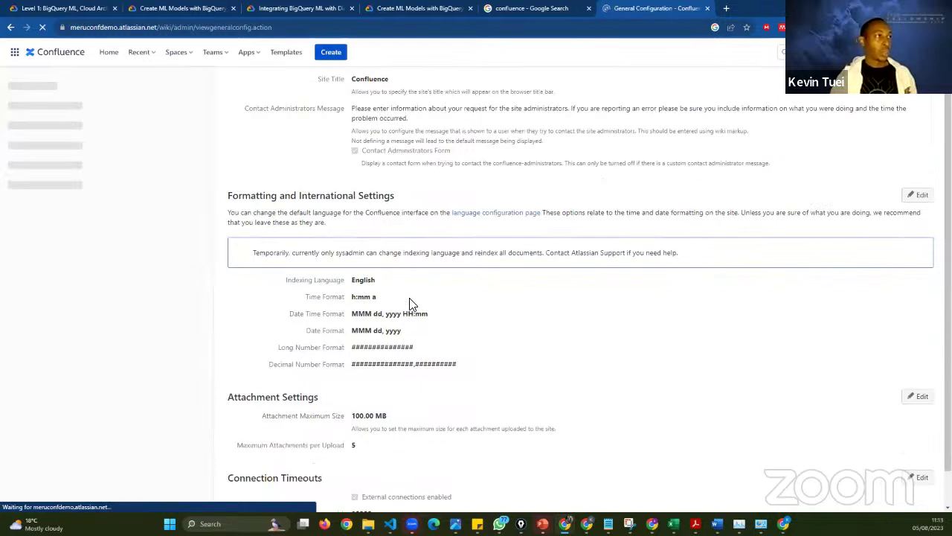
scroll(413, 312, "down", 1)
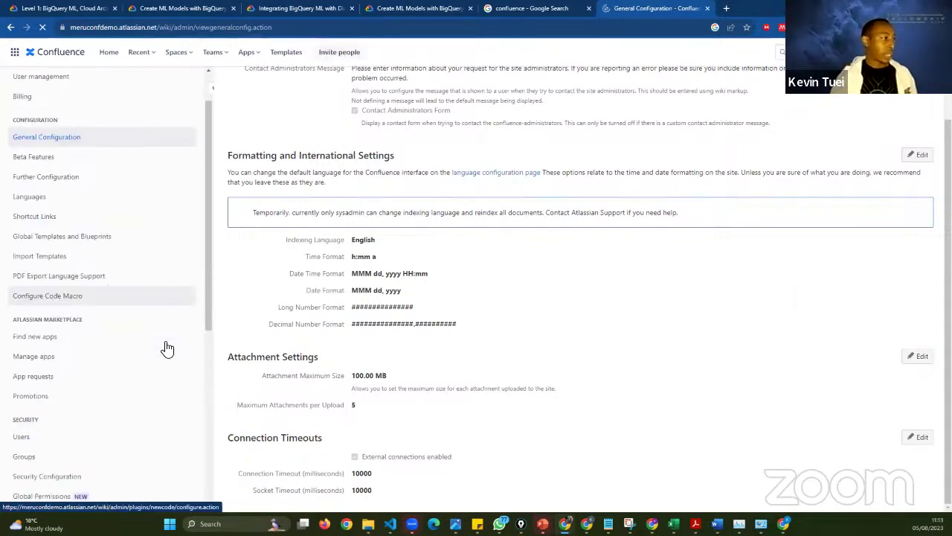
scroll(166, 346, "down", 3)
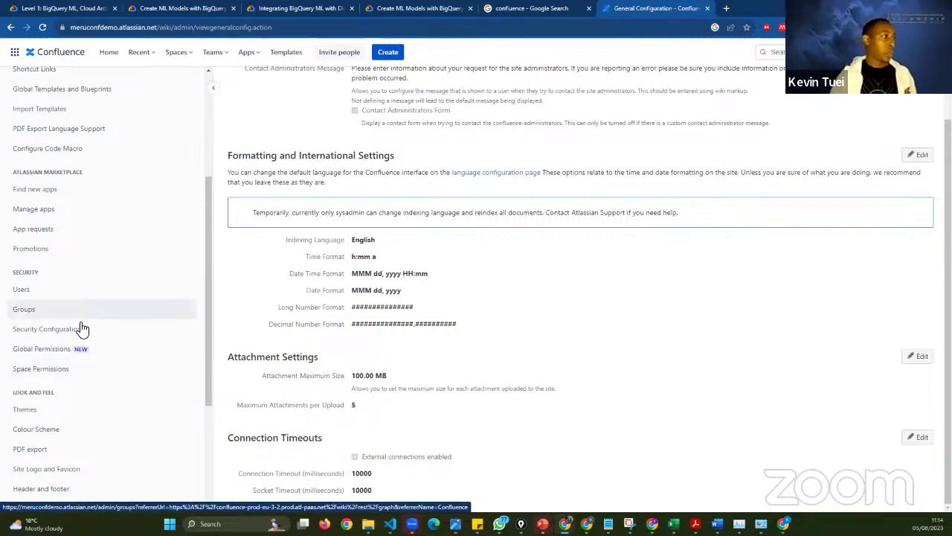
- Open Groups, step past the tour tip, review the groups table and view org-admins' details
left_click(102, 315)
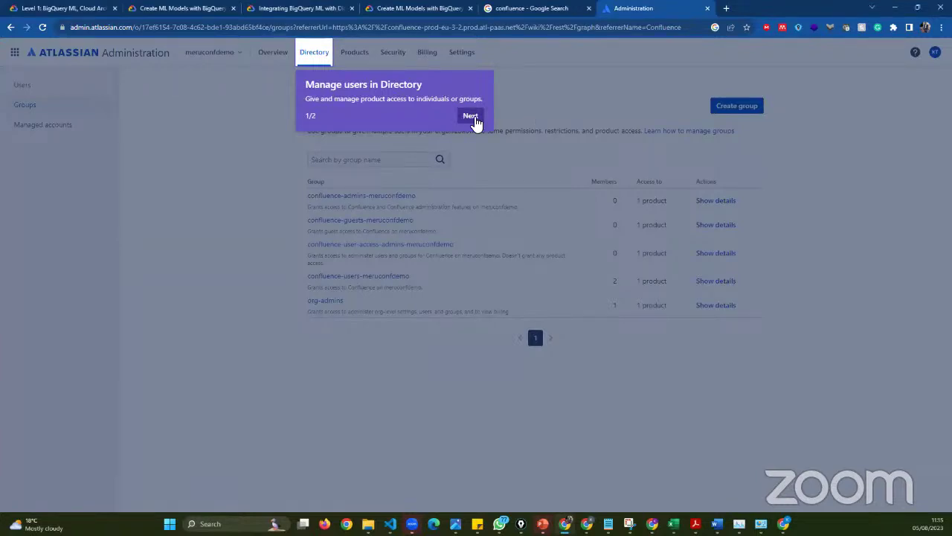
key("Return")
key("Return")
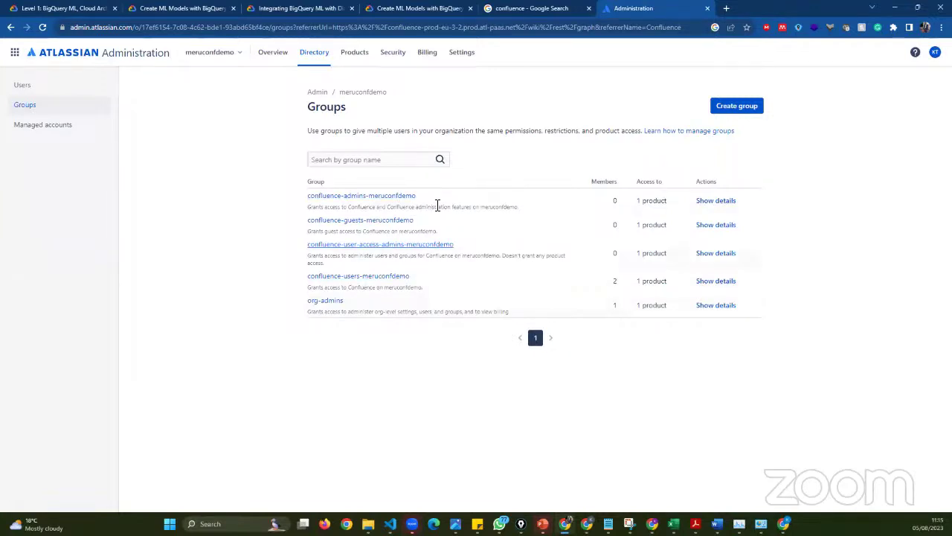
mouse_move(306, 199)
left_mouse_down()
mouse_move(391, 226)
mouse_move(297, 225)
mouse_move(302, 216)
left_mouse_up()
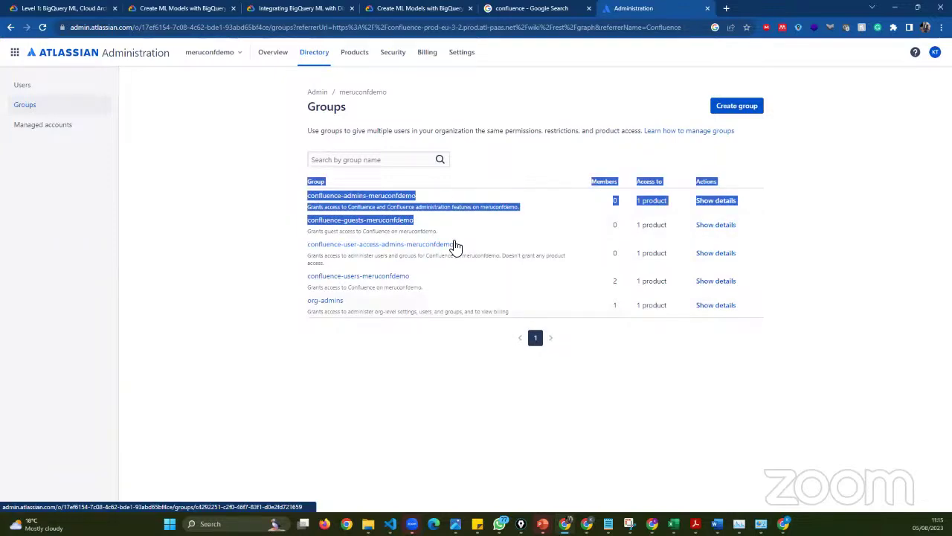
left_click_drag(274, 258, 274, 259)
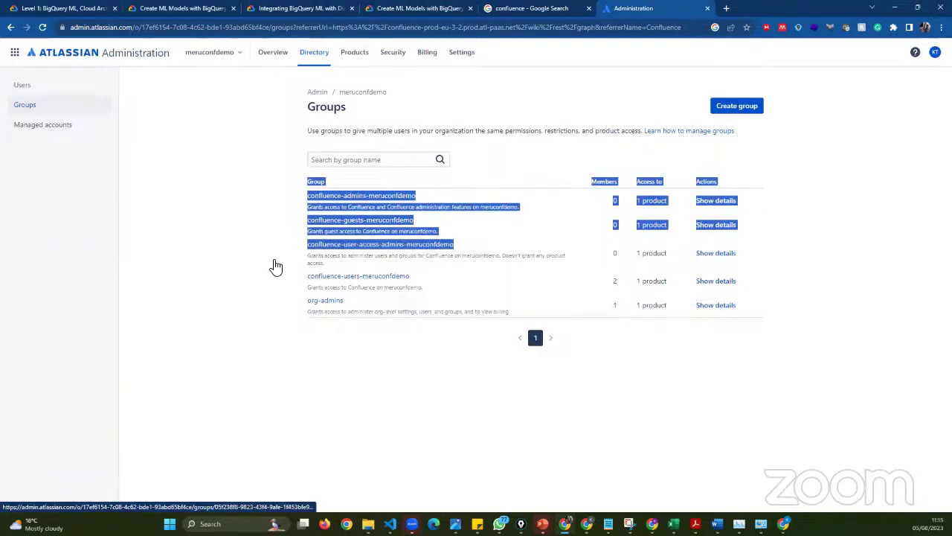
left_click_drag(430, 283, 297, 251)
left_click(323, 354)
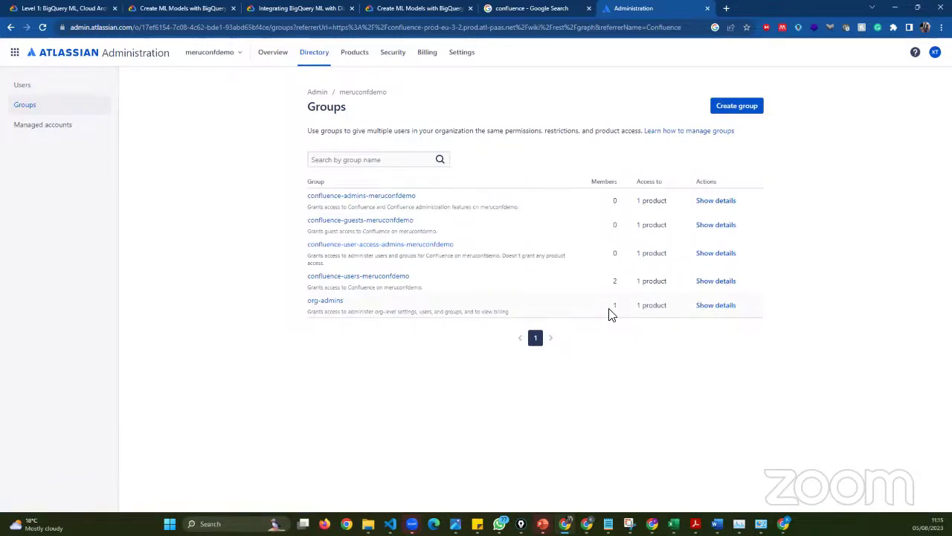
left_click(700, 309)
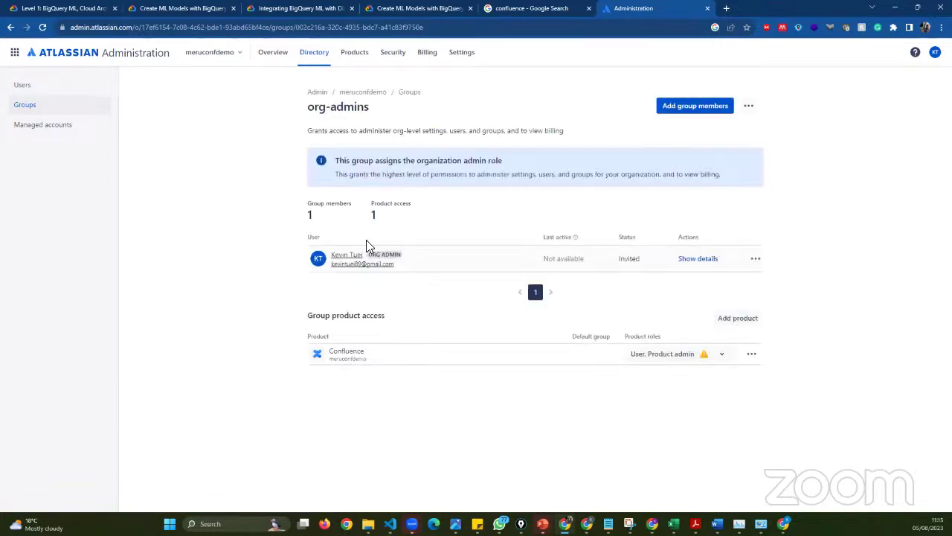
- Highlight the org-admins group name, return to Groups, and select the end of its description
triple_click(359, 115)
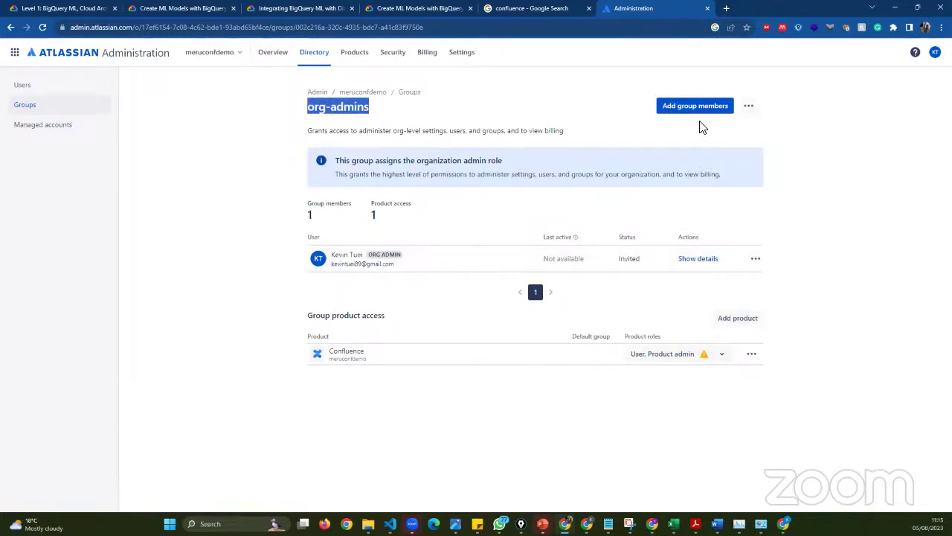
left_click(10, 28)
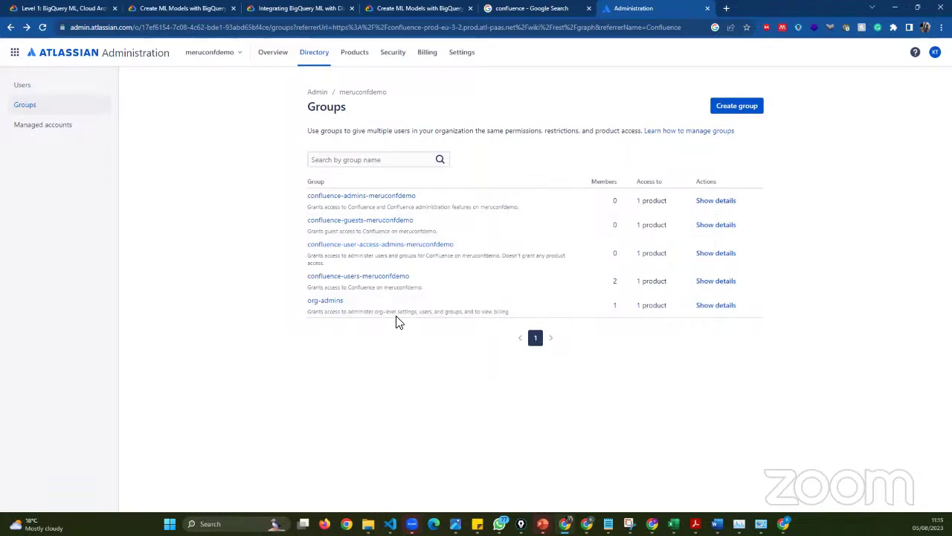
left_click_drag(508, 317, 316, 316)
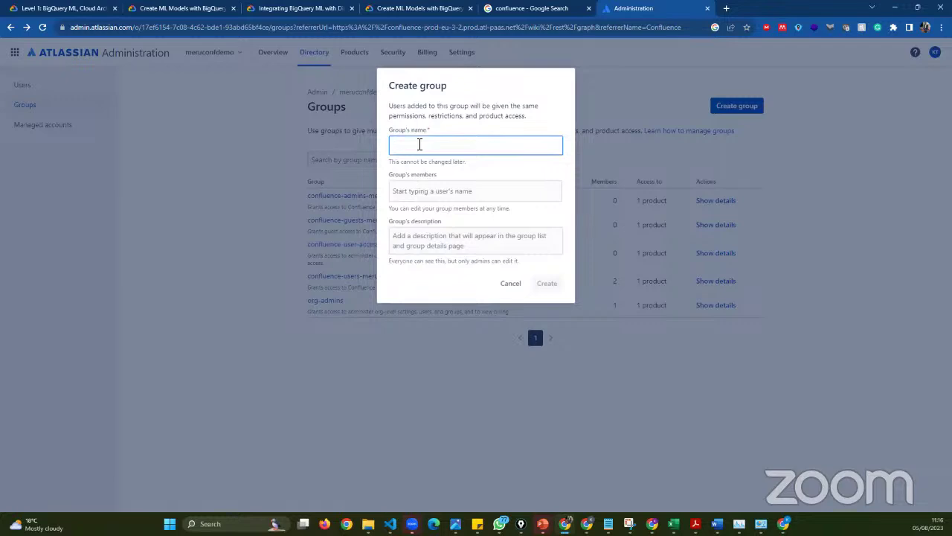
- Start the group name and add three users as the group's members
type("AI-Chatbot")
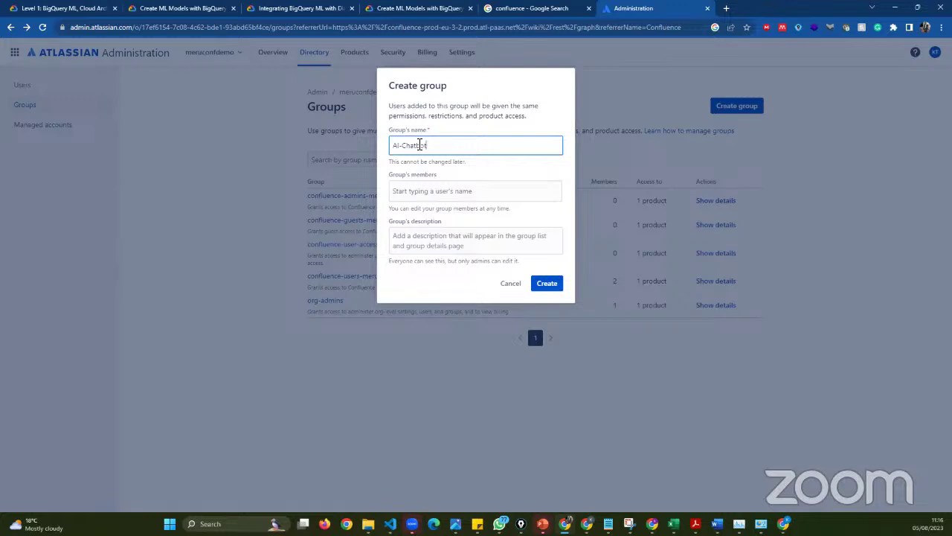
left_click(409, 195)
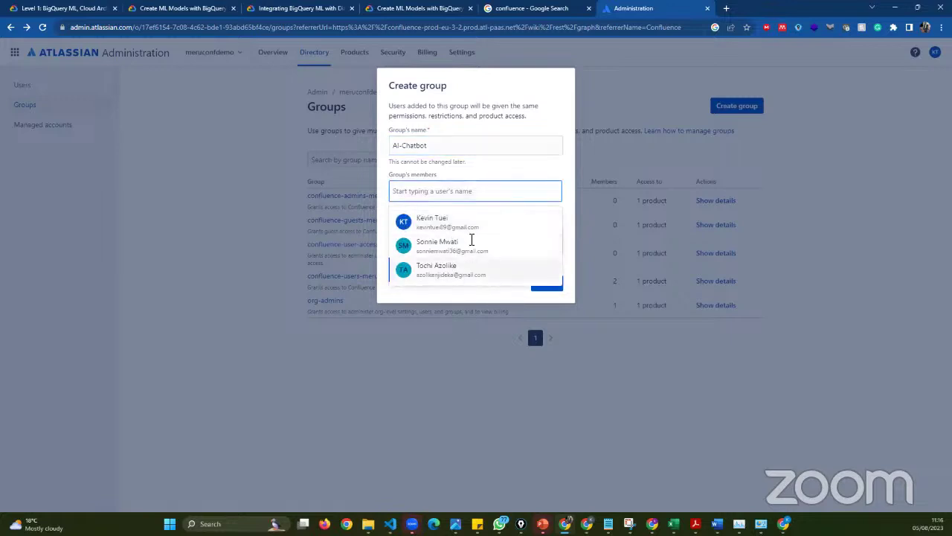
left_click(432, 222)
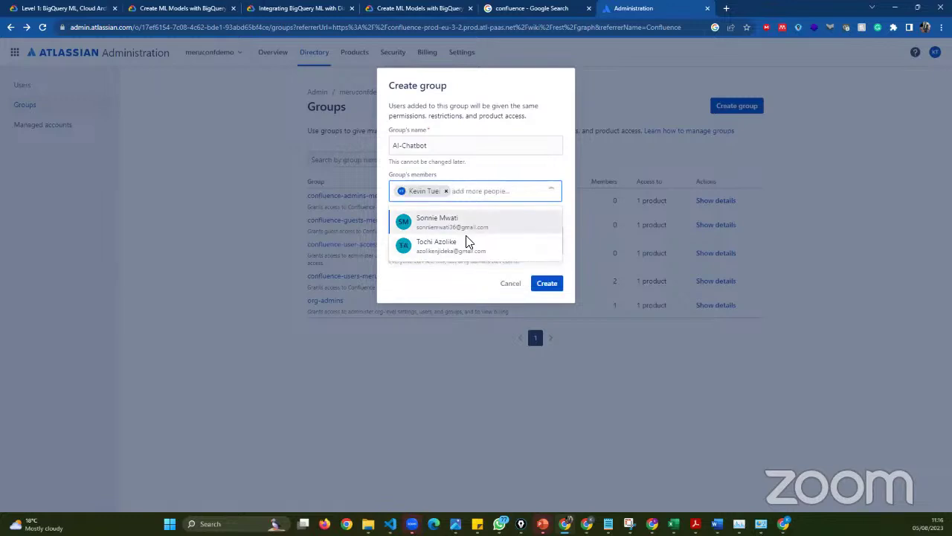
key("Return")
key("Return")
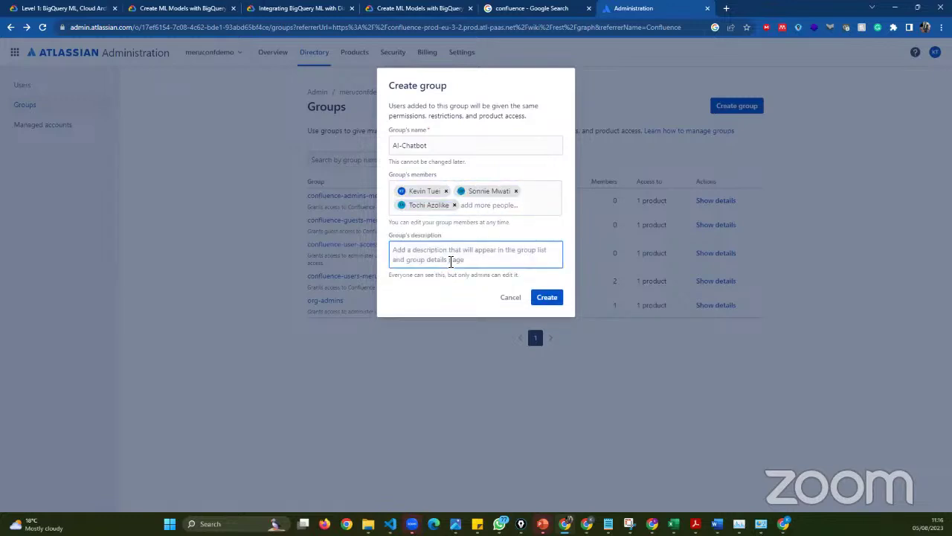
- Name it Internal AI-Chatbot, describe it 'Group for the Internal AI ChatBot Project', and create it
type("Group for")
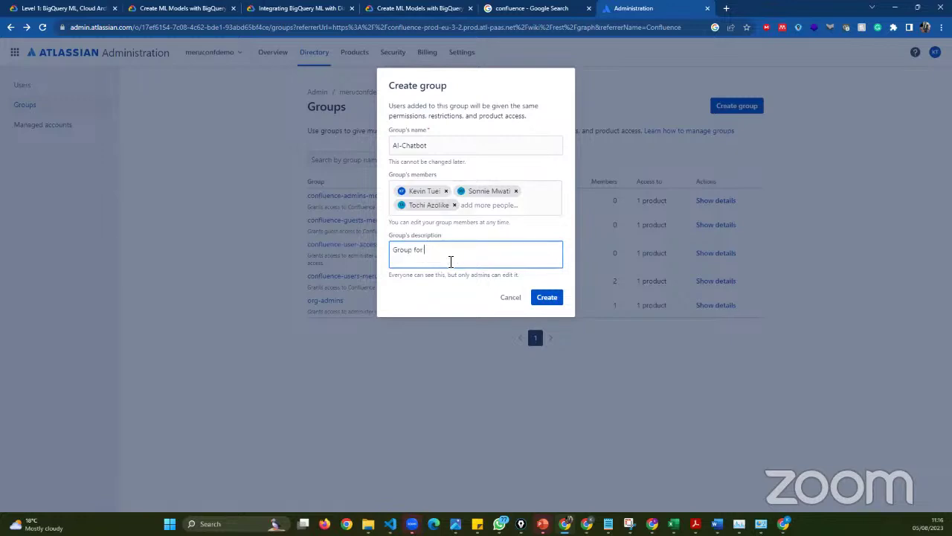
type(" the AI Chat")
left_click(413, 145)
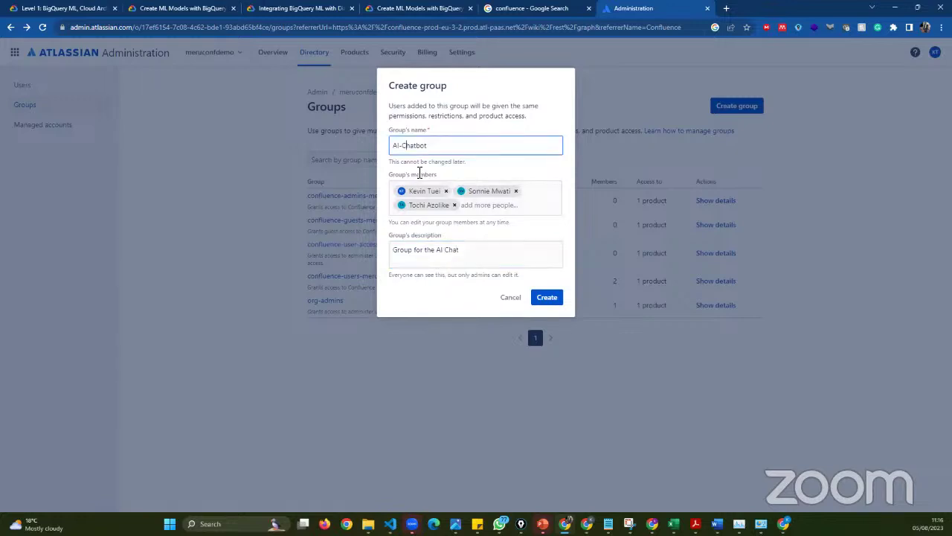
type("Internal")
left_click(452, 251)
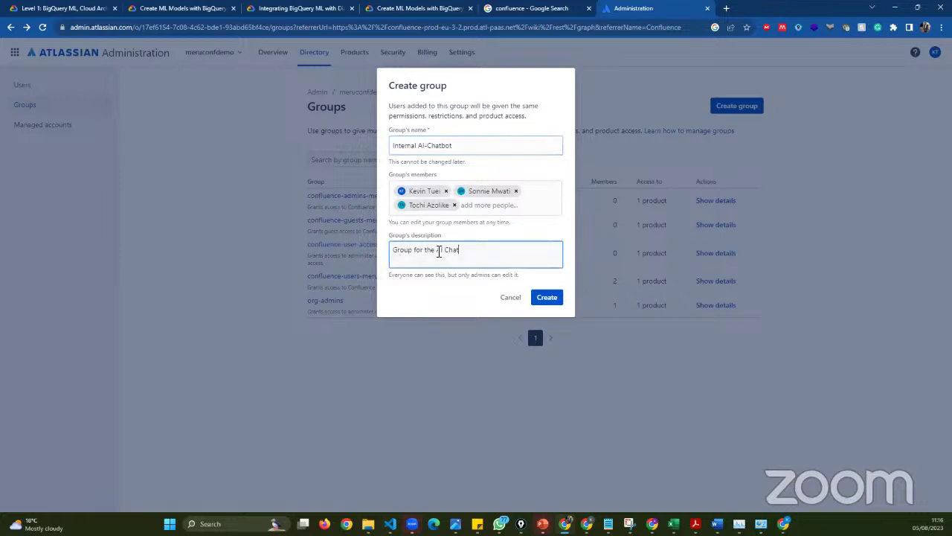
type("A")
type("Iternal")
key("ctrl+BackSpace")
type("In")
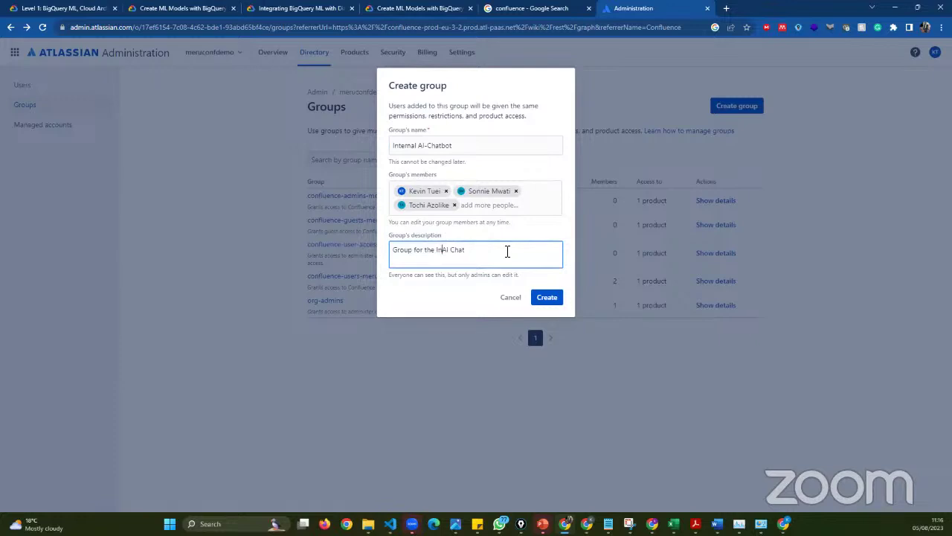
type("ternal")
type("Bot Project")
key("Return")
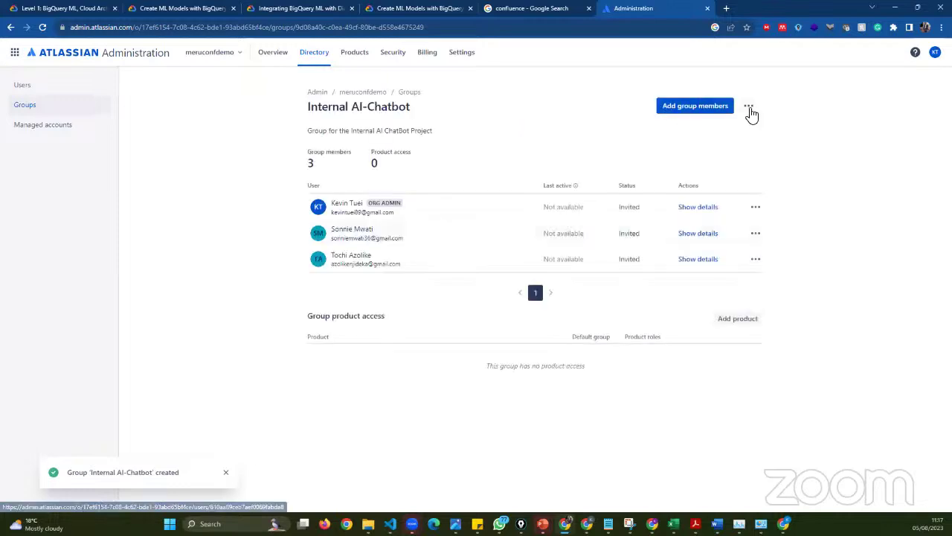
- Check the group's options, move between the Users and Groups lists, and open the security guide
left_click(749, 109)
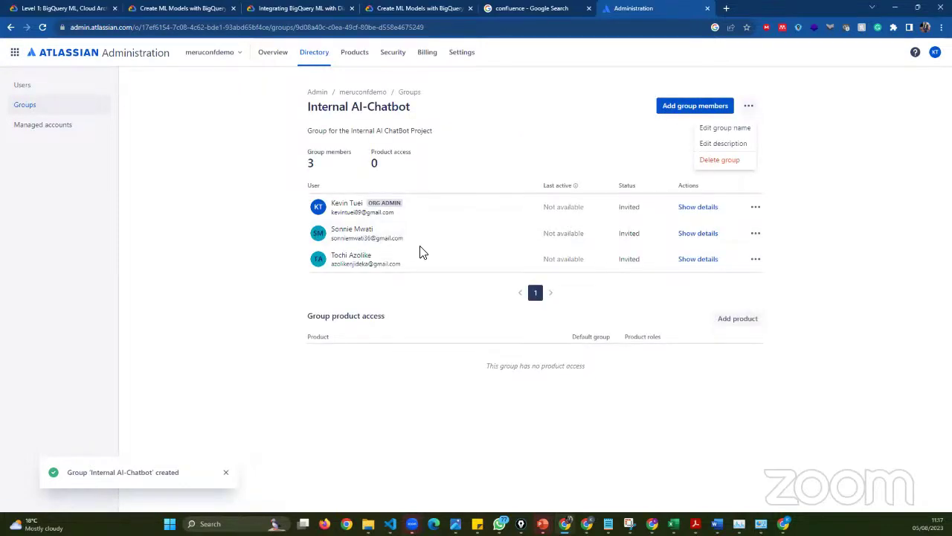
left_click(252, 182)
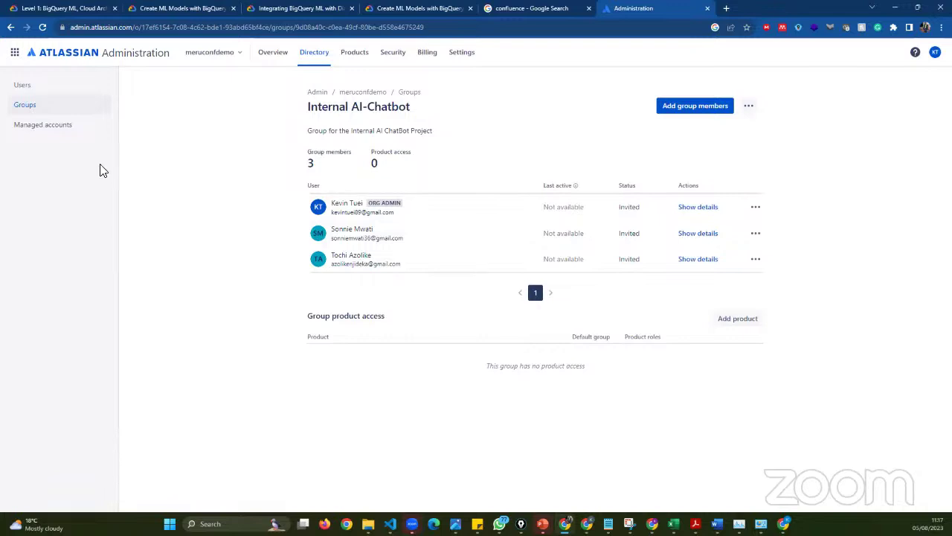
left_click(35, 90)
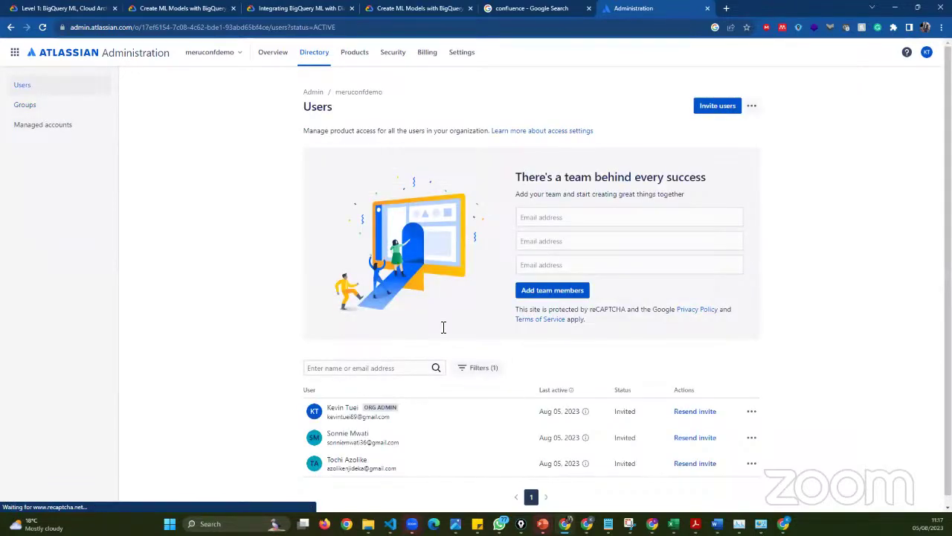
scroll(674, 278, "down", 1)
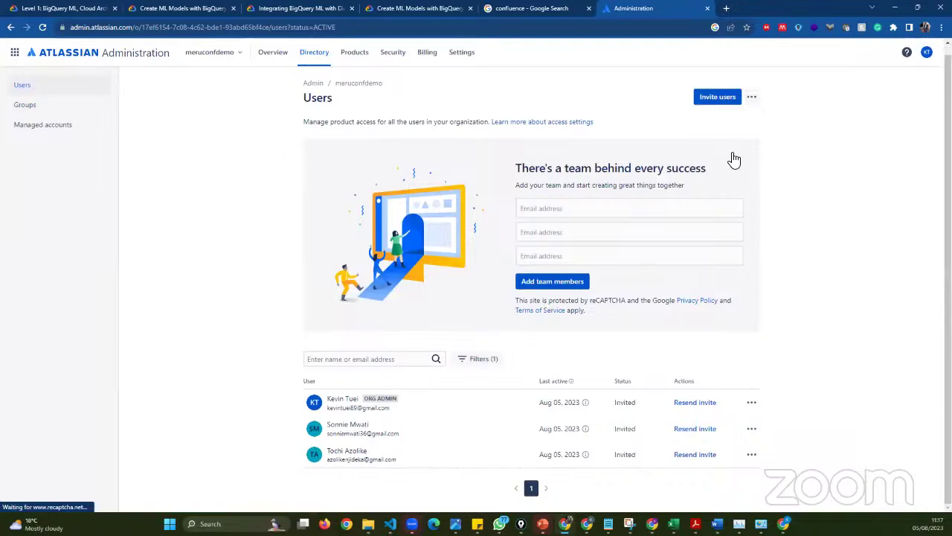
left_click(753, 98)
left_click(43, 112)
left_click(27, 87)
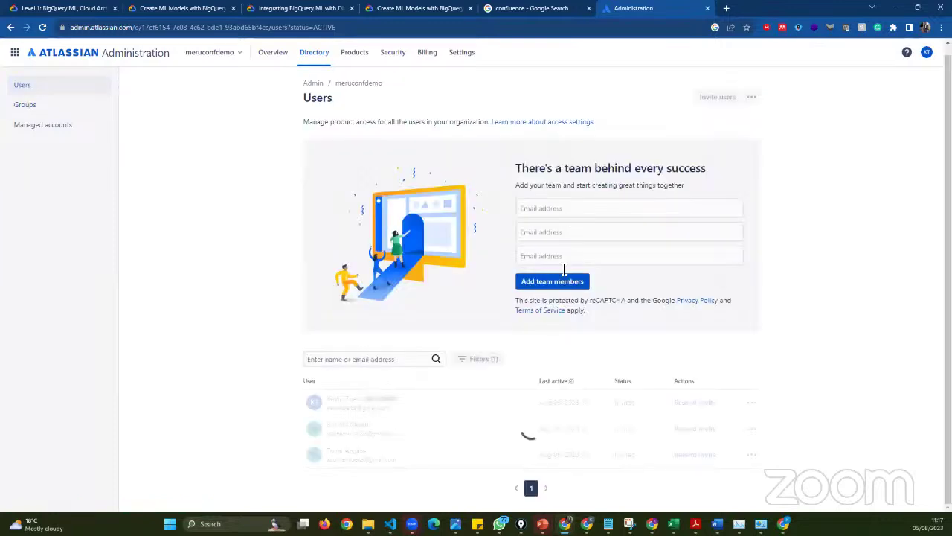
left_click(41, 111)
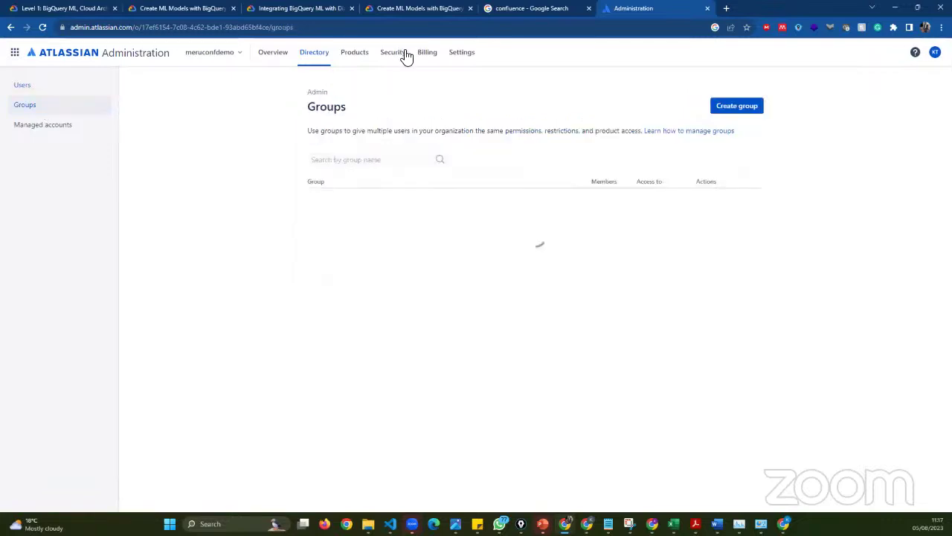
left_click(402, 54)
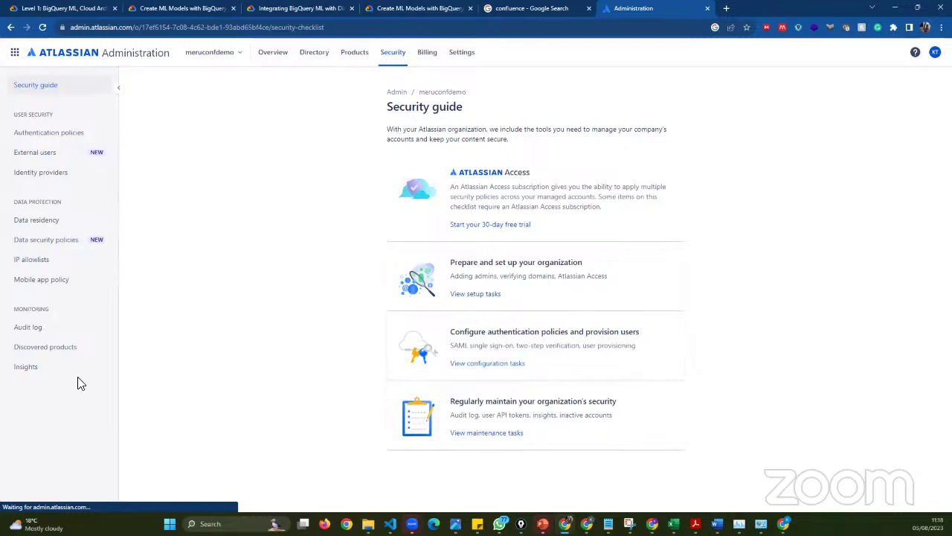
- Browse Audit log and Authentication policies, then view the Overview listing Confluence on the Free plan
left_click(73, 328)
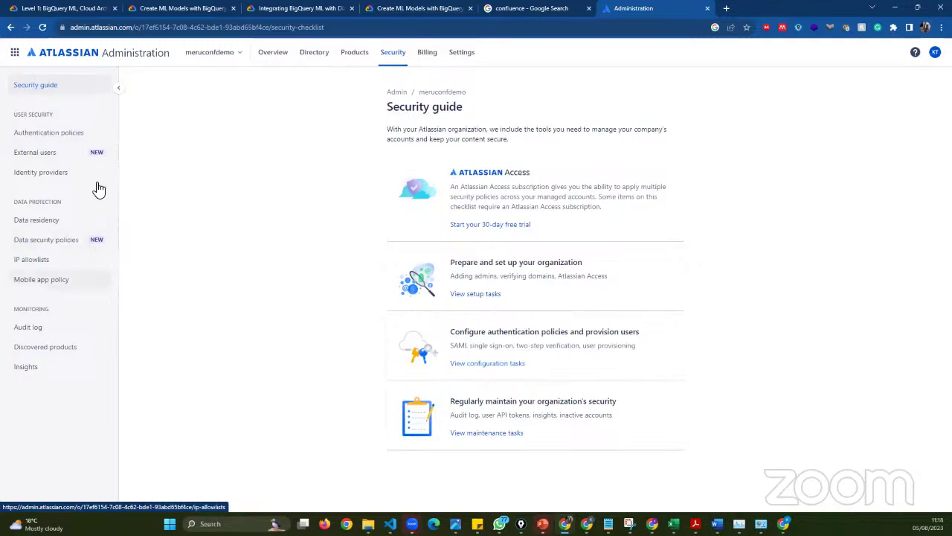
left_click(73, 179)
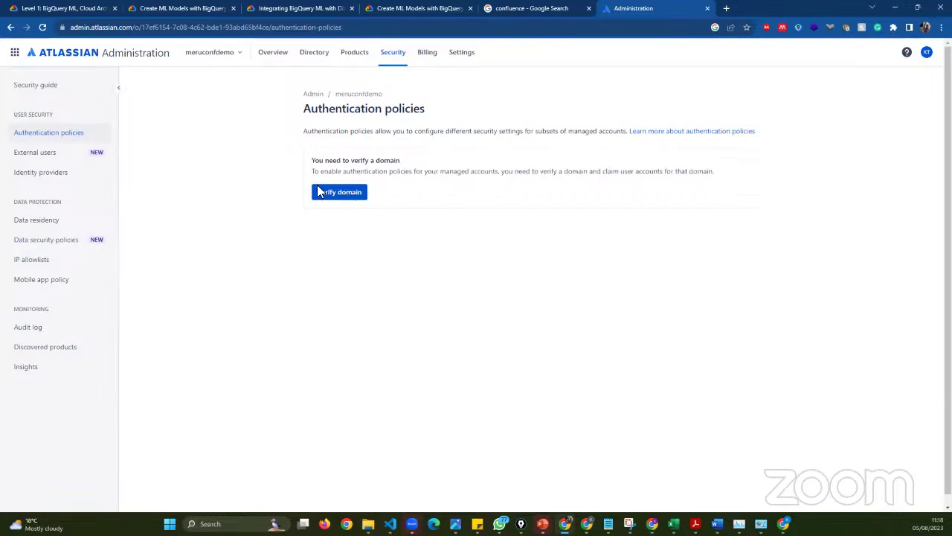
left_click(230, 56)
left_click(273, 53)
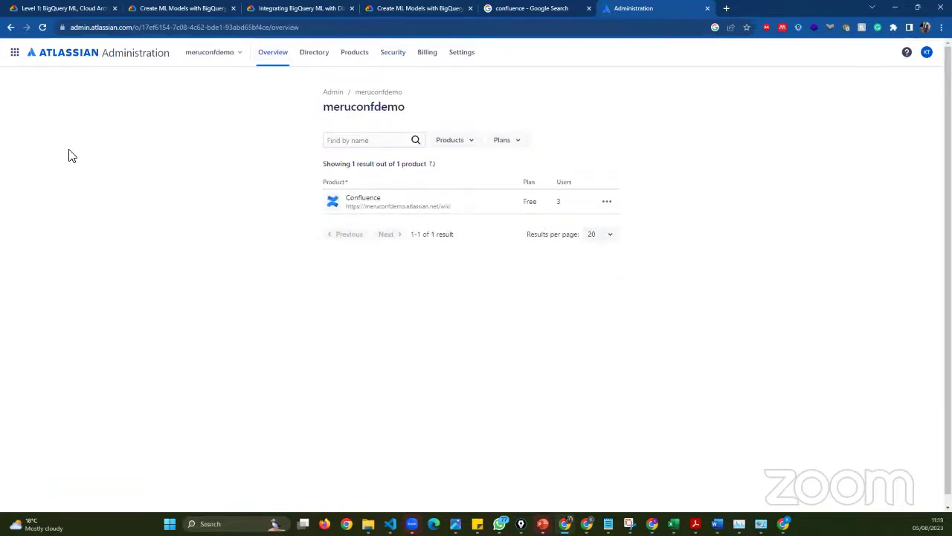
- Check the organization list, then switch from the admin console to the Confluence site via the app grid
left_click(220, 55)
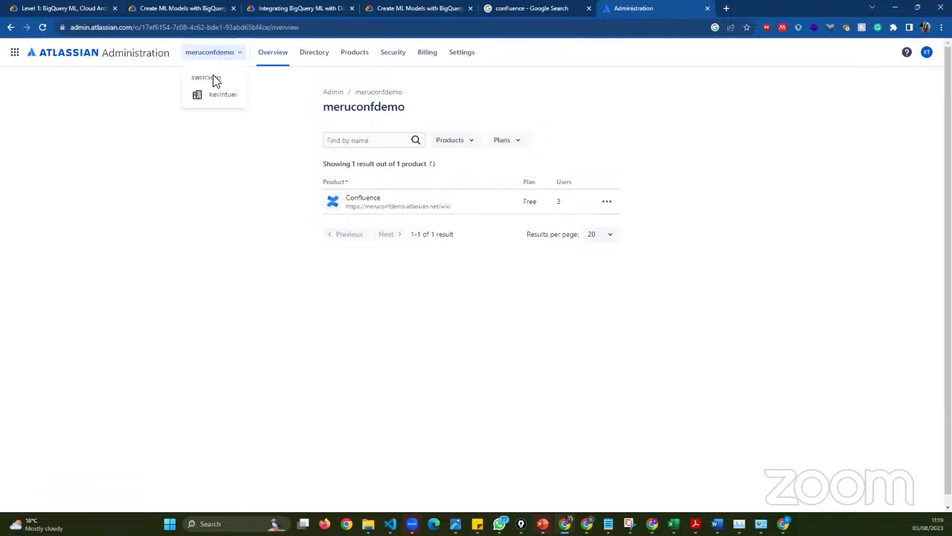
left_click(255, 143)
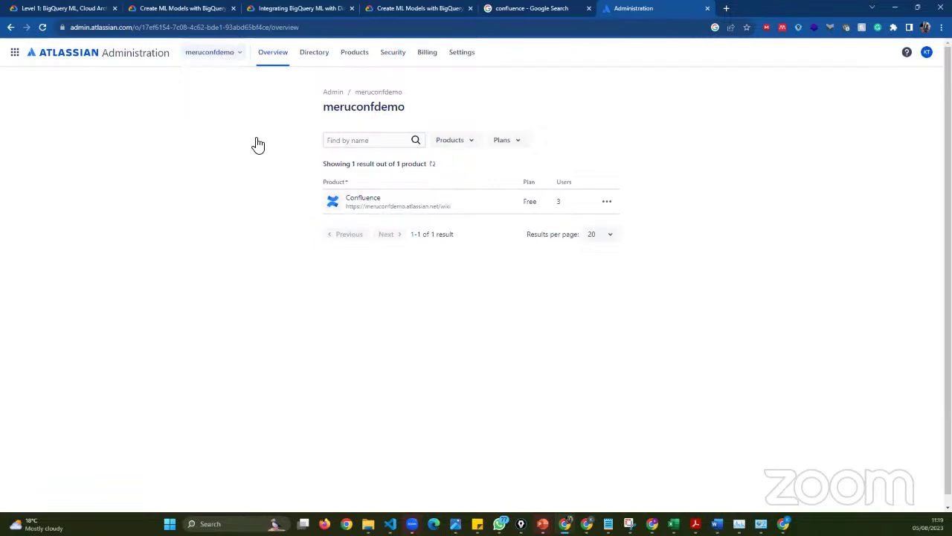
left_click(226, 57)
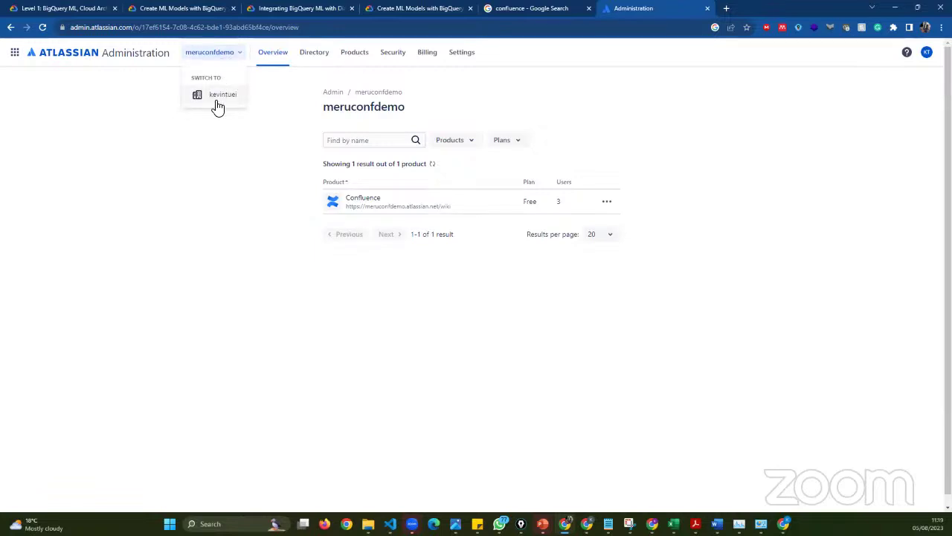
left_click(269, 93)
left_click(211, 52)
left_click(386, 90)
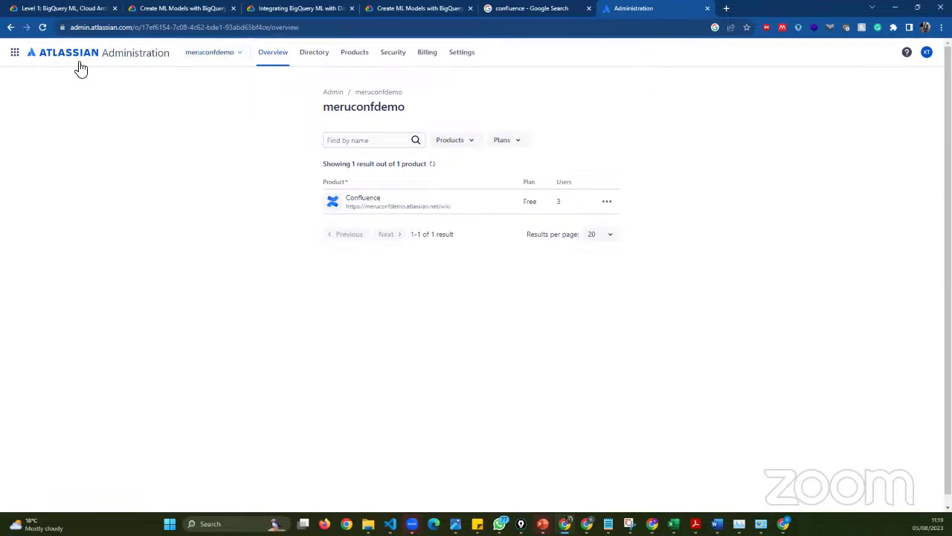
left_click(12, 55)
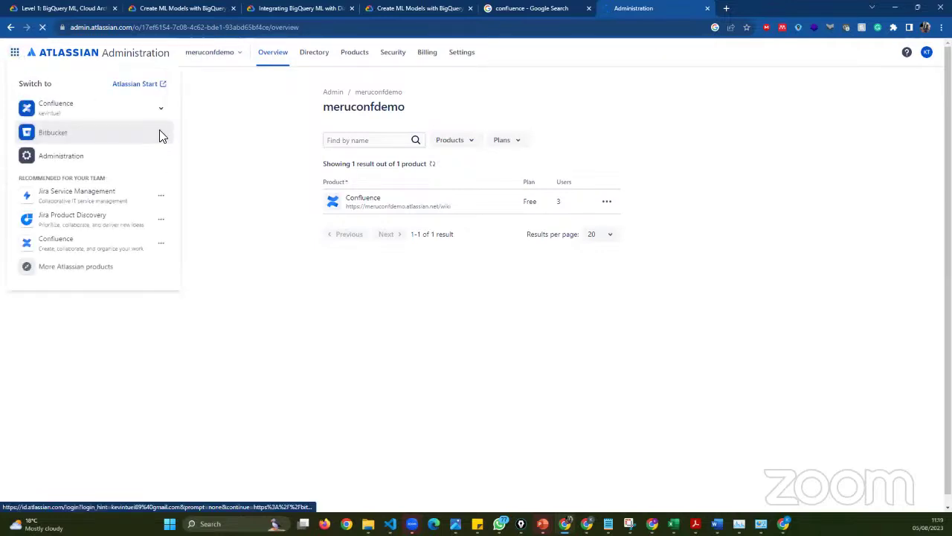
left_click(164, 113)
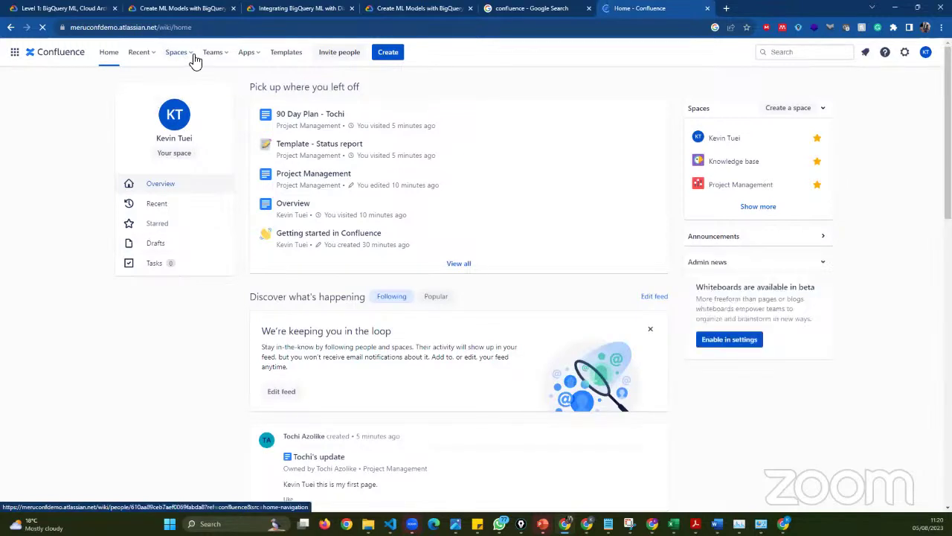
- Choose Project Management from the starred spaces under Spaces
left_click(193, 60)
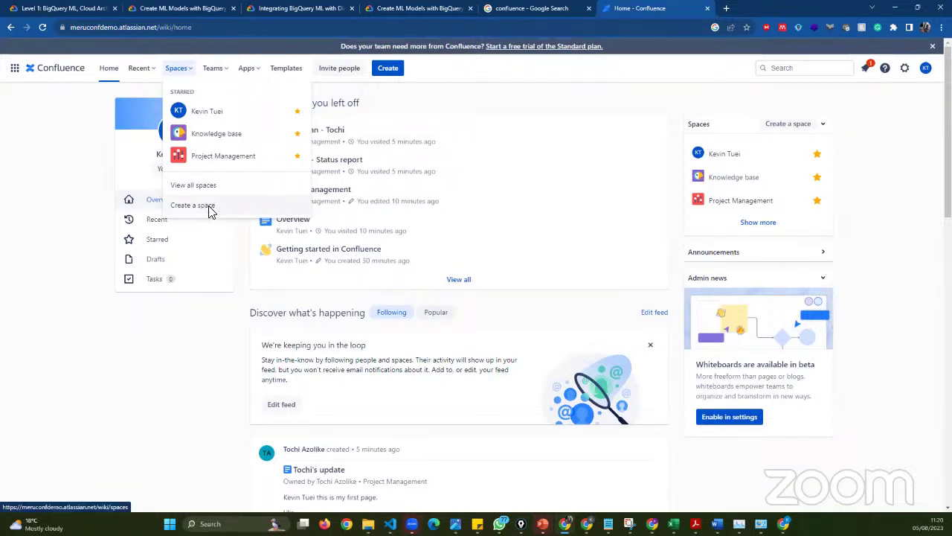
left_click(213, 158)
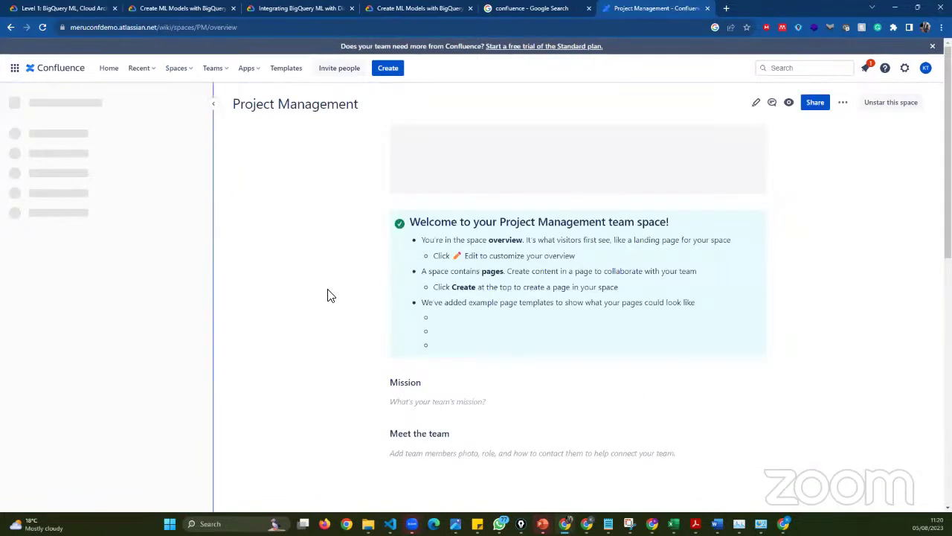
- Scroll through the Project Management overview, then press E to open it in the editor
scroll(648, 320, "down", 3)
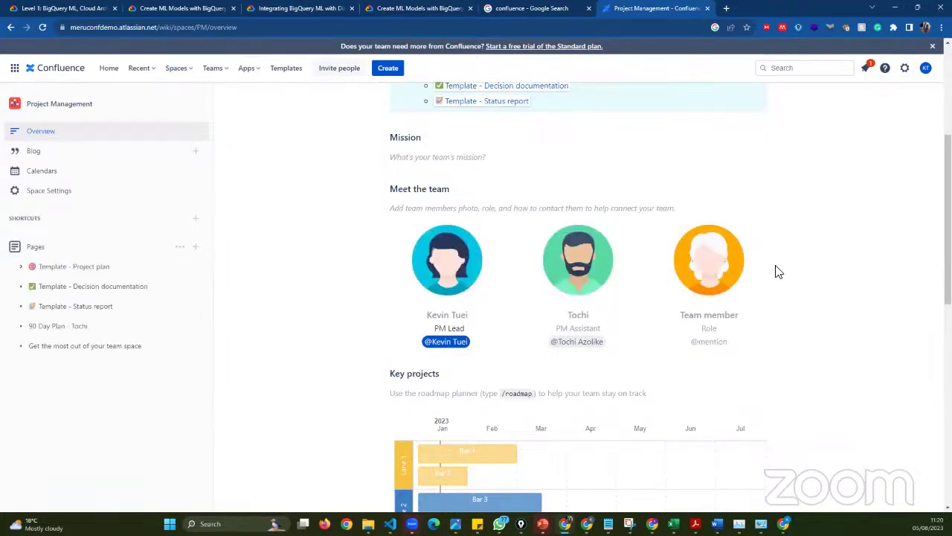
scroll(760, 119, "up", 4)
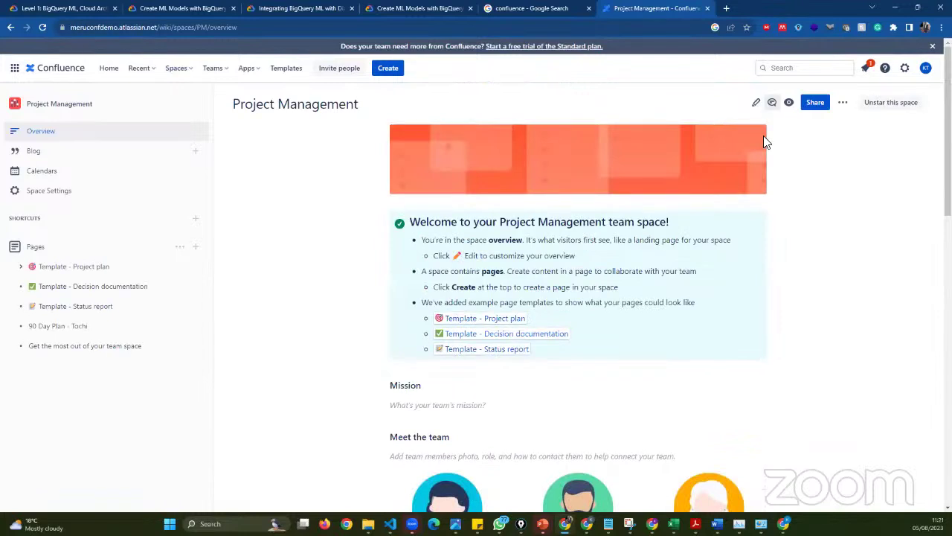
key("e")
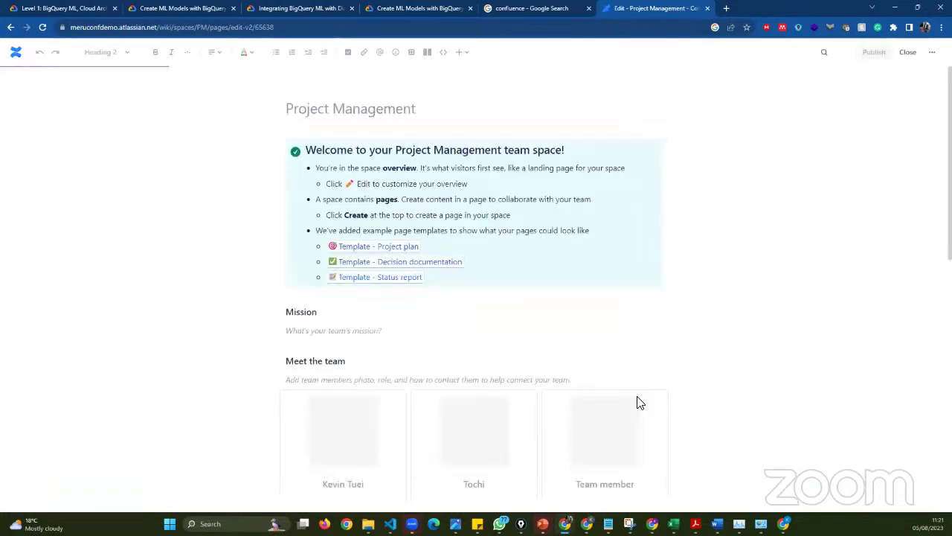
scroll(640, 403, "down", 4)
scroll(644, 393, "up", 3)
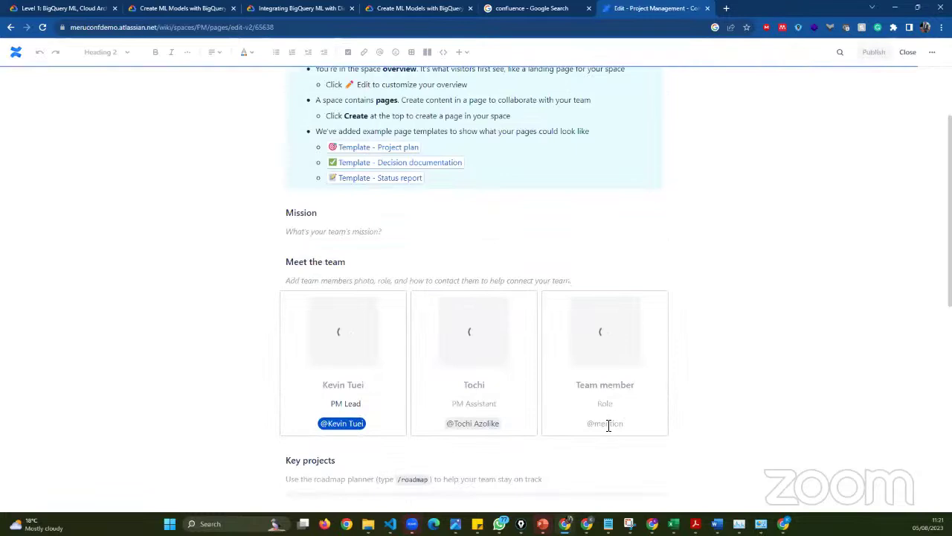
scroll(609, 311, "down", 2)
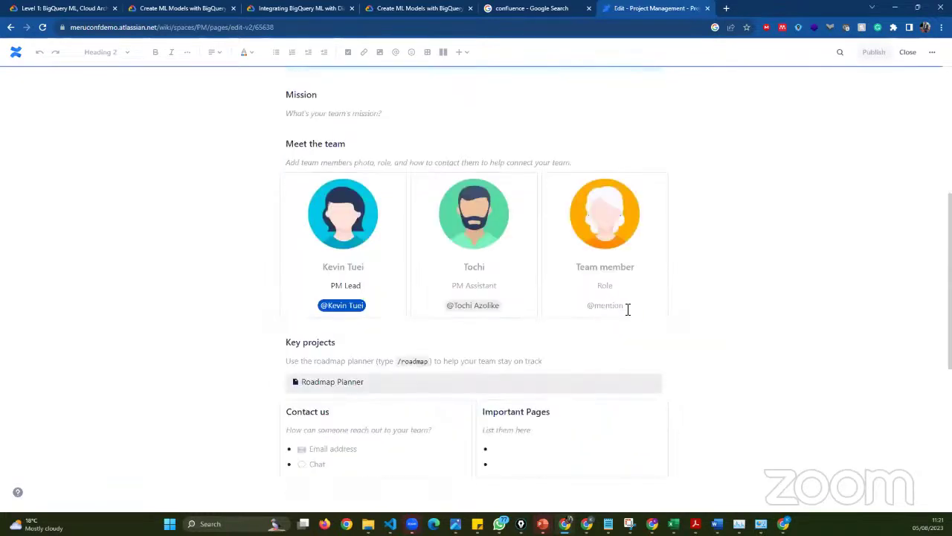
left_click(589, 311)
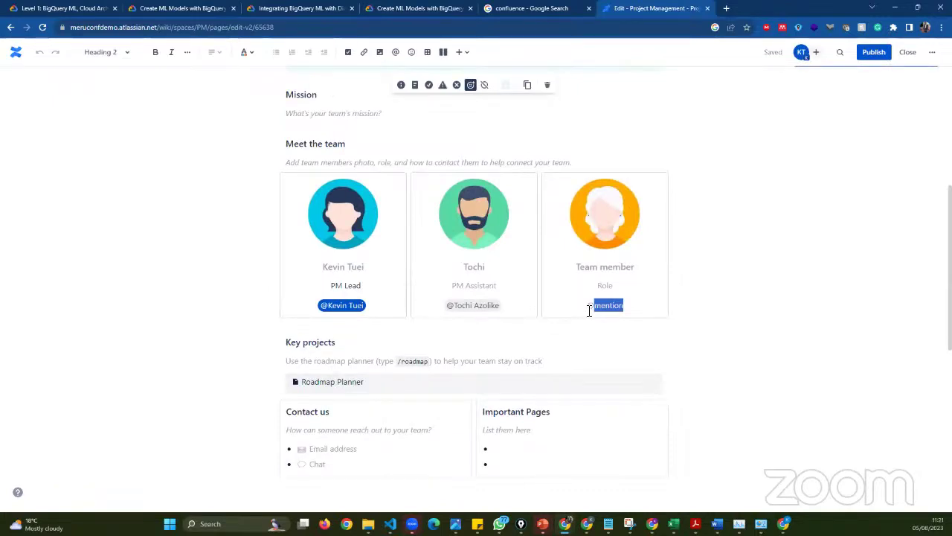
key("BackSpace")
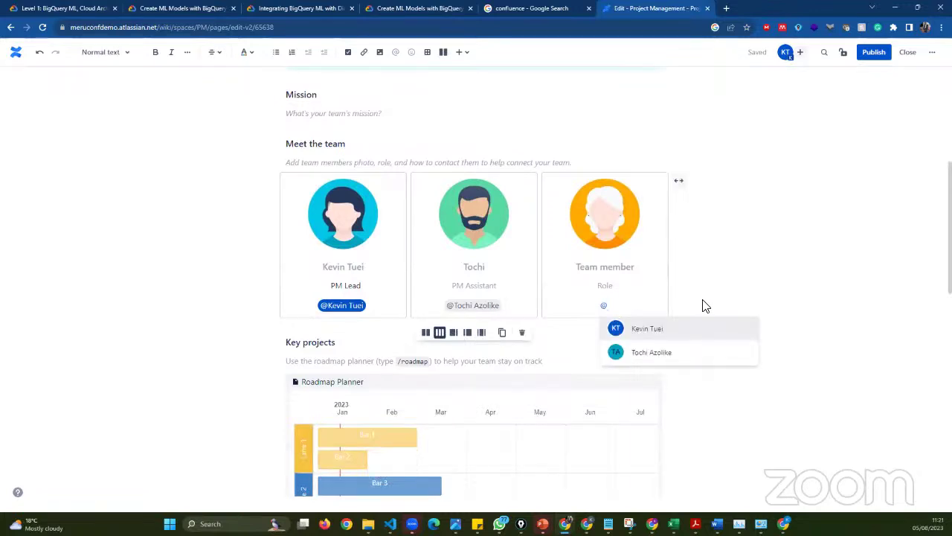
key("BackSpace")
scroll(568, 338, "up", 3)
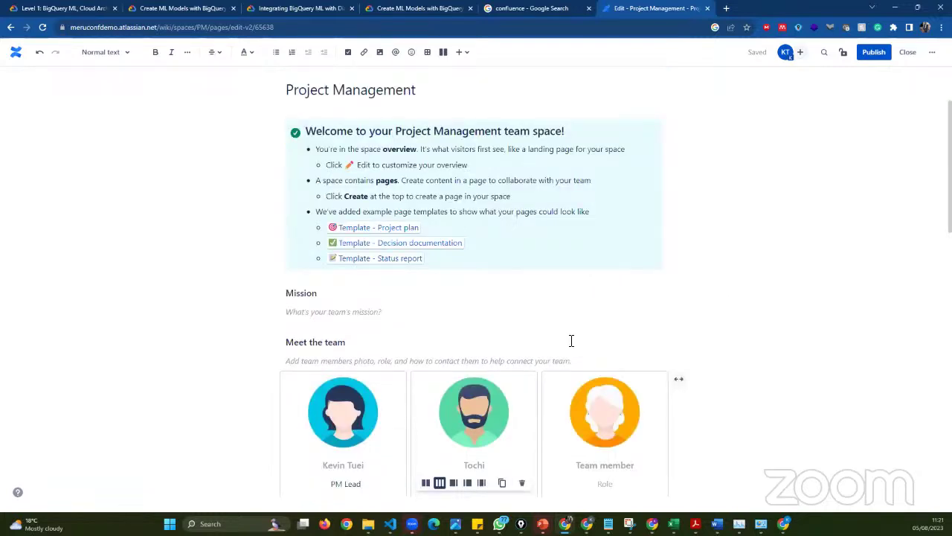
scroll(590, 283, "down", 3)
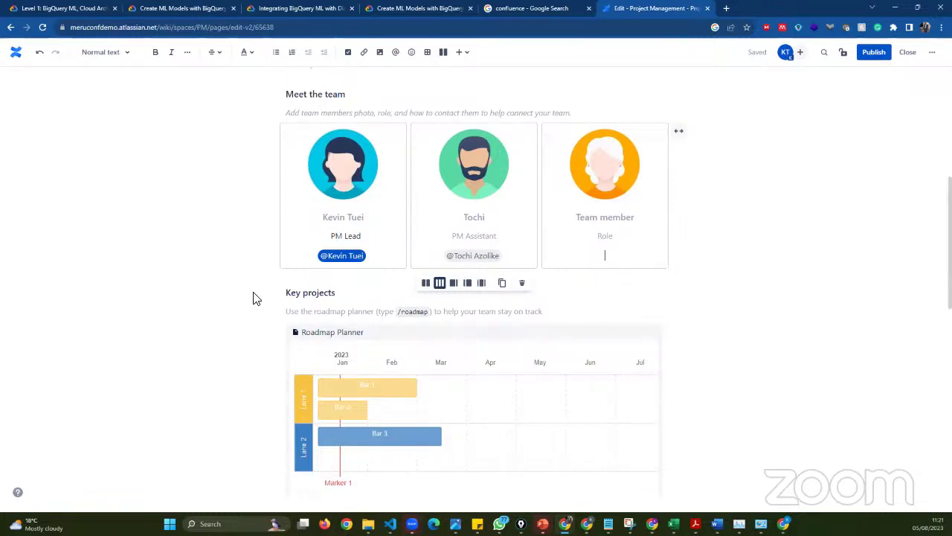
scroll(254, 298, "up", 3)
scroll(201, 227, "up", 3)
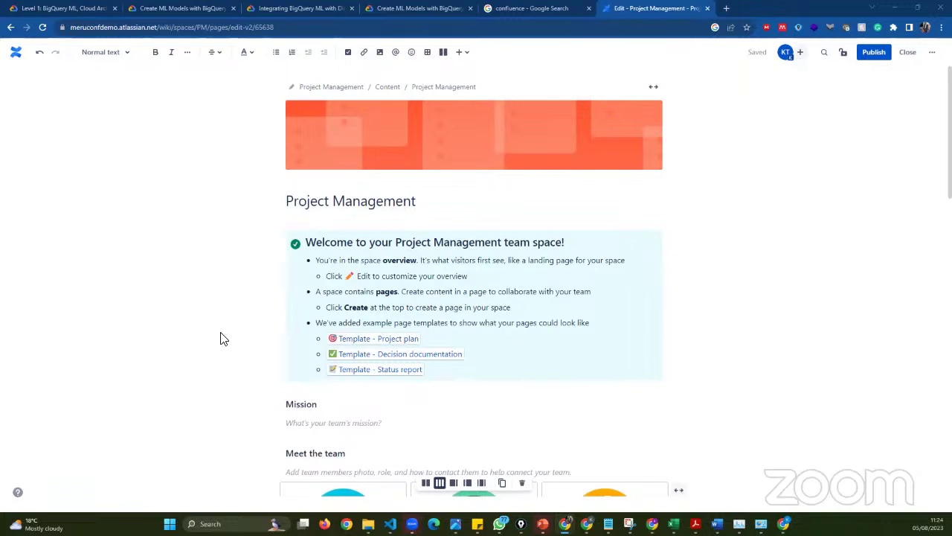
- Type @ in the empty third team member card, then dismiss the mention suggestions
scroll(521, 387, "down", 3)
scroll(536, 391, "up", 3)
scroll(482, 294, "down", 1)
scroll(540, 372, "down", 3)
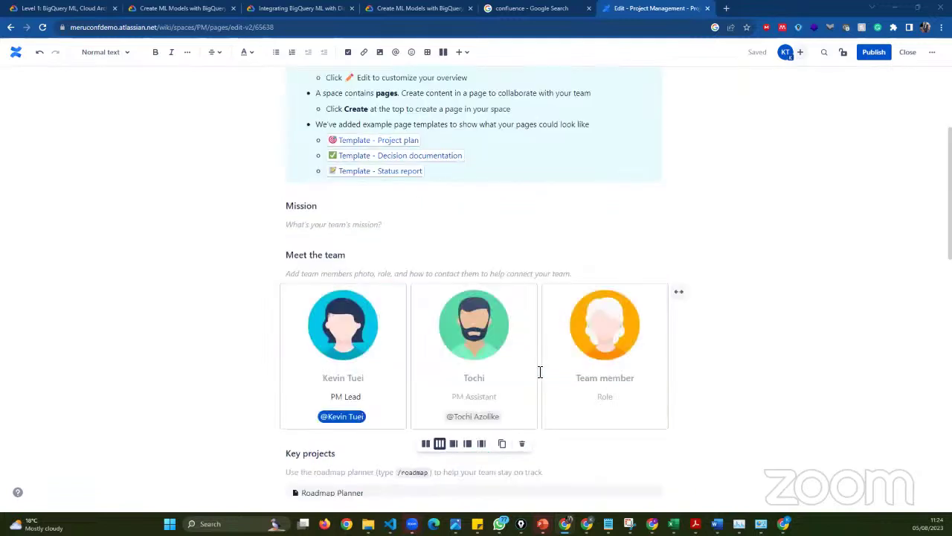
left_click(596, 416)
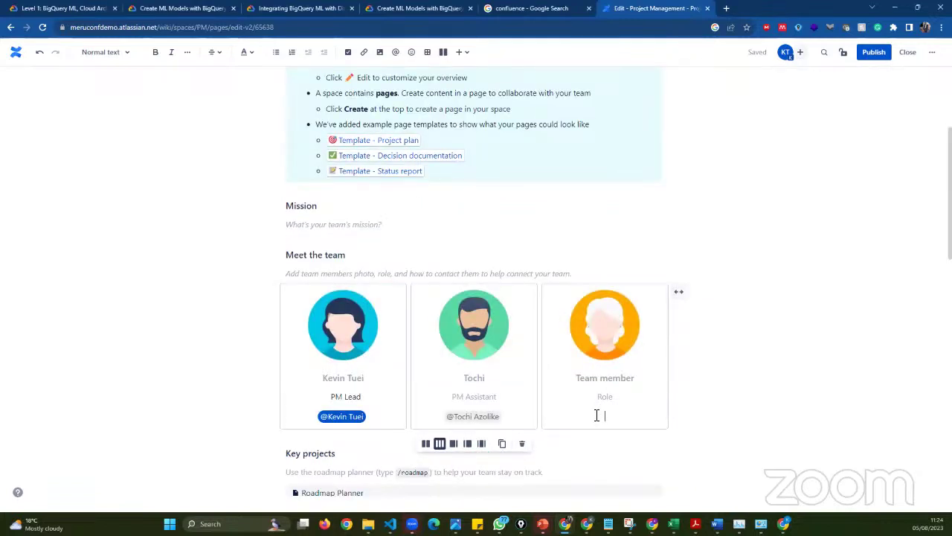
type("@")
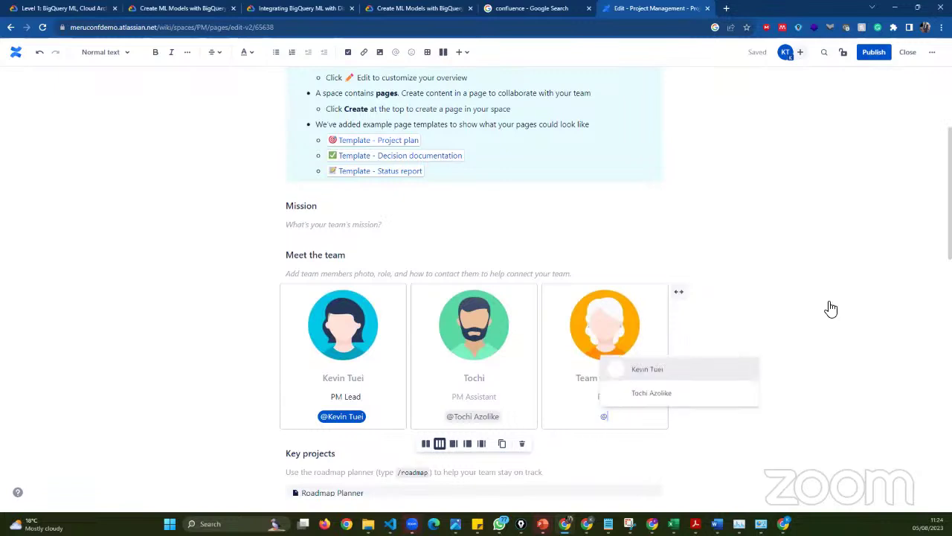
key("Escape")
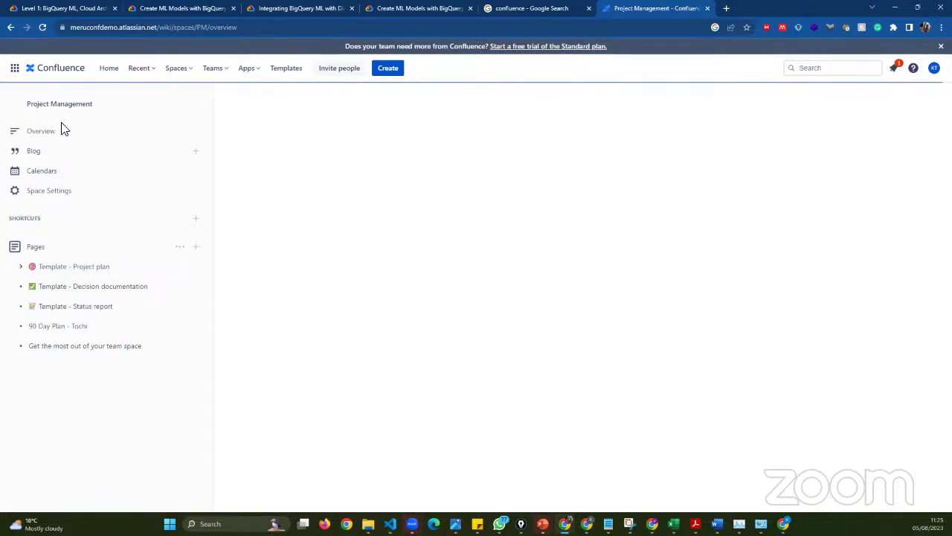
- Open Tochi's update under the expanded Template - Project plan, then open a new browser tab
left_click(31, 268)
left_click(33, 272)
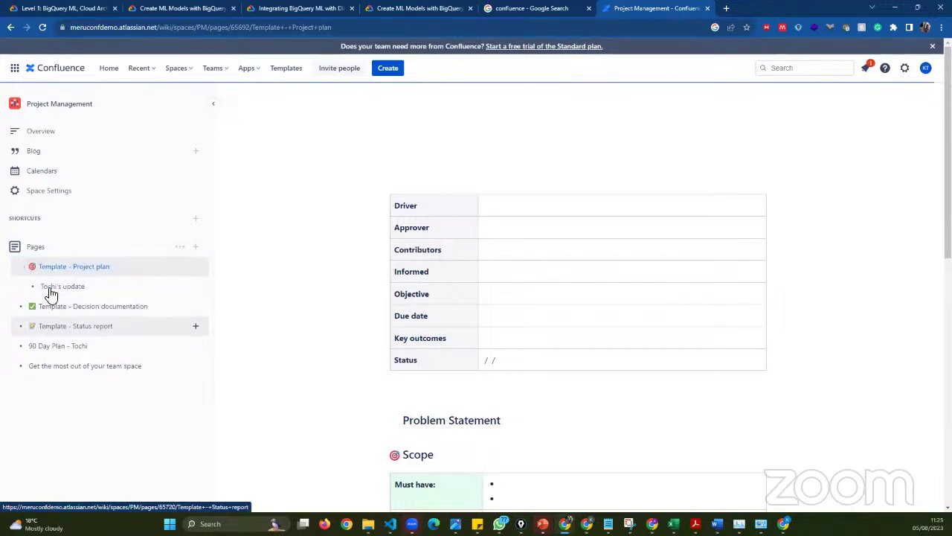
left_click(61, 288)
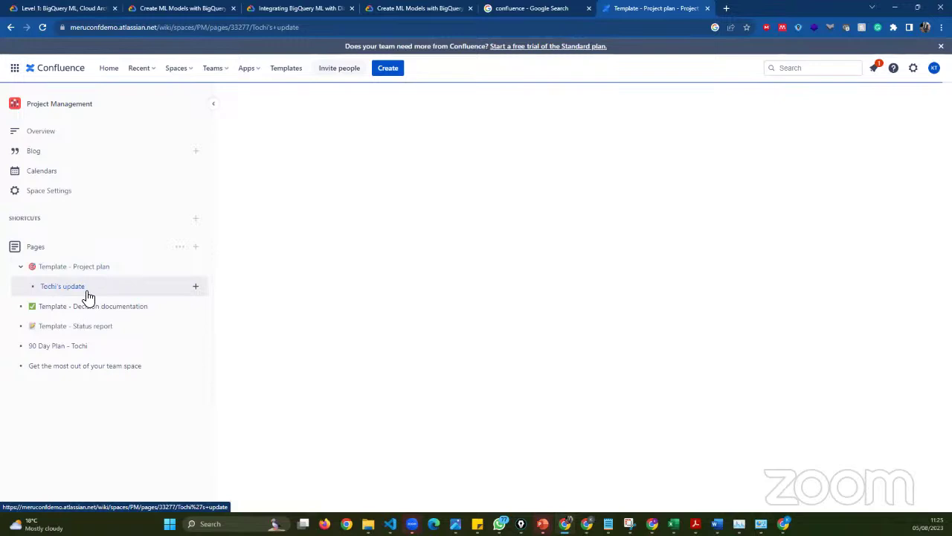
left_click(93, 298)
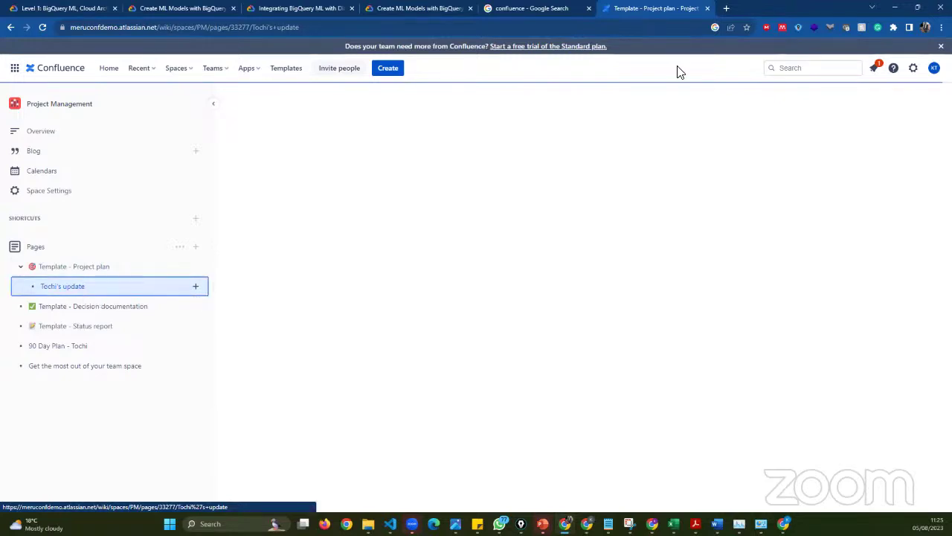
left_click(726, 9)
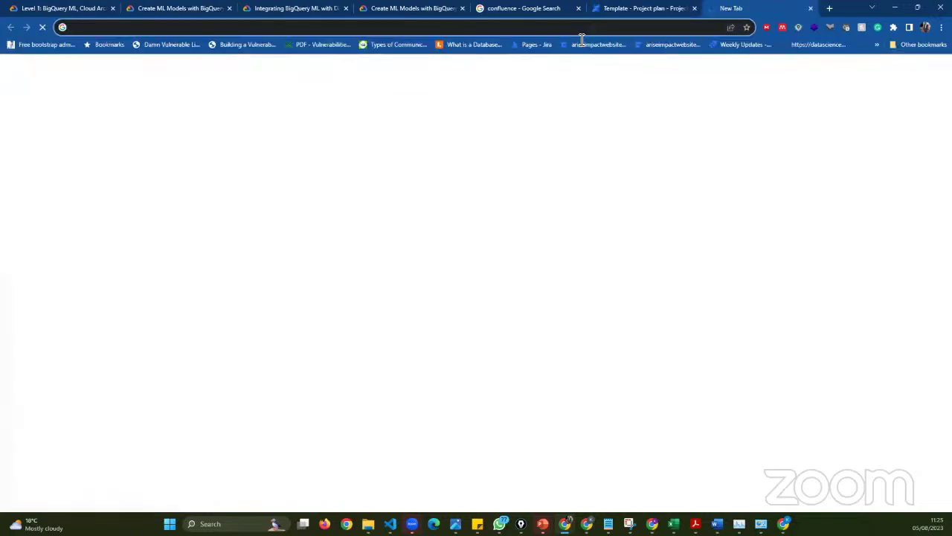
- Load Gmail from the address bar with 'ma', then close that tab to return to Tochi's update page
left_click(582, 37)
type("ma")
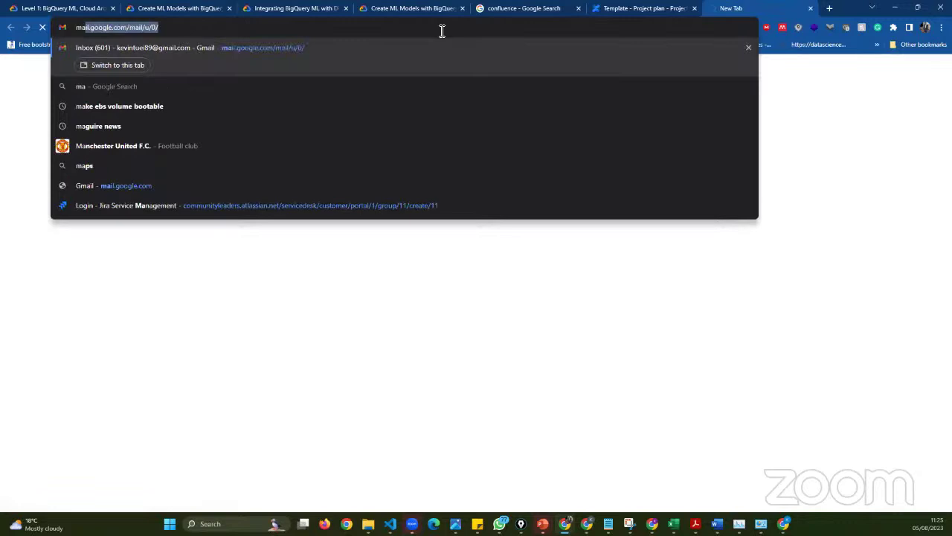
key("Return")
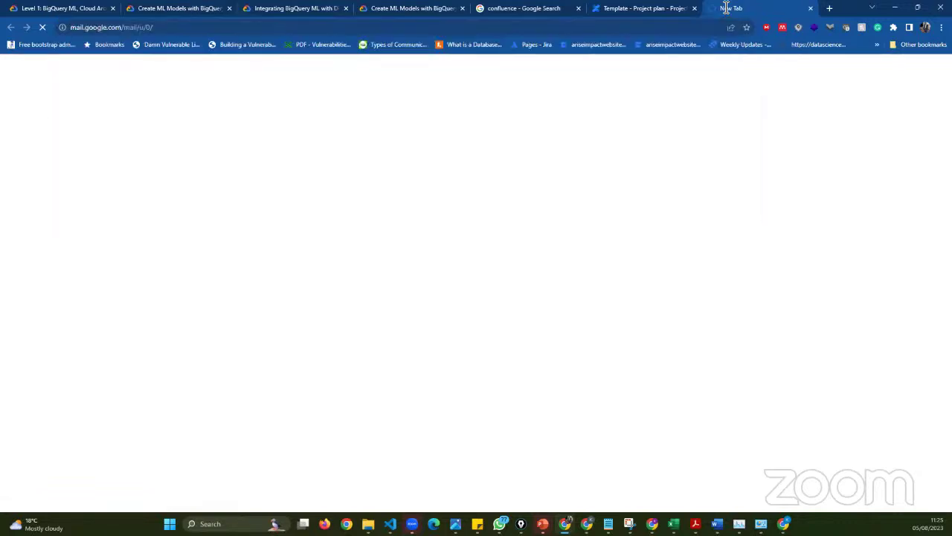
key("ctrl+w")
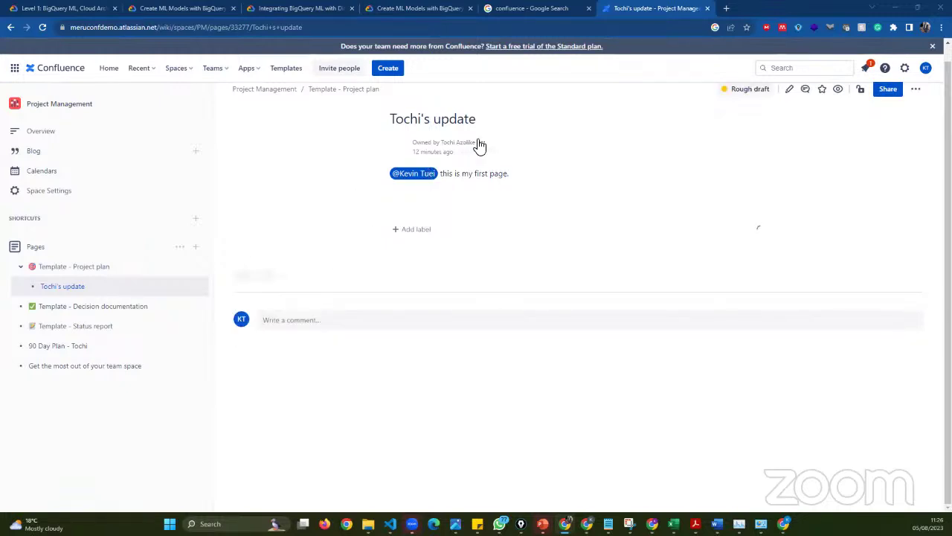
- Highlight the page's last-updated time and Rough draft status, then clear the selection
left_click_drag(414, 153, 443, 152)
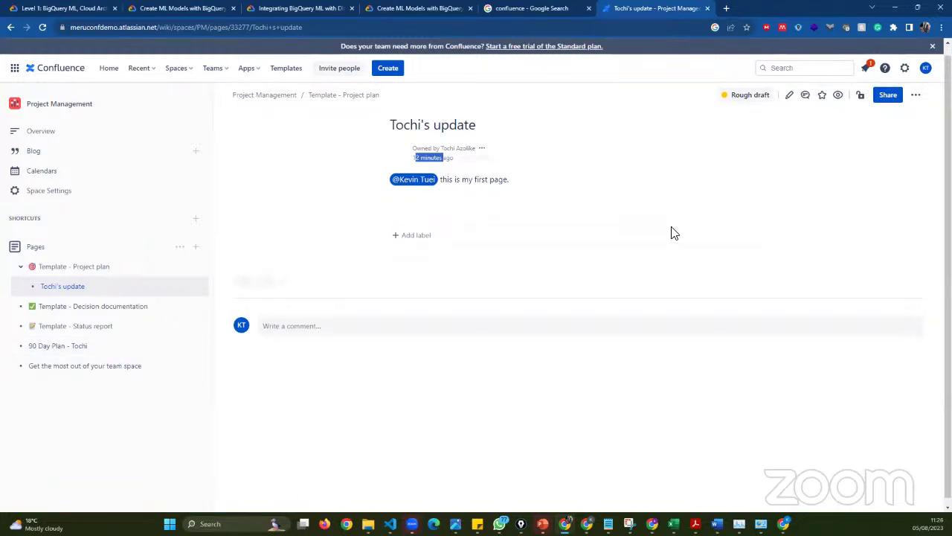
triple_click(766, 109)
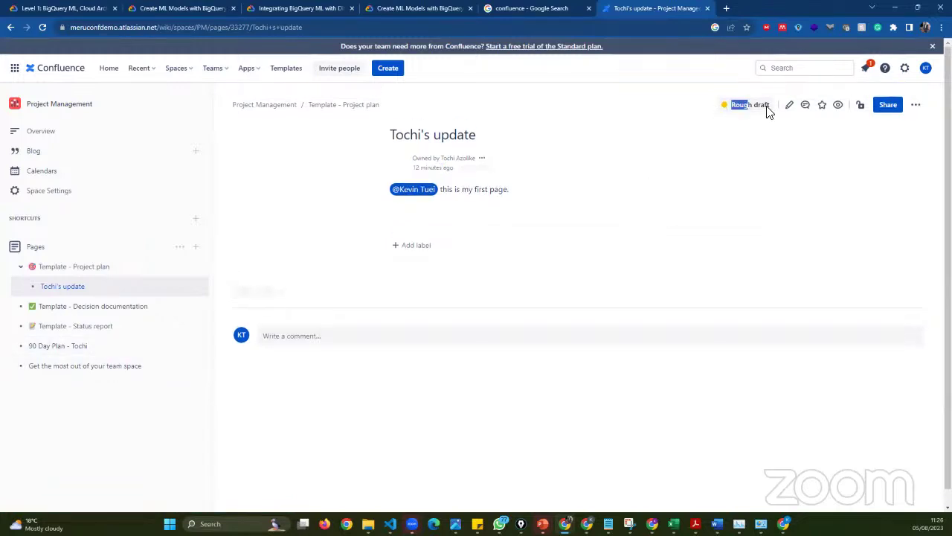
left_click(689, 196)
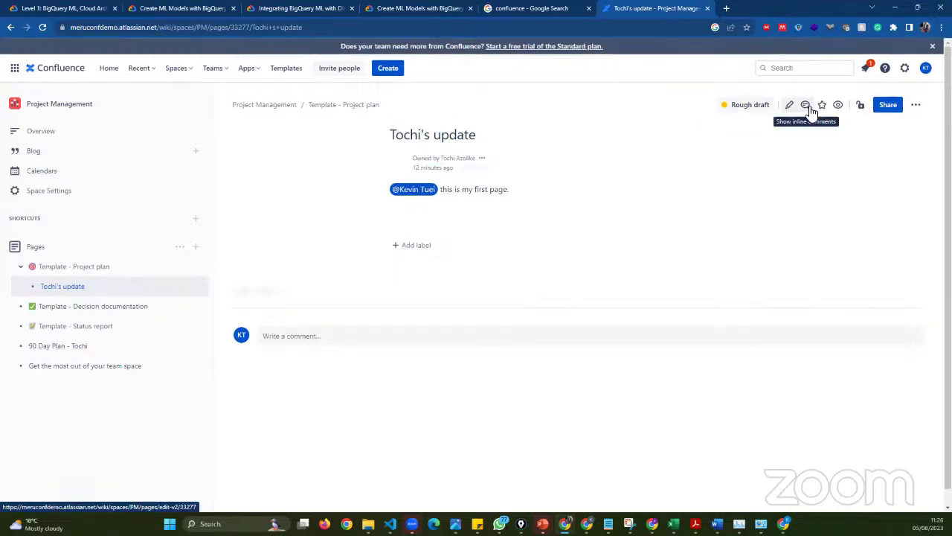
- Show inline comments and open a new comment editor at the bottom of Tochi's update page
left_click(811, 110)
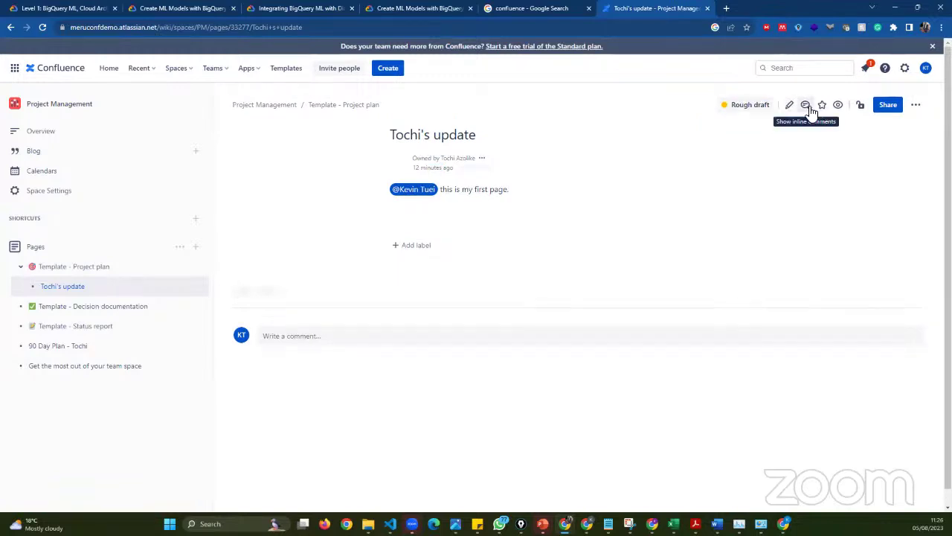
left_click(313, 336)
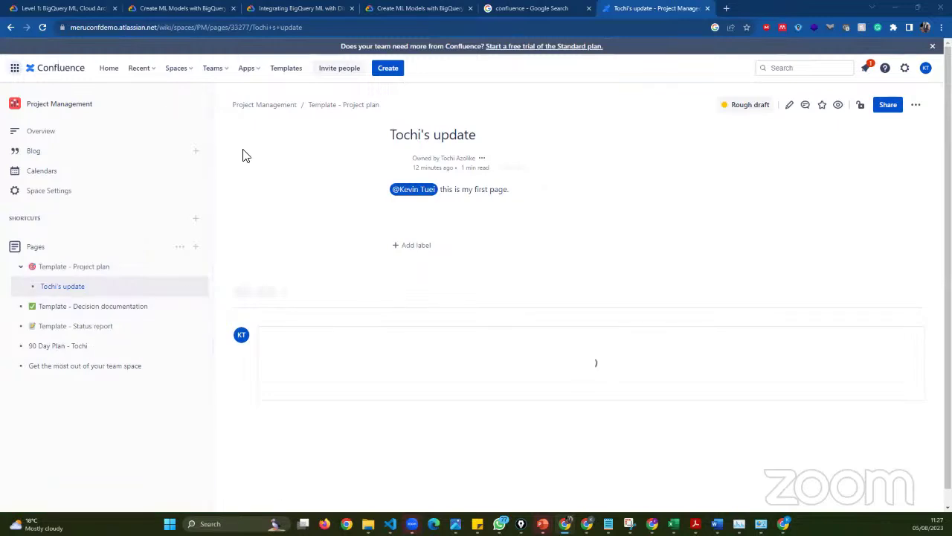
left_click(185, 27)
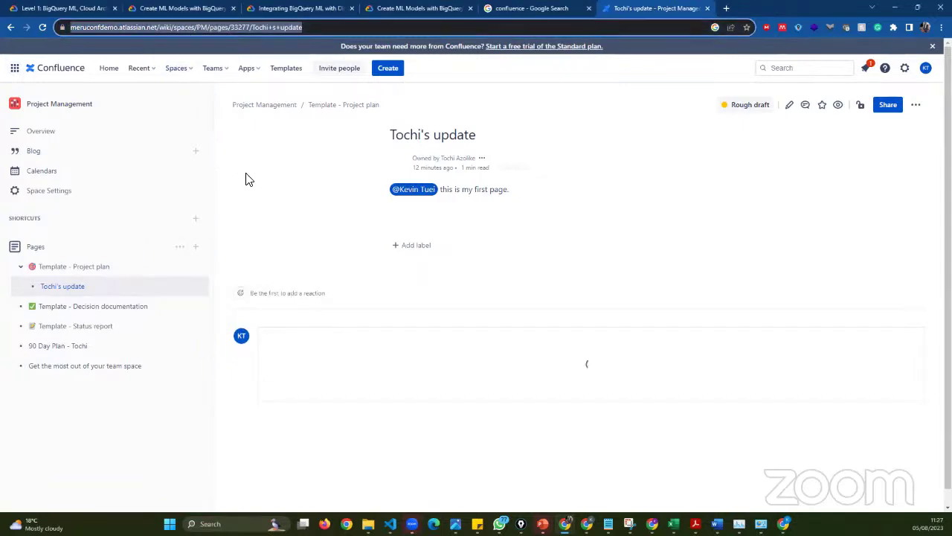
left_click(320, 450)
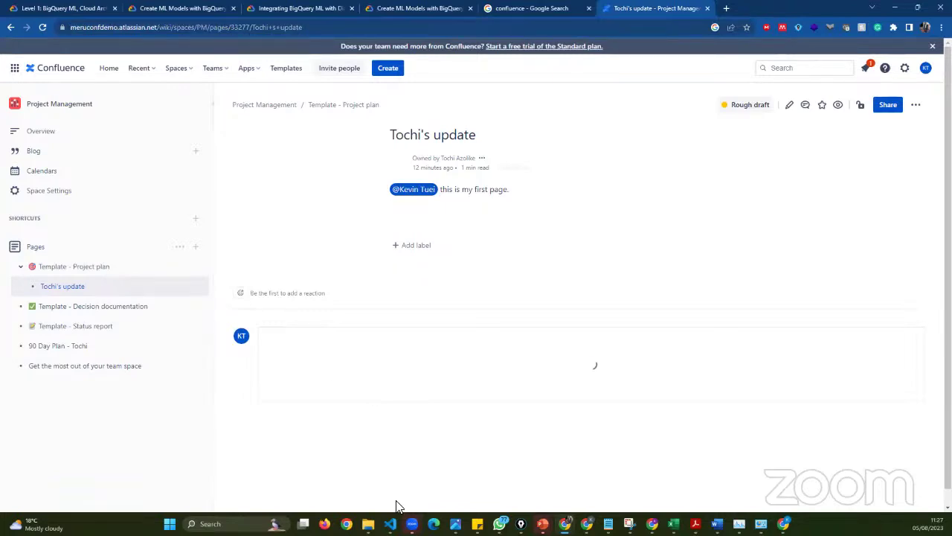
mouse_move(411, 523)
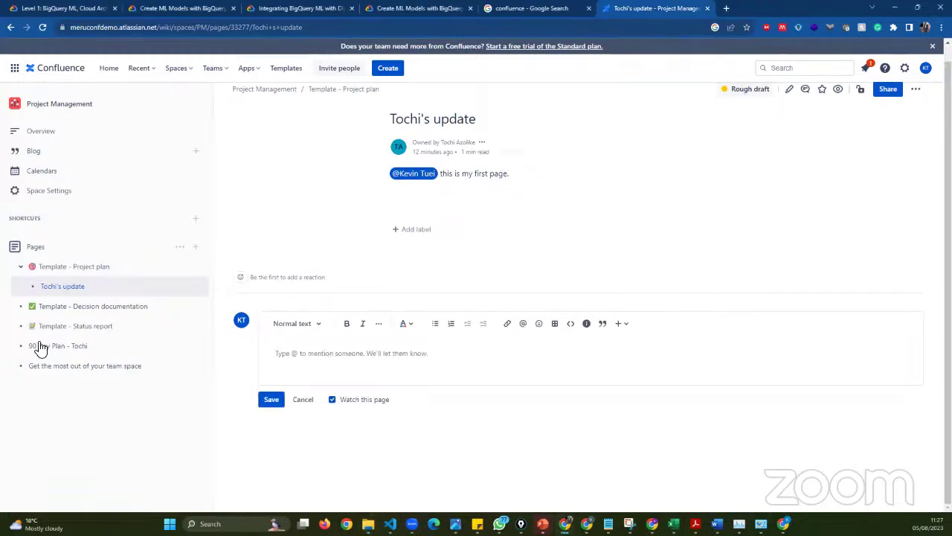
left_click(341, 350)
type("Than")
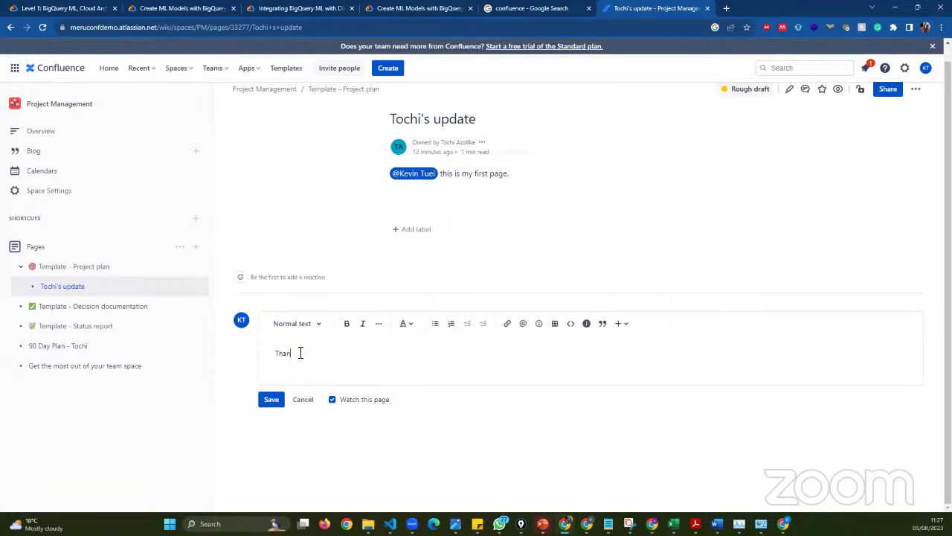
type("k you I have seen it @To")
scroll(333, 384, "up", 1)
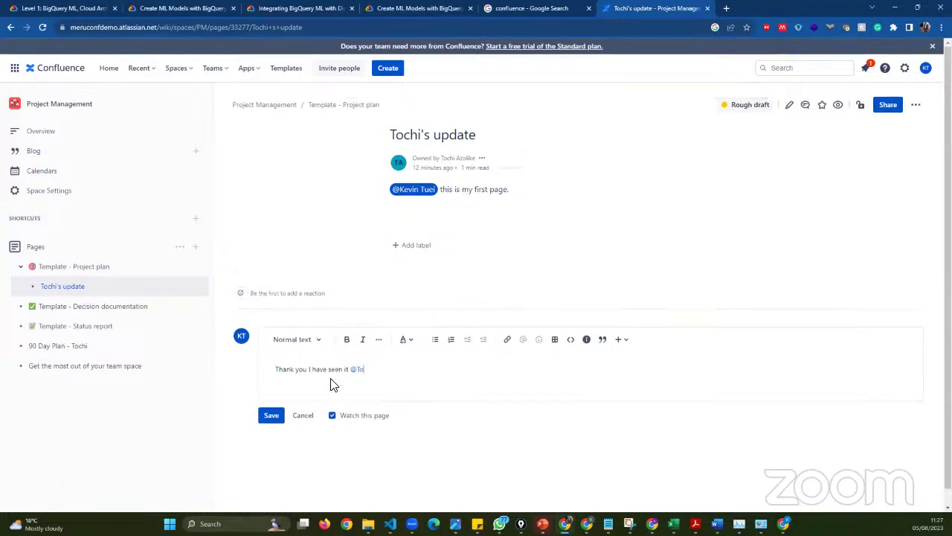
key("BackSpace")
key("BackSpace")
key("BackSpace")
type("@")
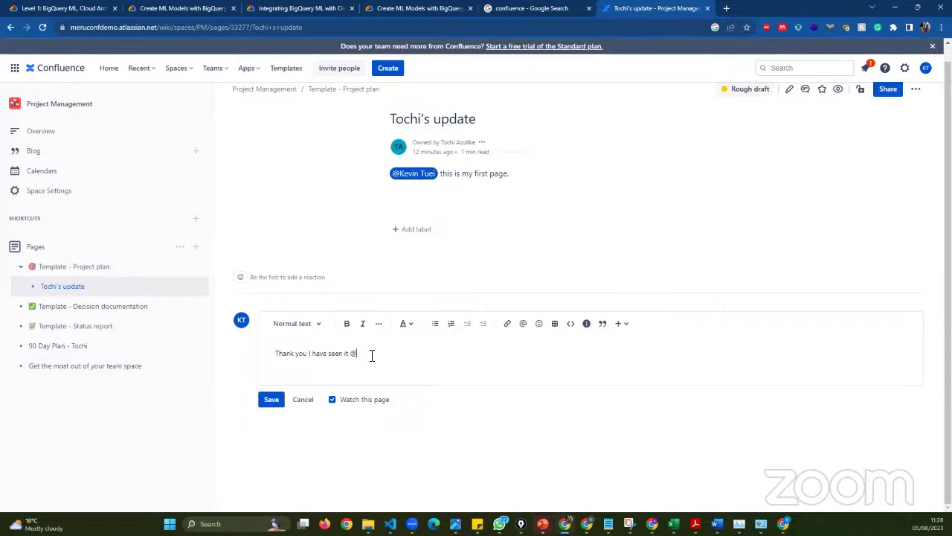
- Retype the trailing '@' to retry bringing up the mention suggestions
key("BackSpace")
type("@")
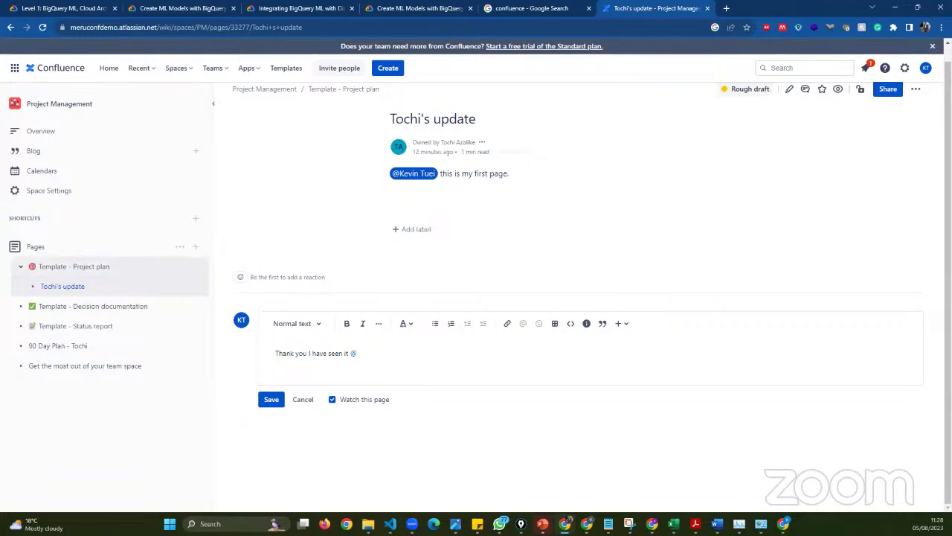
left_click(379, 363)
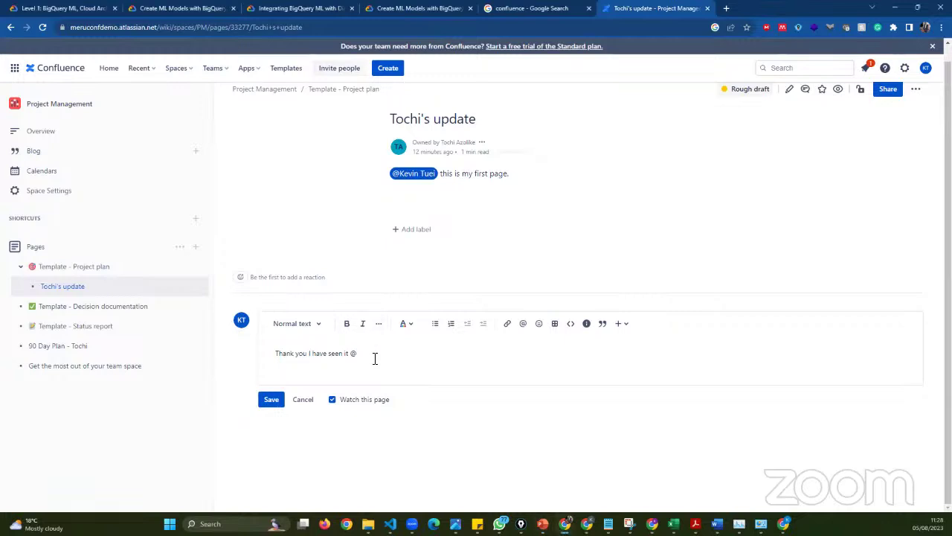
key("BackSpace")
type("@")
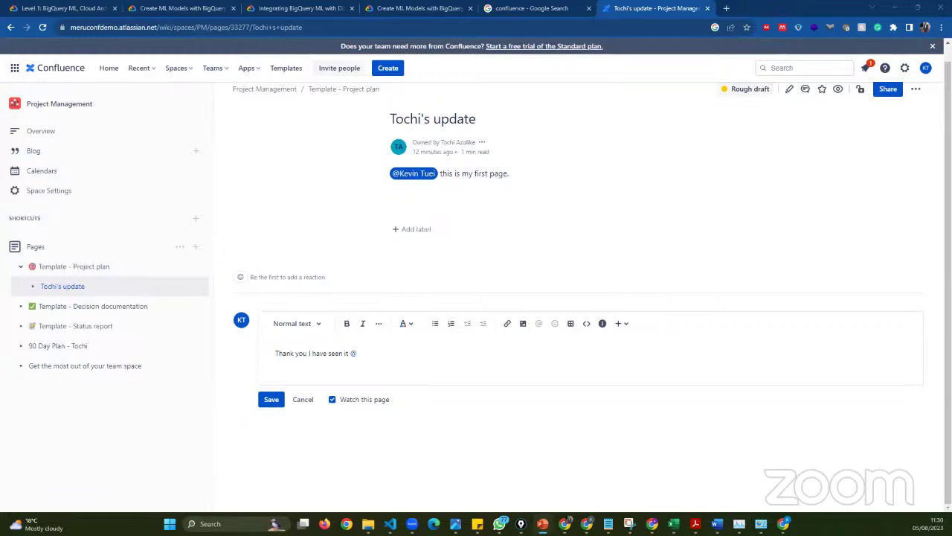
left_click(364, 361)
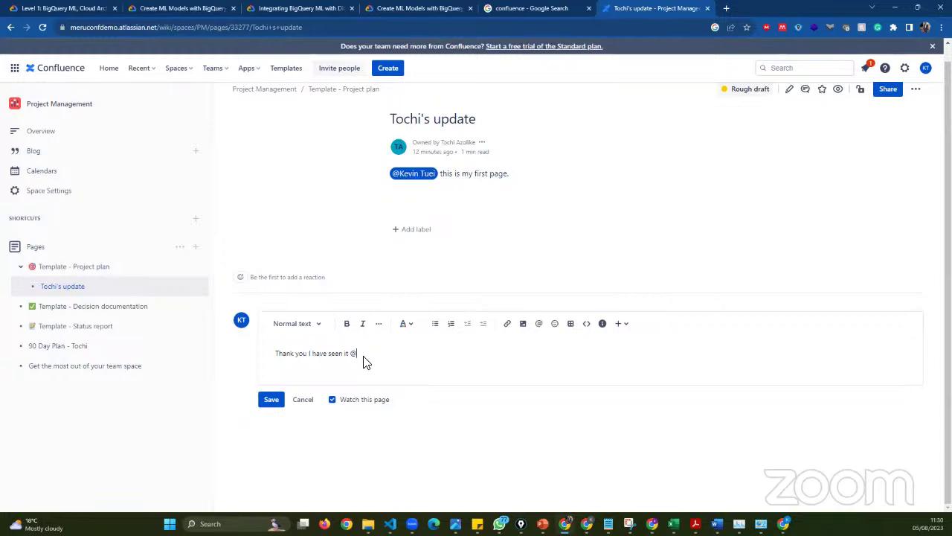
left_click(287, 201)
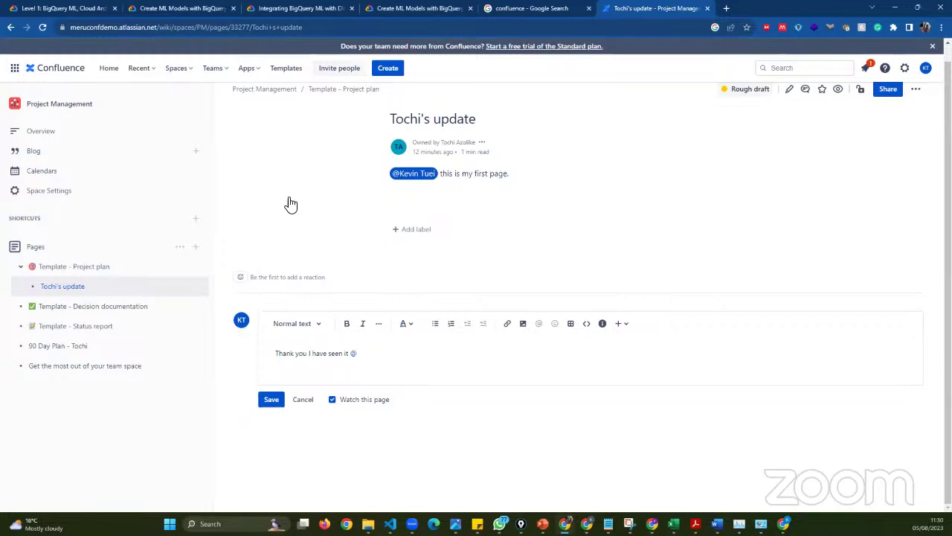
left_click(208, 29)
key("Return")
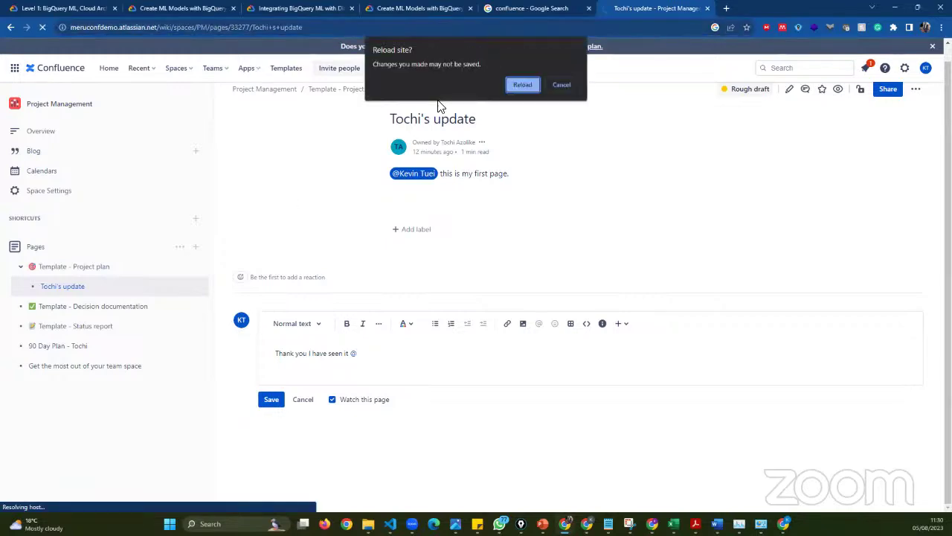
left_click(529, 85)
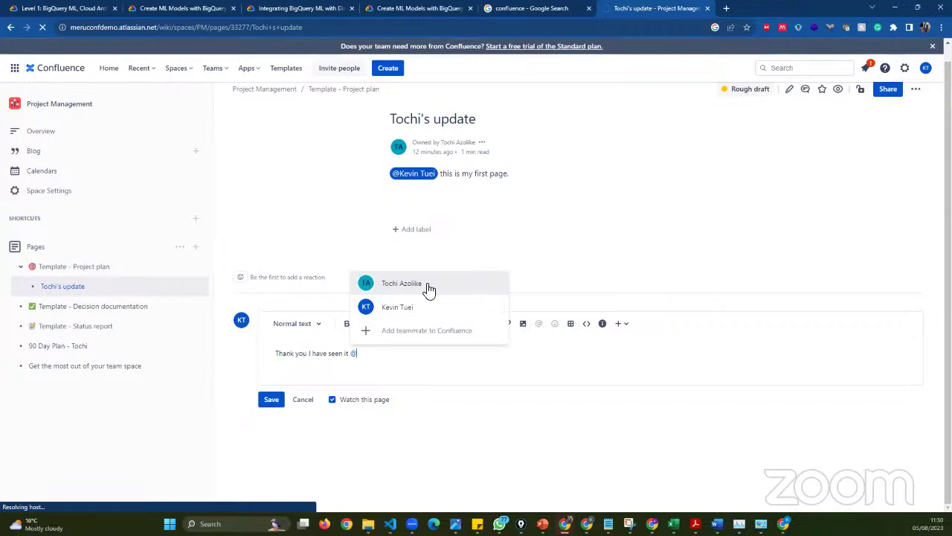
key("Return")
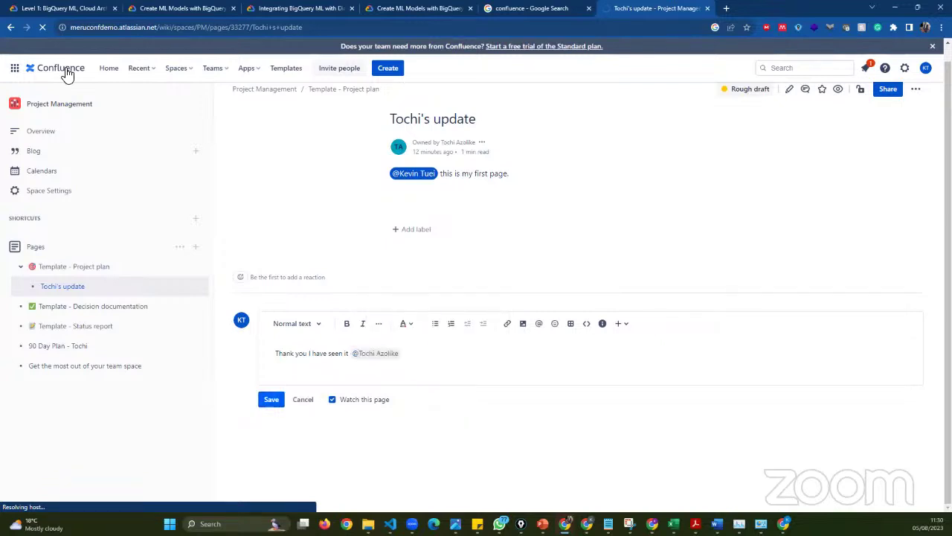
left_click(272, 400)
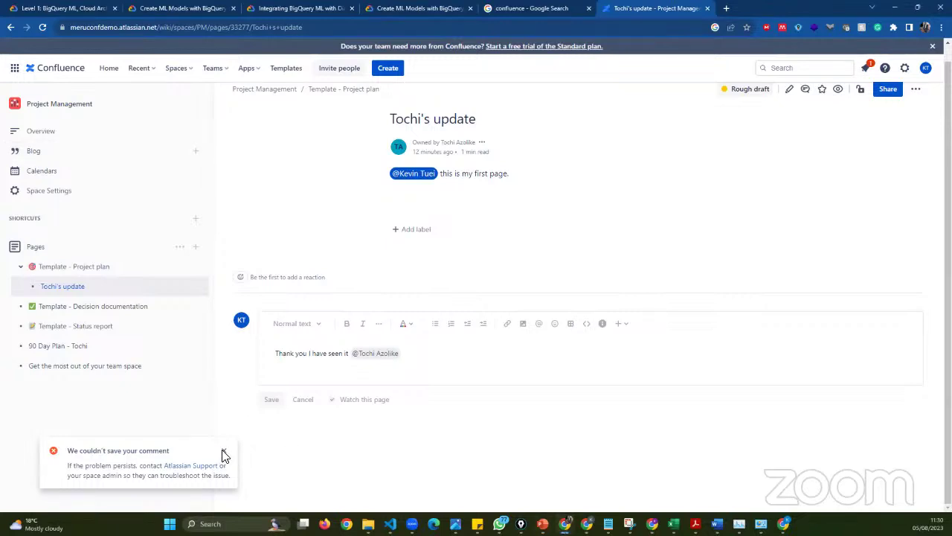
- Reload Tochi's update page to retry saving, confirming despite the unsaved comment
left_click(94, 26)
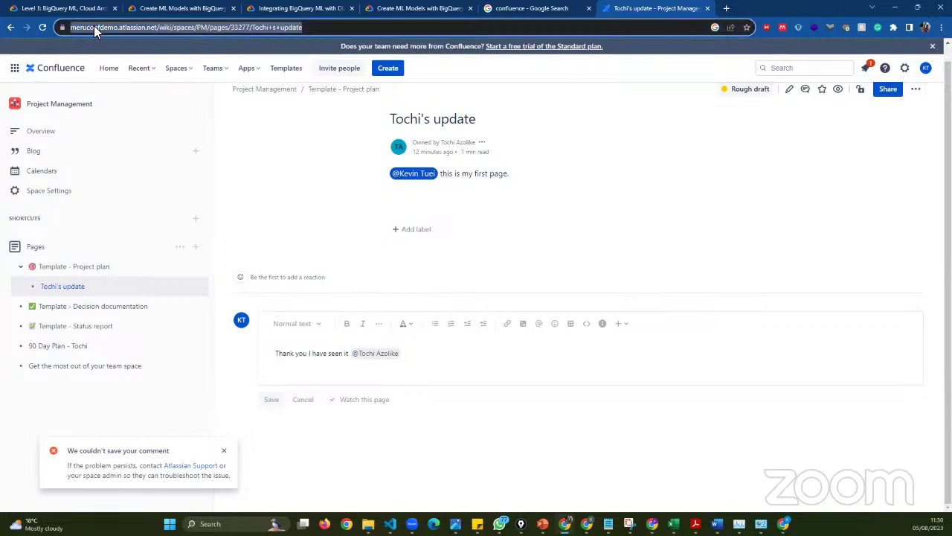
key("Return")
left_click(522, 101)
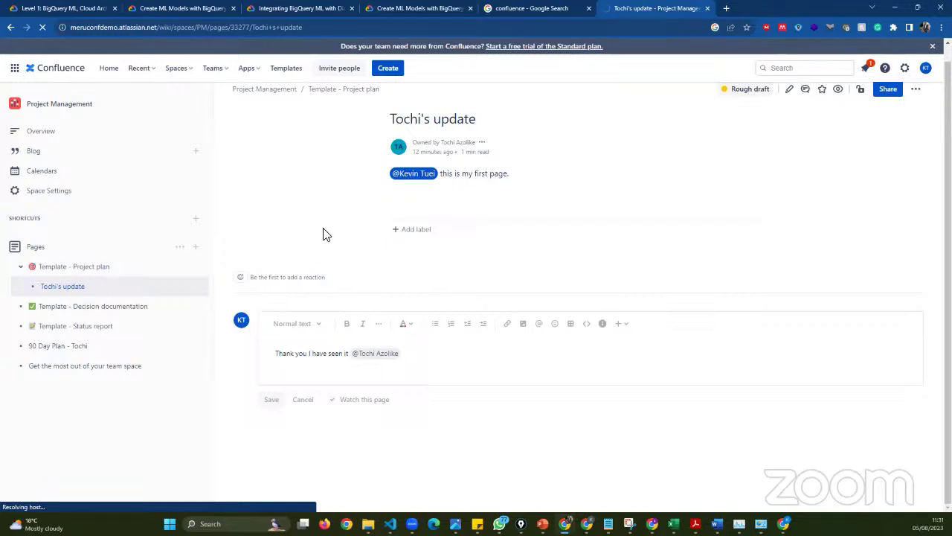
- Close the Confluence Google search tab and bring up the update page tab's options menu
left_click(588, 8)
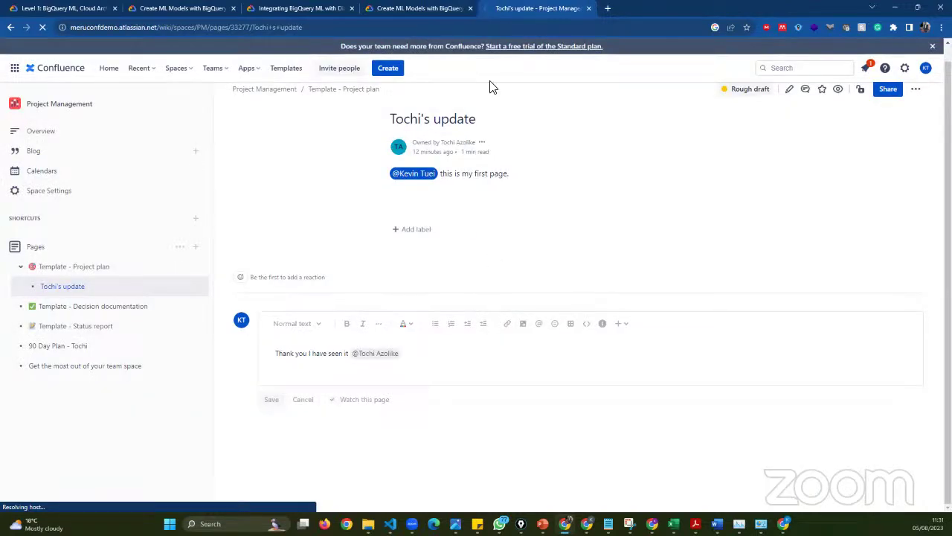
right_click(540, 9)
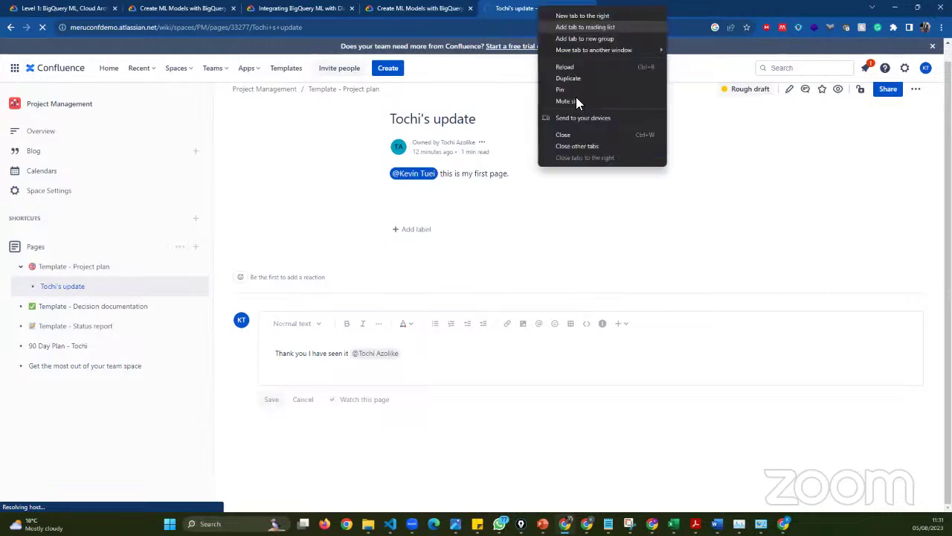
left_click(516, 106)
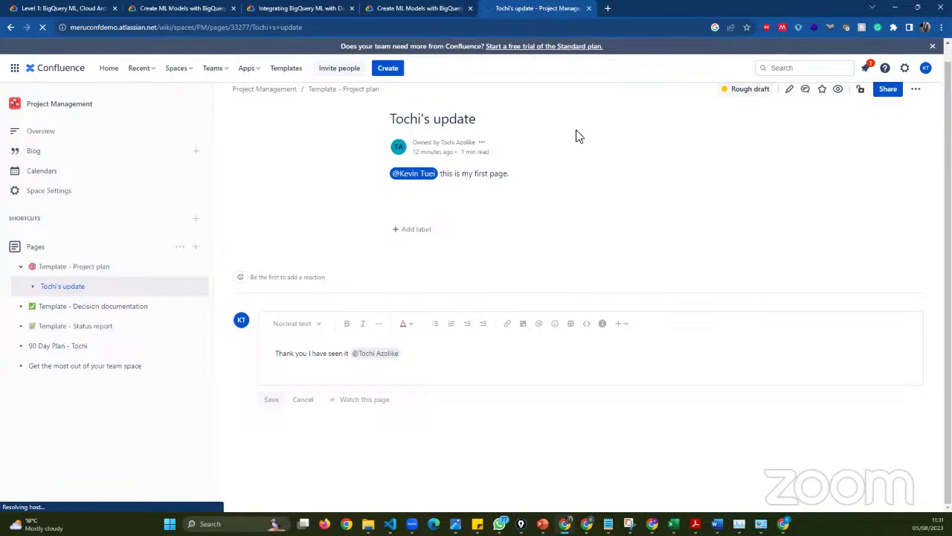
right_click(540, 9)
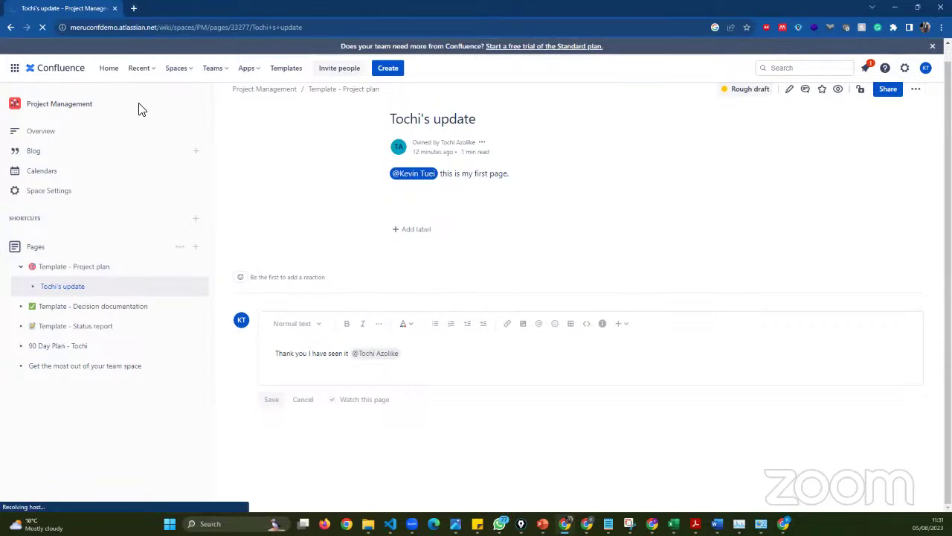
- Open the Confluence Essentials course on Atlassian University in a new tab, then return to the update page
key("ctrl+t")
type("Atl")
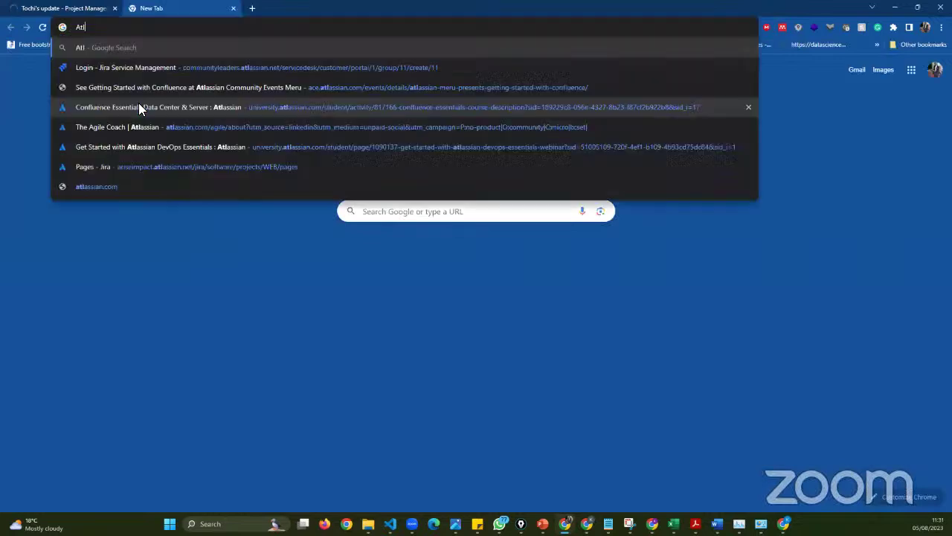
type("assian ")
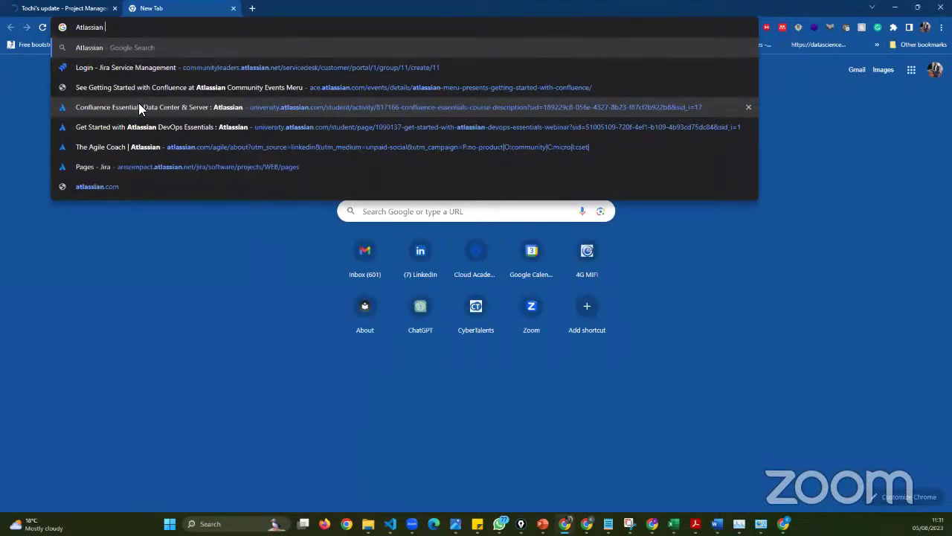
type("Unive")
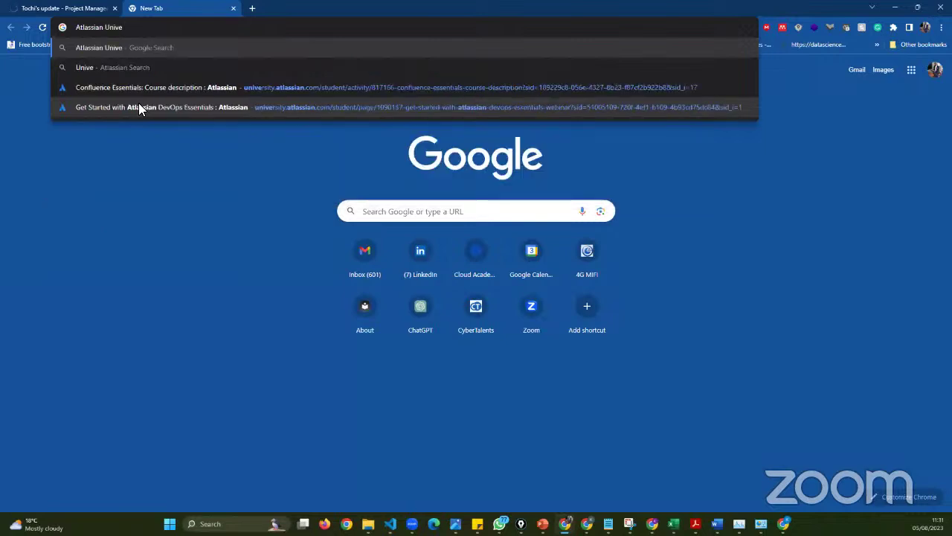
left_click(183, 96)
left_click(87, 7)
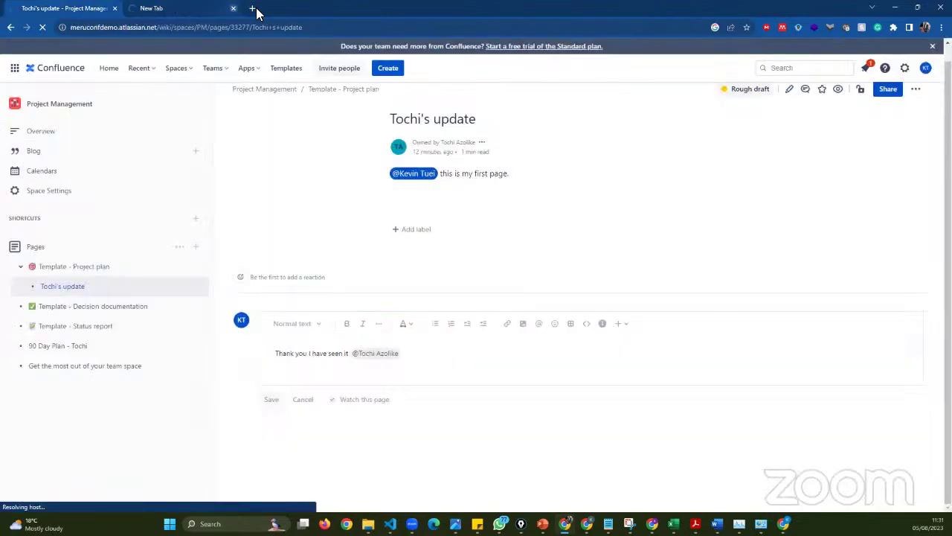
- Open another tab loading the Atlassian Community site, then go back to the update page
left_click(254, 9)
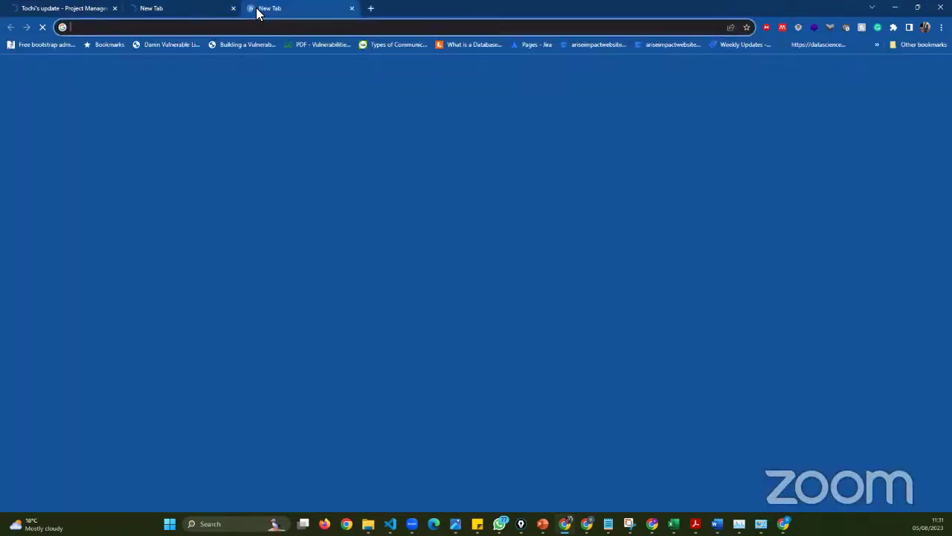
type("commun")
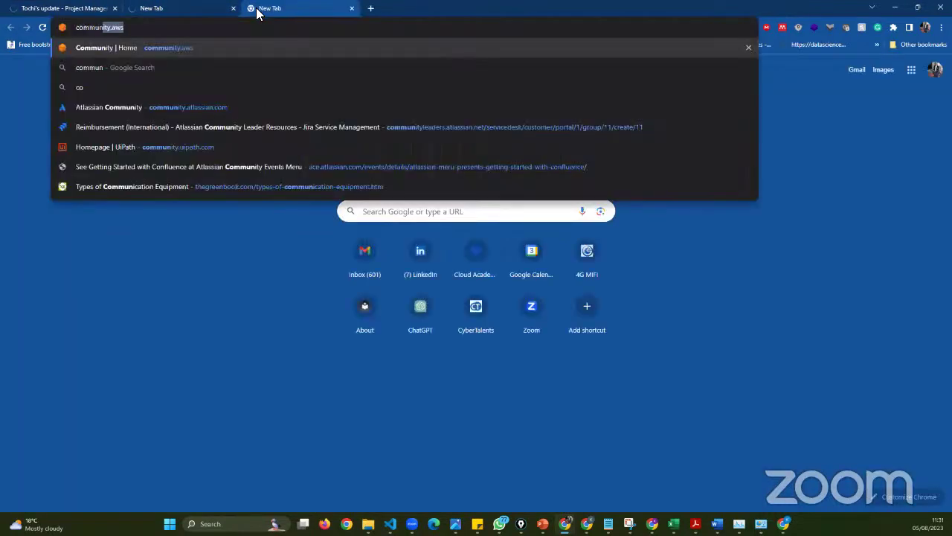
type("ity.aws")
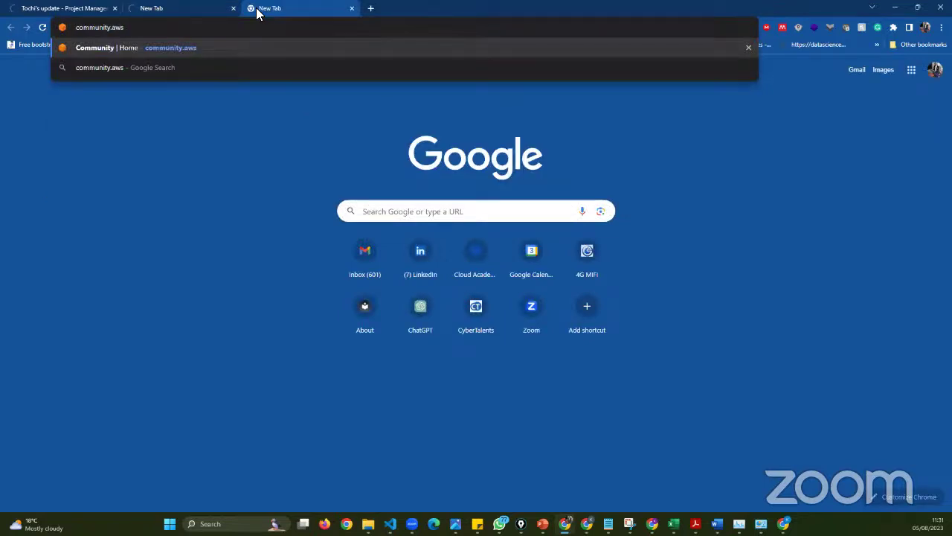
key("BackSpace")
key("BackSpace")
key("BackSpace")
key("BackSpace")
left_click(219, 90)
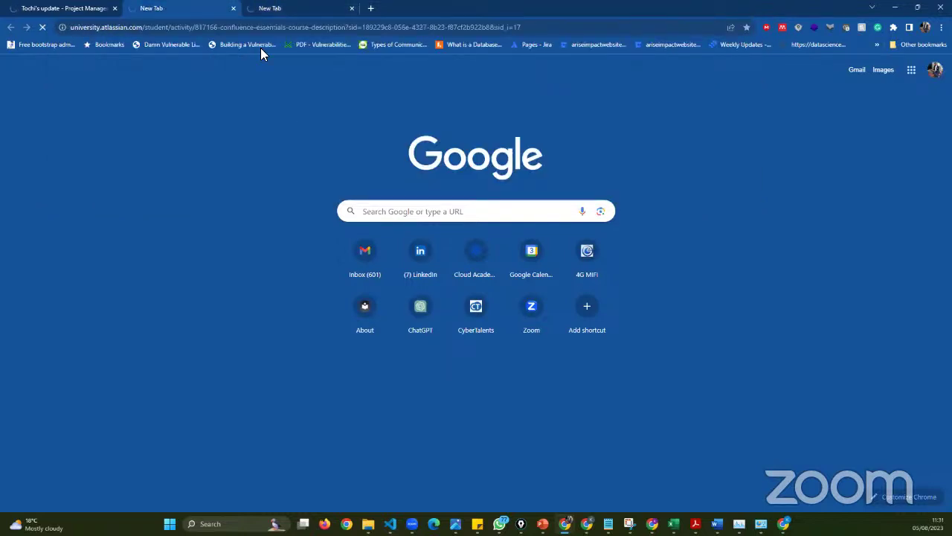
left_click(32, 8)
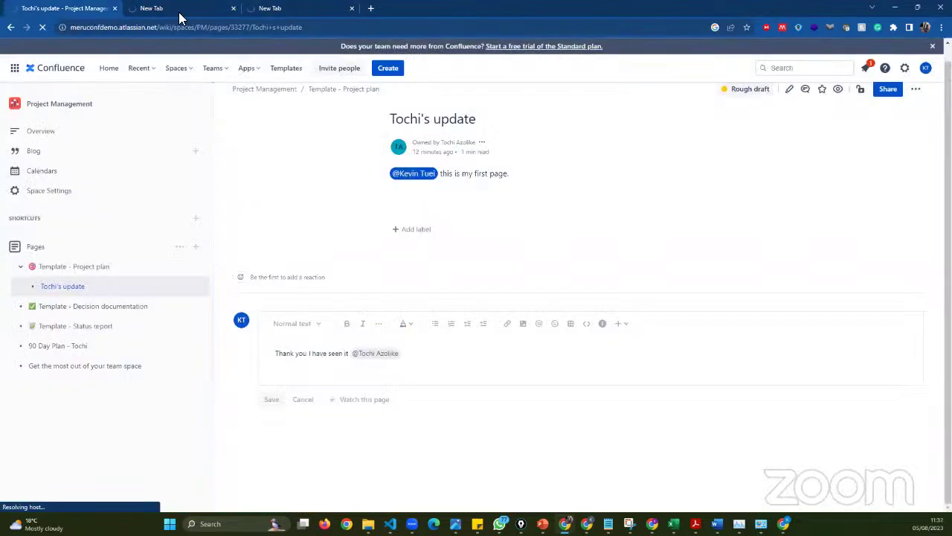
- Try saving the thank-you comment, which fails with 'We couldn't save your comment', then switch to the course tab
left_click(176, 9)
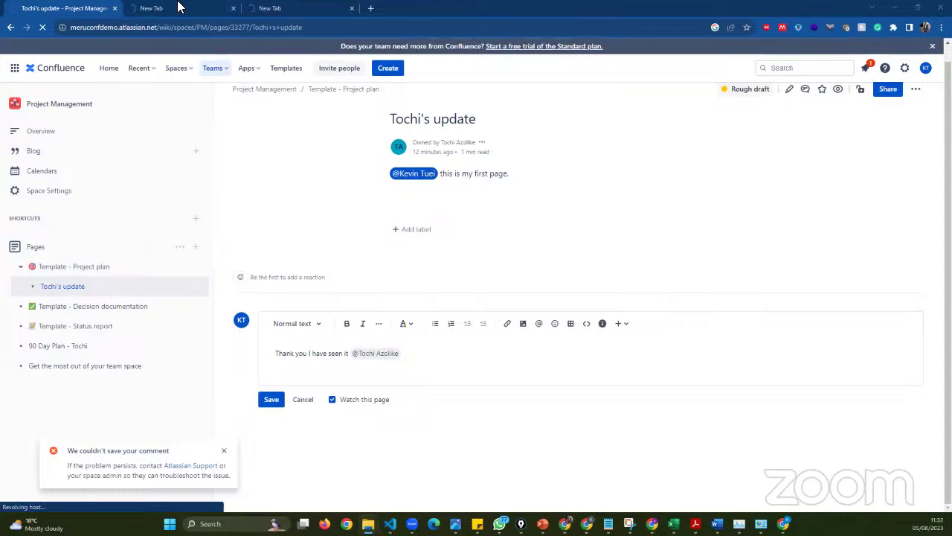
key("ctrl+Tab")
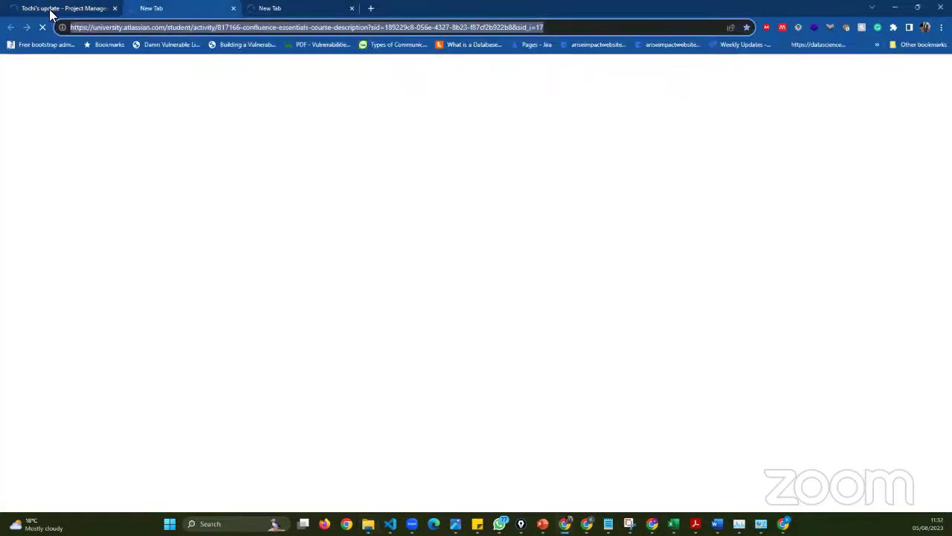
- Return to the draft page and cancel the Reload site warning to keep the unsaved comment
key("ctrl+1")
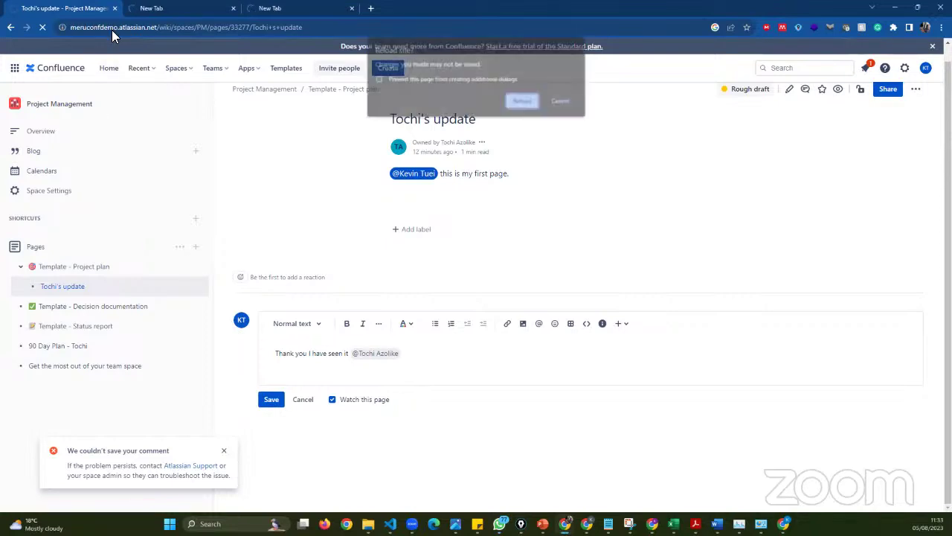
left_click(521, 100)
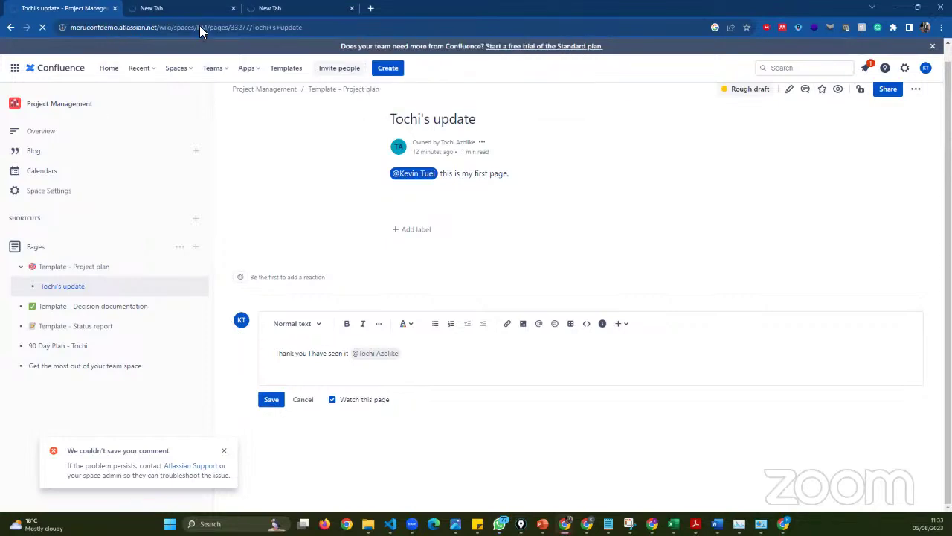
key("ctrl+Tab")
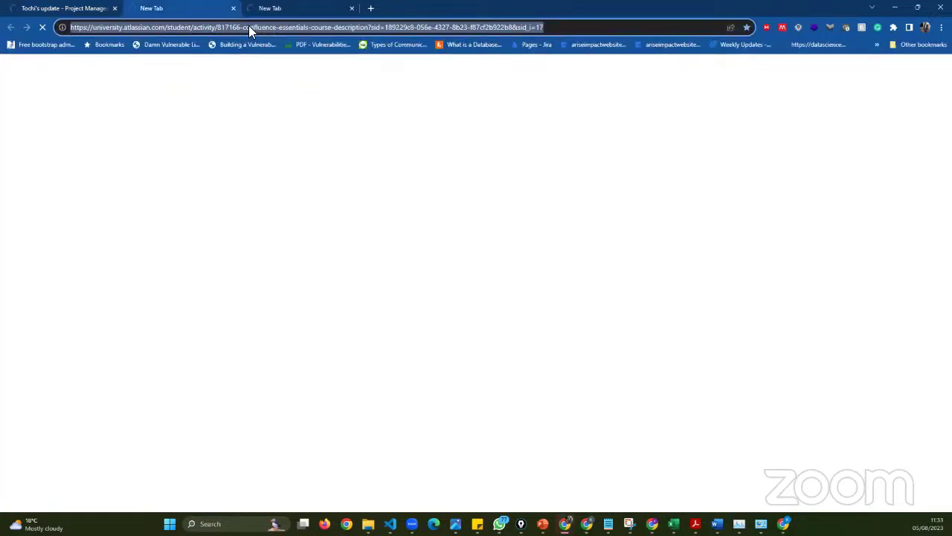
- Trim the course tab's address to university.atlassian.com, then select the community.atlassian.com tab's address
double_click(253, 27)
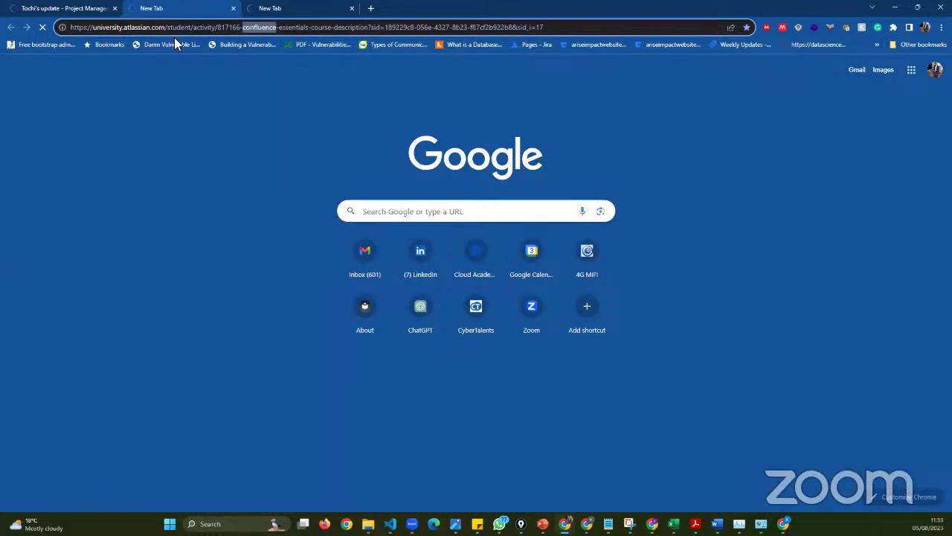
left_click(195, 27)
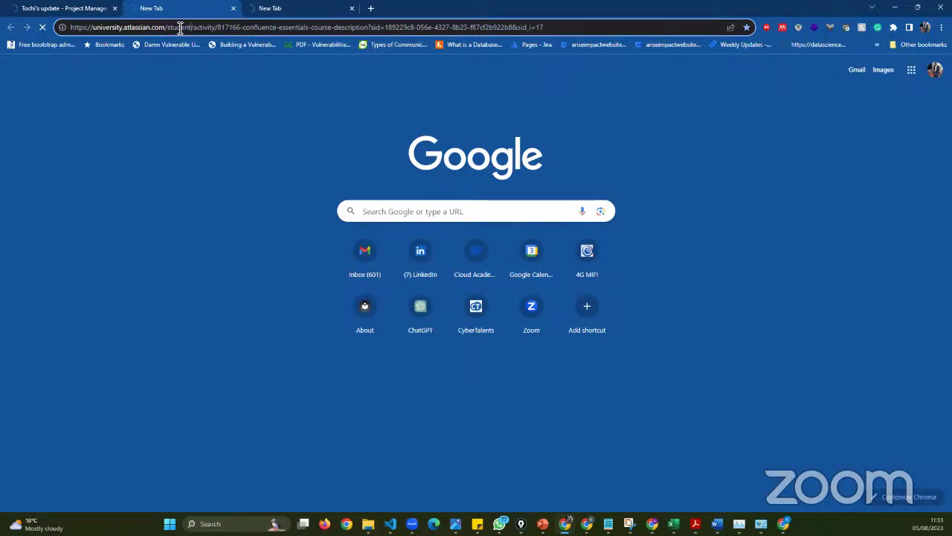
left_click(582, 29, "shift")
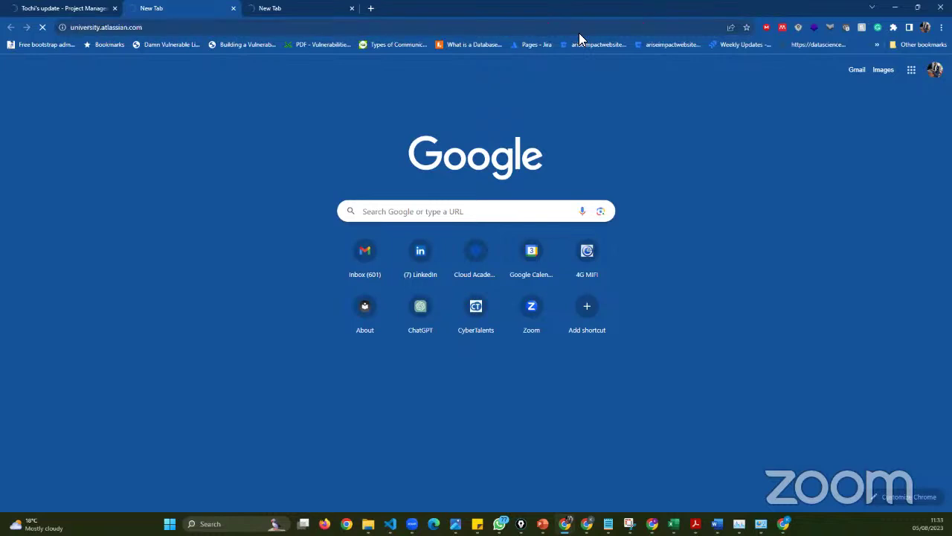
left_click(272, 8)
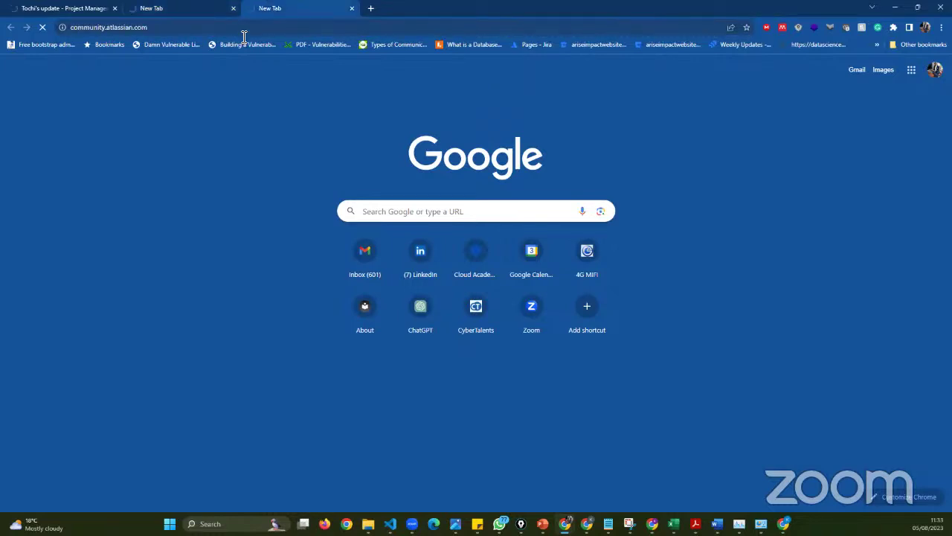
left_click(179, 31)
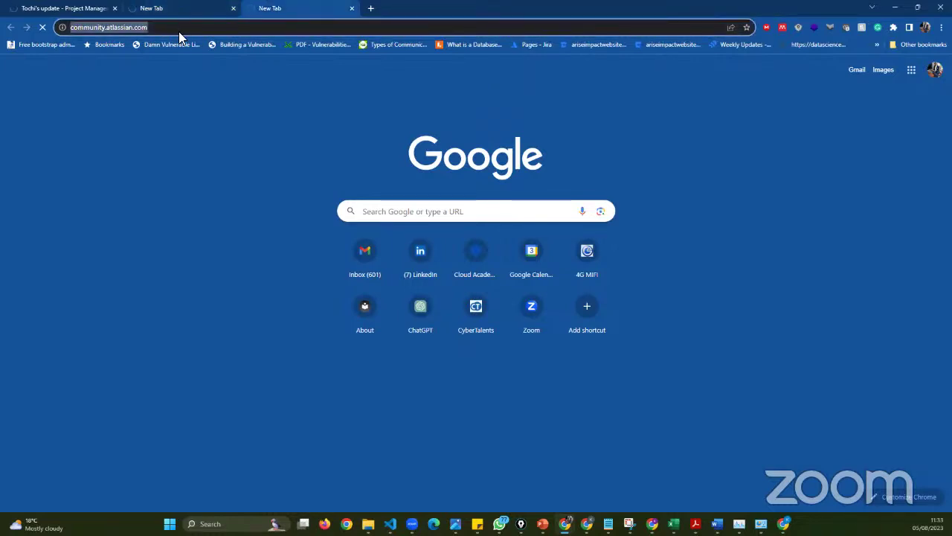
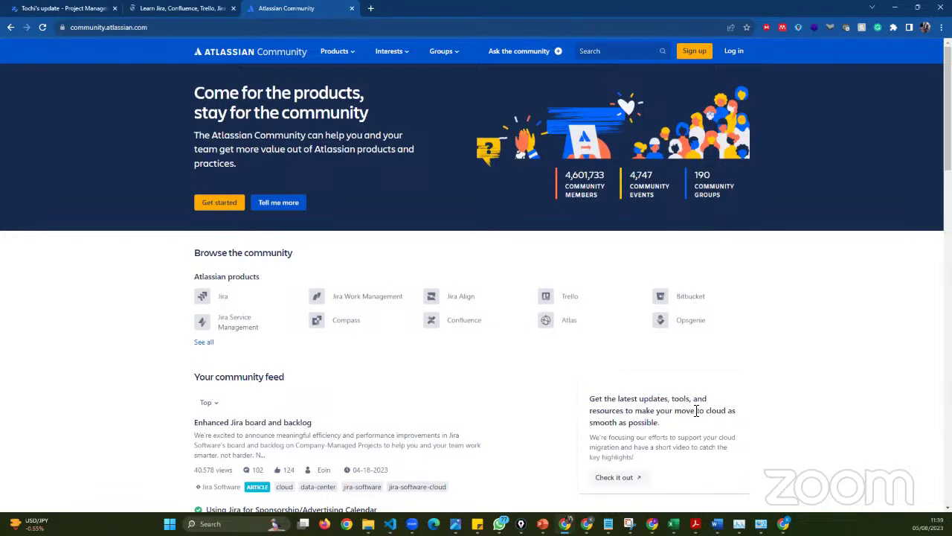
- Check the University catalog and Tochi's update page, then select the Community site's address
scroll(599, 411, "down", 1)
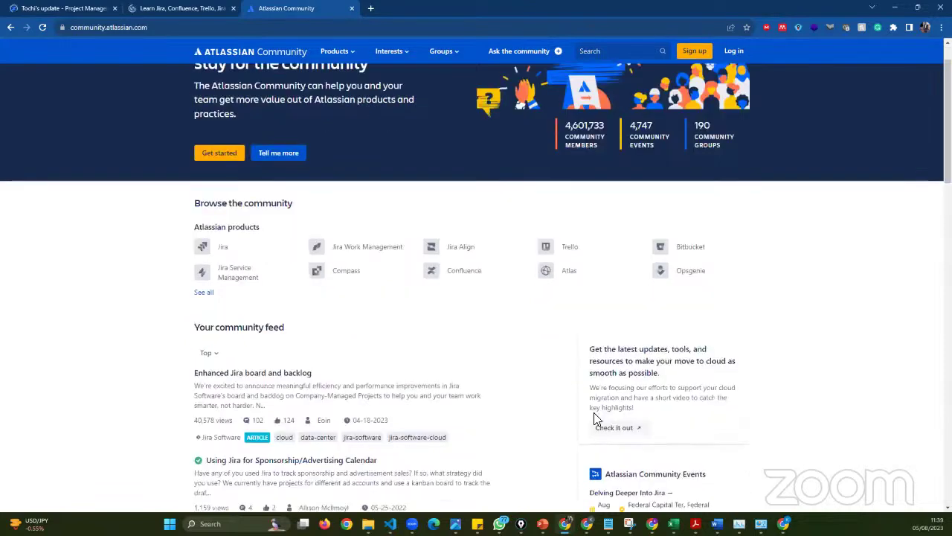
scroll(593, 419, "down", 1)
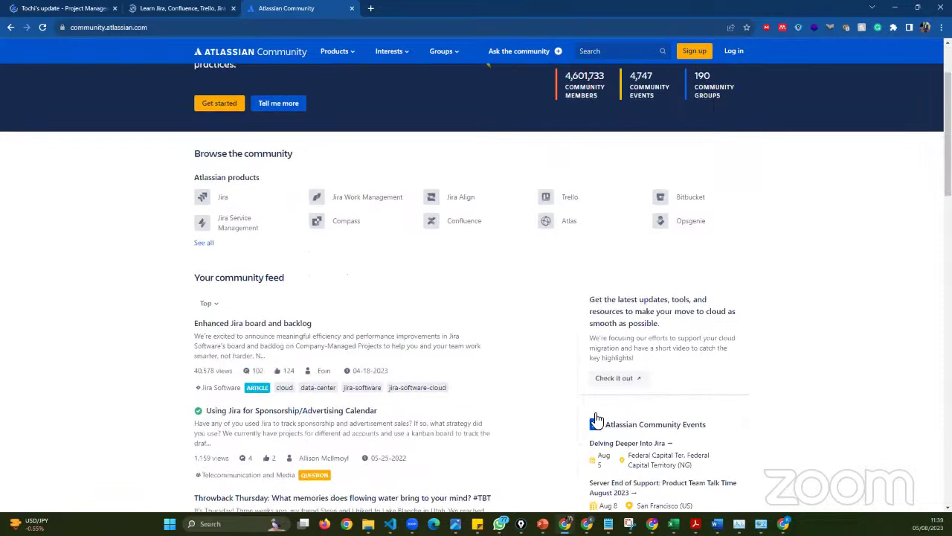
scroll(561, 444, "down", 1)
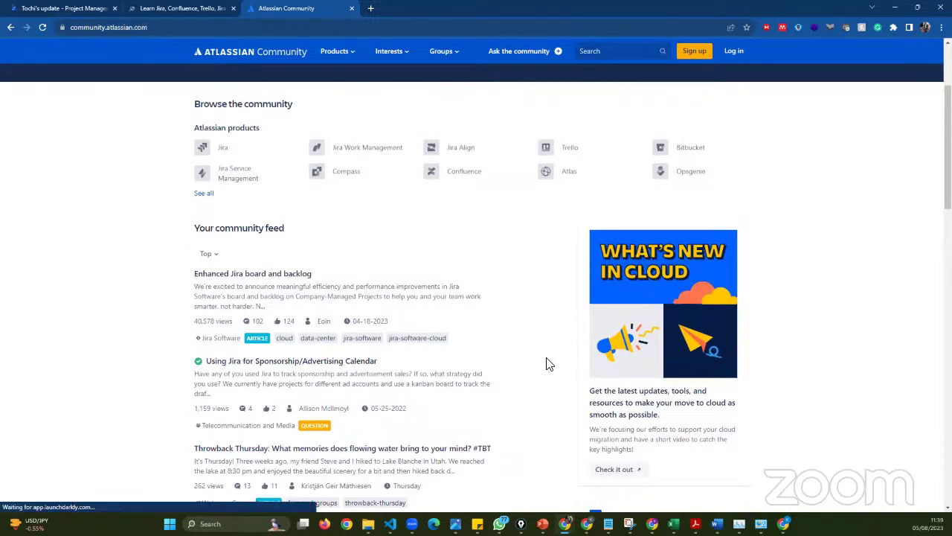
scroll(531, 379, "up", 2)
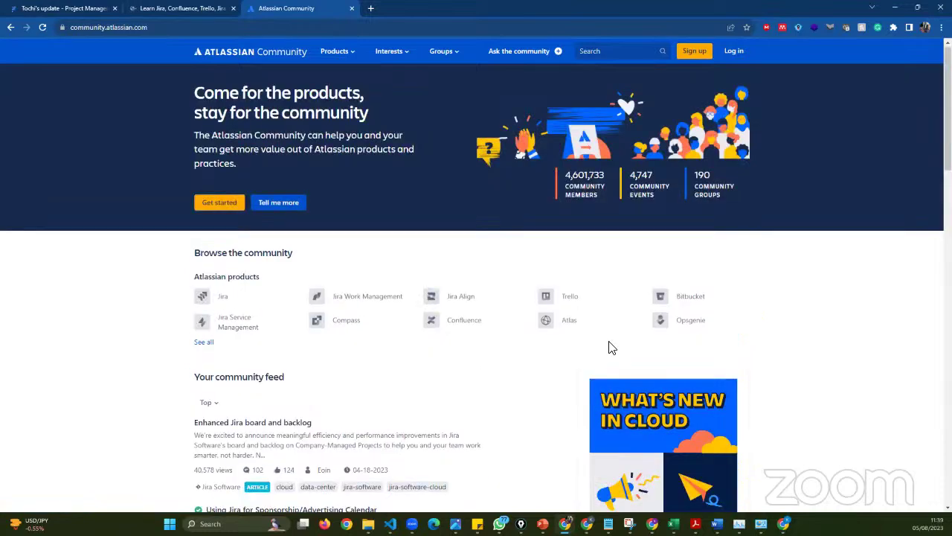
left_click(174, 11)
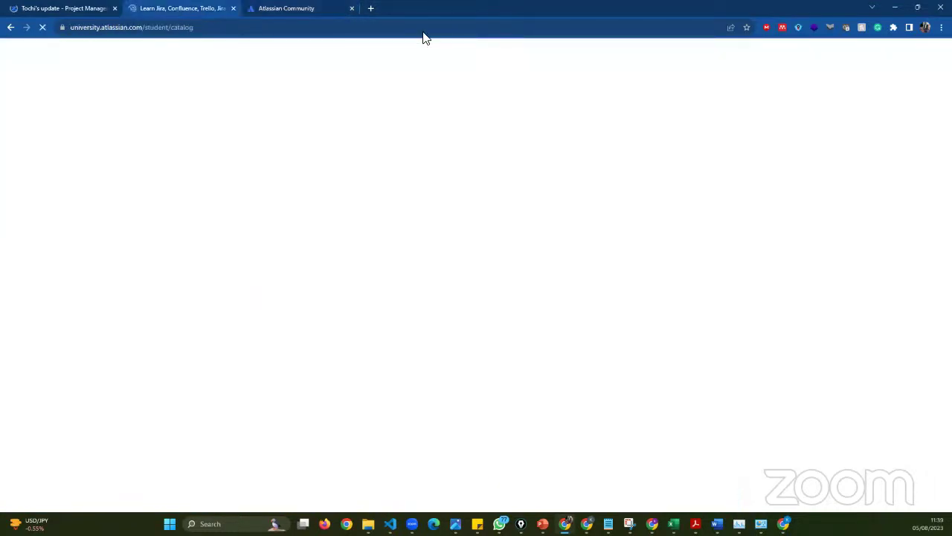
key("ctrl+shift+Tab")
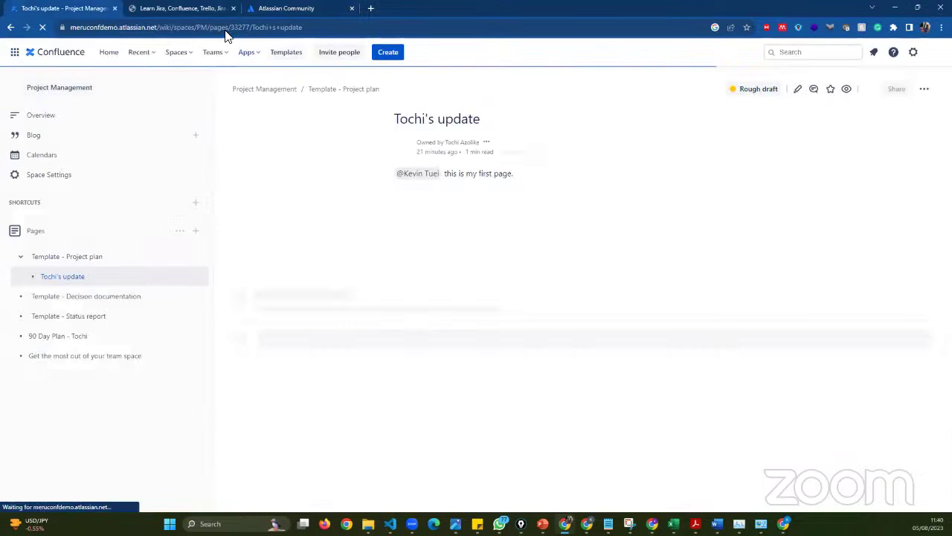
left_click(275, 9)
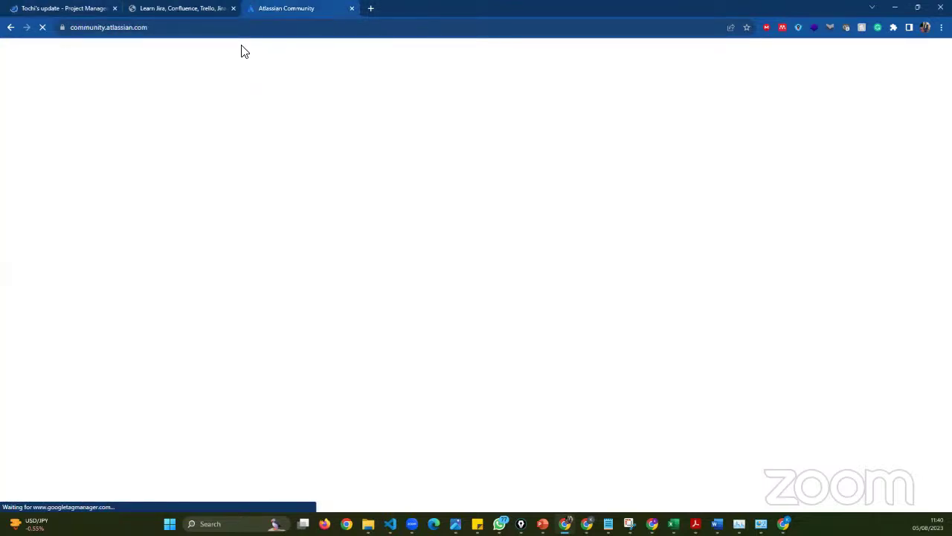
left_click(183, 41)
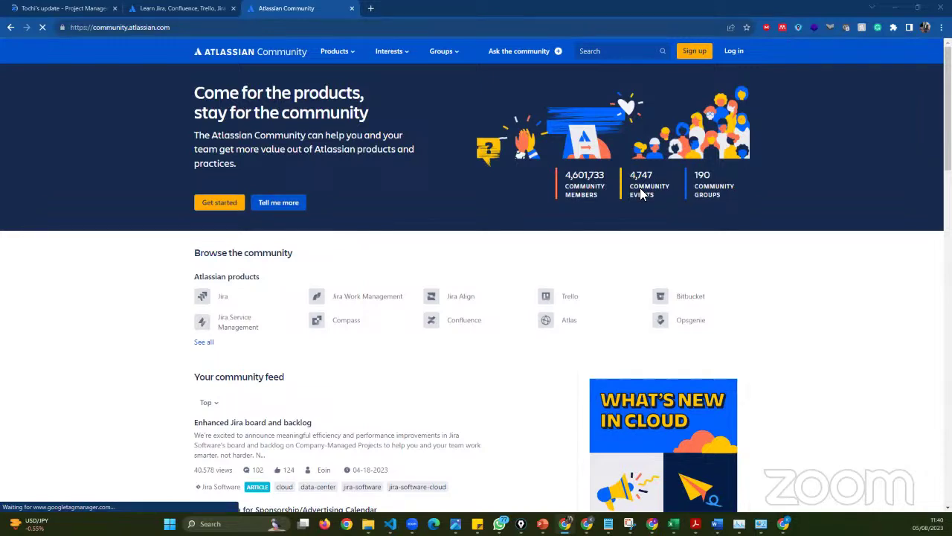
- Browse the Community home page, highlighting the events and 190 community groups statistics
scroll(640, 187, "down", 1)
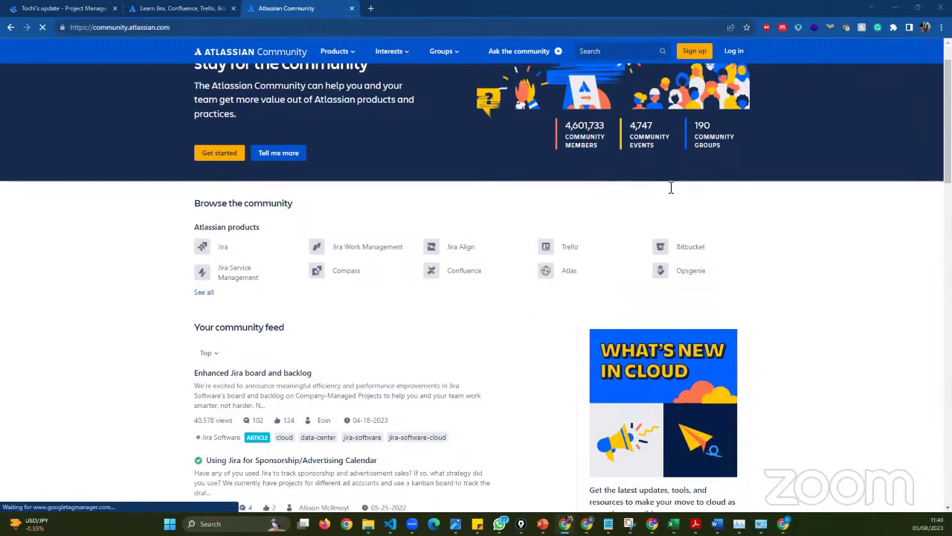
scroll(670, 189, "down", 3)
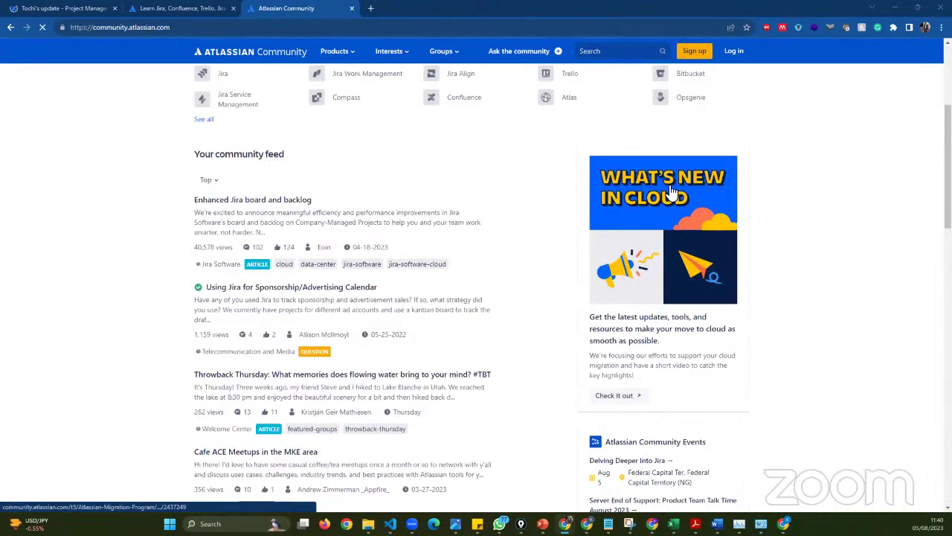
scroll(670, 190, "down", 1)
scroll(666, 195, "up", 4)
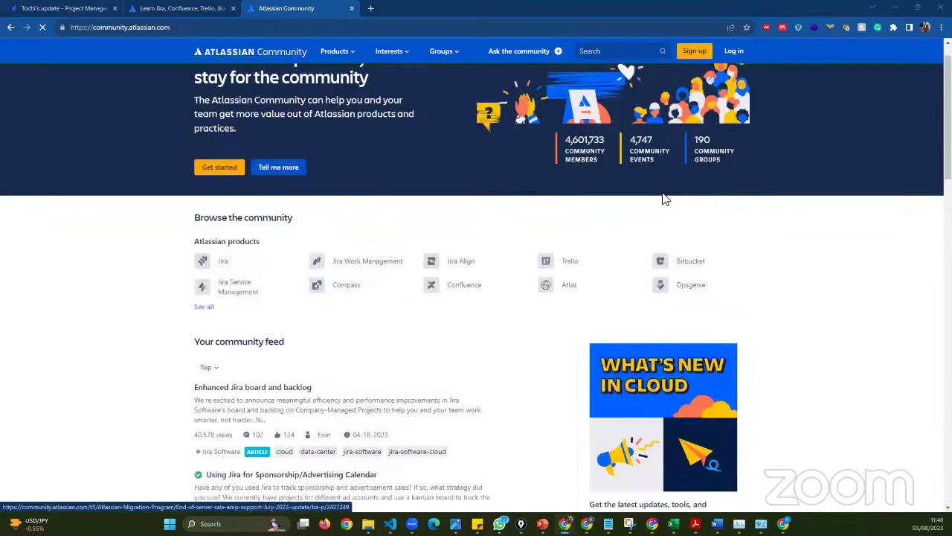
scroll(661, 195, "up", 1)
left_click_drag(647, 186, 714, 199)
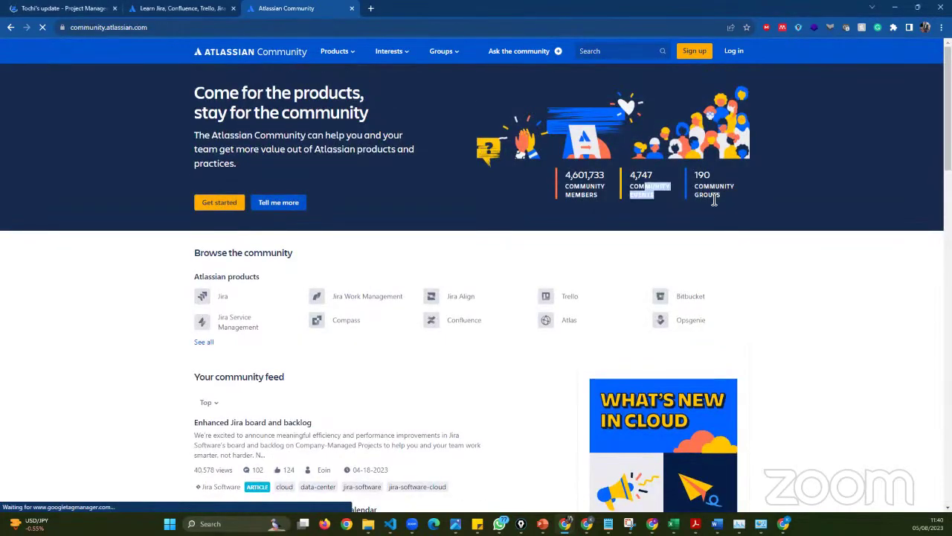
triple_click(693, 180)
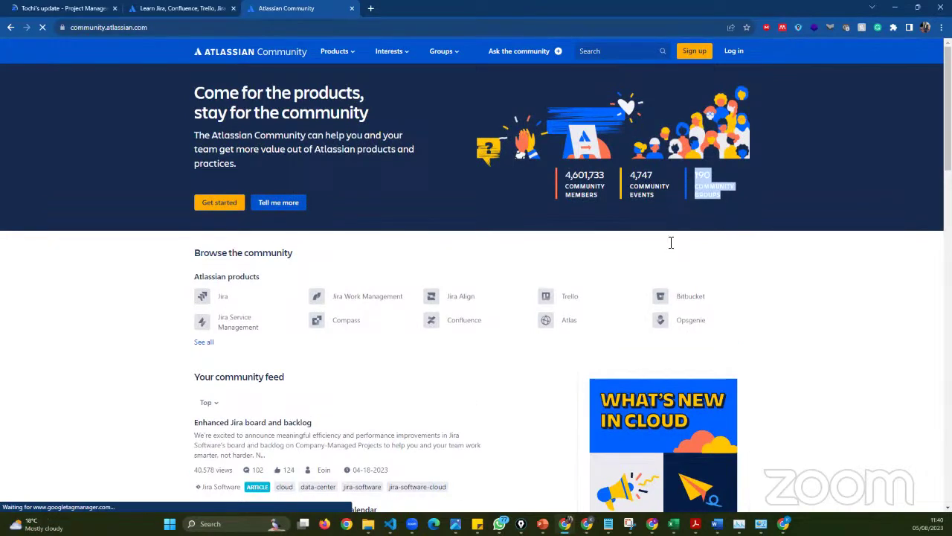
- Scroll through the Atlassian Community feed, then return to the University training page
scroll(364, 406, "down", 3)
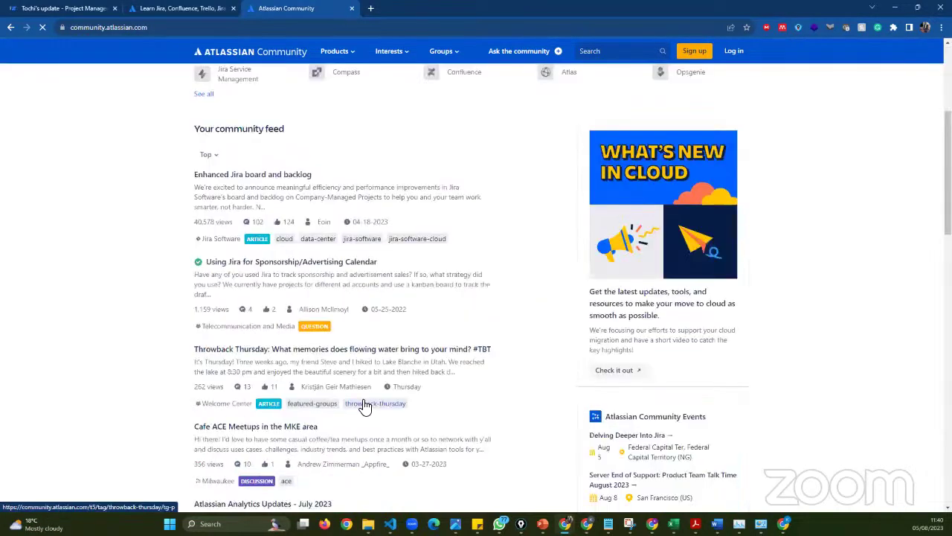
scroll(215, 321, "up", 1)
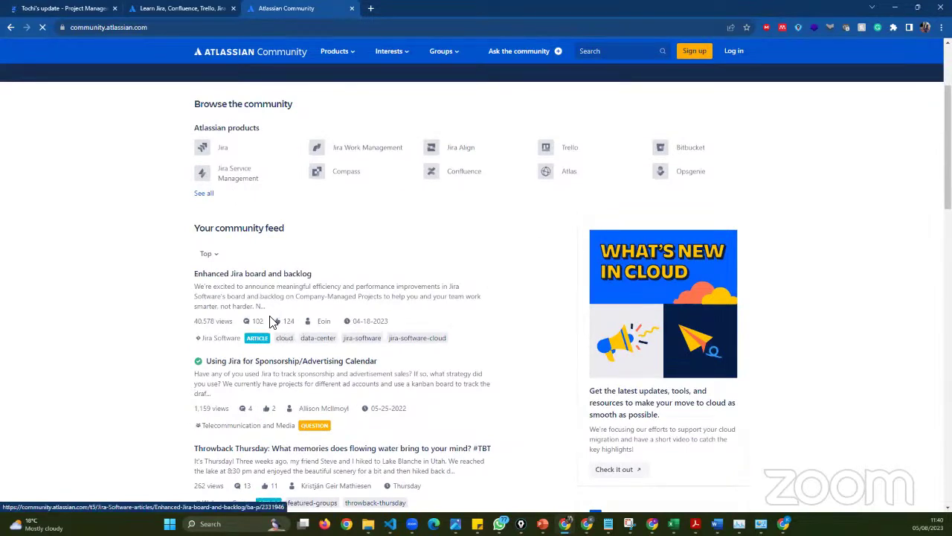
scroll(272, 318, "up", 1)
scroll(273, 321, "down", 1)
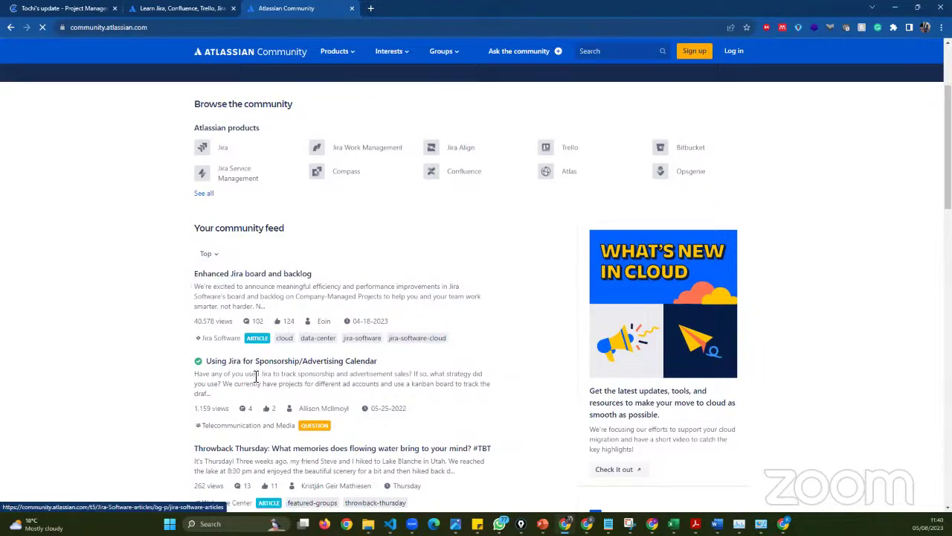
scroll(251, 361, "down", 2)
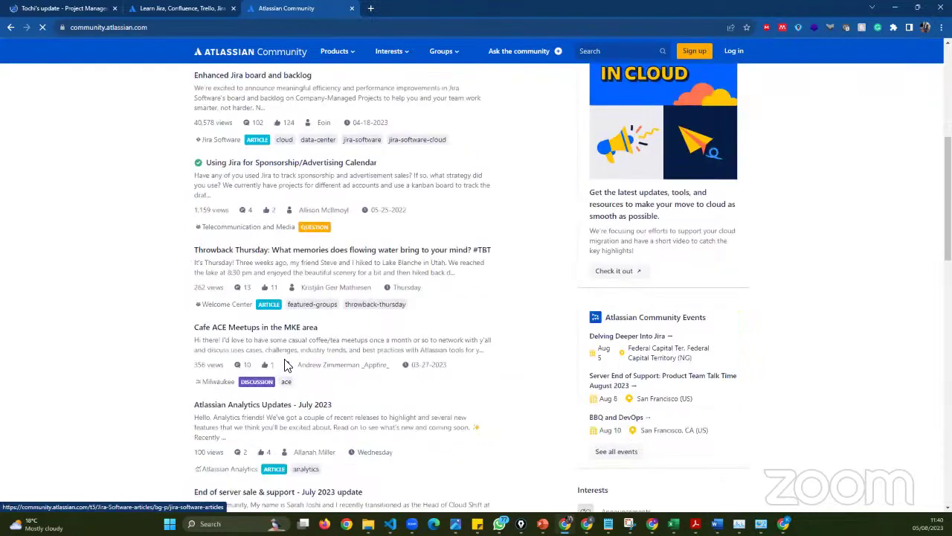
scroll(233, 362, "down", 2)
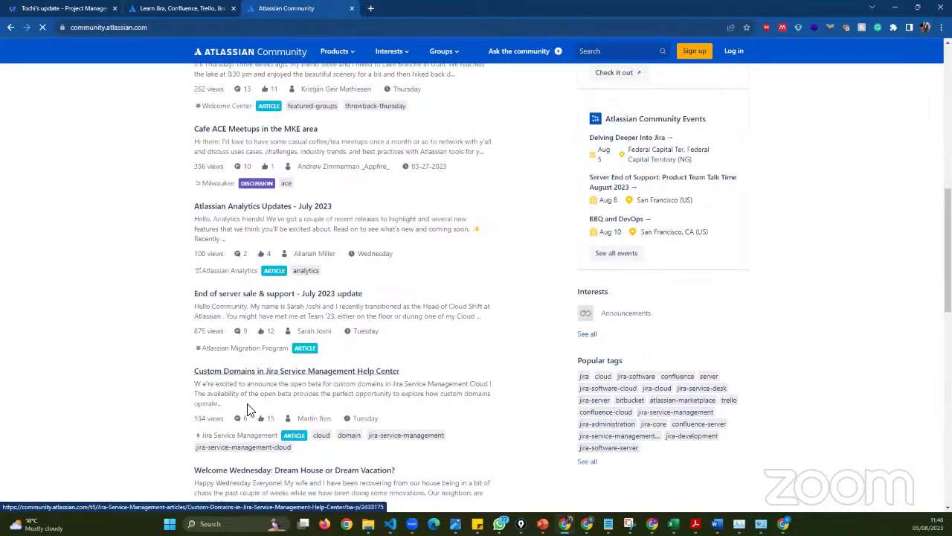
scroll(250, 409, "down", 2)
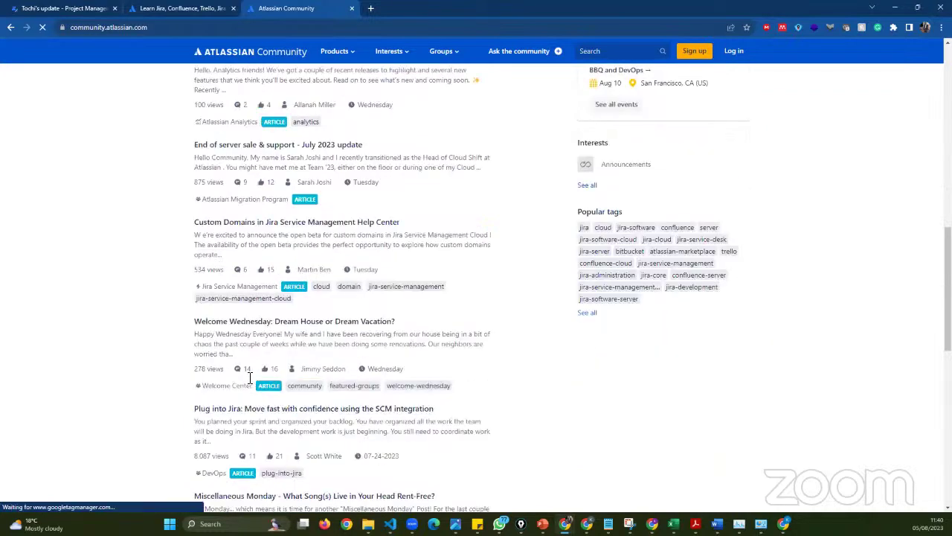
scroll(249, 381, "down", 4)
scroll(250, 380, "down", 4)
scroll(247, 375, "up", 5)
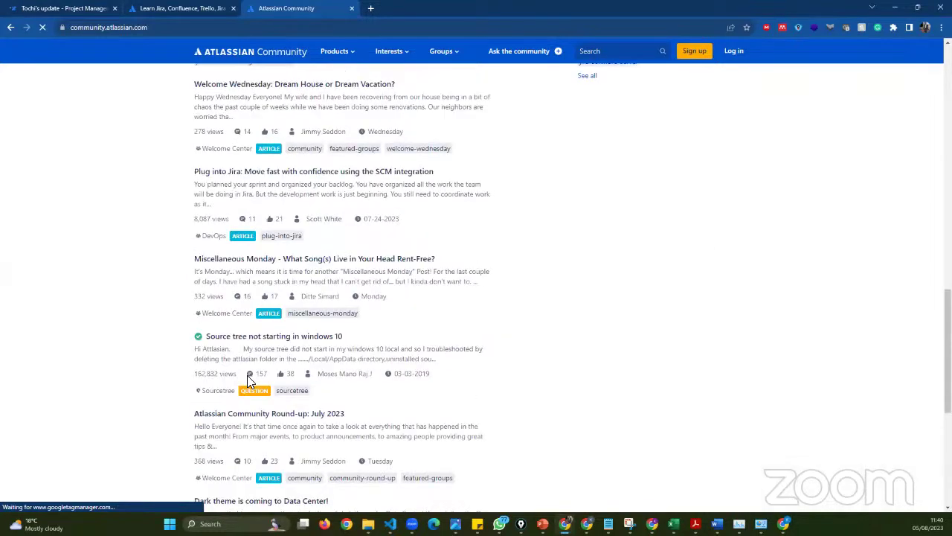
scroll(247, 375, "up", 2)
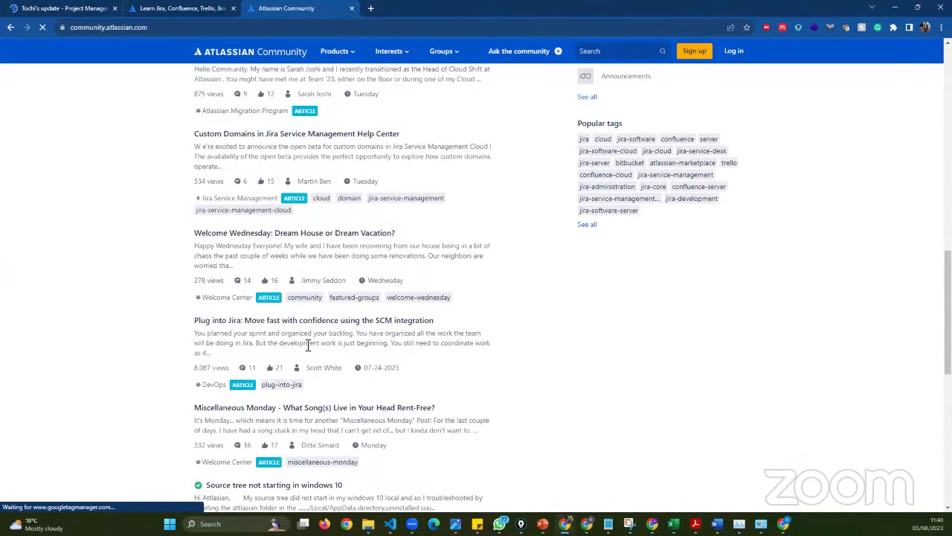
scroll(309, 348, "up", 10)
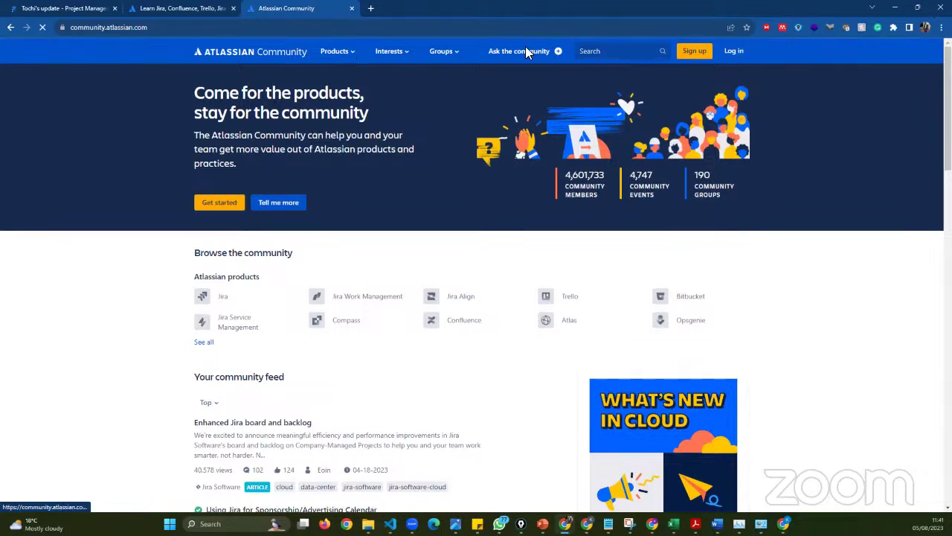
left_click(178, 9)
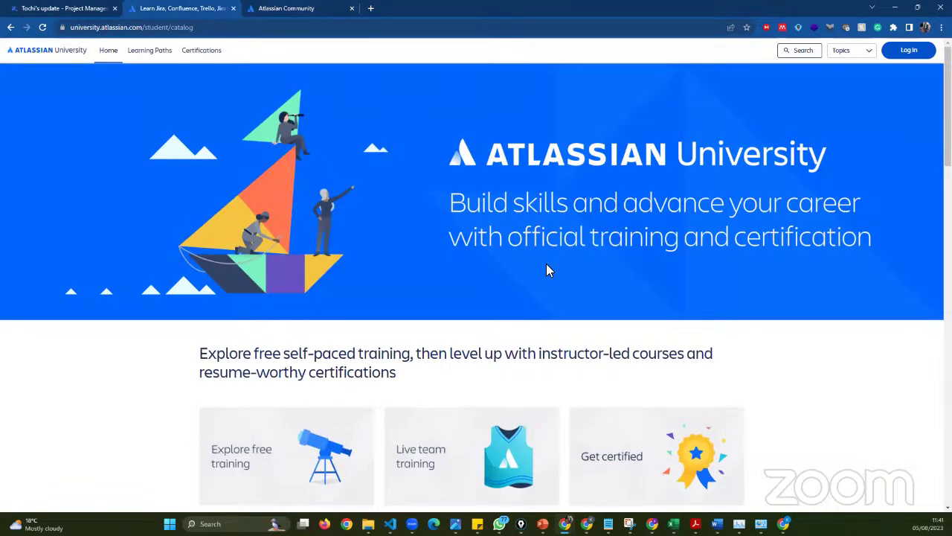
- Scroll the University catalog and copy the Confluence Fundamentals learning path link
scroll(547, 283, "down", 2)
scroll(541, 304, "down", 2)
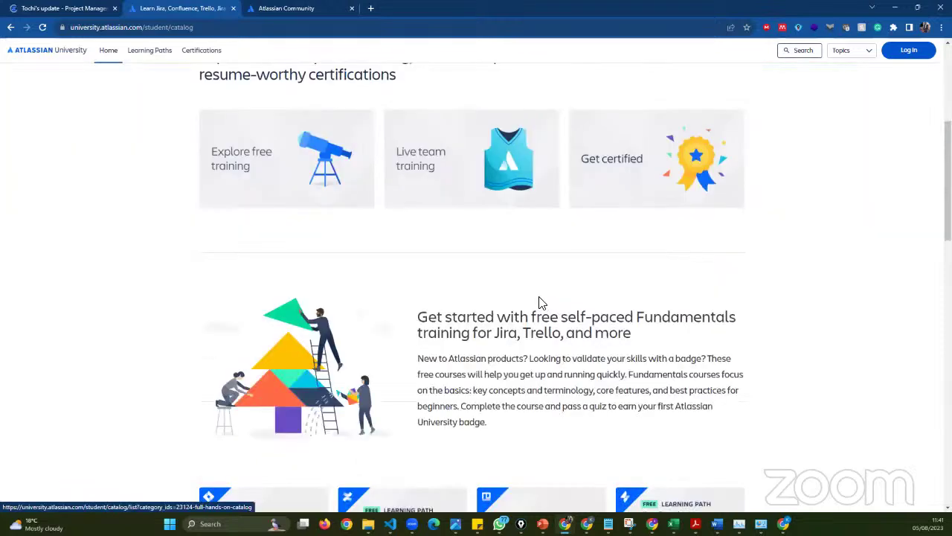
scroll(539, 304, "up", 2)
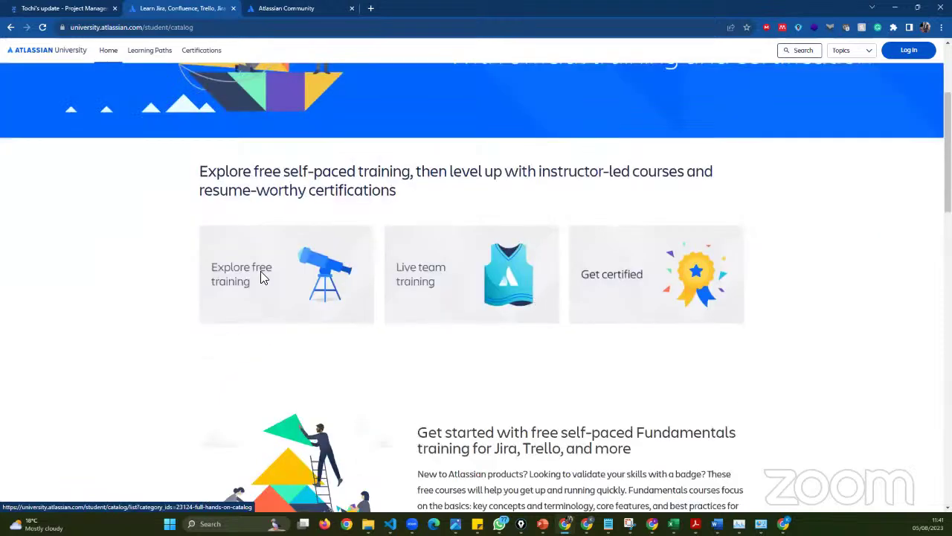
scroll(260, 273, "down", 3)
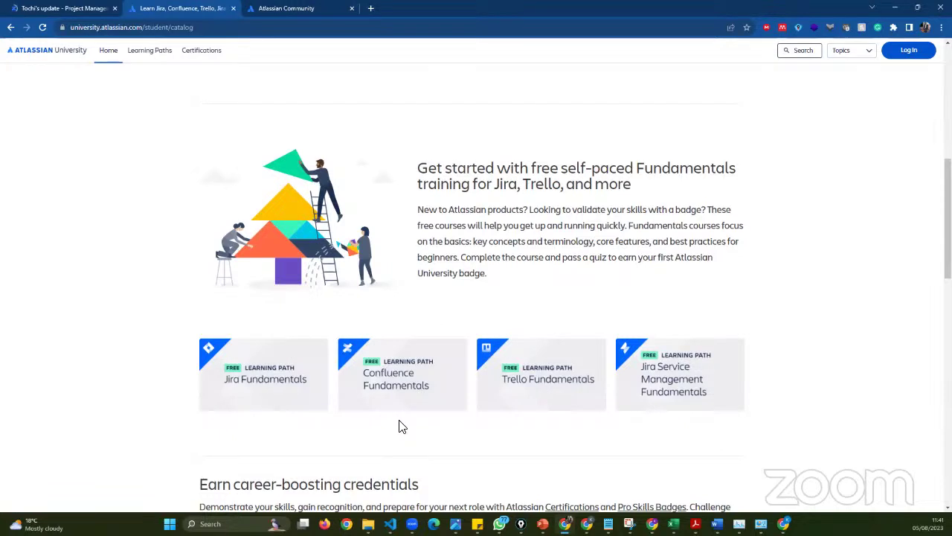
scroll(376, 340, "down", 1)
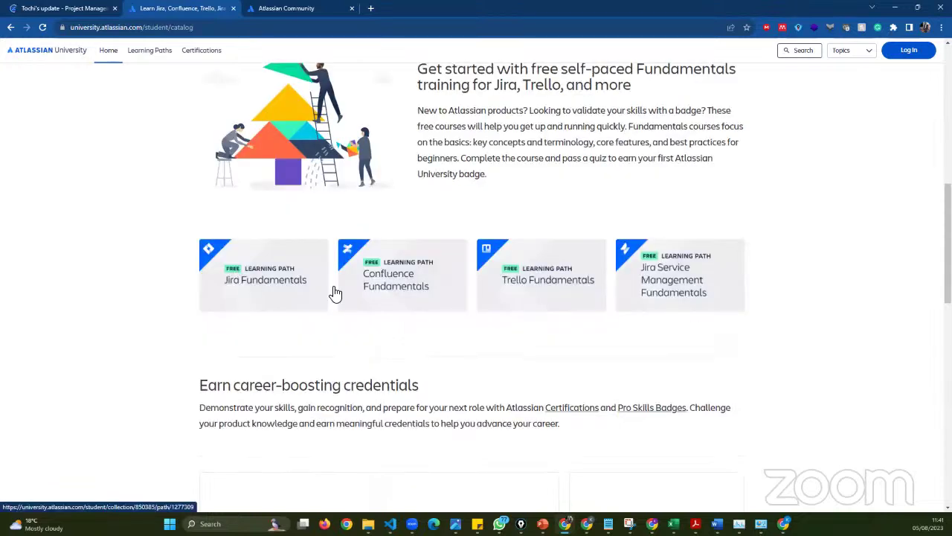
right_click(408, 293)
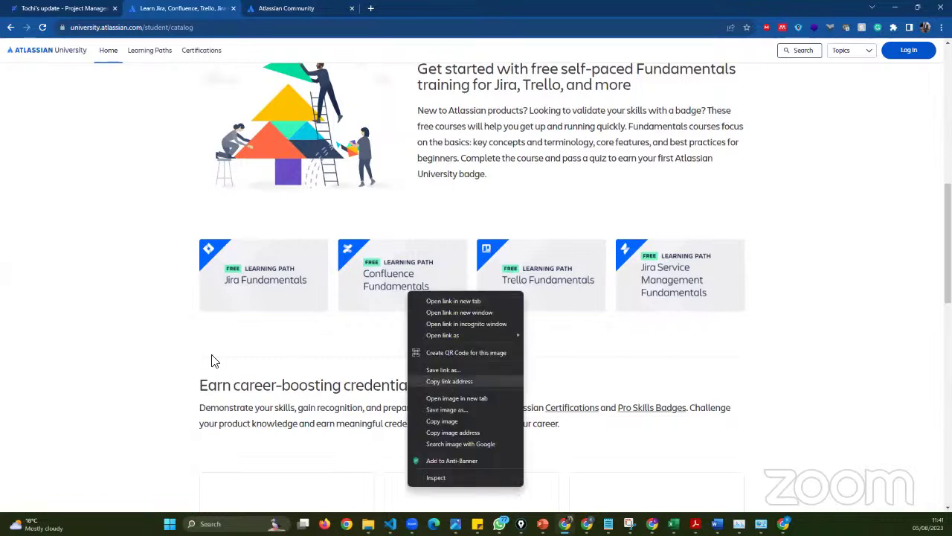
left_click(449, 382)
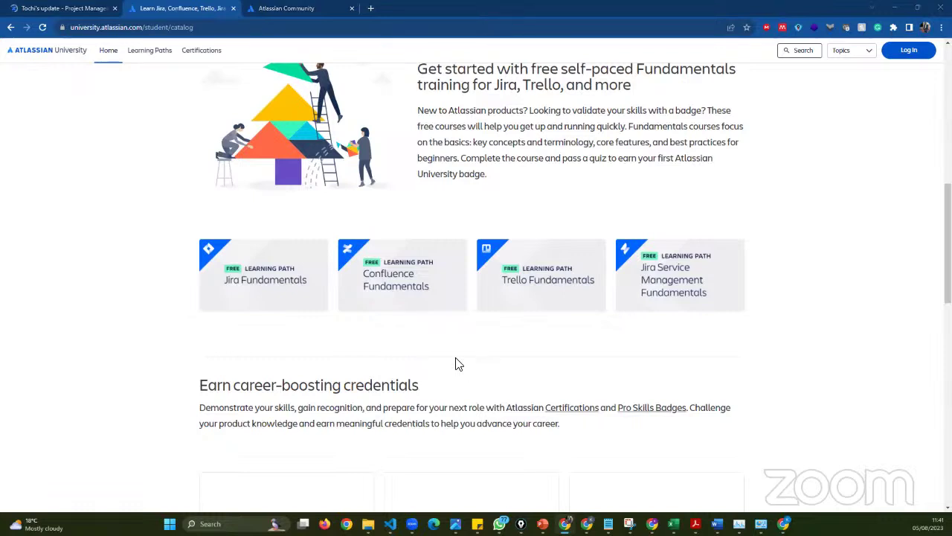
- Open the Confluence Fundamentals learning path, then head back to the Confluence update page
scroll(453, 372, "down", 1)
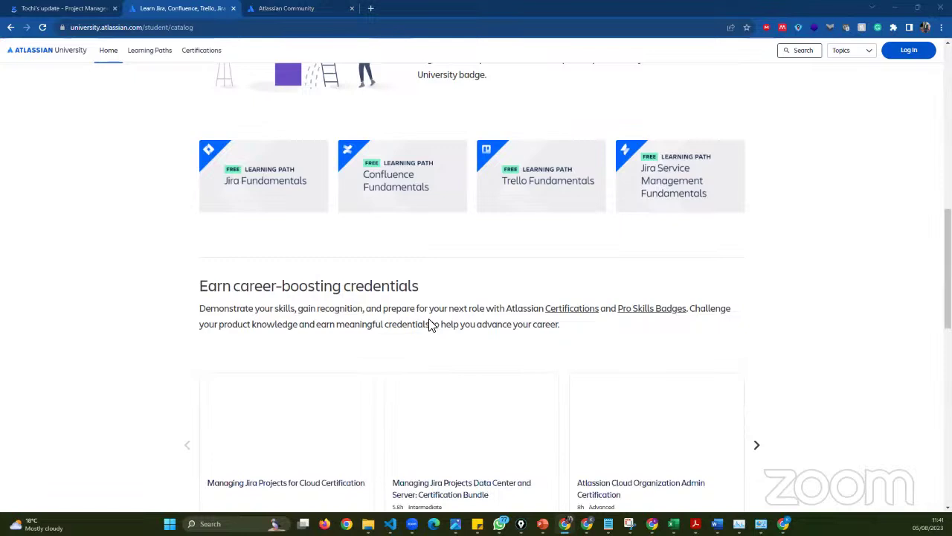
scroll(430, 325, "up", 1)
scroll(429, 324, "down", 2)
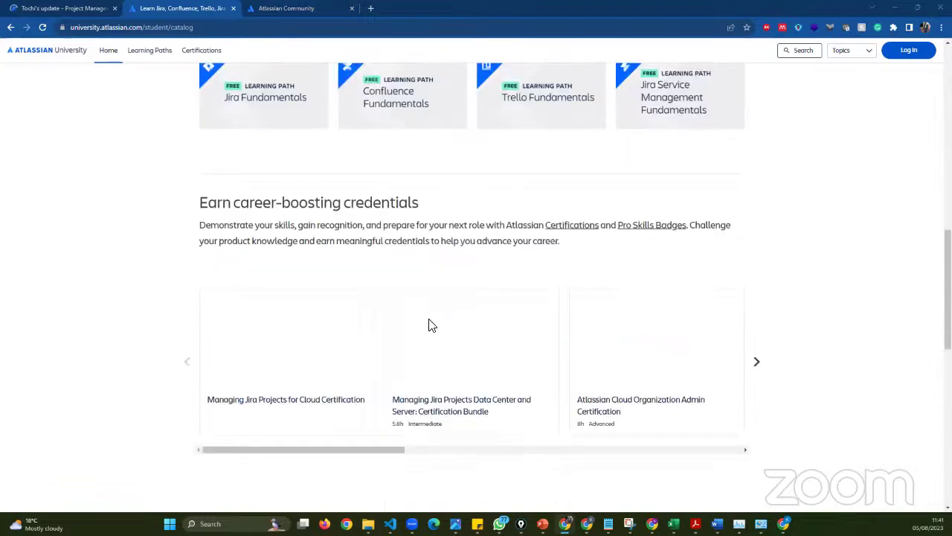
scroll(429, 325, "up", 2)
left_click(410, 305)
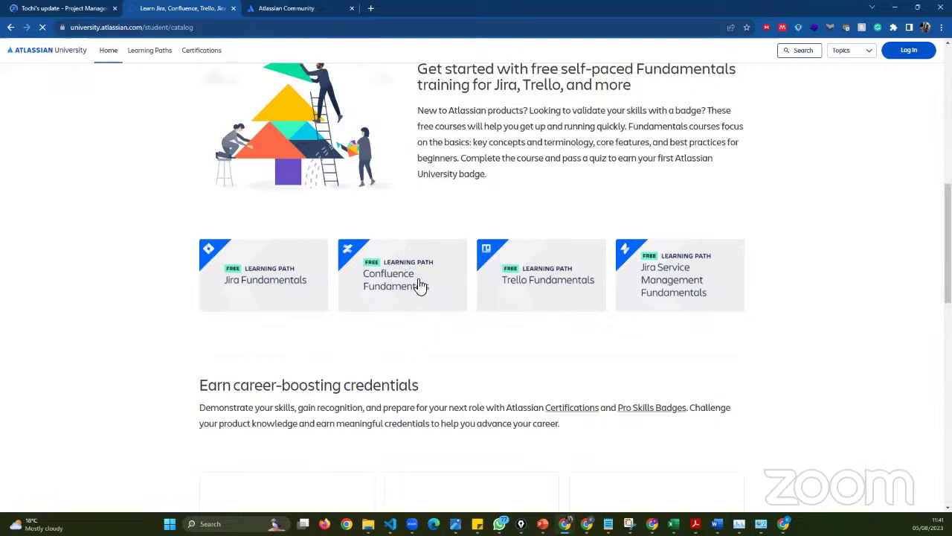
scroll(416, 278, "down", 10)
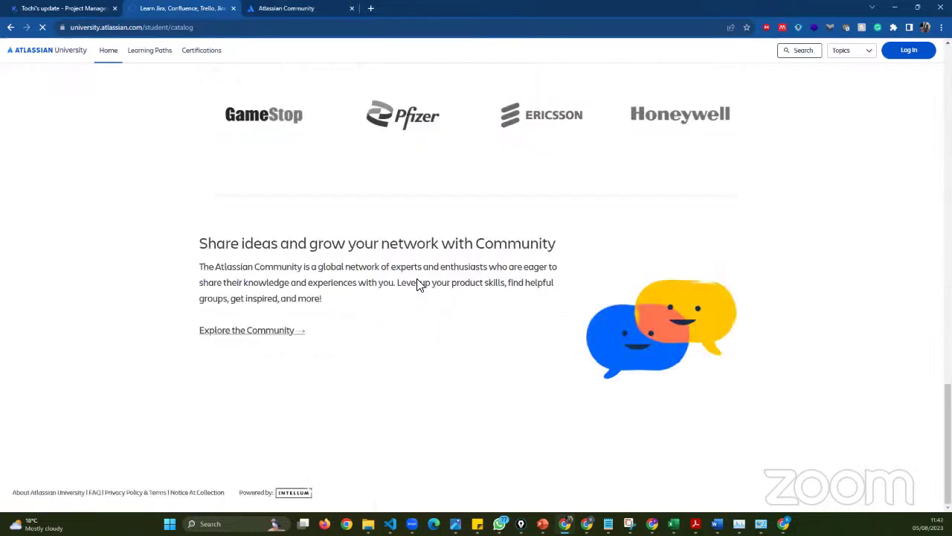
scroll(407, 334, "up", 10)
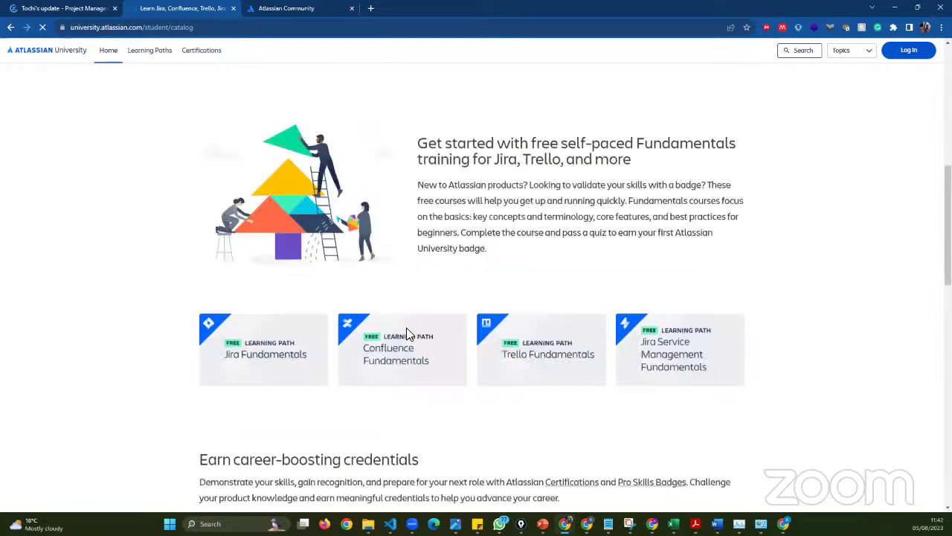
scroll(413, 313, "up", 5)
scroll(415, 291, "up", 2)
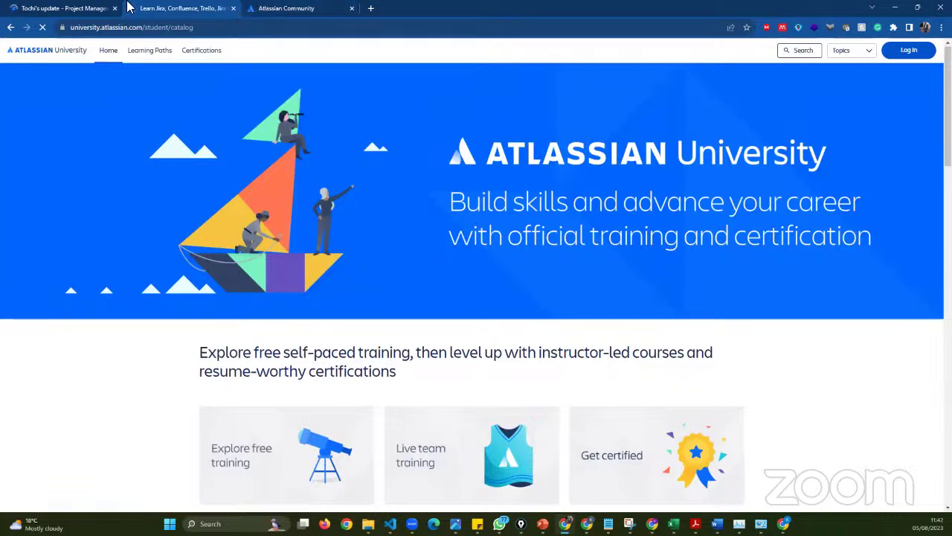
left_click(82, 9)
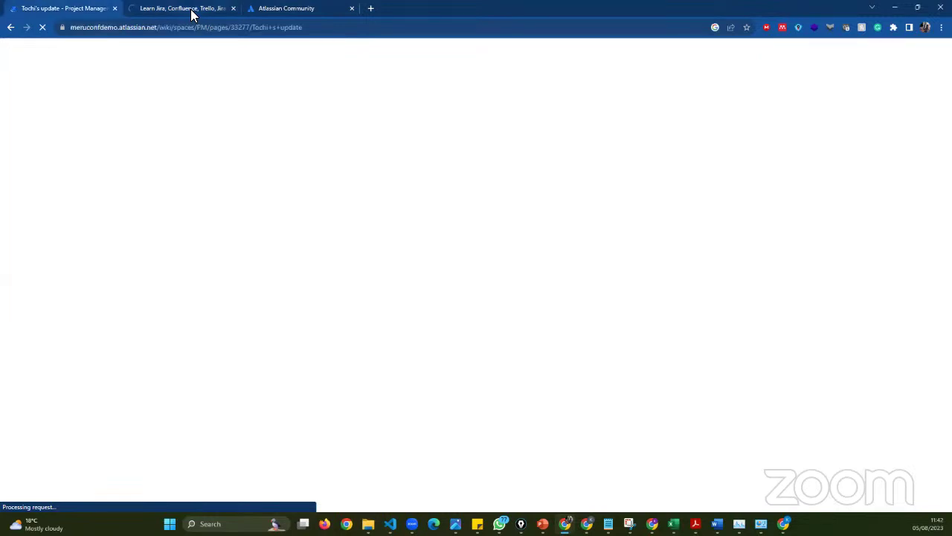
- Return to Tochi's update page under Template - Project plan in Confluence
left_click(186, 13)
left_click(59, 8)
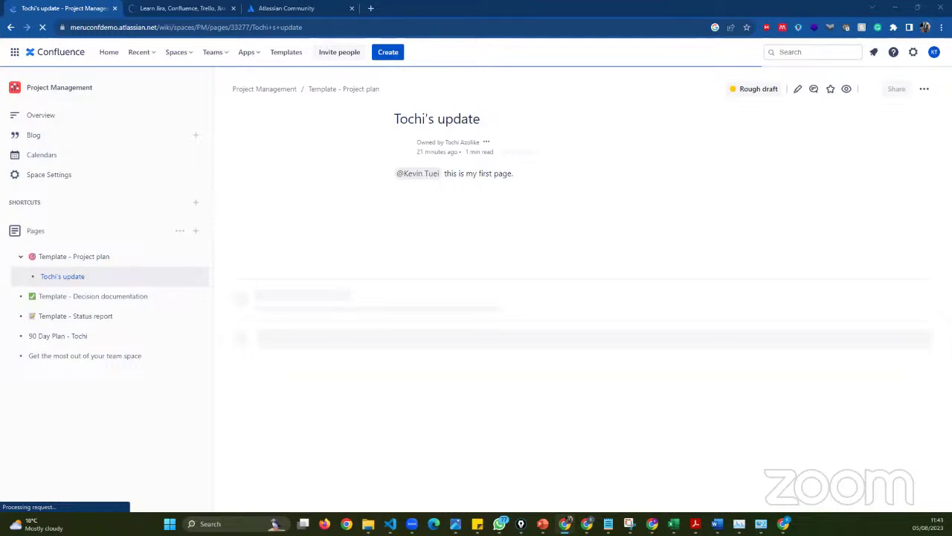
key("alt+Tab")
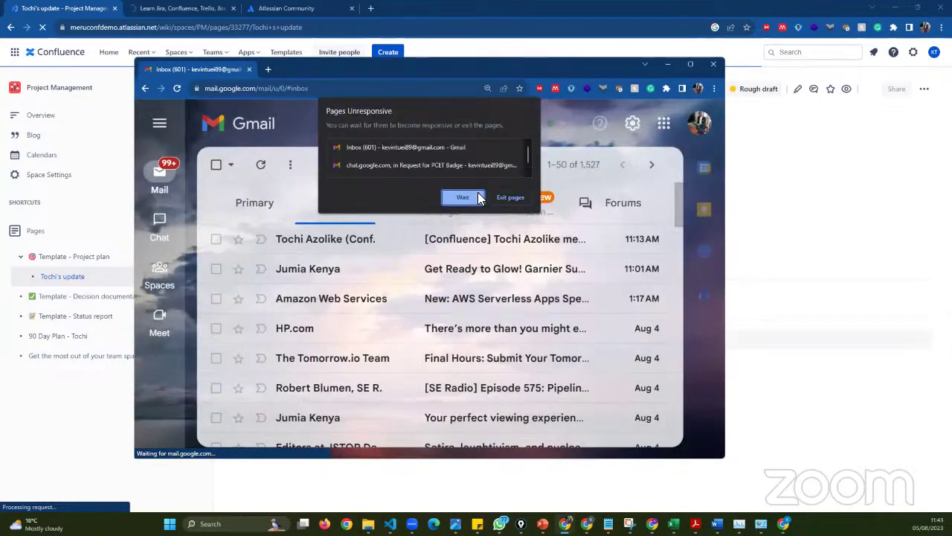
left_click(690, 64)
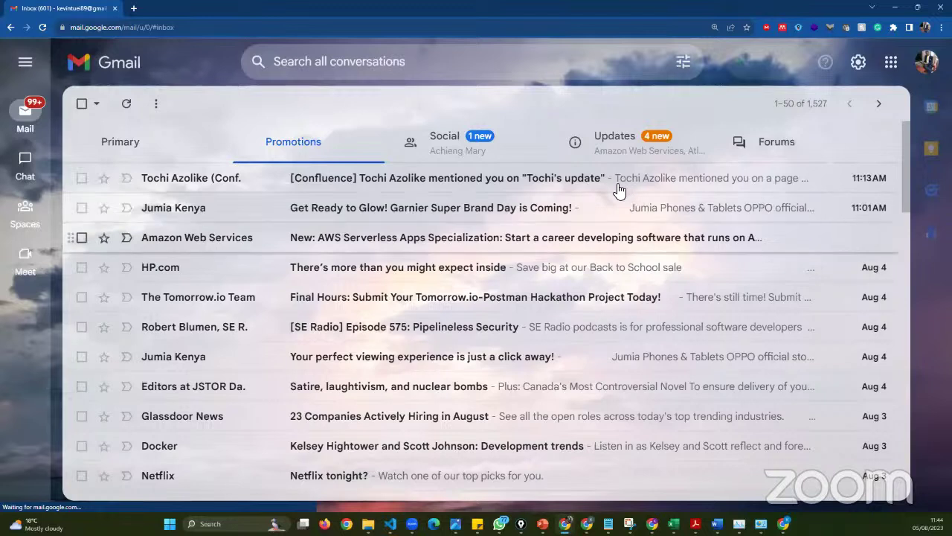
left_click(614, 194)
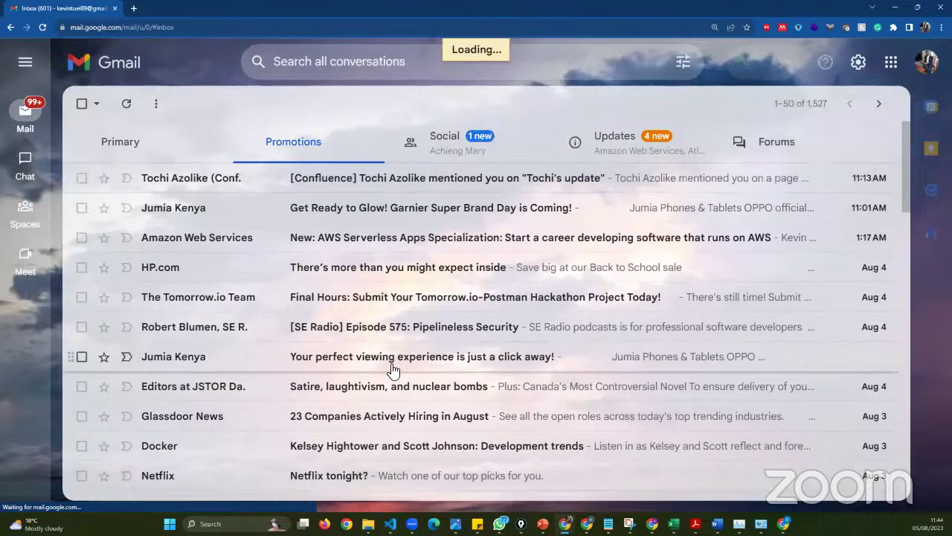
scroll(393, 364, "down", 3)
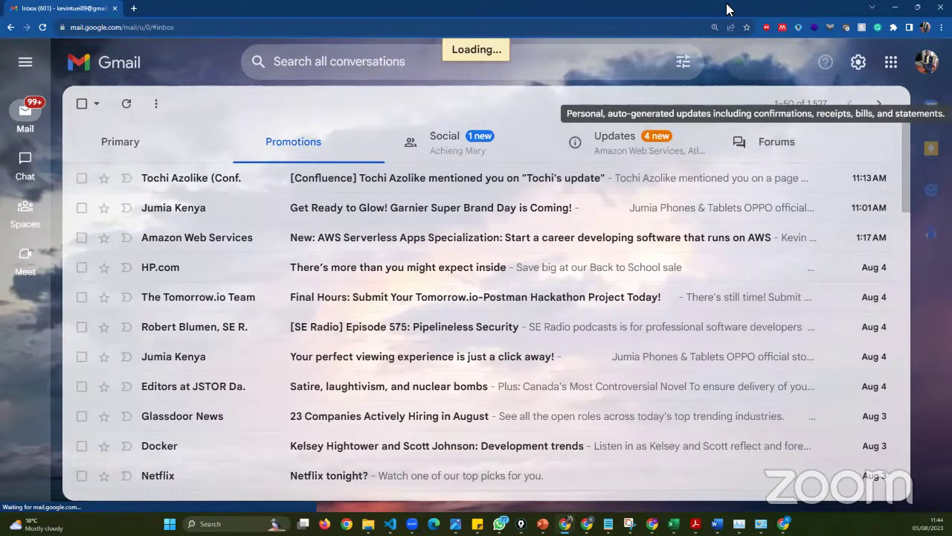
key("alt+Tab")
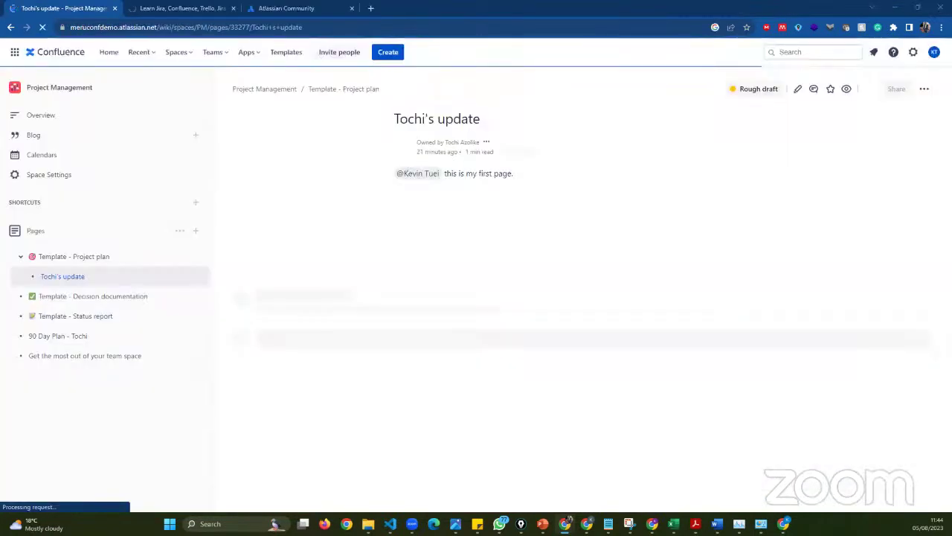